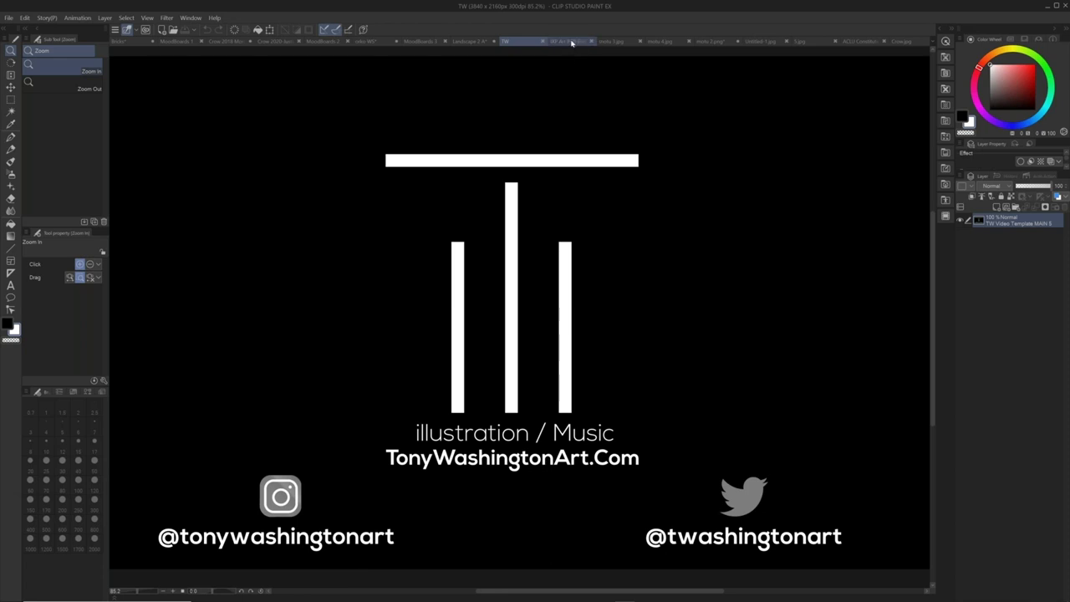
- Look through the other open artwork documents, from IXP Art RGB Final through Crow.jpg, and end on the MoodBoards 1 reference board
click(572, 43)
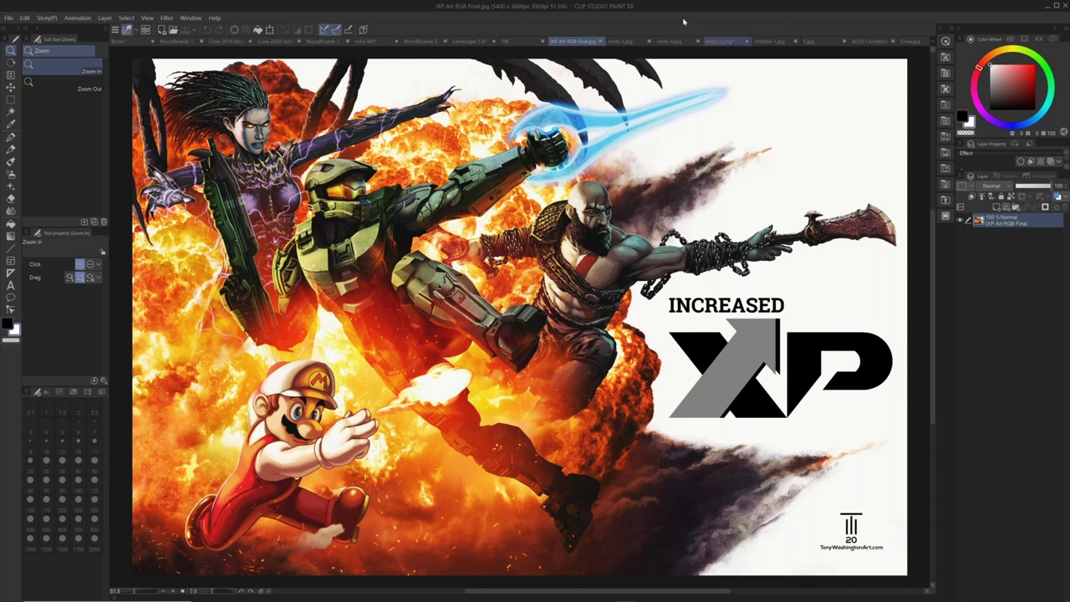
click(629, 42)
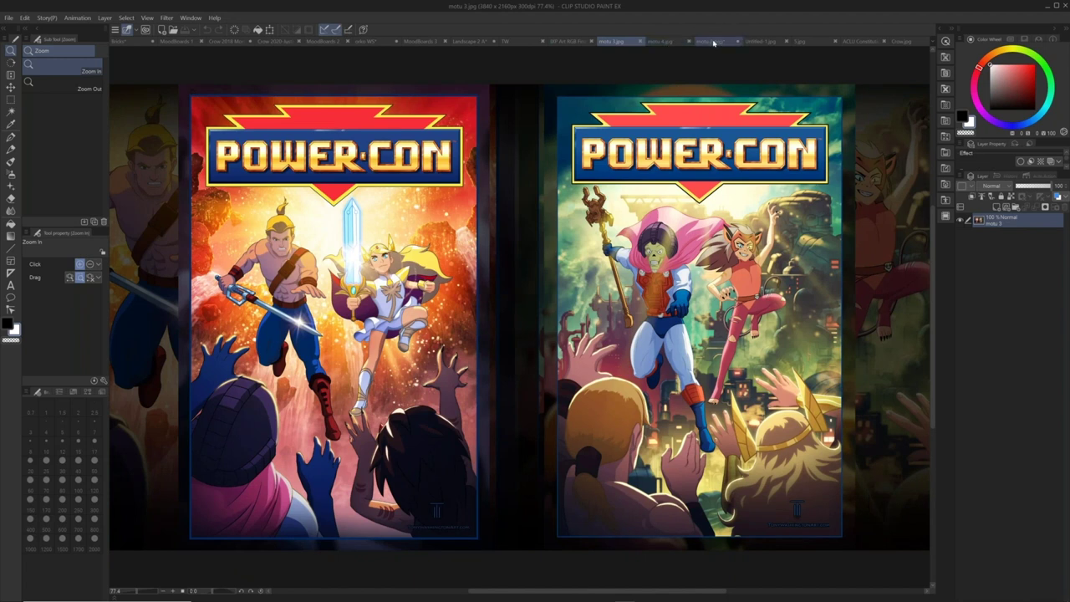
click(665, 41)
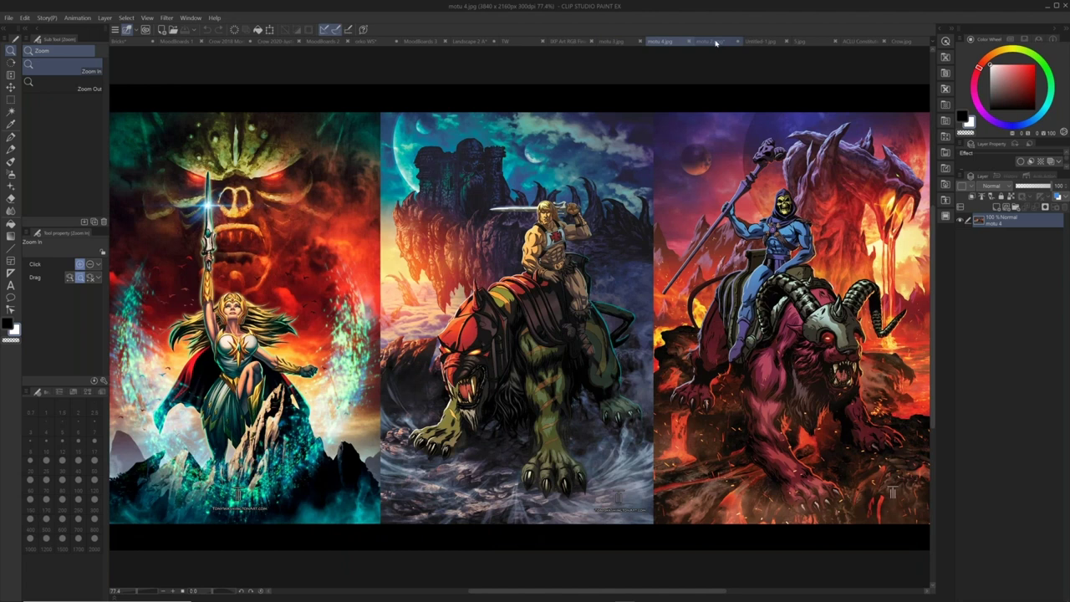
click(716, 42)
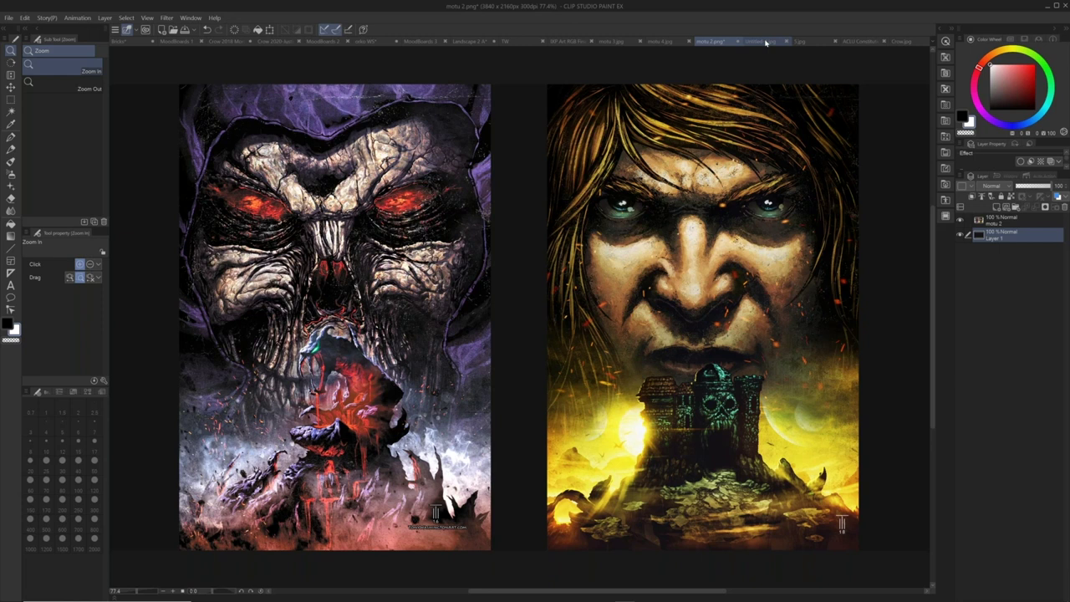
click(766, 43)
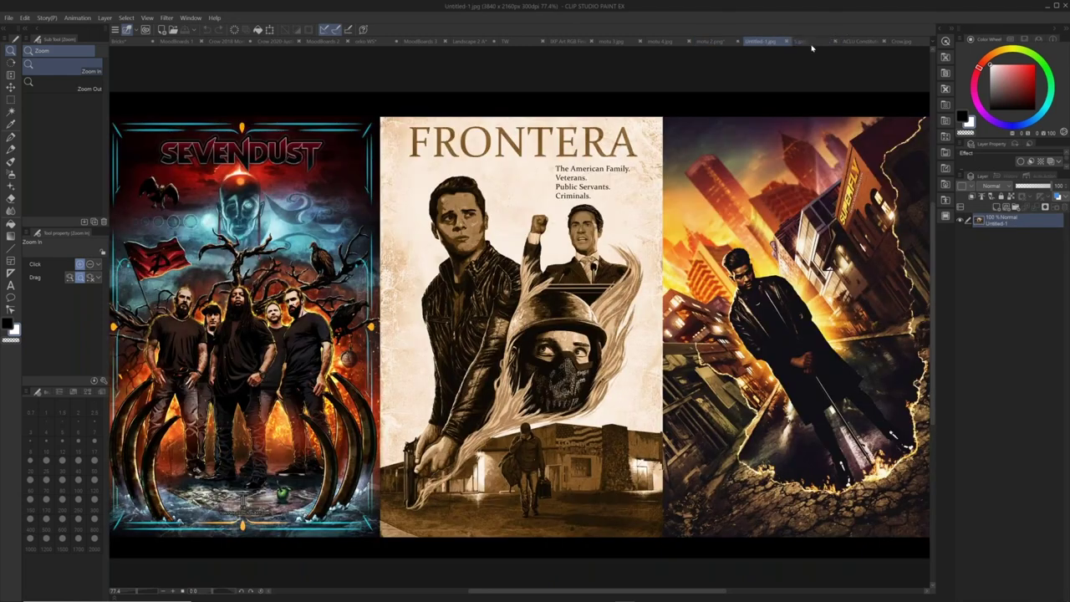
click(814, 43)
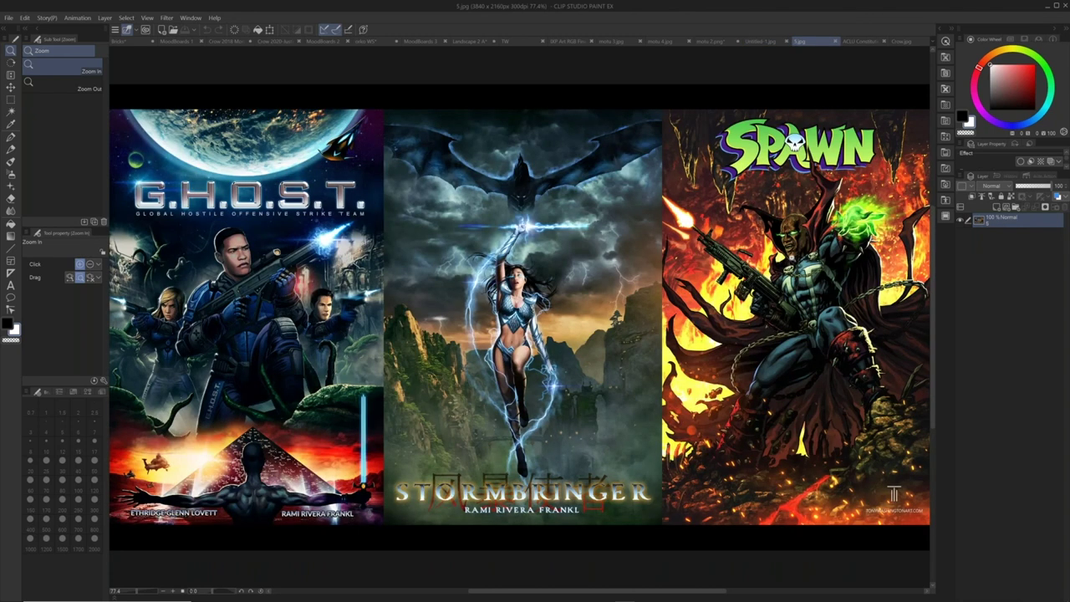
click(867, 42)
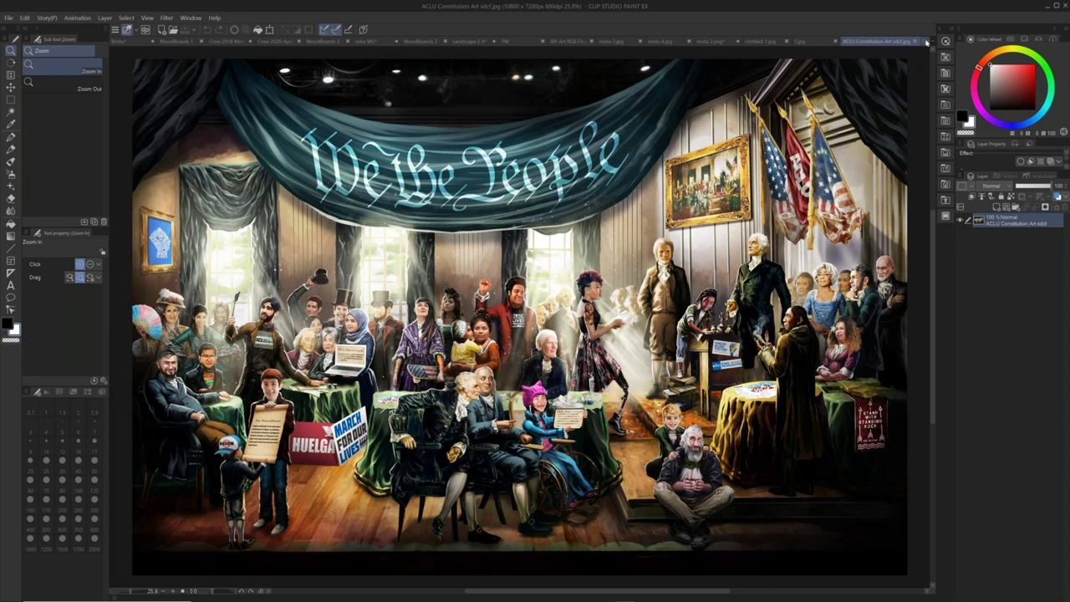
click(926, 42)
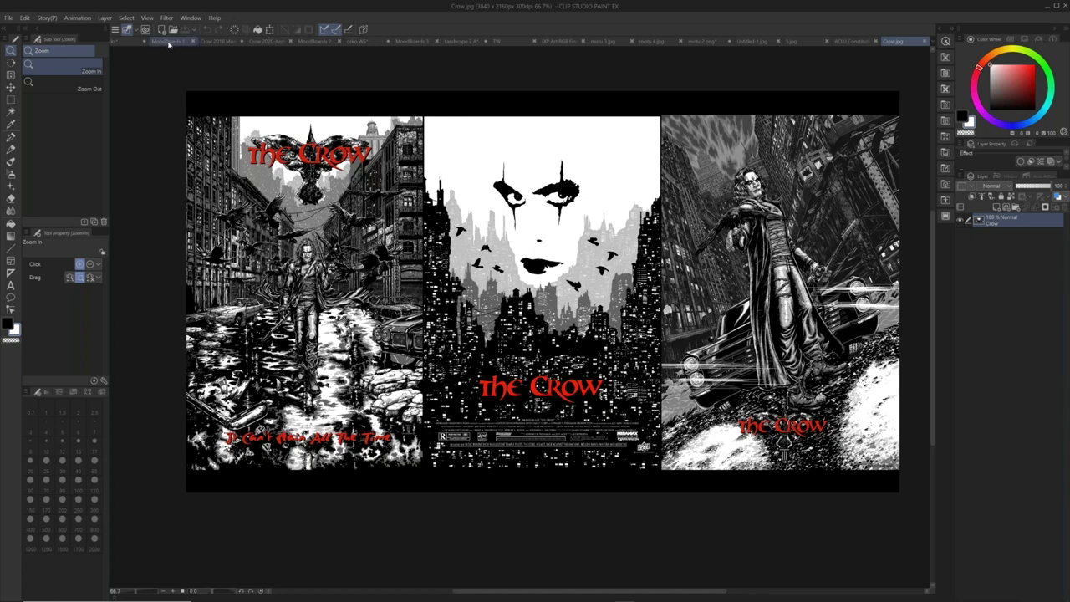
click(168, 41)
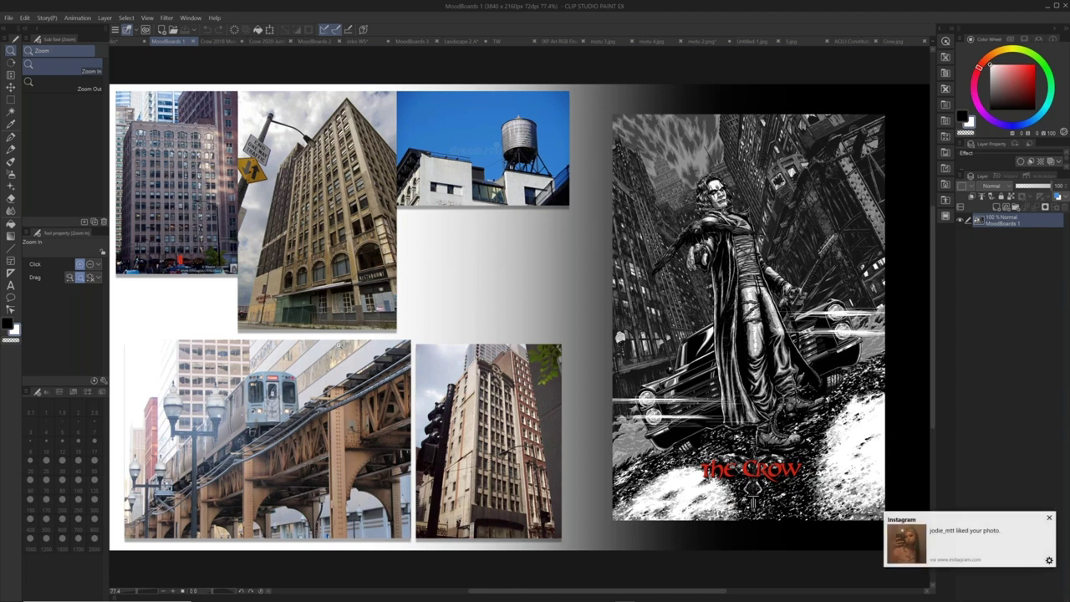
- Open the Crow 2018 Momoa Updated Final document and select Layer 41 inside the Process folder with the G-pen active
click(215, 42)
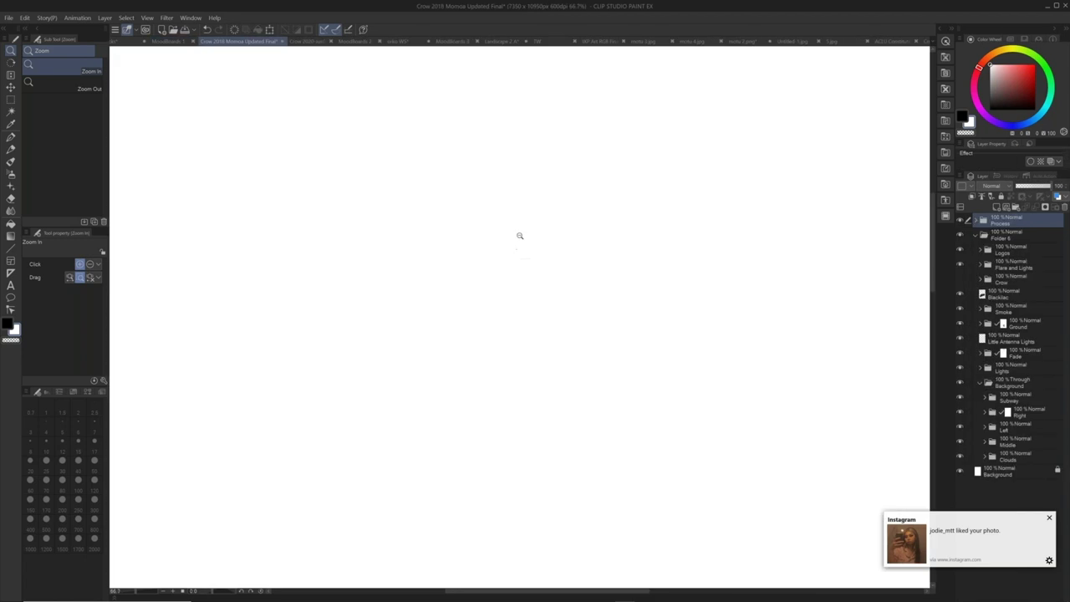
drag(551, 86, 508, 116)
drag(628, 212, 607, 253)
key(p)
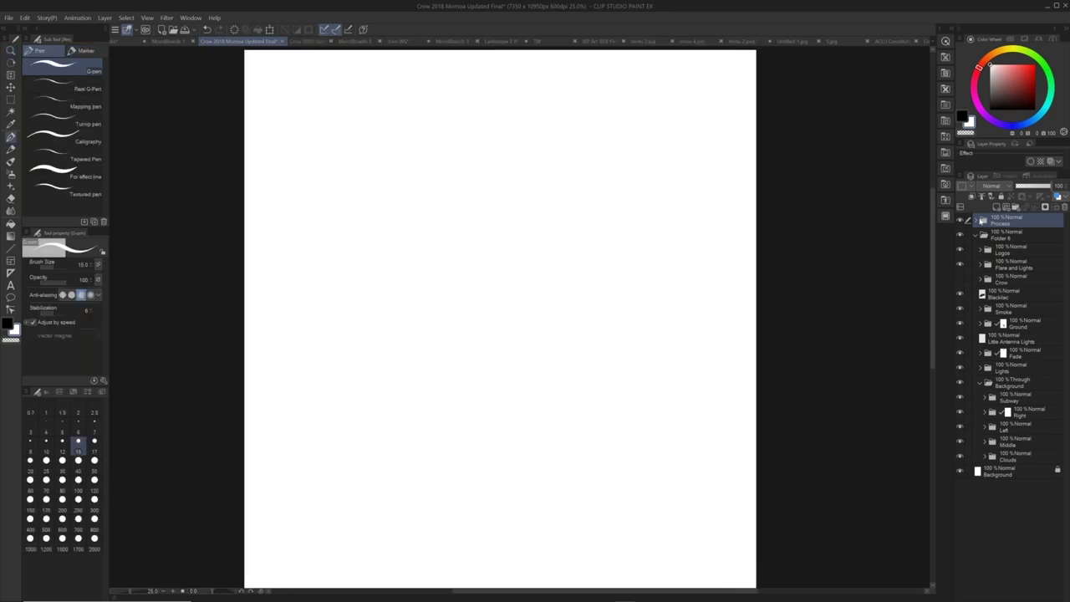
click(976, 221)
click(1007, 237)
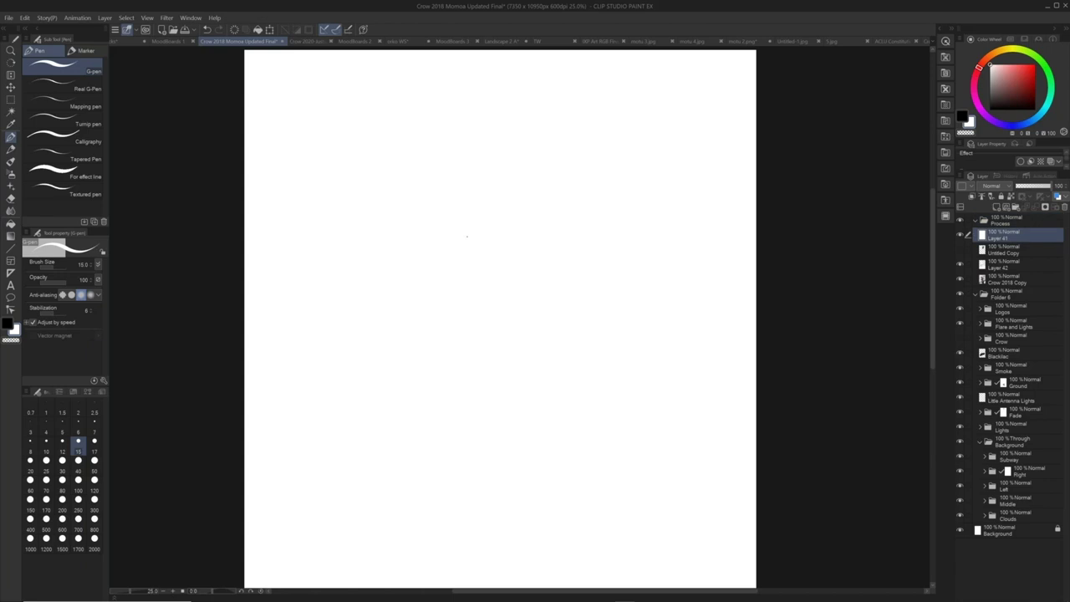
- Sketch a rough oval head in black on Layer 41 near the top of the page, enlarging the G-pen to size 40
drag(1010, 84, 1029, 70)
key(x)
key(bracketright)
key(bracketright)
drag(459, 165, 483, 213)
key(bracketright)
key(bracketright)
key(bracketright)
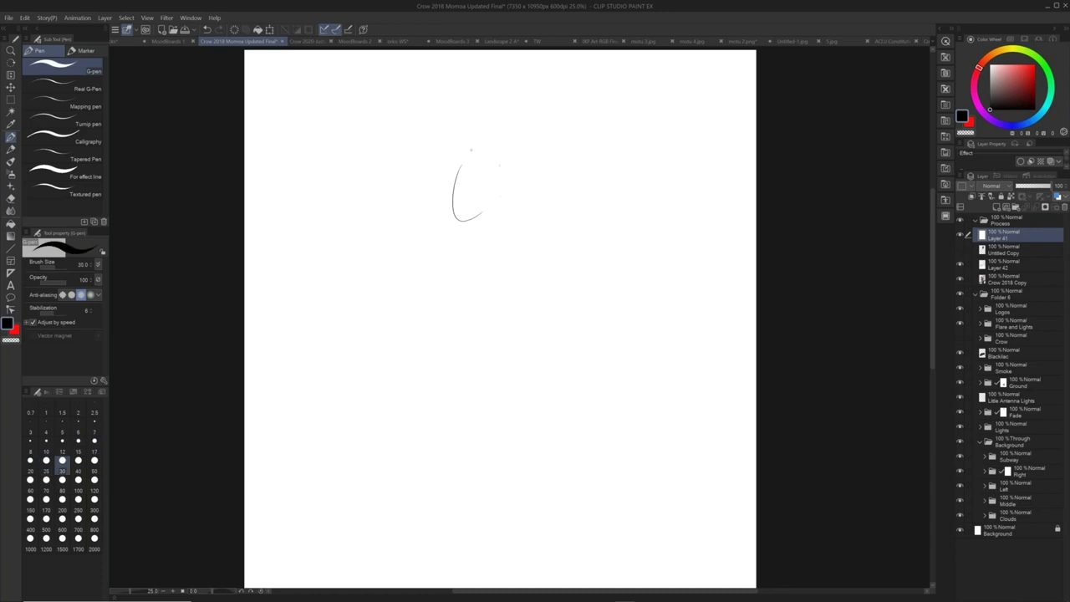
mouse_move(463, 151)
mouse_down()
mouse_move(499, 163)
mouse_move(440, 219)
mouse_up()
mouse_move(463, 152)
mouse_down()
mouse_move(439, 191)
mouse_move(466, 242)
mouse_up()
drag(478, 149, 505, 174)
mouse_move(493, 209)
mouse_down()
mouse_move(498, 222)
mouse_move(496, 152)
mouse_up()
drag(466, 152, 450, 246)
drag(448, 162, 504, 172)
drag(465, 135, 468, 247)
mouse_move(450, 158)
mouse_down()
mouse_move(498, 154)
mouse_move(502, 252)
mouse_up()
mouse_move(466, 137)
mouse_down()
mouse_move(515, 225)
mouse_move(514, 202)
mouse_up()
drag(511, 214, 498, 263)
drag(449, 254, 499, 260)
drag(433, 194, 457, 243)
mouse_move(433, 231)
mouse_down()
mouse_move(488, 140)
mouse_move(509, 145)
mouse_up()
drag(460, 151, 461, 246)
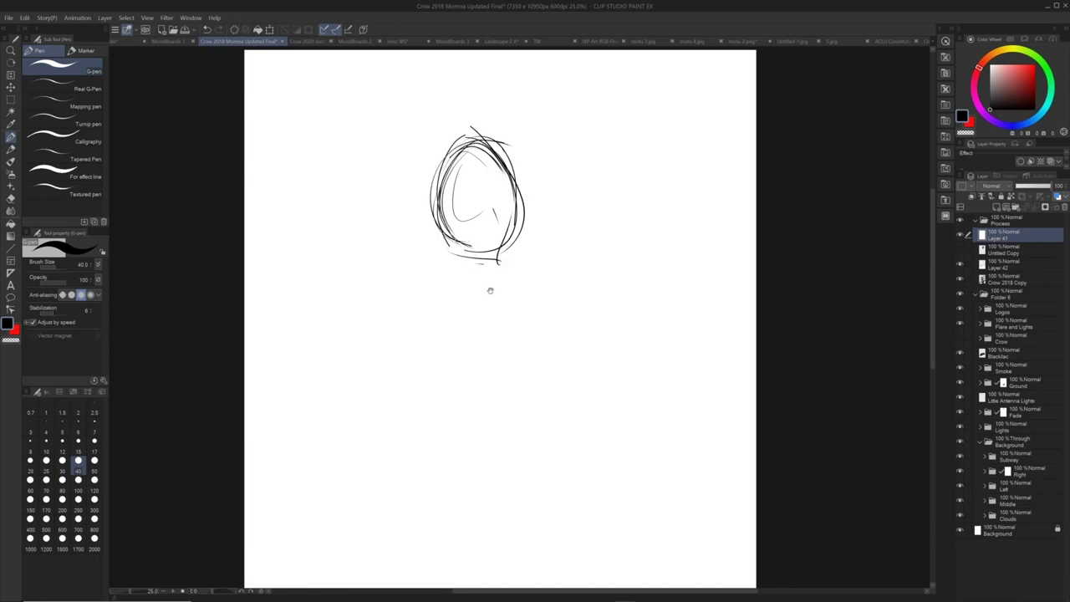
drag(487, 339, 497, 262)
scroll(496, 262, down, 3)
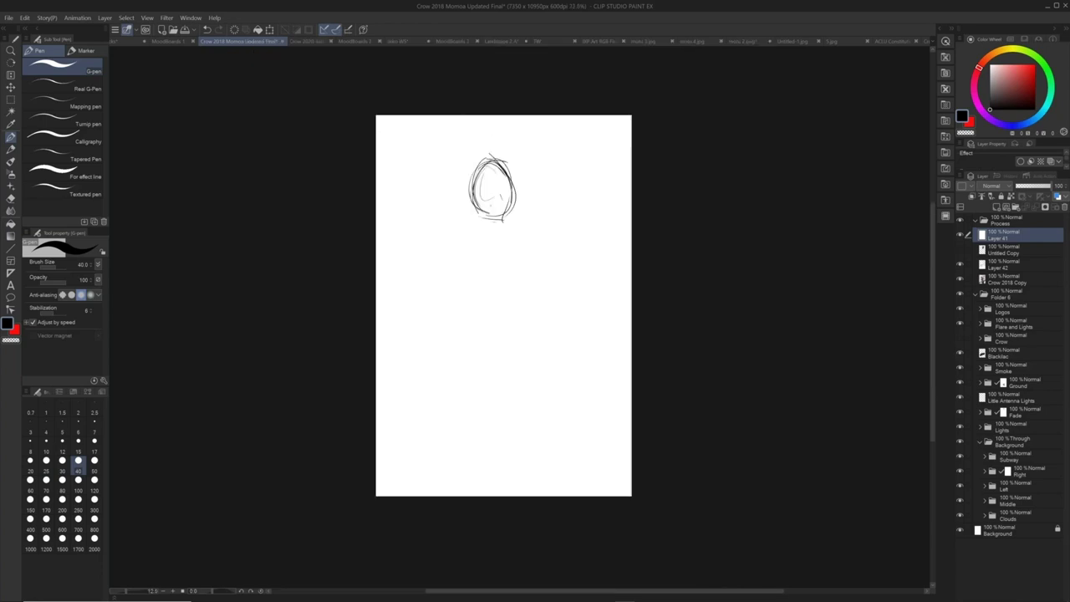
- Undo all the oval head strokes on Layer 41
key(k)
drag(501, 175, 506, 194)
key(ctrl+z)
key(ctrl+z)
key(ctrl+z)
key(ctrl+z)
key(ctrl+z)
key(ctrl+z)
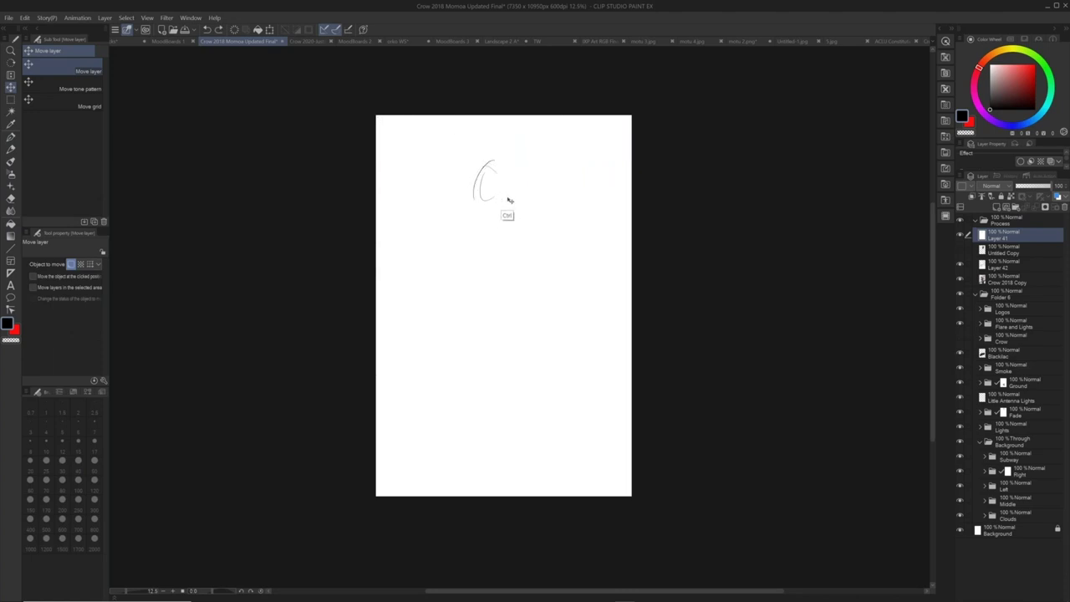
key(ctrl+z)
- Add a new layer above Layer 41 and sketch a figure's oval head and neck with the G-pen enlarged to size 60
key(ctrl+shift+n)
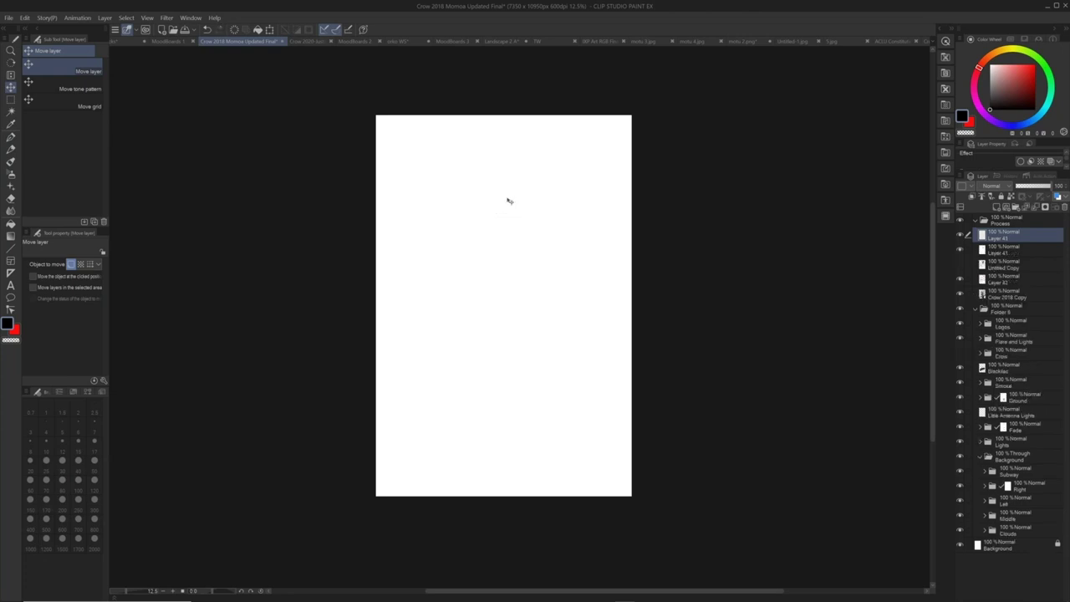
key(p)
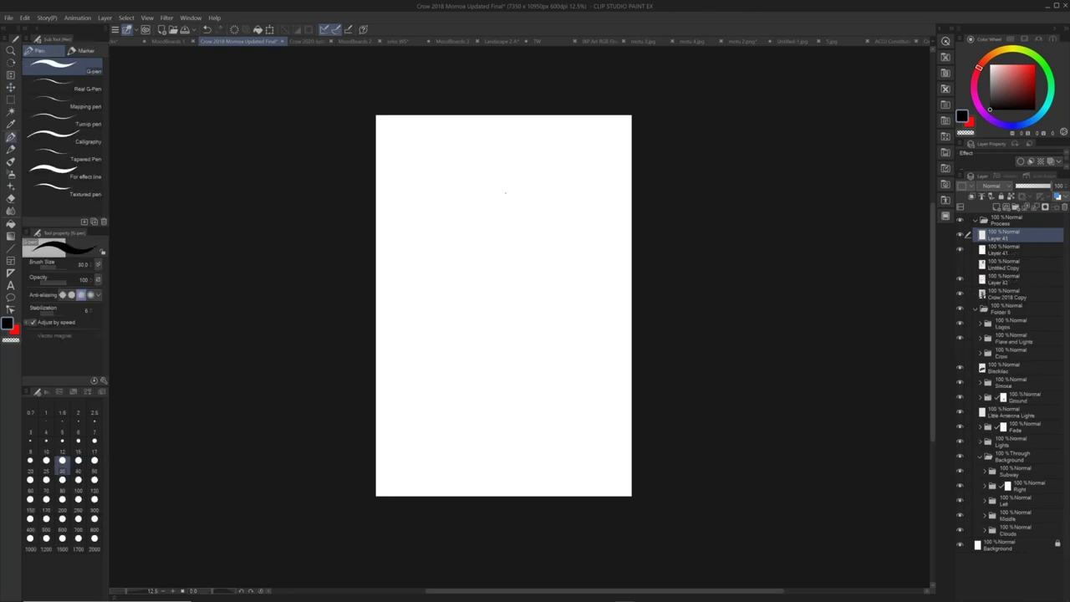
key(p)
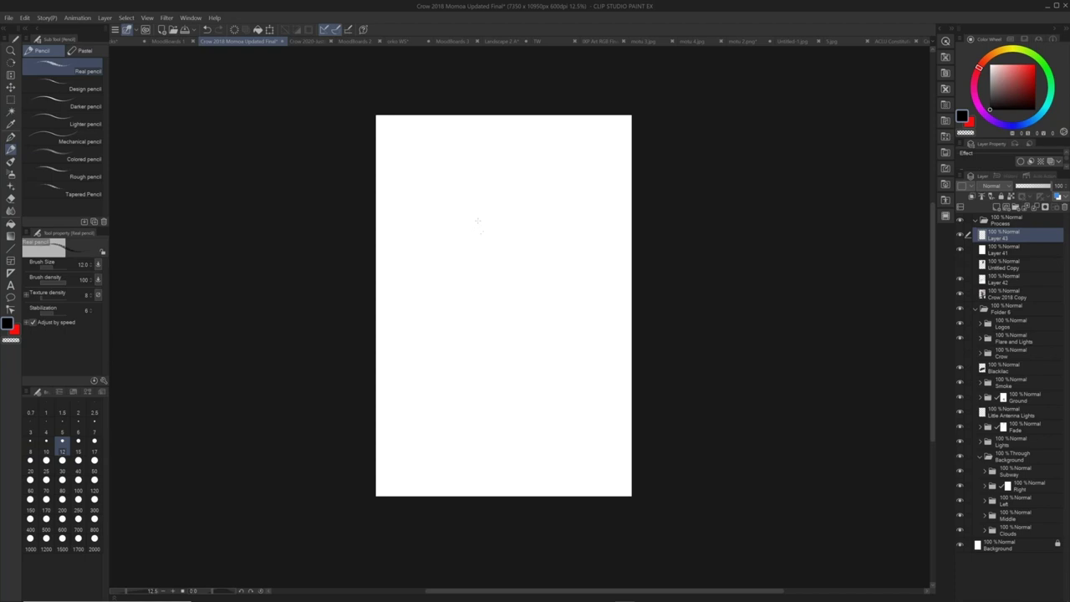
key(p)
key(])
key(])
mouse_move(468, 207)
mouse_down()
mouse_move(473, 250)
mouse_move(478, 186)
mouse_move(513, 208)
mouse_up()
key(])
mouse_move(468, 234)
mouse_down()
mouse_move(485, 191)
mouse_move(515, 211)
mouse_up()
mouse_move(473, 243)
mouse_down()
mouse_move(484, 254)
mouse_move(517, 230)
mouse_up()
mouse_move(516, 207)
mouse_down()
mouse_move(508, 253)
mouse_move(513, 210)
mouse_up()
drag(492, 189, 501, 254)
drag(514, 216, 497, 252)
- Rough in the figure's shoulders, rounded arm and tapering torso below the head with loose black strokes
mouse_move(502, 251)
mouse_down()
mouse_move(477, 246)
mouse_move(509, 243)
mouse_up()
mouse_move(517, 256)
mouse_down()
mouse_move(477, 249)
mouse_move(458, 268)
mouse_up()
drag(532, 252, 457, 267)
drag(458, 258, 502, 250)
mouse_move(473, 249)
mouse_down()
mouse_move(528, 266)
mouse_move(452, 290)
mouse_up()
drag(514, 284, 518, 301)
drag(505, 259, 529, 280)
mouse_move(466, 259)
mouse_down()
mouse_move(464, 331)
mouse_move(459, 316)
mouse_up()
mouse_move(457, 261)
mouse_down()
mouse_move(504, 251)
mouse_move(525, 316)
mouse_up()
drag(531, 286, 513, 337)
mouse_move(470, 361)
mouse_down()
mouse_move(488, 369)
mouse_move(510, 296)
mouse_up()
drag(465, 315, 483, 345)
drag(491, 328, 507, 326)
mouse_move(466, 259)
mouse_down()
mouse_move(461, 298)
mouse_move(485, 283)
mouse_move(528, 291)
mouse_up()
drag(490, 363, 530, 346)
drag(516, 329, 493, 354)
drag(507, 299, 518, 331)
drag(520, 314, 490, 355)
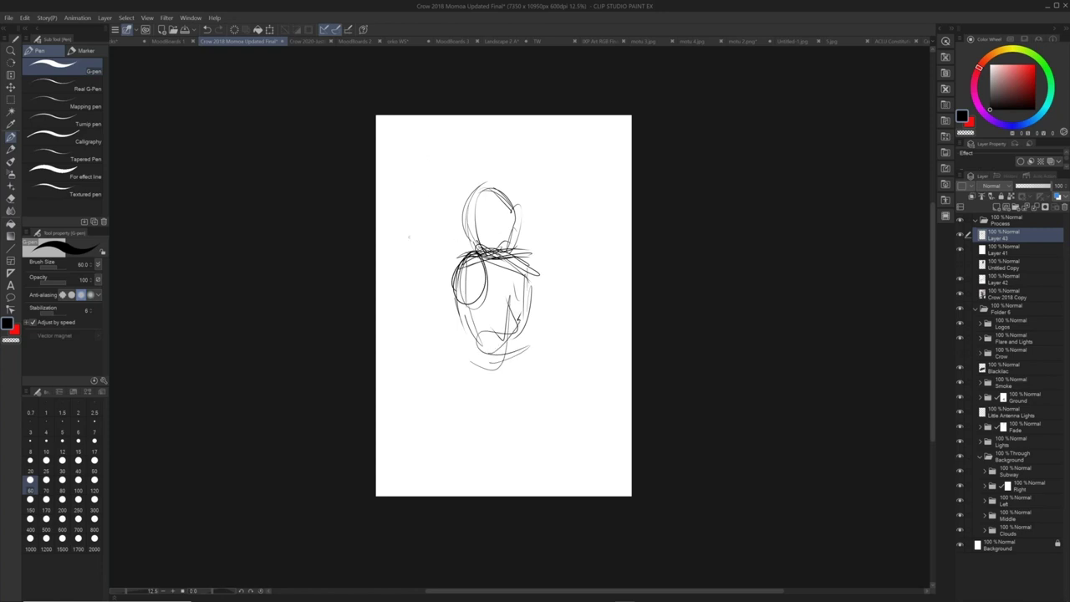
- Sketch sweeping curved strokes in the upper background on both sides of the figure
drag(418, 182, 378, 277)
drag(395, 208, 376, 249)
drag(418, 174, 391, 209)
drag(435, 120, 375, 184)
drag(587, 178, 627, 283)
drag(599, 152, 629, 240)
drag(562, 142, 627, 234)
- Reinforce the figure's torso with strokes along its side, chest and waist
drag(536, 294, 537, 330)
drag(492, 277, 518, 283)
drag(488, 337, 470, 348)
drag(509, 296, 508, 327)
mouse_move(459, 341)
mouse_down()
mouse_move(520, 368)
mouse_move(532, 359)
mouse_up()
drag(538, 275, 510, 366)
drag(458, 352, 496, 357)
drag(459, 322, 485, 353)
mouse_move(469, 322)
mouse_down()
mouse_move(484, 344)
mouse_move(468, 339)
mouse_up()
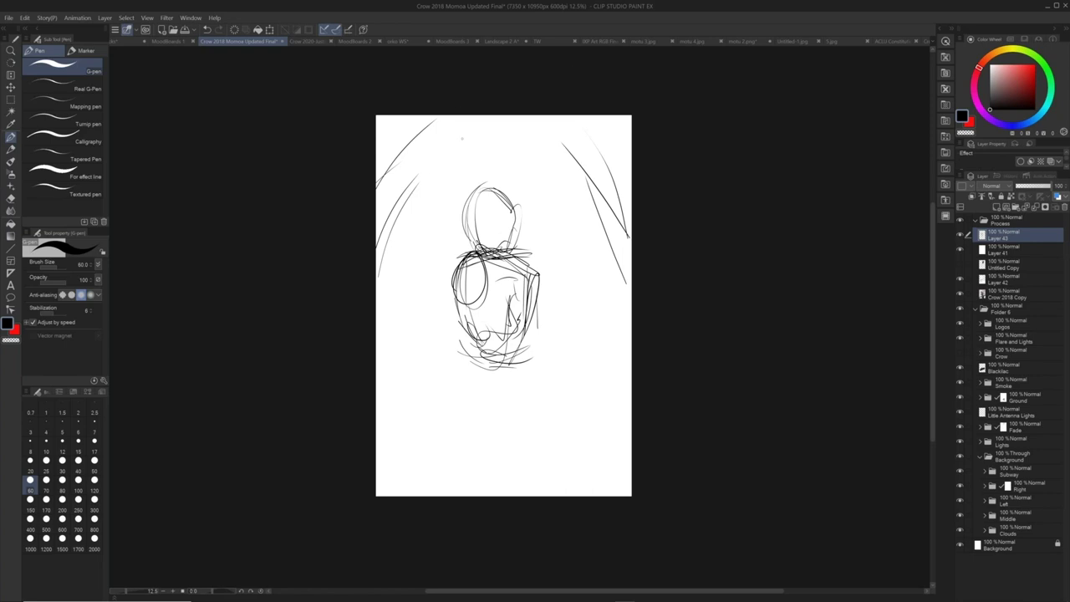
- Add more curved background lines and two long diagonals converging on the figure's head and shoulders
drag(376, 240, 393, 195)
drag(376, 192, 418, 143)
mouse_move(376, 184)
mouse_down()
mouse_move(408, 144)
mouse_move(400, 114)
mouse_up()
drag(623, 116, 517, 242)
drag(423, 120, 464, 207)
drag(378, 320, 448, 129)
drag(397, 325, 465, 171)
drag(470, 330, 491, 268)
drag(566, 115, 611, 234)
drag(549, 193, 599, 319)
drag(605, 169, 627, 256)
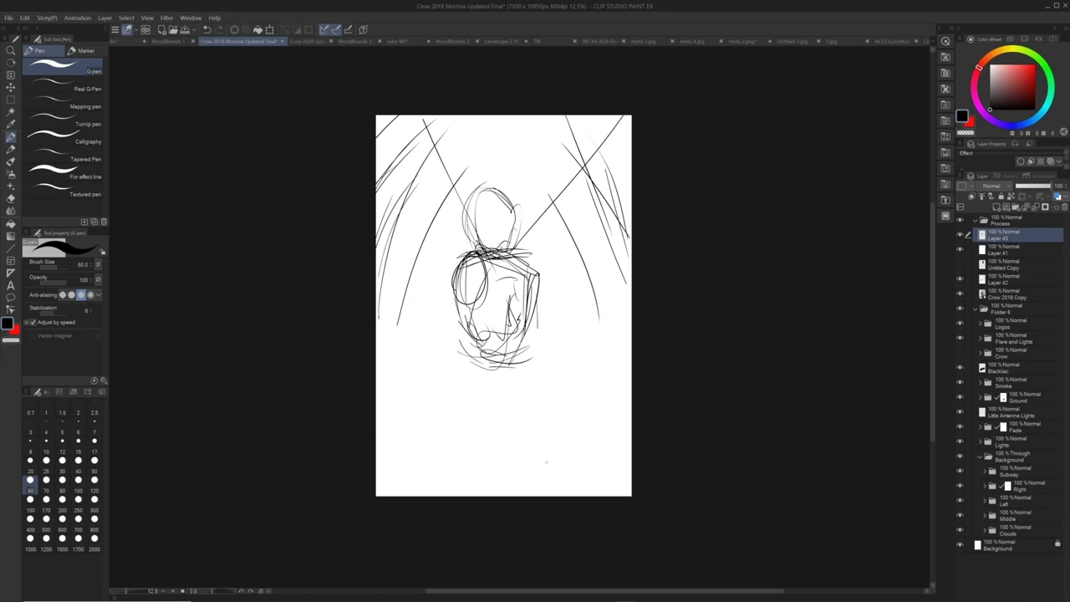
- Sketch slanted lines across and below the figure's waist, with short strokes closing the shape's ends
mouse_move(523, 368)
mouse_down()
mouse_move(470, 375)
mouse_move(510, 371)
mouse_up()
drag(411, 389, 474, 358)
mouse_move(407, 367)
mouse_down()
mouse_move(490, 349)
mouse_move(425, 403)
mouse_up()
drag(412, 363, 548, 324)
drag(576, 311, 597, 382)
drag(422, 413, 573, 365)
drag(599, 306, 604, 353)
drag(442, 371, 508, 359)
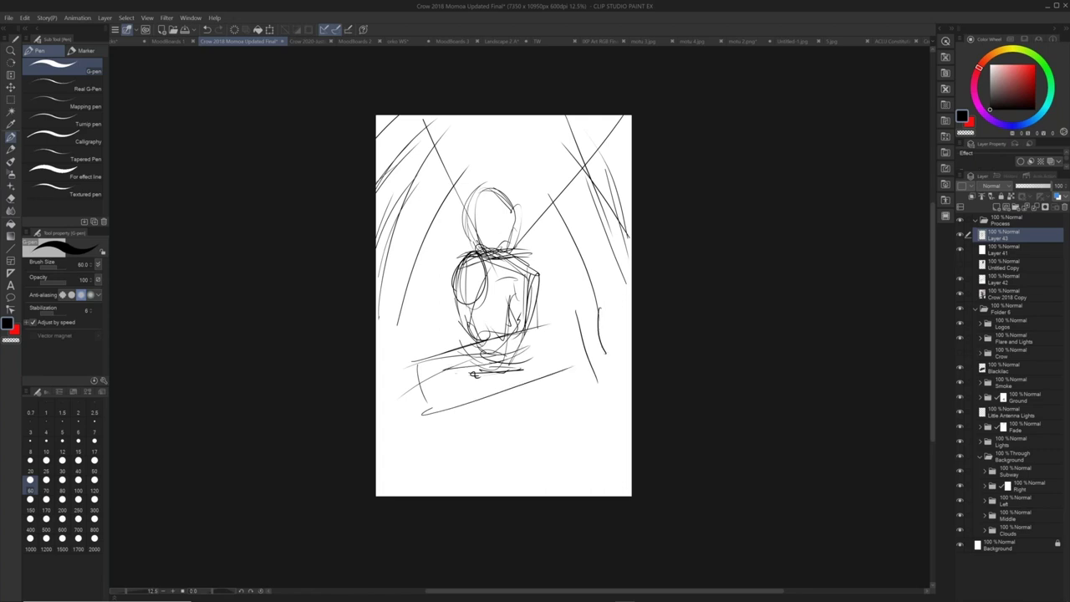
- Hide Layer 43 and Layer 41, and apply the blue layer color to the Crow 2018 Copy layer
drag(960, 250, 960, 234)
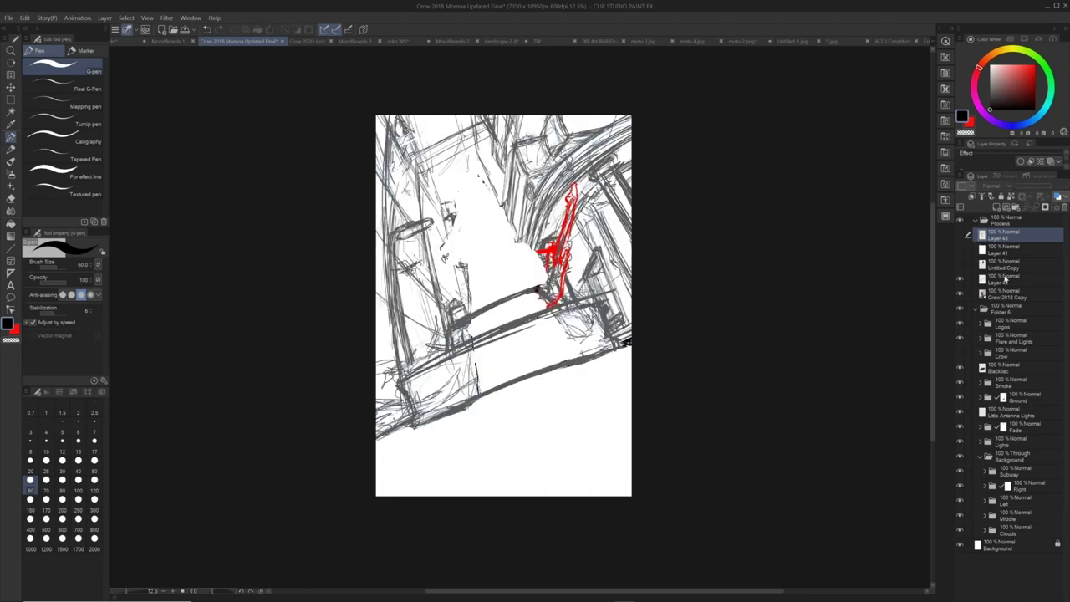
click(999, 295)
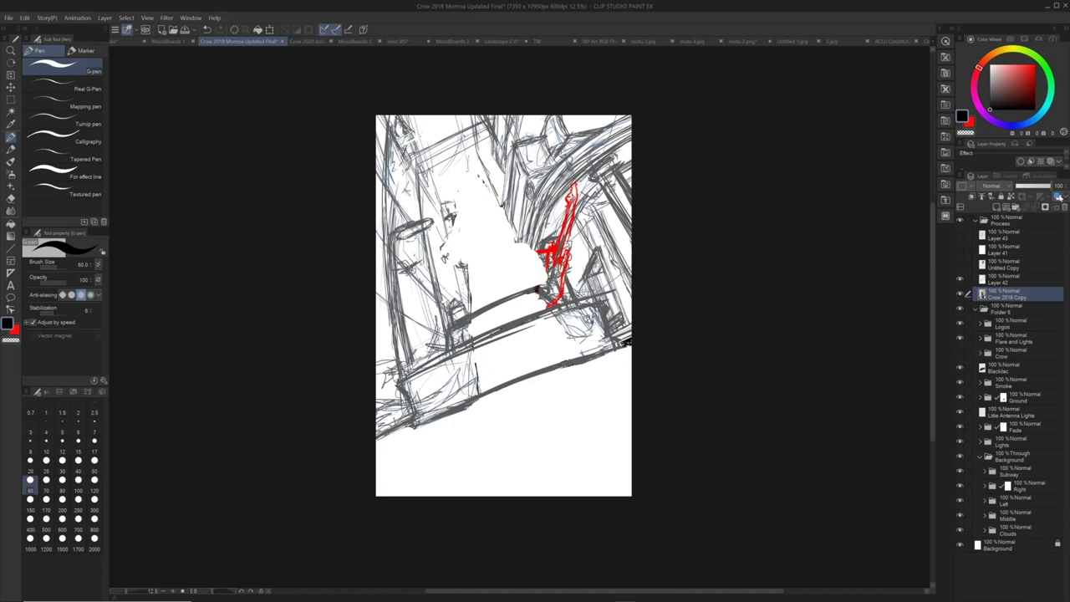
click(1052, 199)
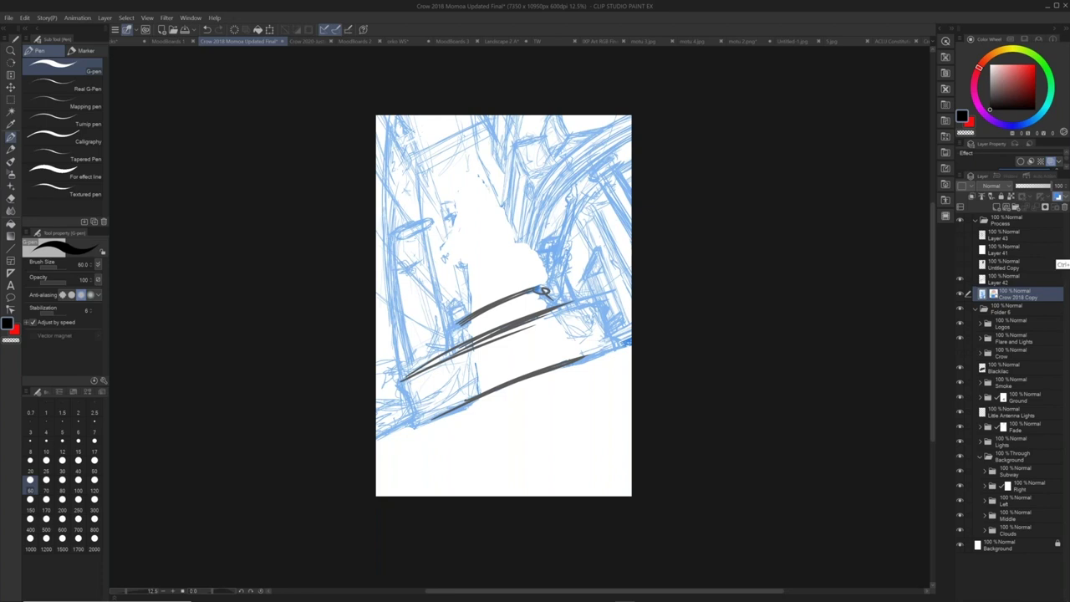
- Add a new layer, move it above Layer 42, and trace the slanted car's main outlines over the blue sketch in black
key(ctrl+shift+n)
drag(392, 138, 389, 214)
drag(409, 378, 412, 394)
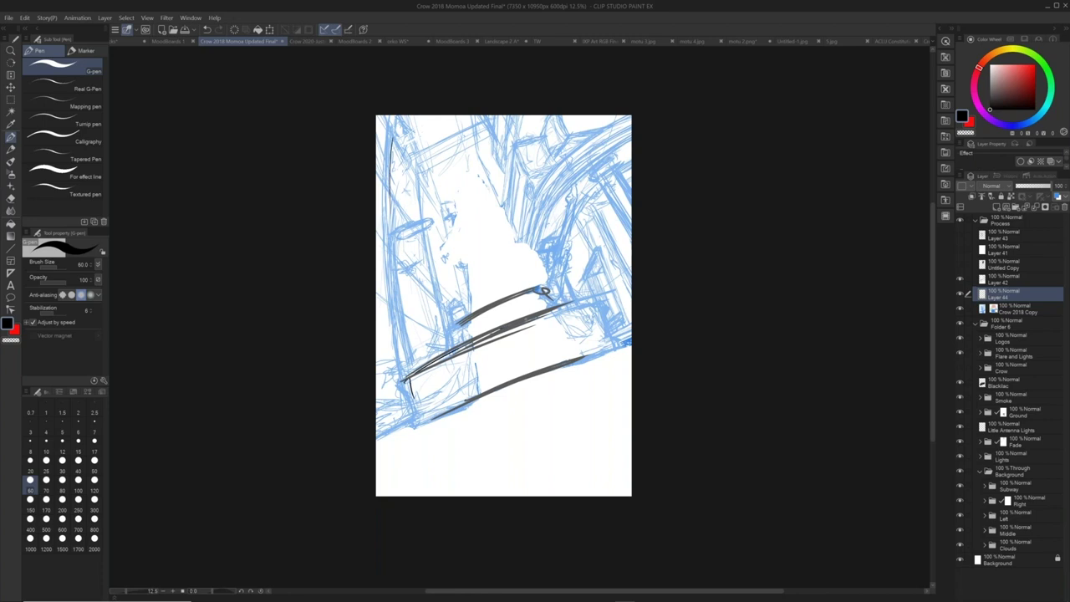
drag(1028, 294, 1031, 273)
drag(405, 376, 520, 321)
mouse_move(410, 385)
mouse_down()
mouse_move(425, 428)
mouse_move(573, 361)
mouse_up()
drag(598, 305, 595, 346)
drag(417, 356, 450, 343)
mouse_move(447, 325)
mouse_down()
mouse_move(449, 356)
mouse_move(523, 291)
mouse_move(552, 301)
mouse_move(545, 279)
mouse_move(548, 294)
mouse_up()
- Sketch the standing figure's head, shoulders and upper arms in black in front of the car
mouse_move(465, 171)
mouse_down()
mouse_move(485, 214)
mouse_move(466, 174)
mouse_move(490, 197)
mouse_move(461, 199)
mouse_move(456, 243)
mouse_up()
mouse_move(457, 219)
mouse_down()
mouse_move(512, 220)
mouse_move(455, 243)
mouse_up()
mouse_move(484, 214)
mouse_down()
mouse_move(505, 221)
mouse_move(464, 256)
mouse_up()
mouse_move(502, 216)
mouse_down()
mouse_move(515, 239)
mouse_move(441, 255)
mouse_up()
drag(461, 265, 456, 276)
drag(503, 244, 527, 281)
drag(467, 257, 471, 278)
- Rough in the figure's long coat and legs, extending down over the car to the feet
mouse_move(470, 243)
mouse_down()
mouse_move(498, 426)
mouse_move(508, 321)
mouse_up()
drag(525, 340, 503, 428)
drag(500, 242, 511, 296)
drag(521, 327, 533, 367)
drag(502, 221, 560, 371)
drag(560, 373, 569, 401)
drag(507, 296, 514, 306)
drag(473, 269, 454, 331)
drag(490, 420, 492, 436)
drag(470, 279, 480, 377)
mouse_move(485, 410)
mouse_down()
mouse_move(530, 425)
mouse_move(565, 390)
mouse_up()
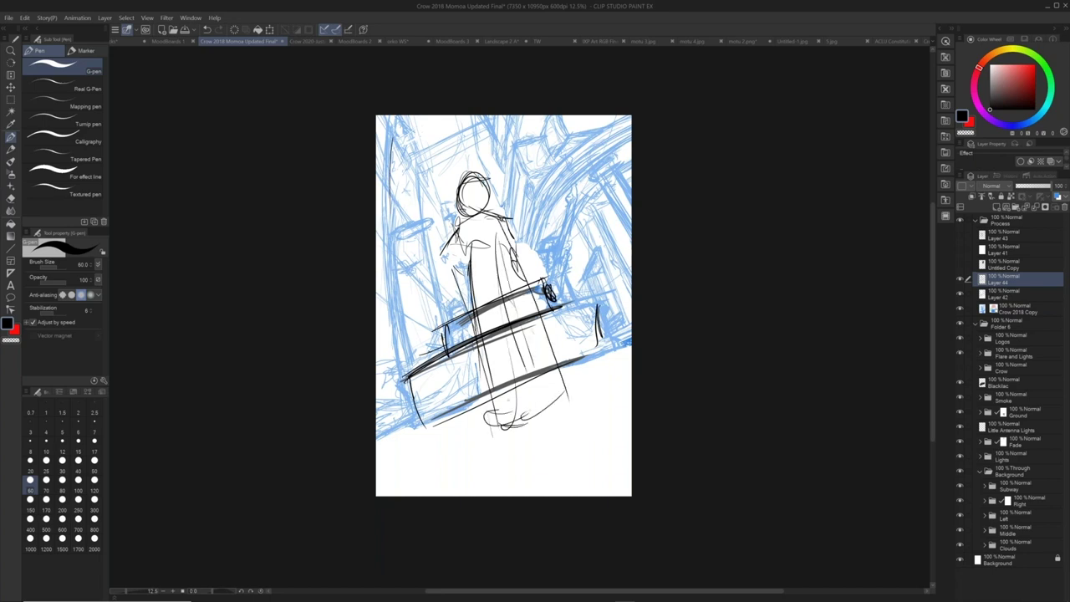
- Add another coat line and circle the figure's outstretched hand with heavy strokes, marking the head as well
drag(518, 263, 550, 353)
mouse_move(461, 245)
mouse_down()
mouse_move(433, 266)
mouse_move(464, 251)
mouse_move(470, 275)
mouse_up()
drag(474, 173, 460, 226)
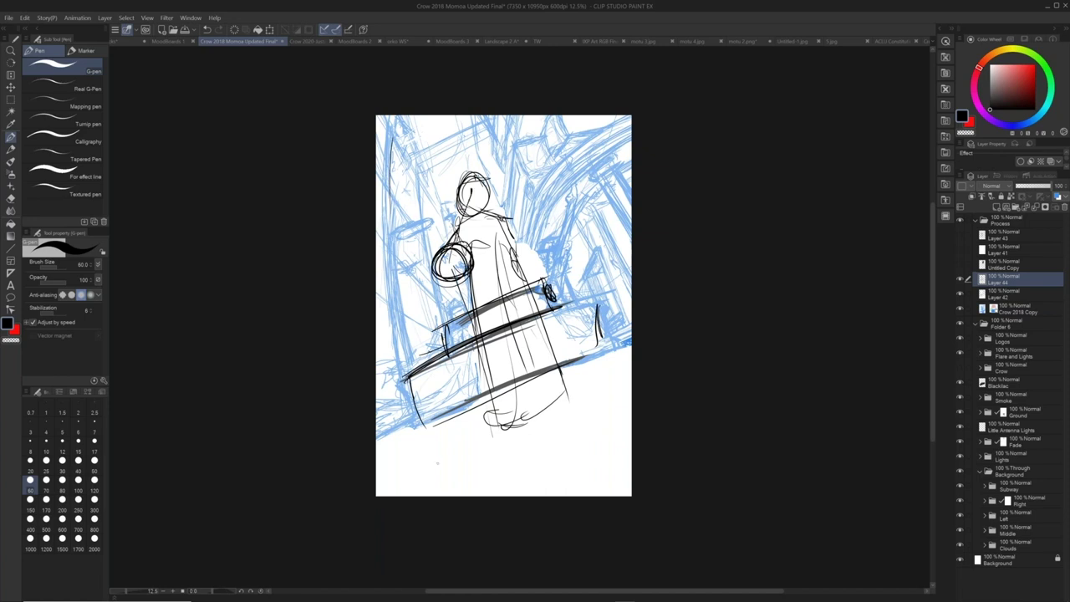
- Trace the leaning building edges in the background on both sides of the figure, with short crossing strokes on the left one
mouse_move(398, 152)
mouse_down()
mouse_move(410, 336)
mouse_move(393, 279)
mouse_up()
drag(415, 160, 418, 292)
drag(505, 126, 578, 261)
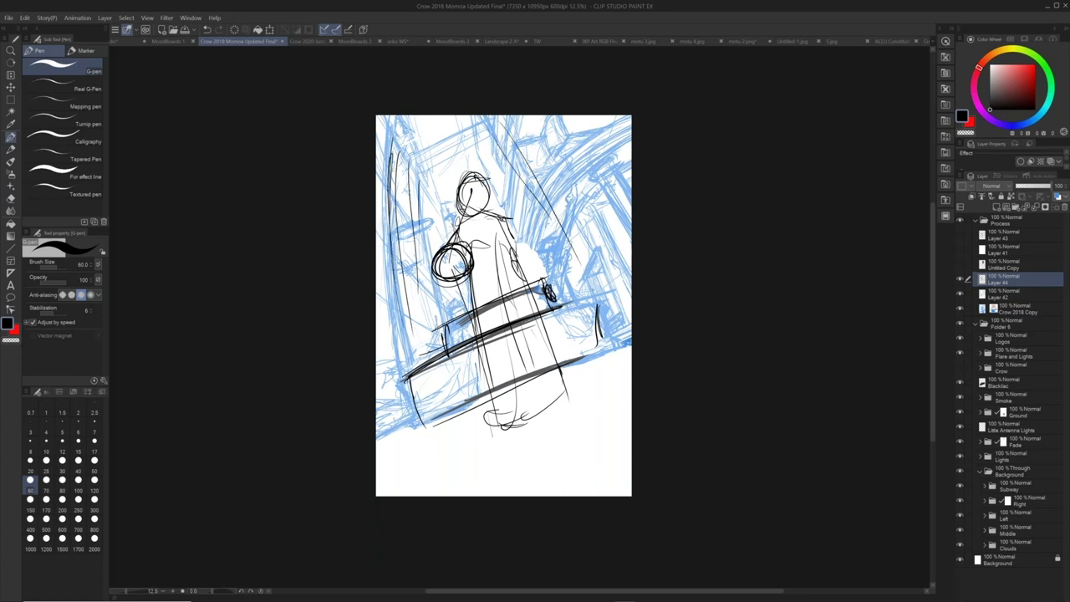
drag(530, 132, 597, 245)
drag(562, 137, 604, 249)
drag(387, 195, 413, 213)
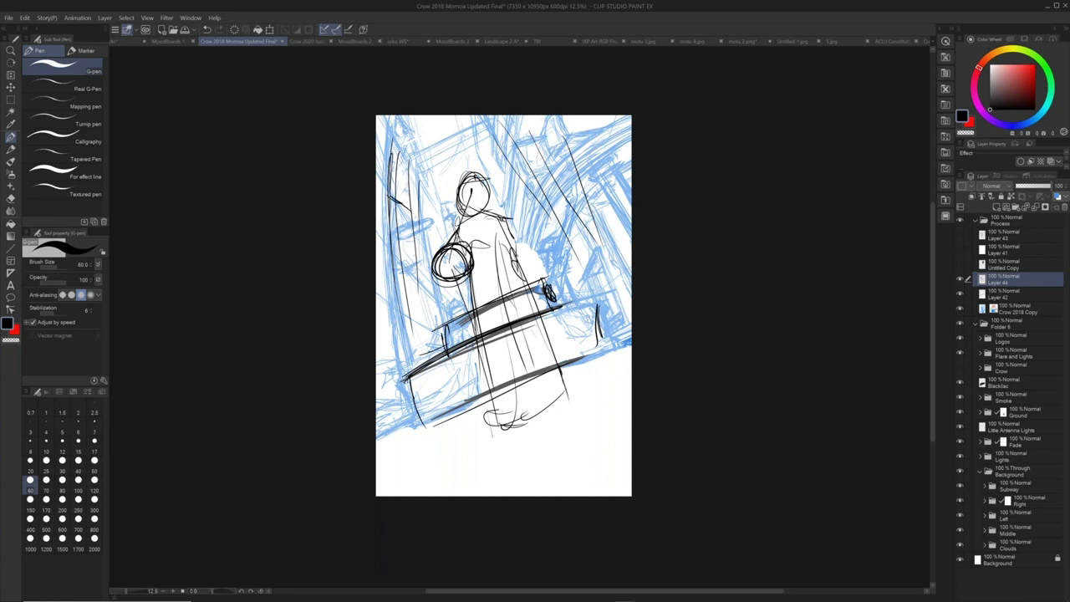
drag(381, 175, 408, 227)
- Collapse the Process and Background folders, show the Crow folder, and hide the Process folder to display the finished artwork
click(975, 221)
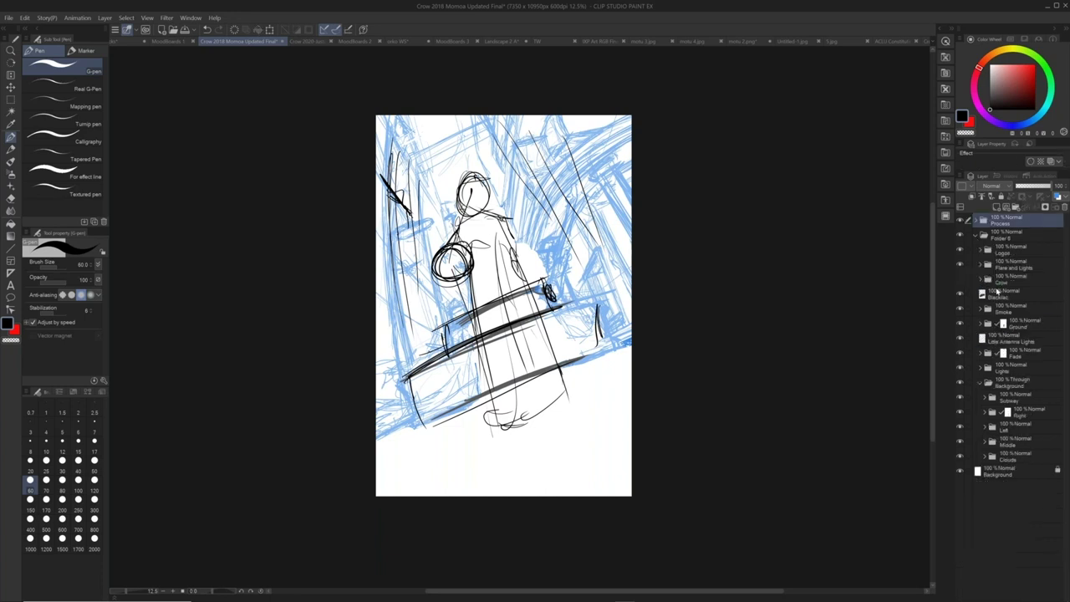
click(980, 385)
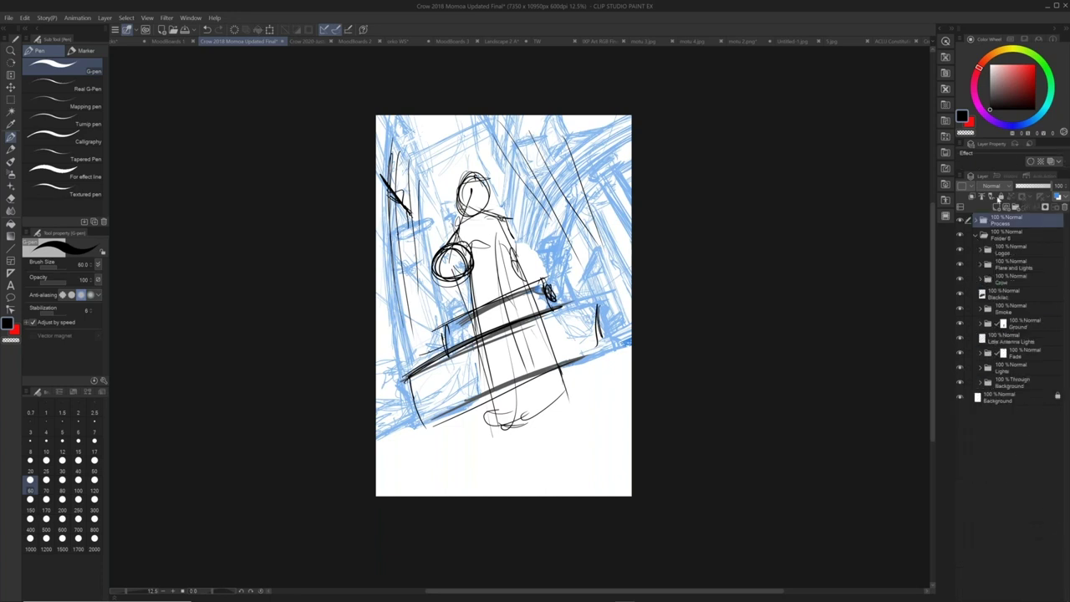
click(959, 223)
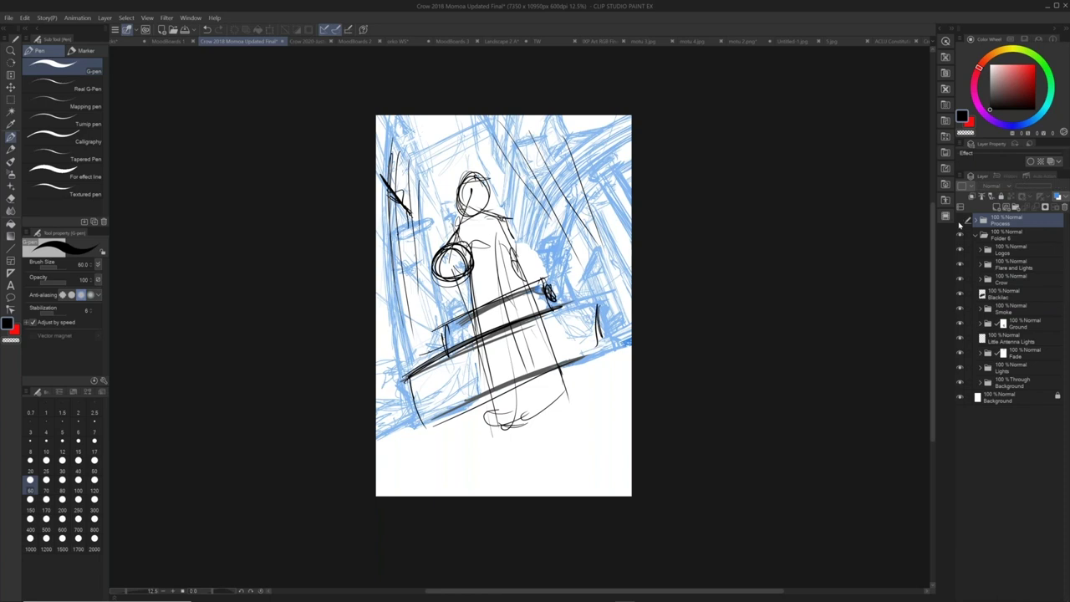
key(ctrl+space)
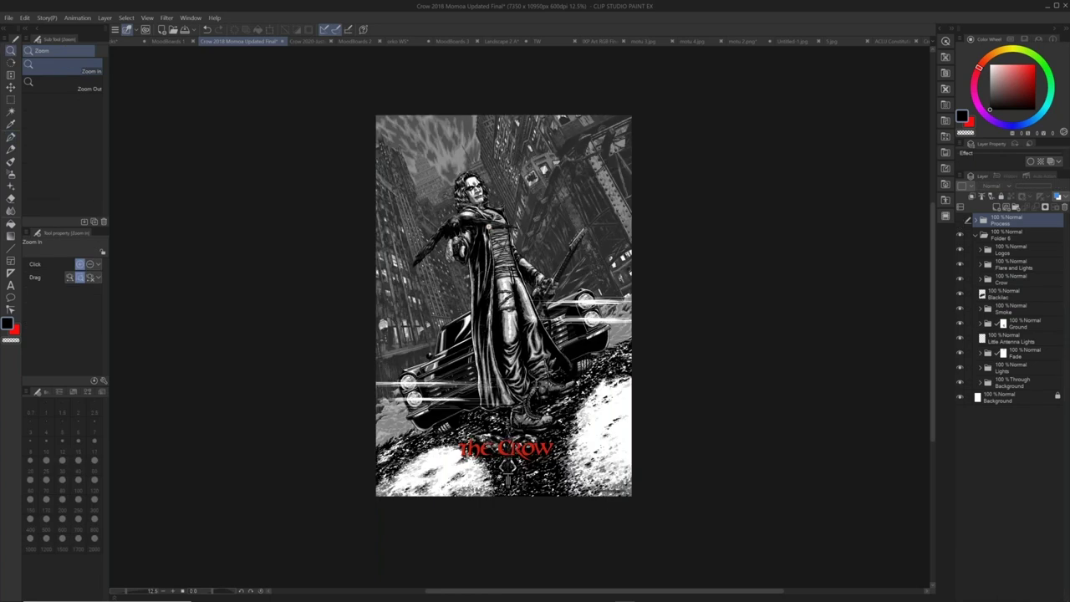
- Hide the Logos, Flare and Lights, Crow, Blacklac, Smoke, Ground, Little Antenna Lights, Fade and Lights layers to isolate the city background
click(489, 227)
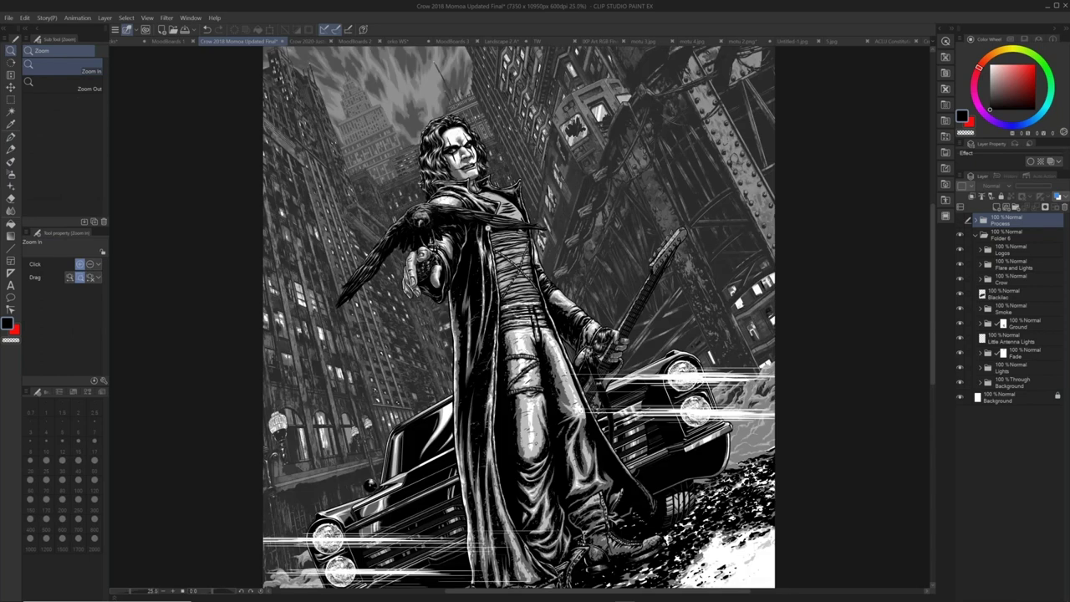
drag(489, 227, 425, 250)
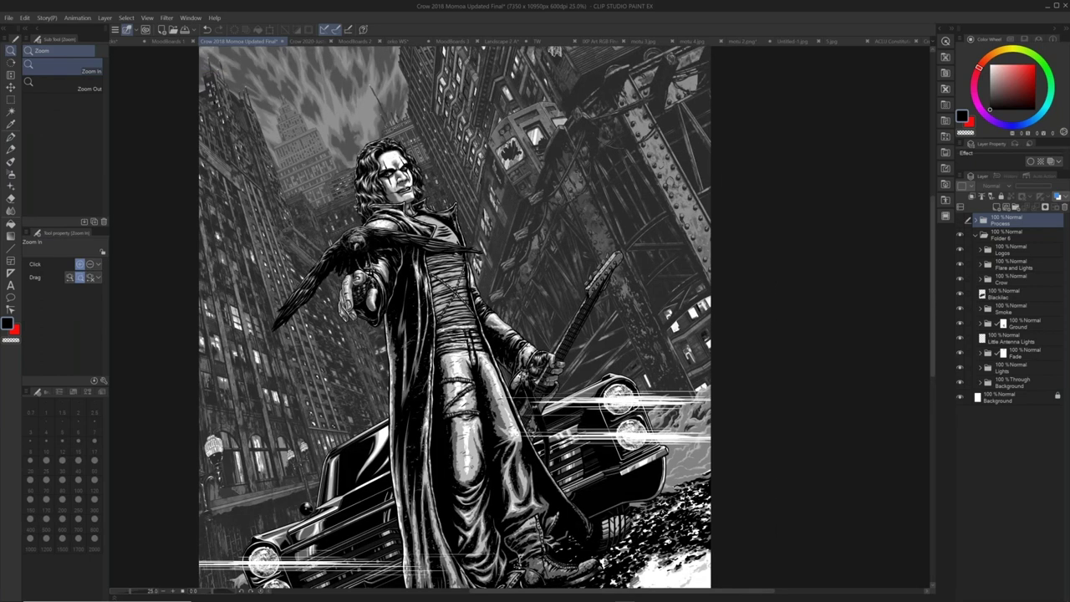
drag(959, 249, 959, 323)
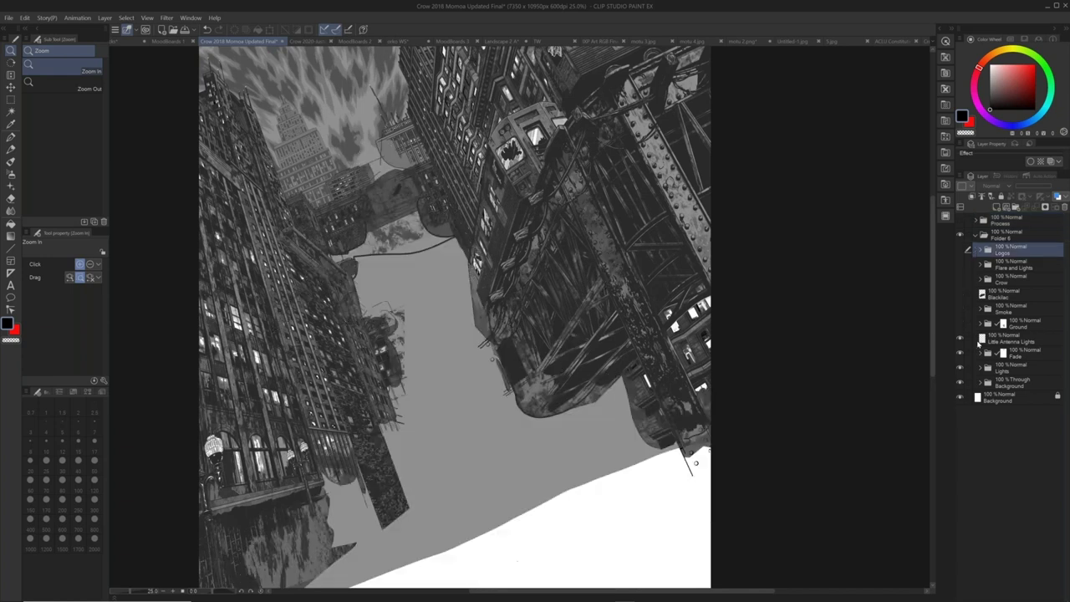
click(960, 338)
click(959, 352)
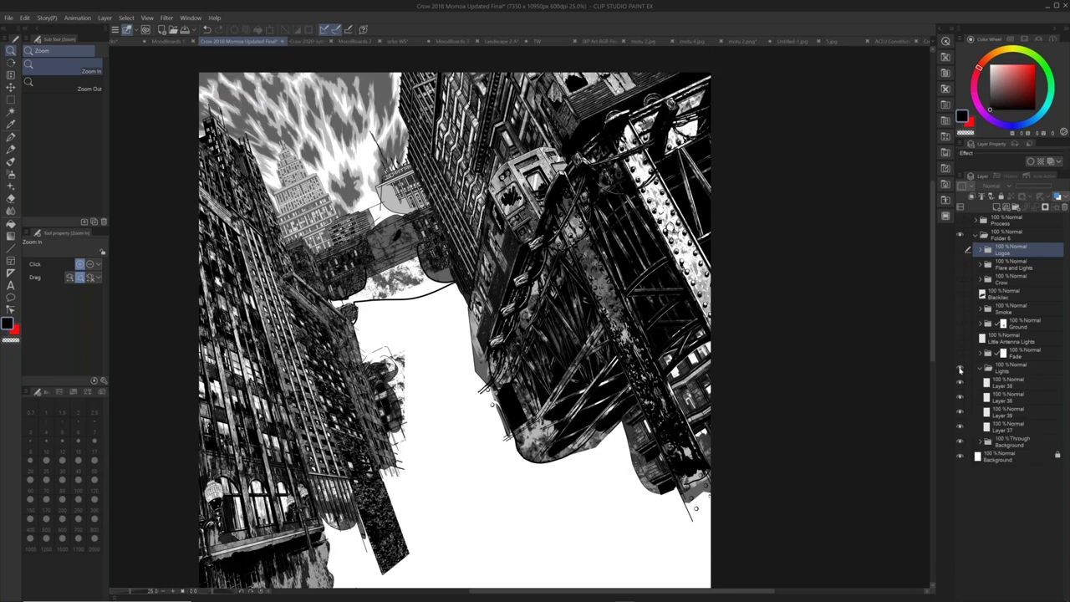
click(960, 369)
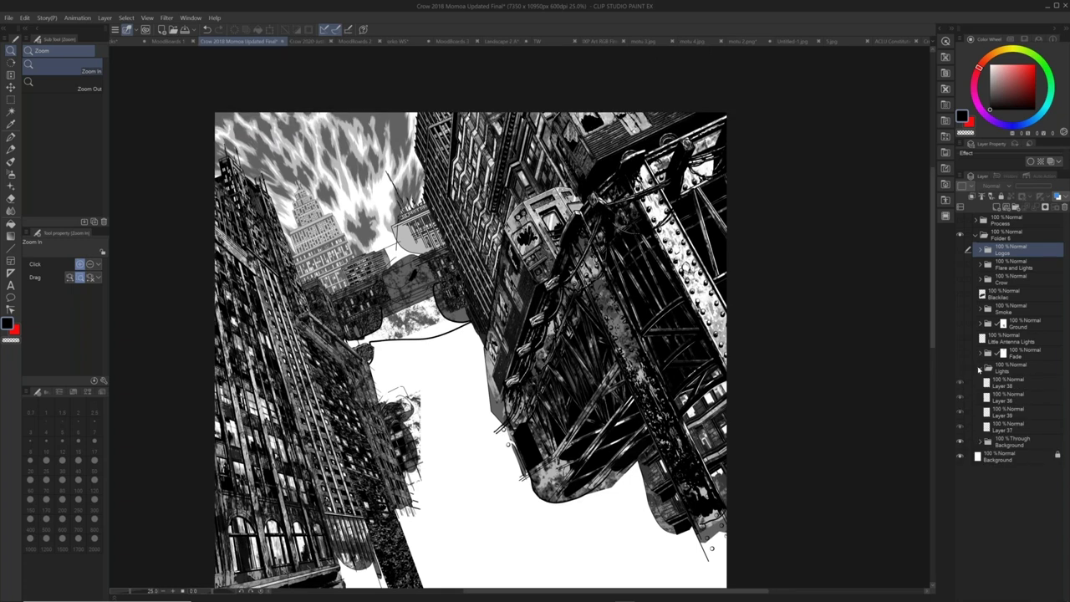
- Collapse the Lights folder, expand the Background folder and hide its Subway folder
click(980, 368)
click(1012, 383)
click(979, 382)
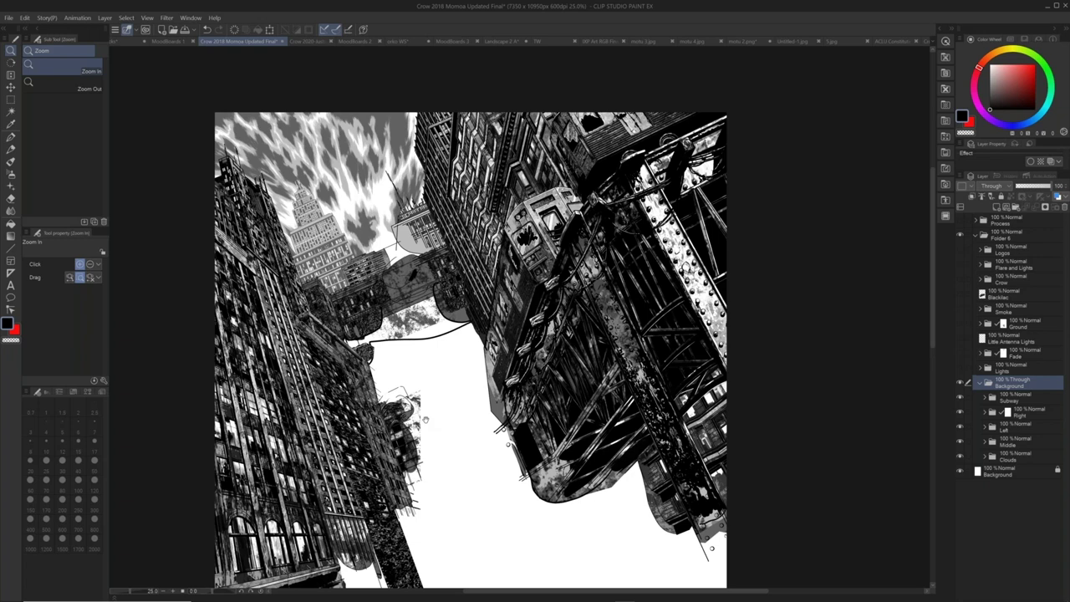
drag(425, 419, 423, 412)
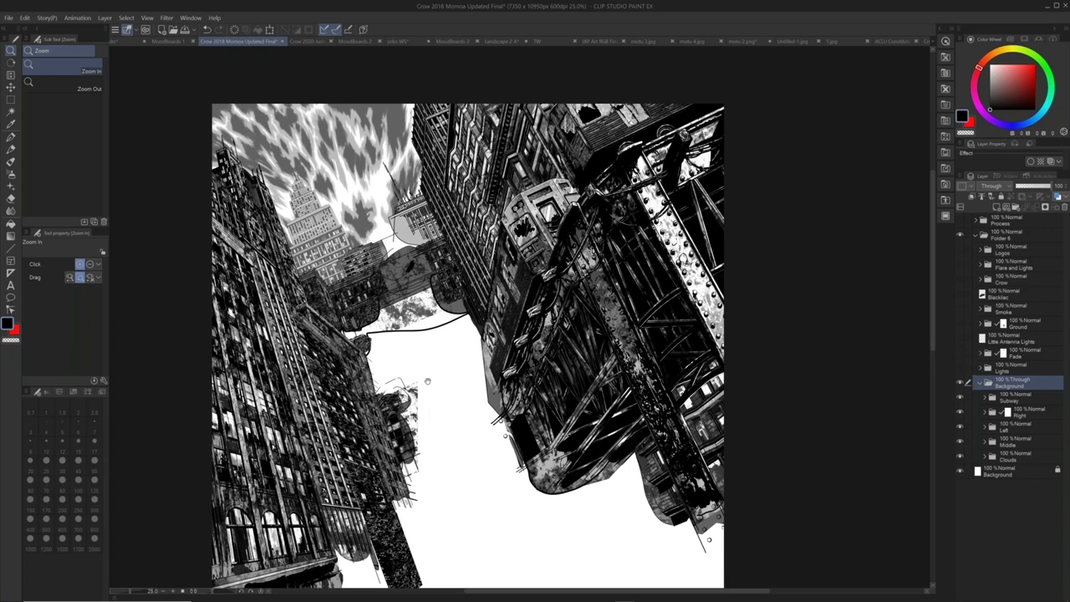
scroll(427, 382, down, 3)
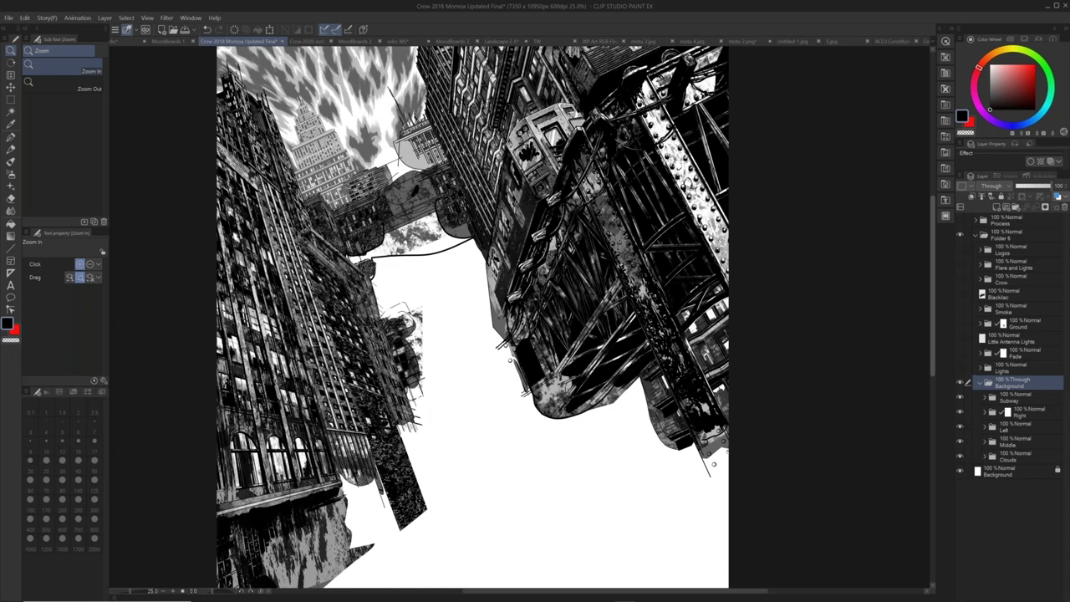
drag(410, 319, 376, 345)
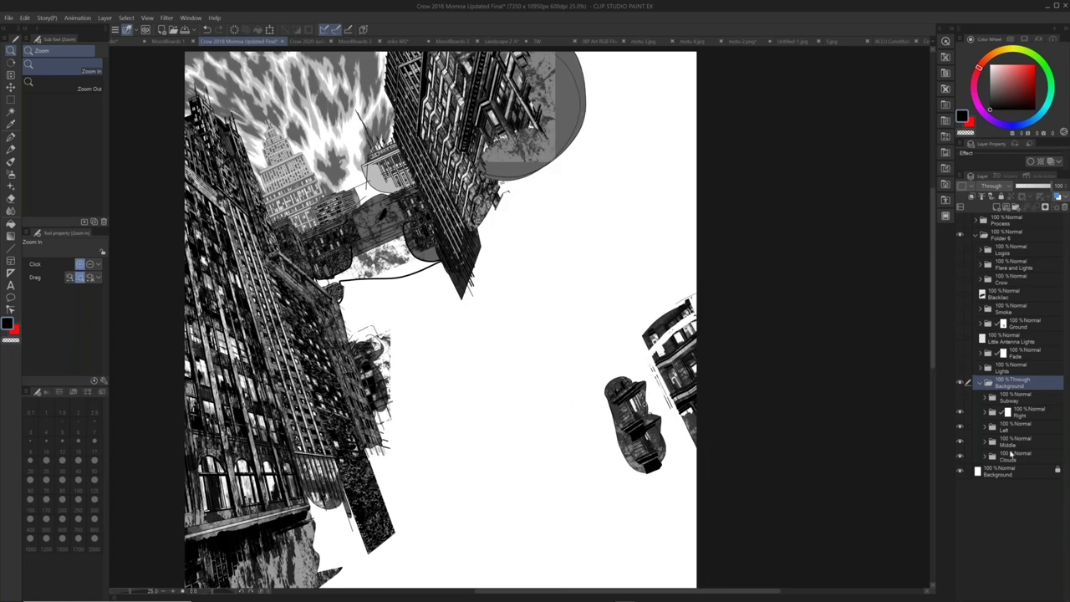
- Select the Middle folder and switch its visibility off and back on to check which buildings it holds
click(1011, 441)
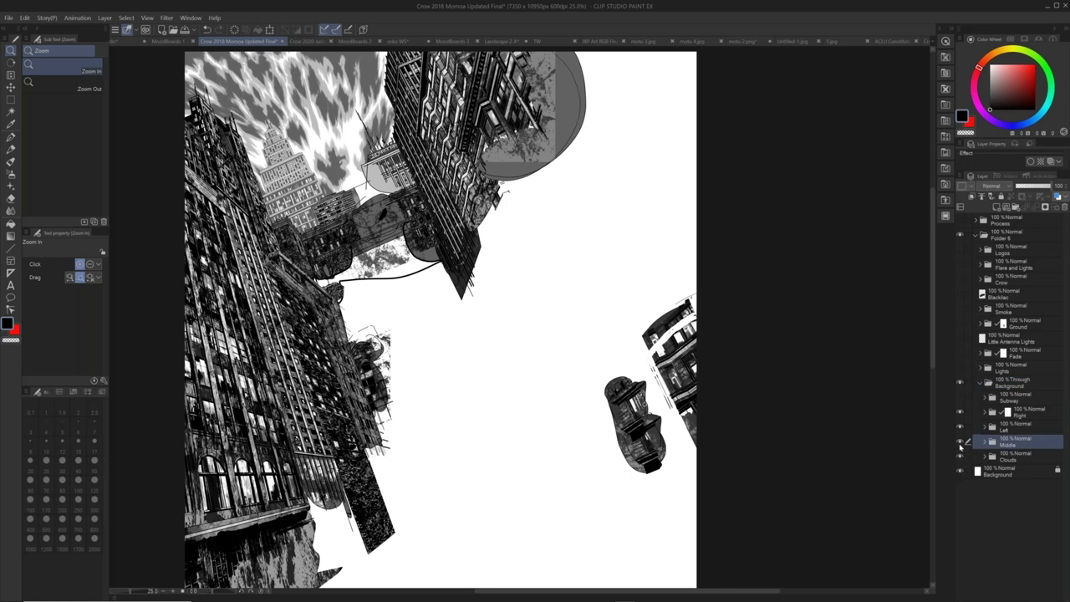
click(959, 445)
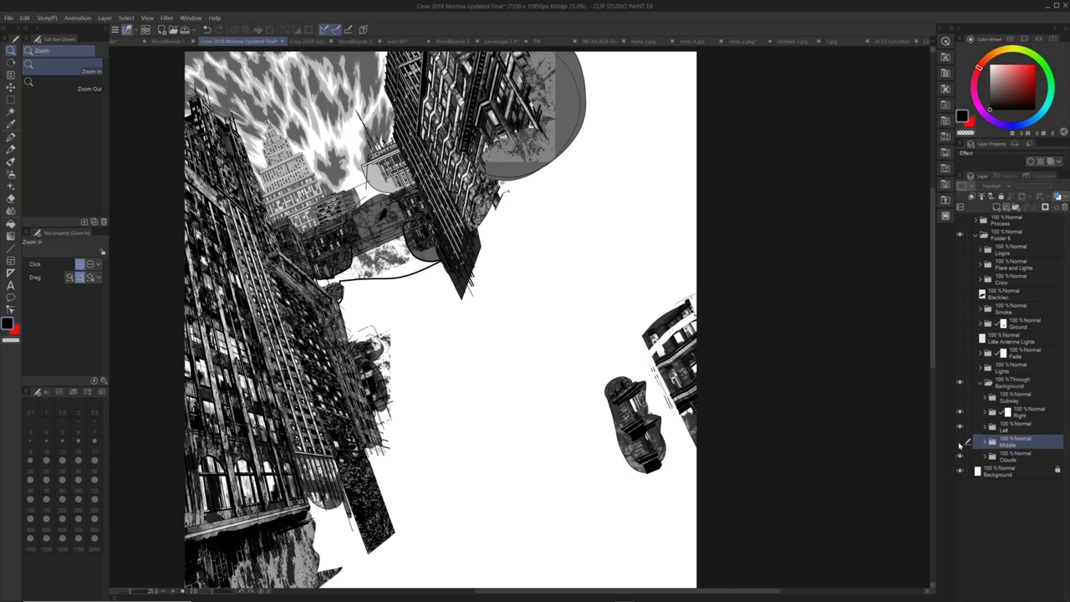
click(960, 443)
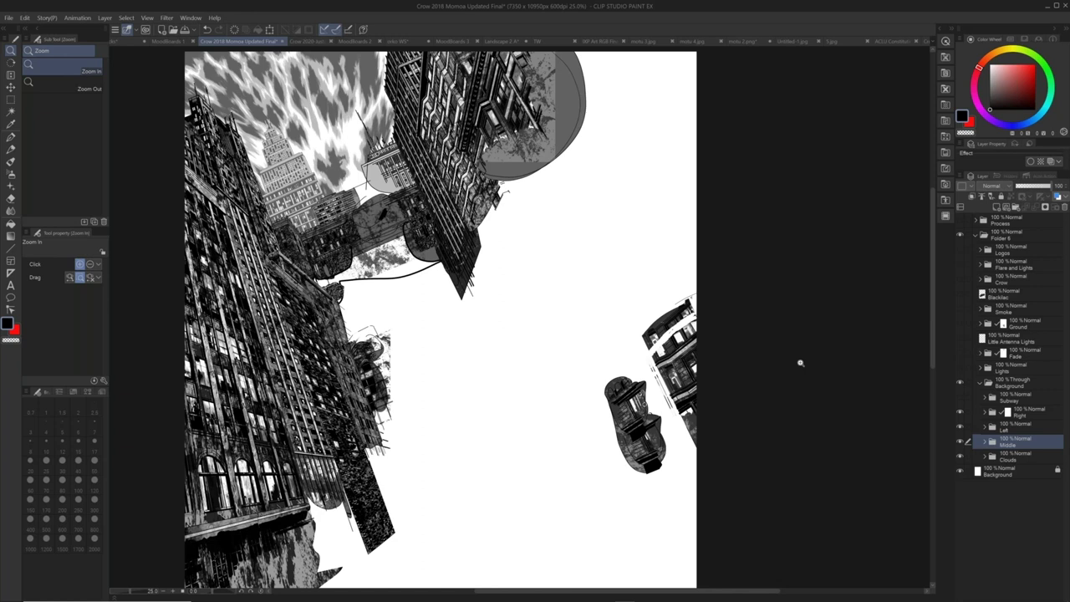
- Expand the Middle folder, collapse its subfolder 4, and switch Group 5 off and back on to identify its content
triple_click(355, 250)
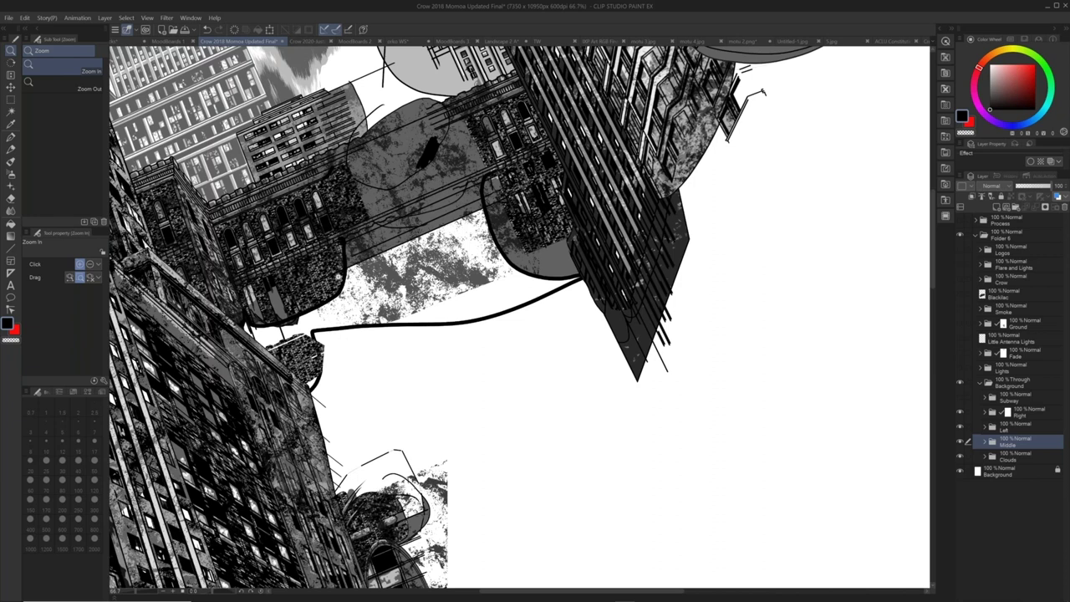
drag(341, 241, 409, 270)
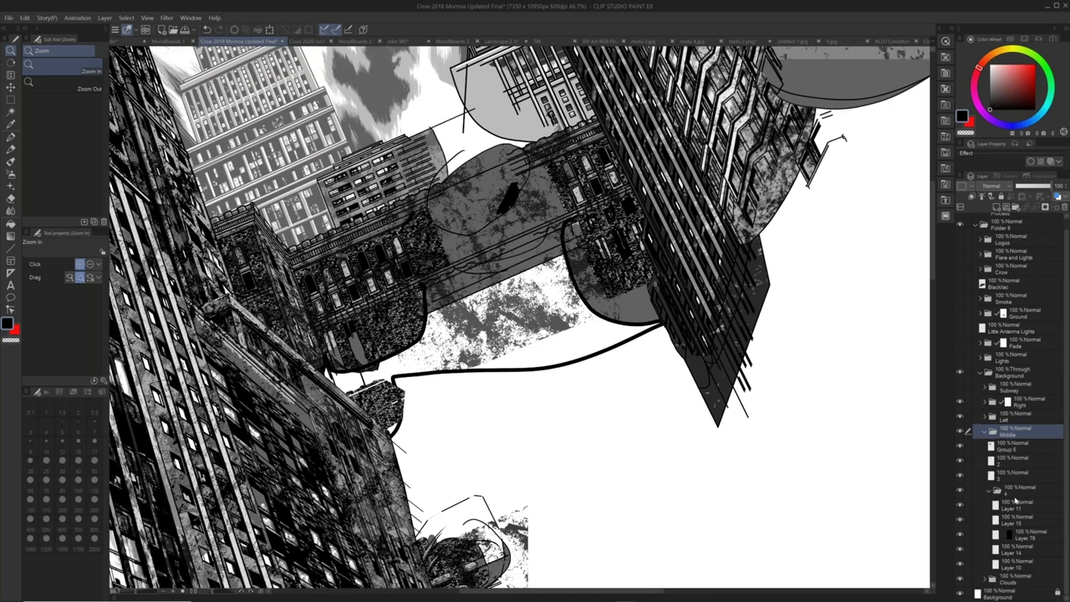
click(989, 491)
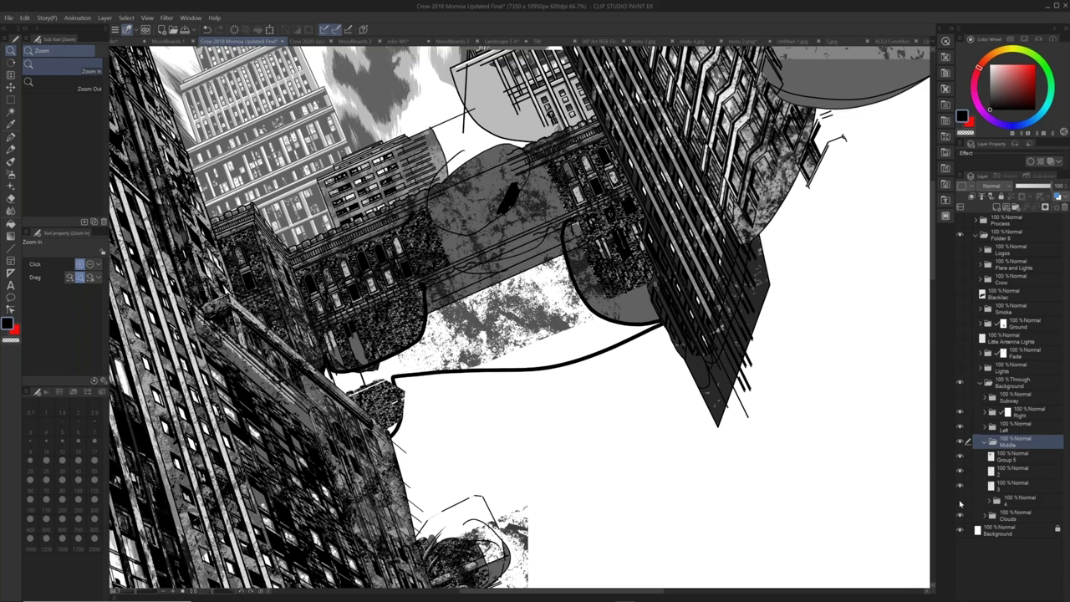
click(959, 501)
click(961, 457)
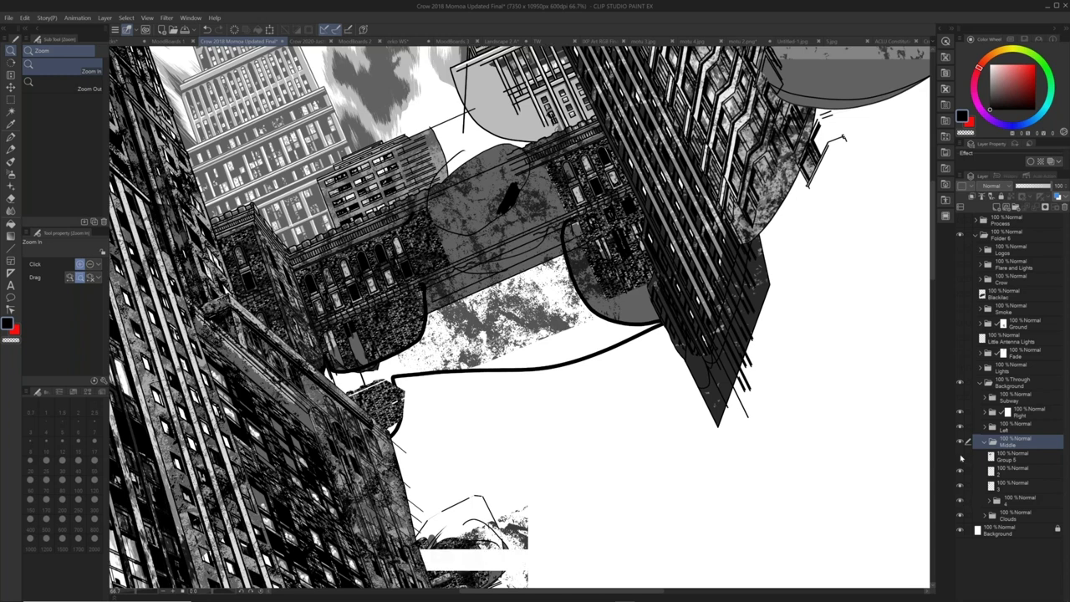
click(960, 457)
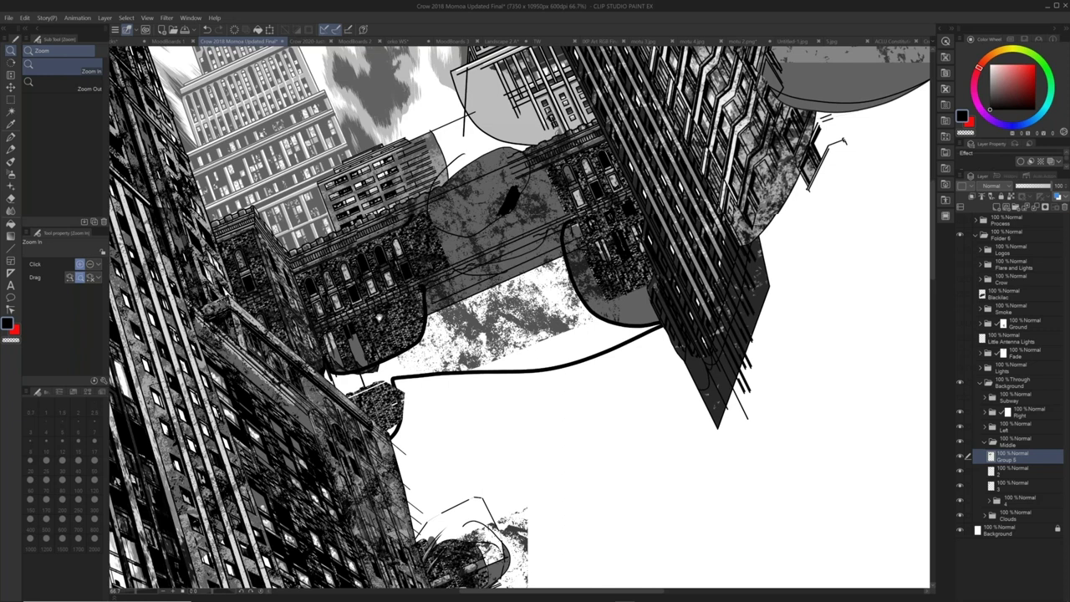
- Compare the brick buildings with the Left folder hidden and shown, and examine their brick texture up close
click(372, 267)
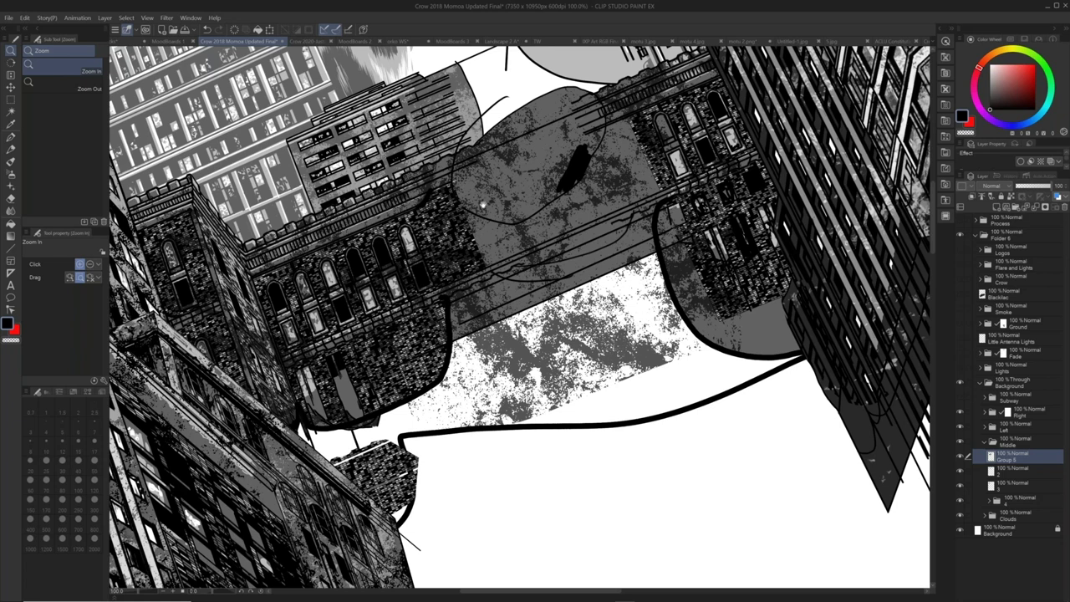
scroll(434, 270, down, 2)
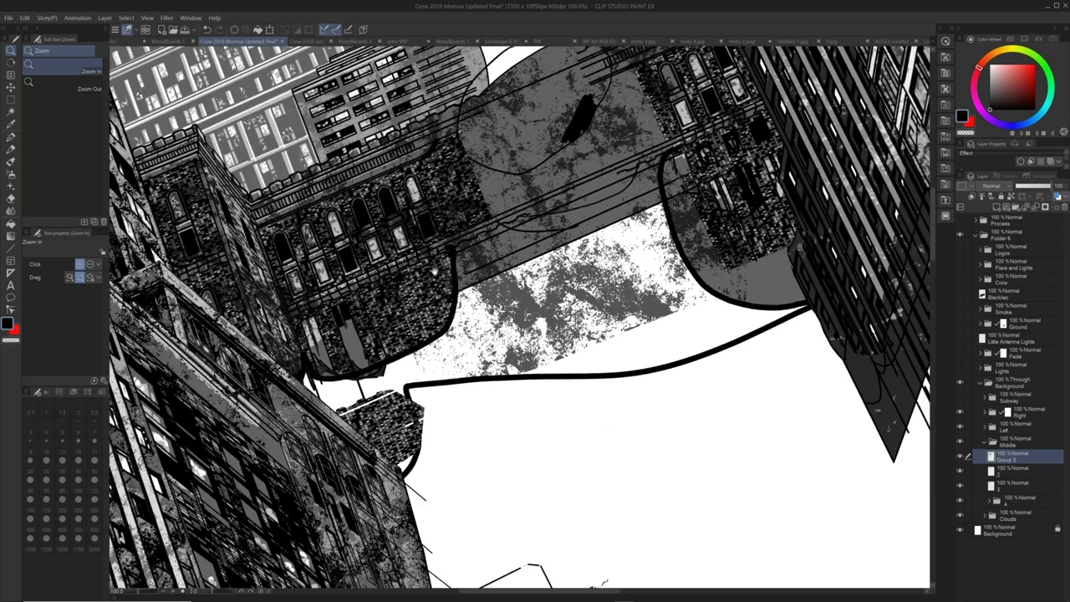
click(960, 427)
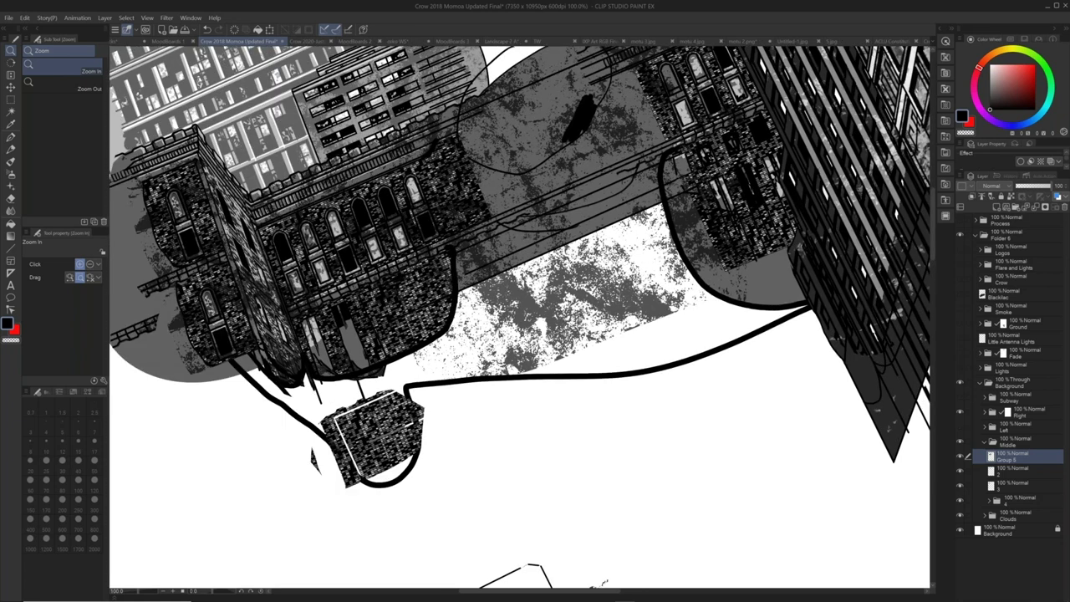
click(960, 426)
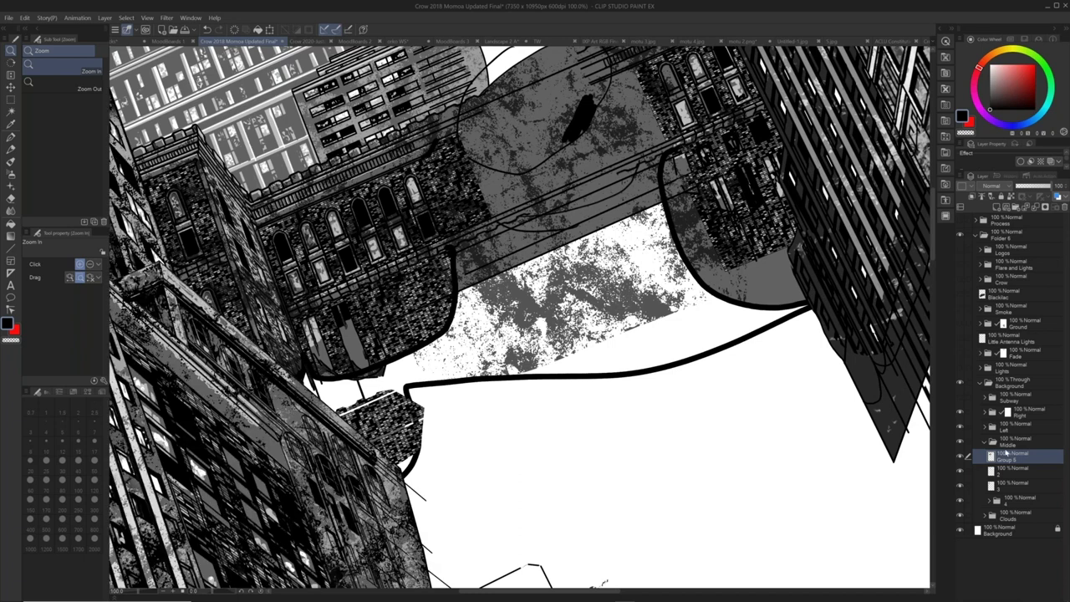
drag(701, 120, 682, 185)
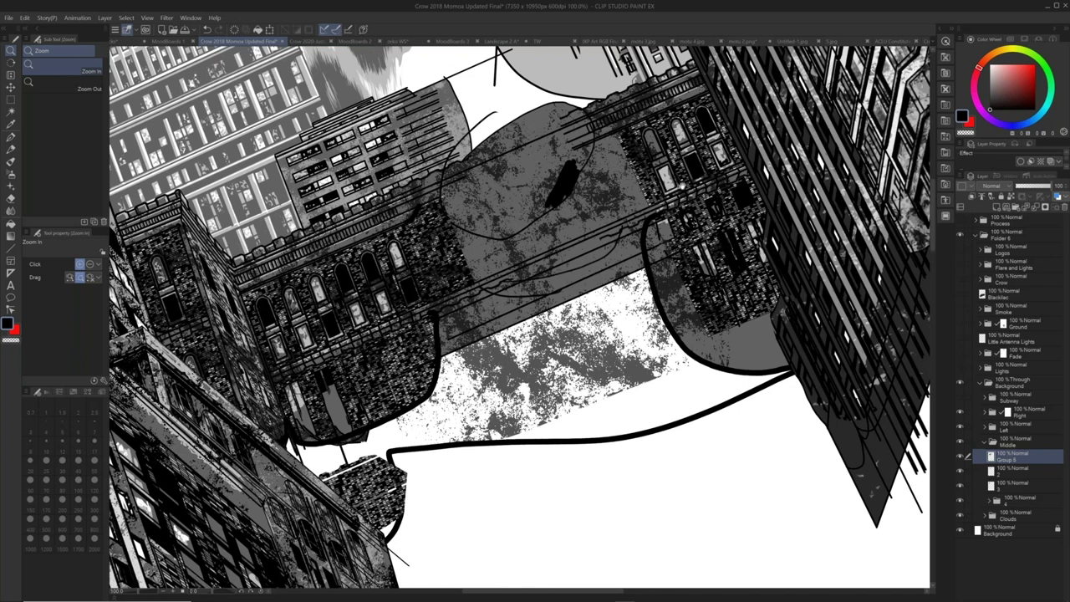
drag(500, 197, 511, 182)
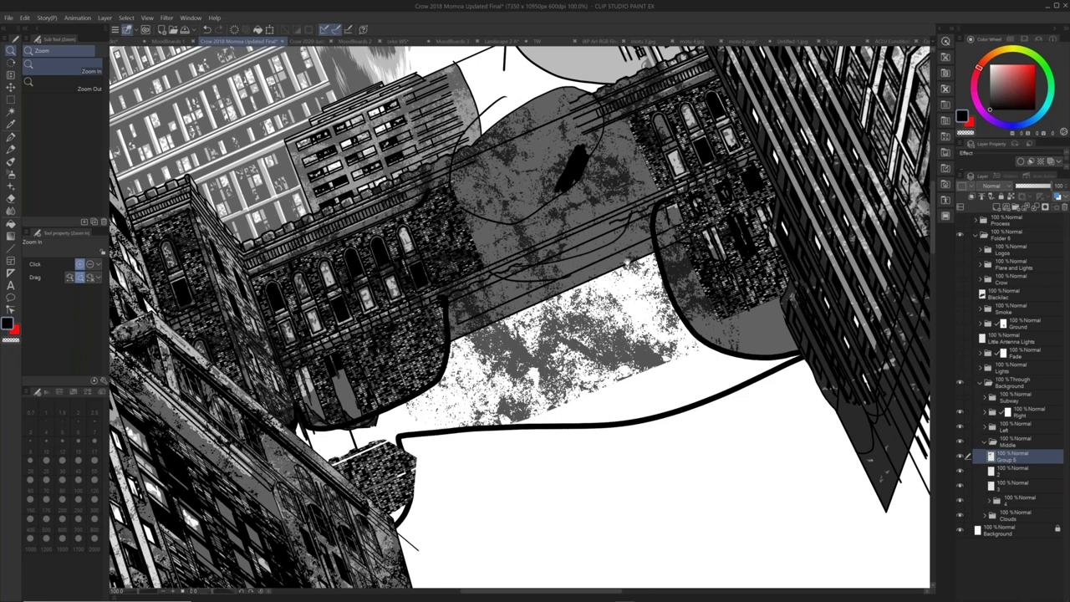
drag(635, 252, 632, 259)
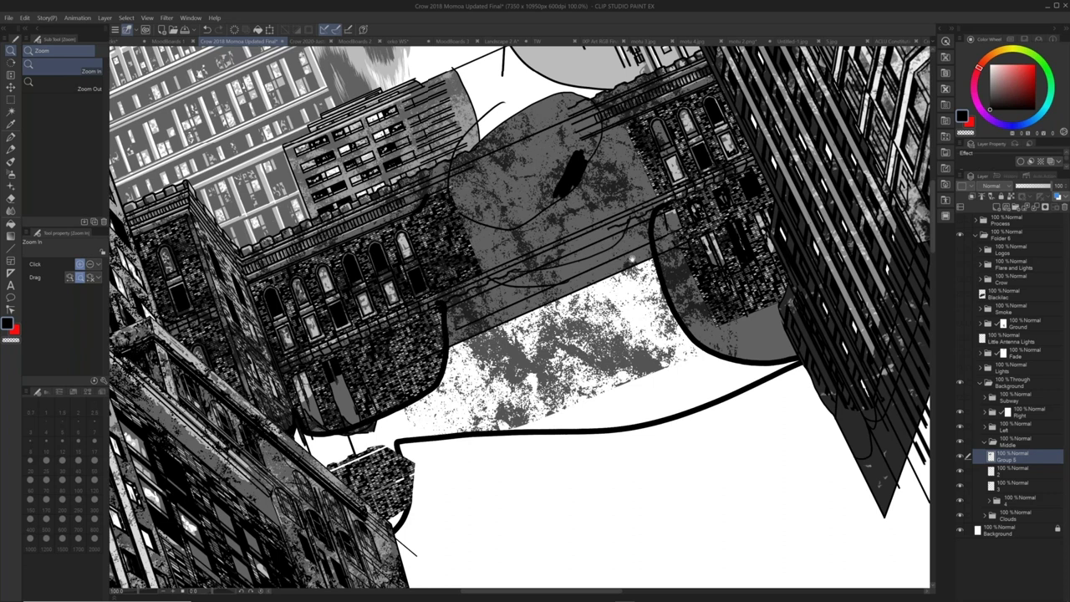
drag(632, 259, 649, 249)
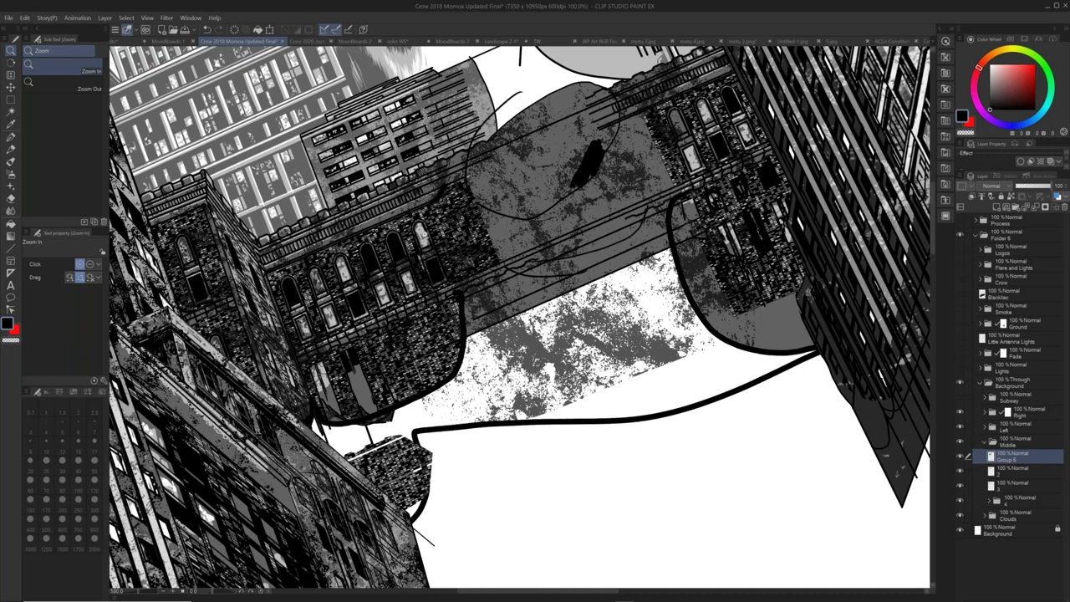
- Switch to the Bricks document, isolate the grey strip by hiding Folders 1 and 3, select Layer 2, and show Folder 1 again
drag(649, 249, 739, 226)
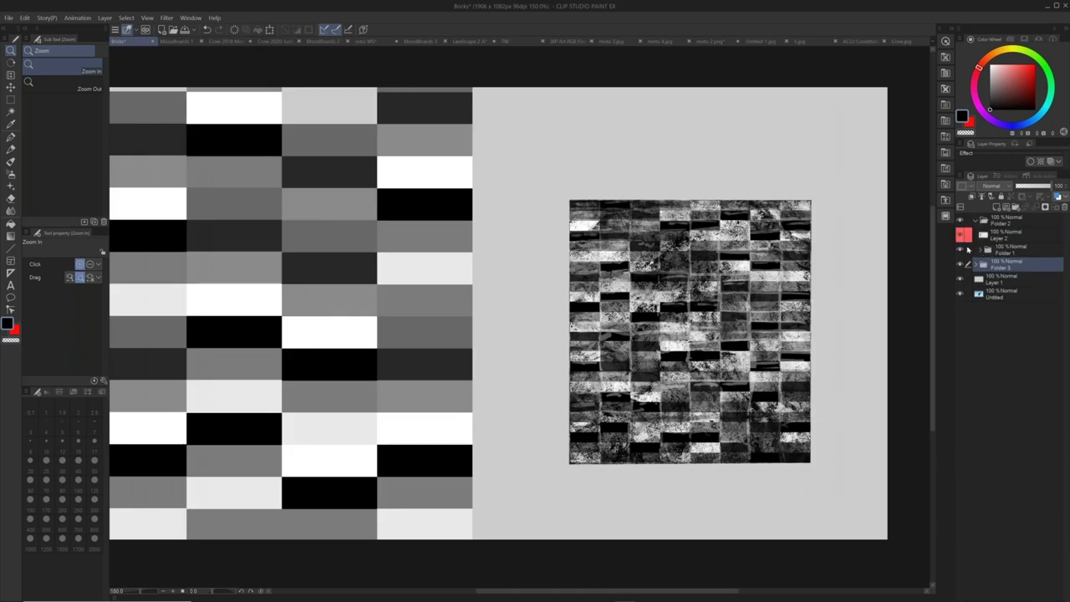
click(968, 249)
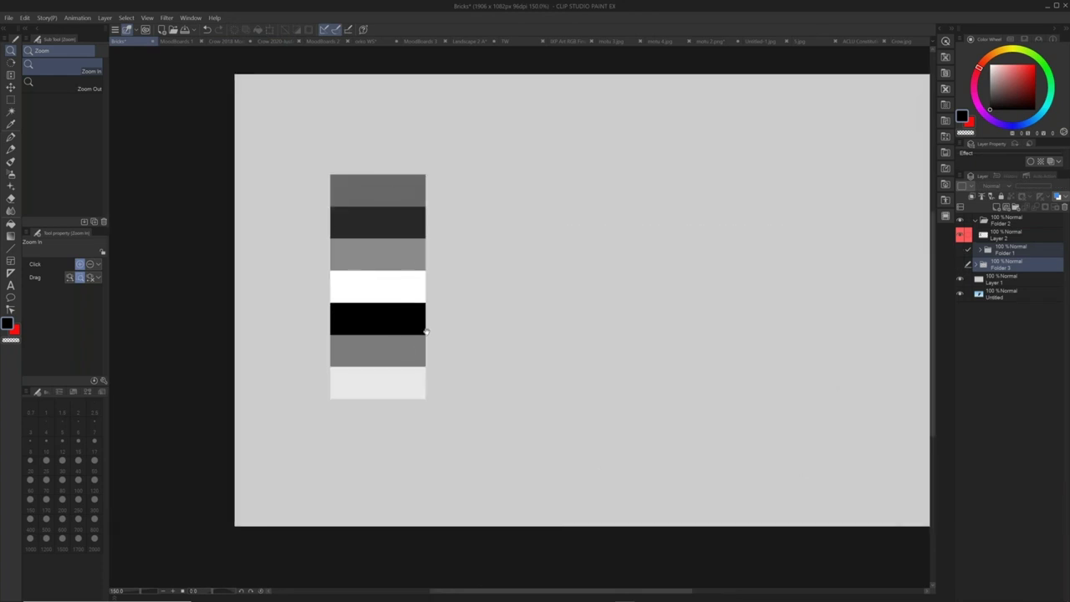
click(1018, 237)
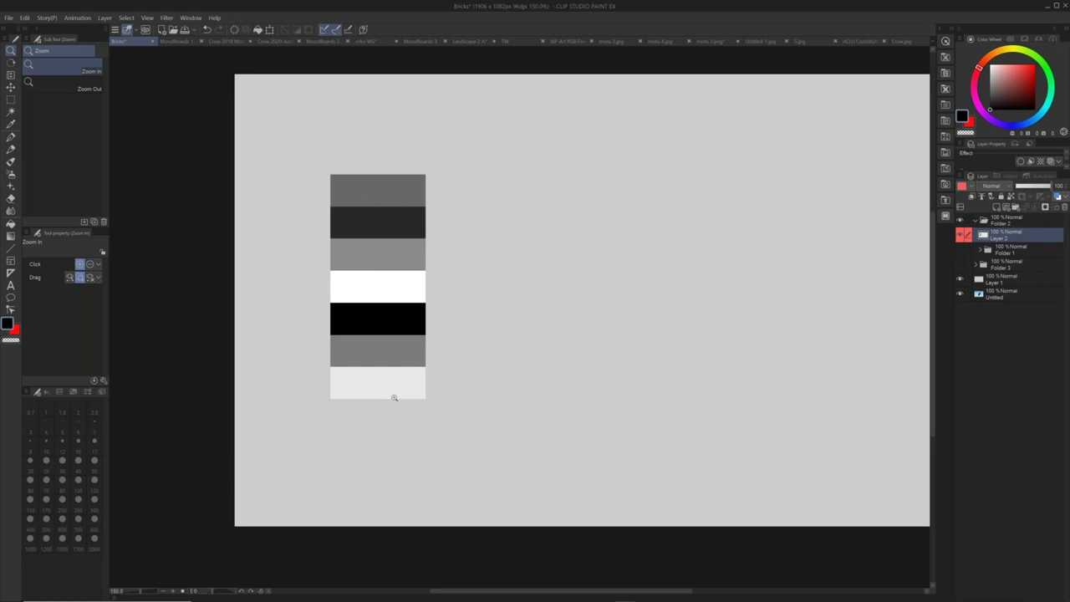
click(961, 250)
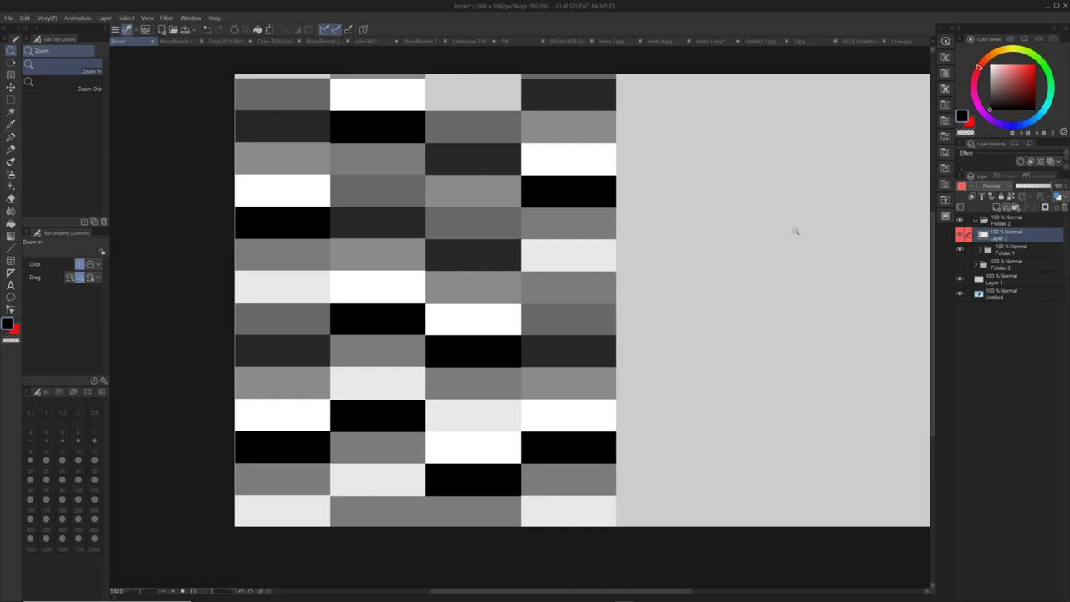
scroll(480, 311, down, 1)
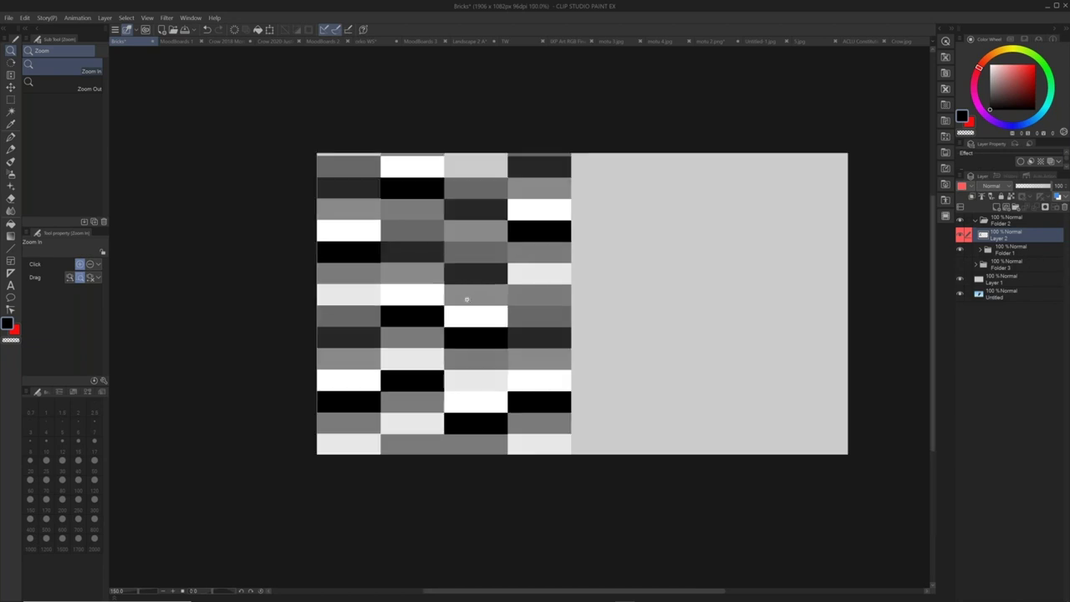
- Try moving the Layer 2 brick strip onto the empty area beside the pattern with the Move layer tool, and undo it
key(k)
drag(401, 312, 623, 210)
key(ctrl+z)
key(ctrl+z)
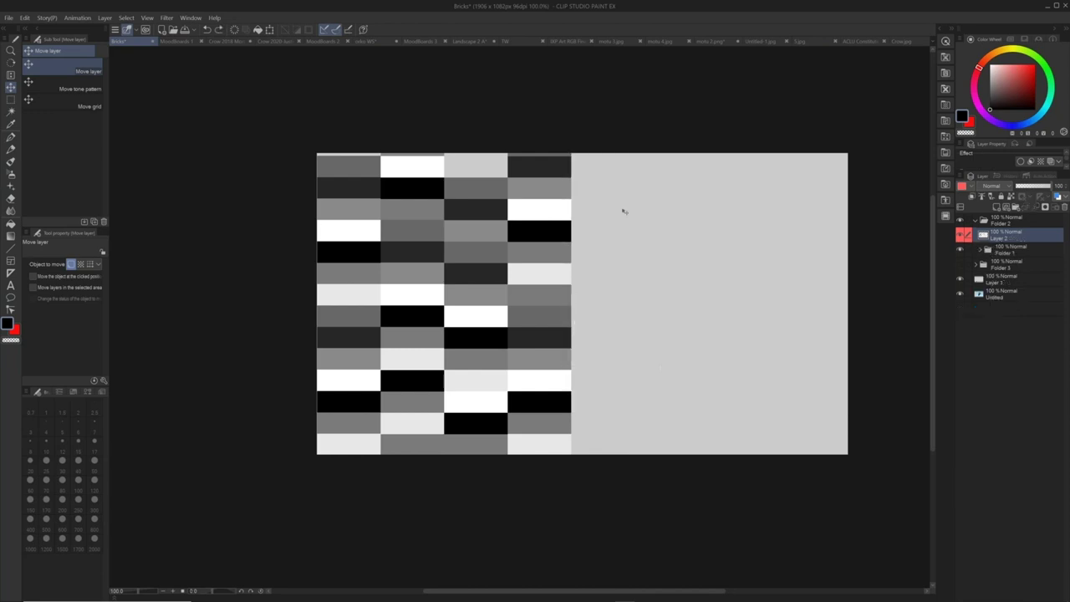
- Compare the strip with and without the Folder 1 pattern, and replace Layer 2 and Folder 1 with Folder 3's textured bricks
click(960, 250)
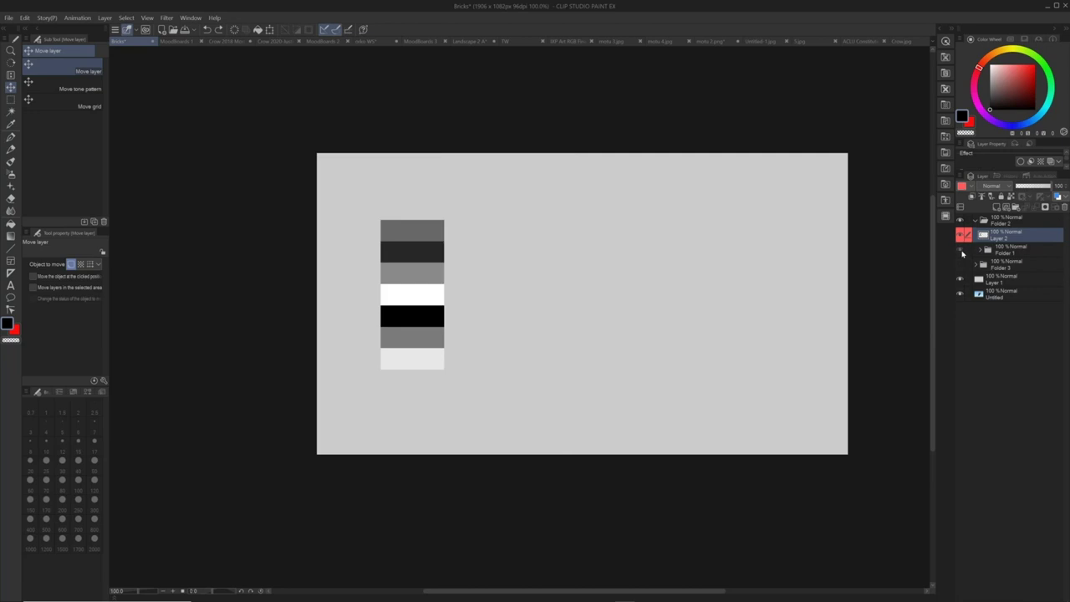
click(960, 250)
drag(439, 341, 346, 299)
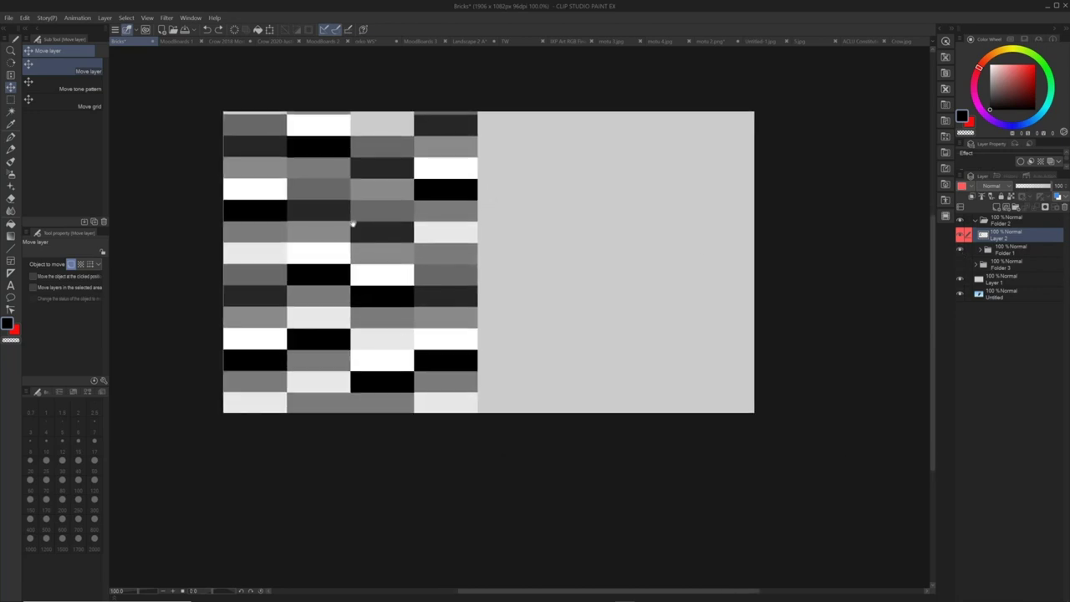
click(960, 249)
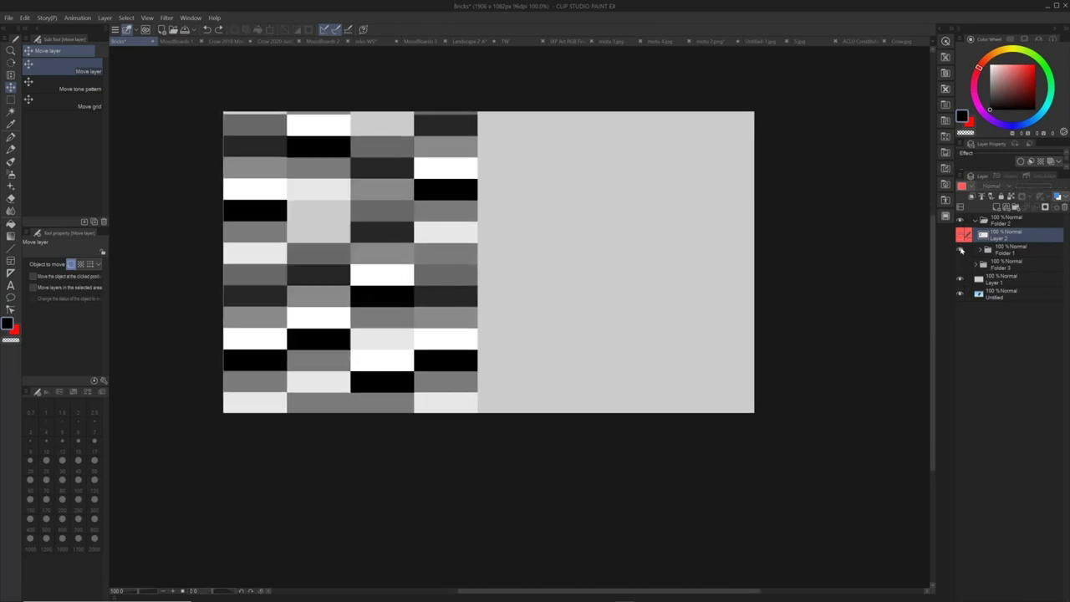
click(960, 265)
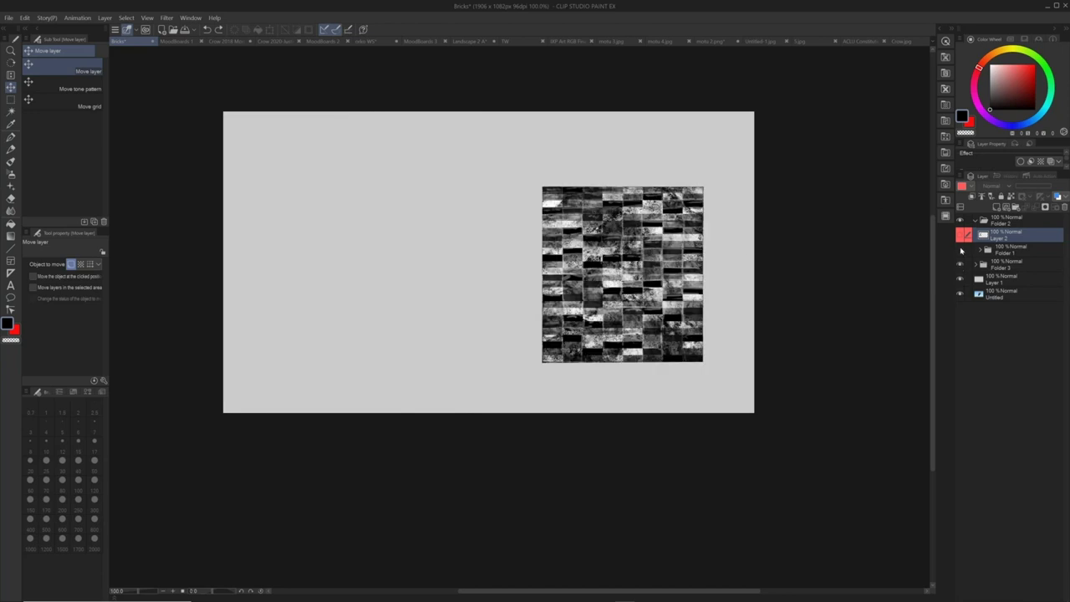
- Show Folder 1 and Layer 2 beside the textured bricks again, and expand Folder 3 to view its layers
click(959, 250)
click(962, 236)
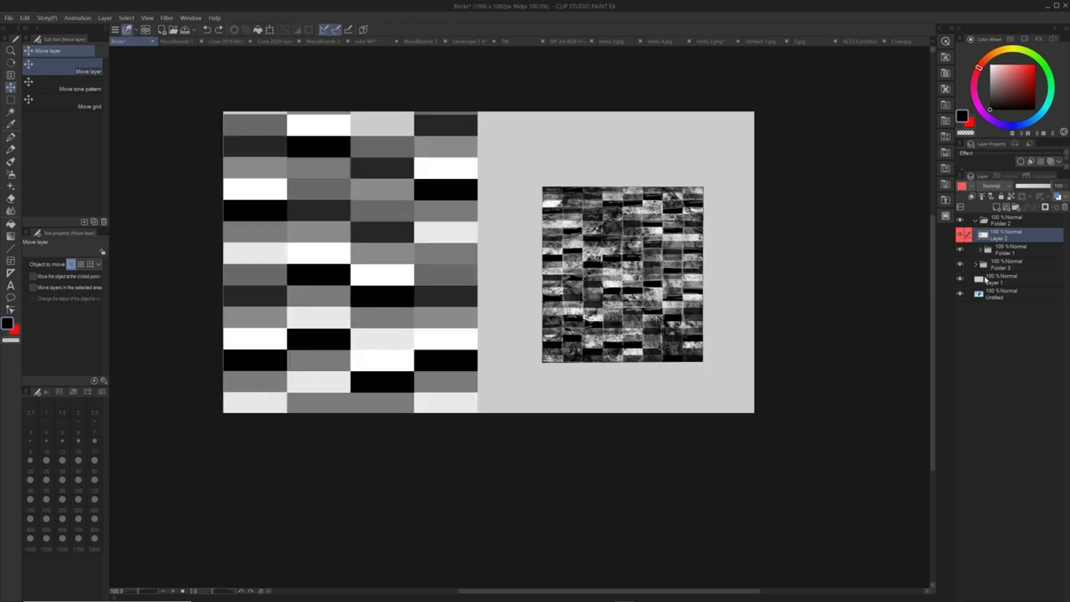
click(976, 265)
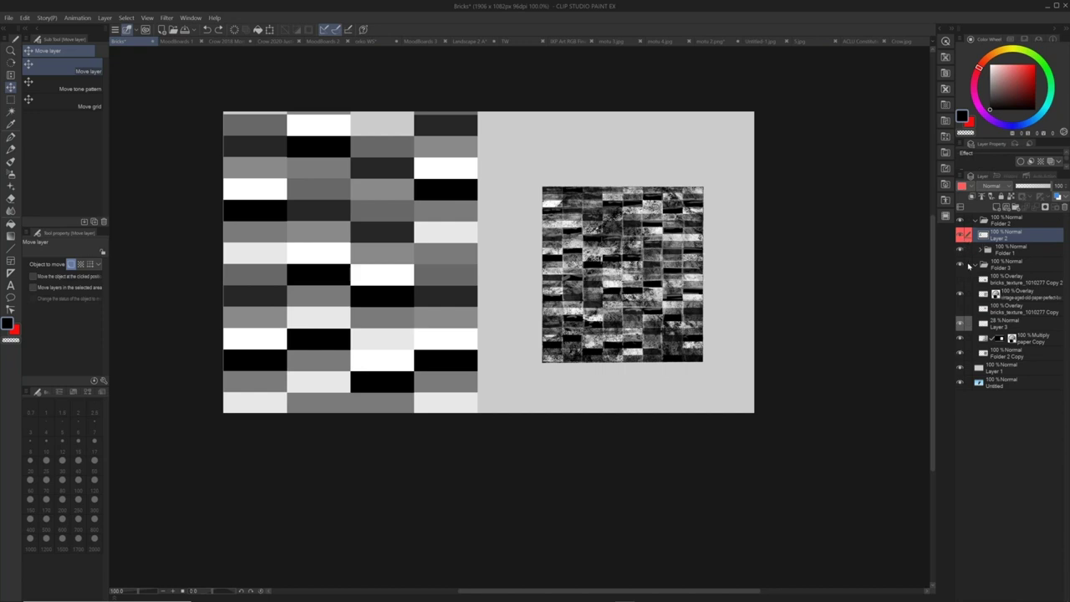
- Compare the Layer 2 strip alone with the full Folder 1 pattern, and bring back Folder 3's textured bricks
click(962, 264)
click(961, 250)
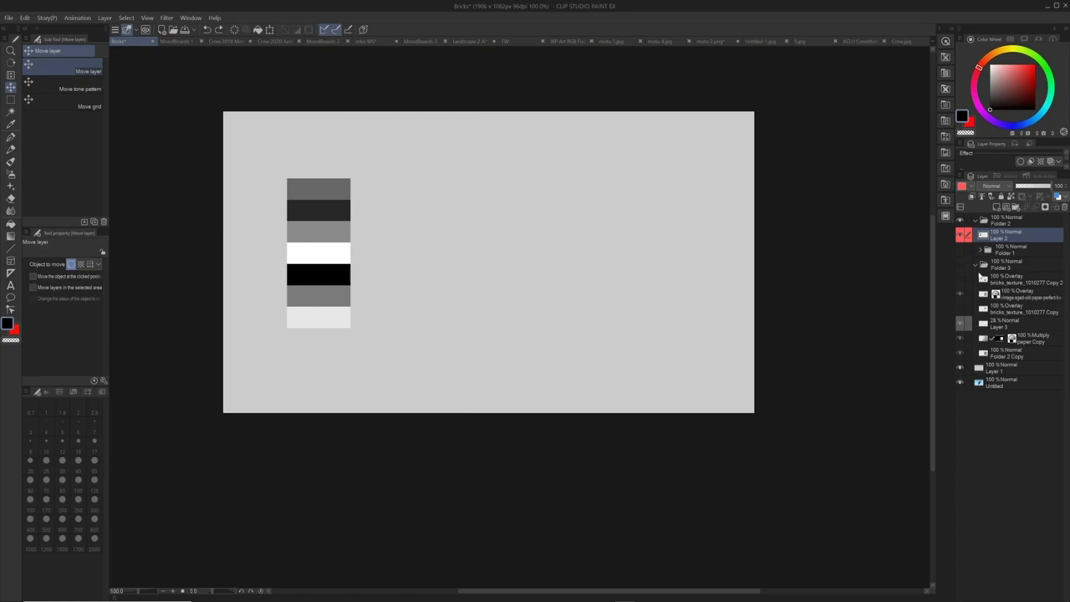
click(975, 265)
click(961, 250)
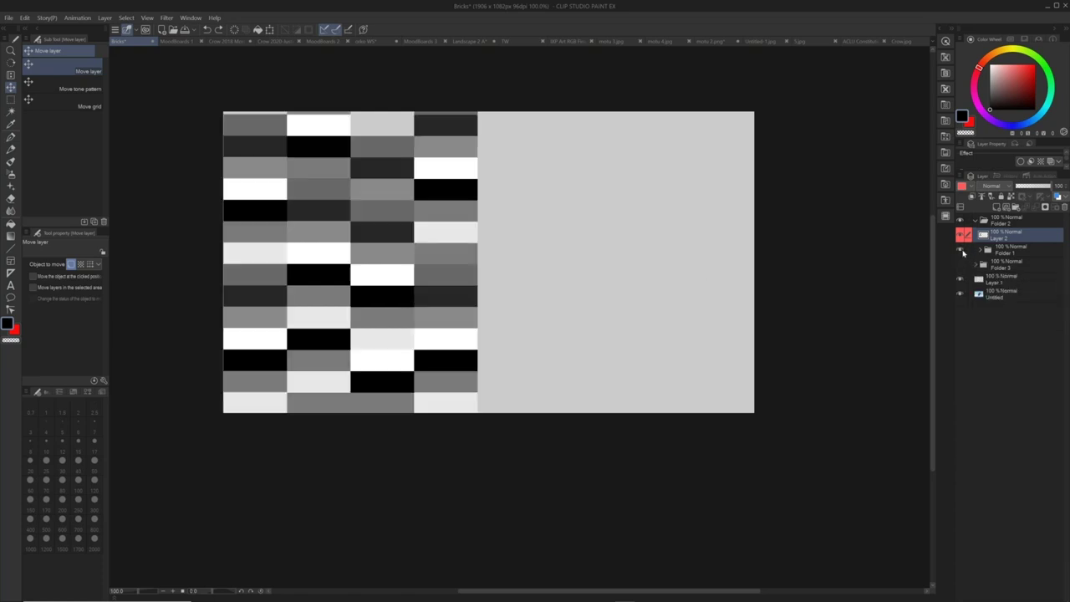
click(960, 264)
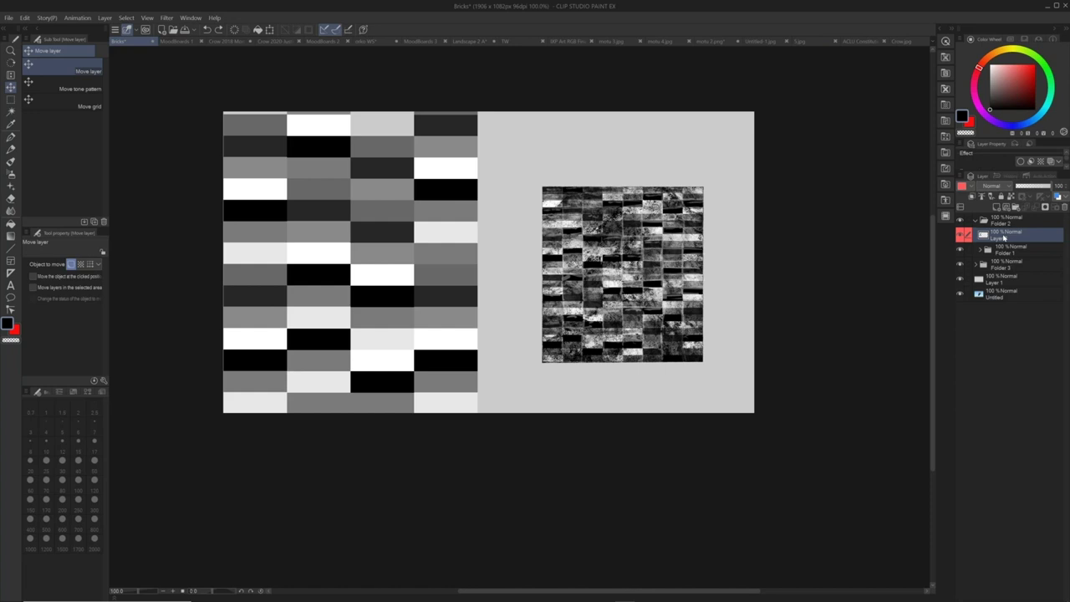
- Examine the layers inside Folder 3 and the Layer 2 copies that make up Folder 1
click(976, 264)
click(978, 264)
click(977, 264)
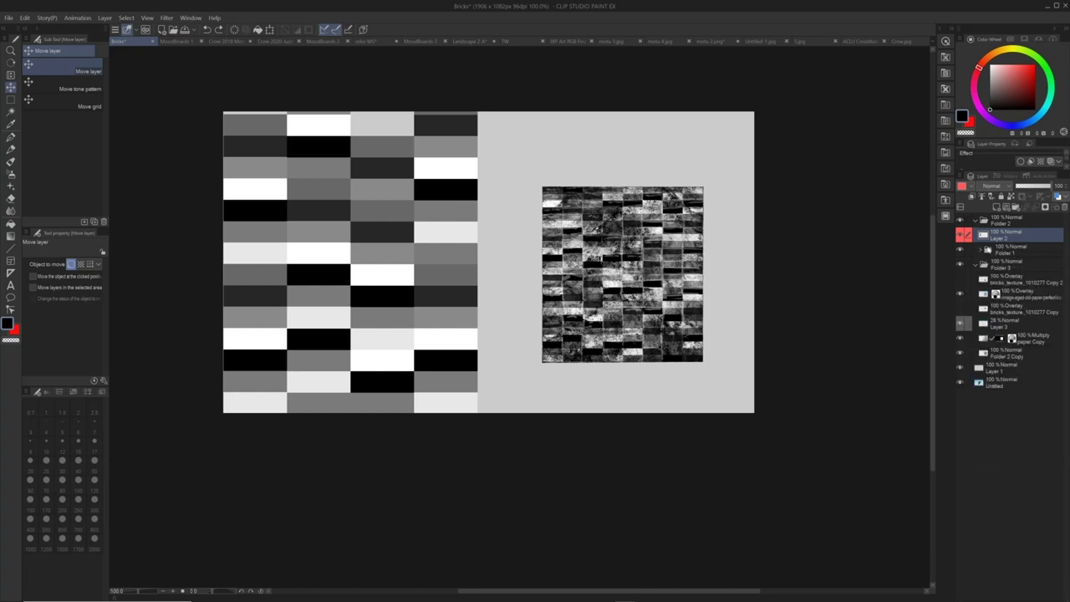
click(981, 248)
click(1017, 395)
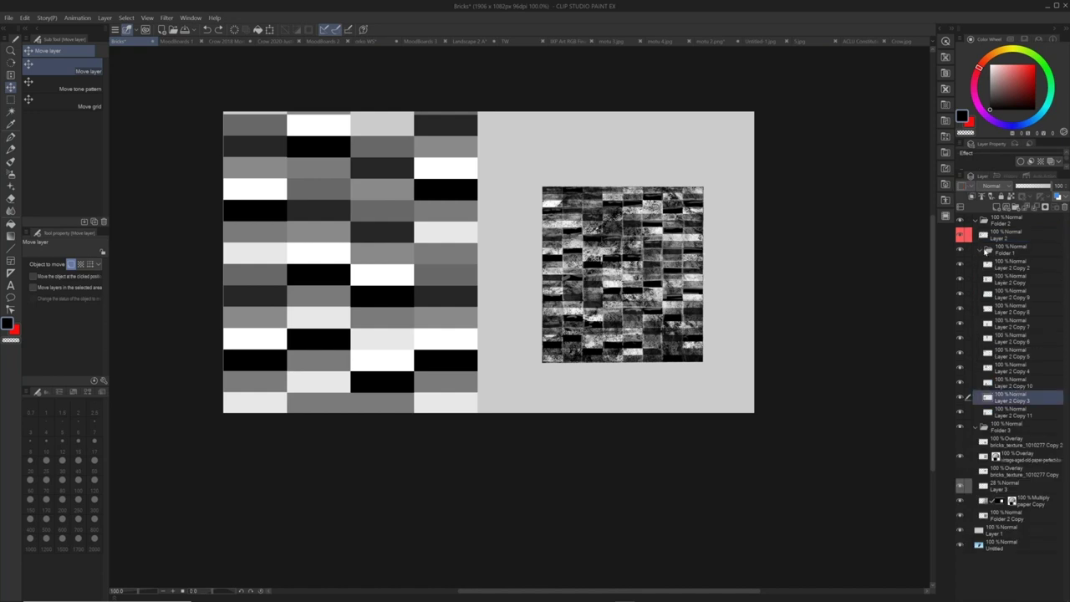
click(987, 250)
click(981, 249)
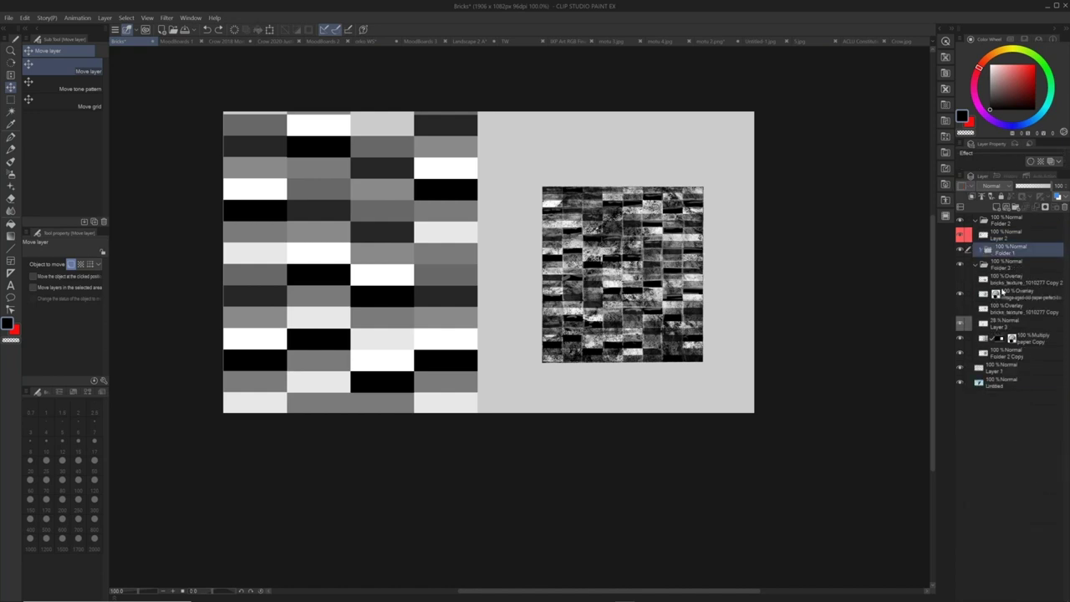
- Compare the textured bricks with Folder 3's vintage paper Overlay layer hidden and shown
click(959, 293)
click(960, 293)
click(959, 324)
click(959, 294)
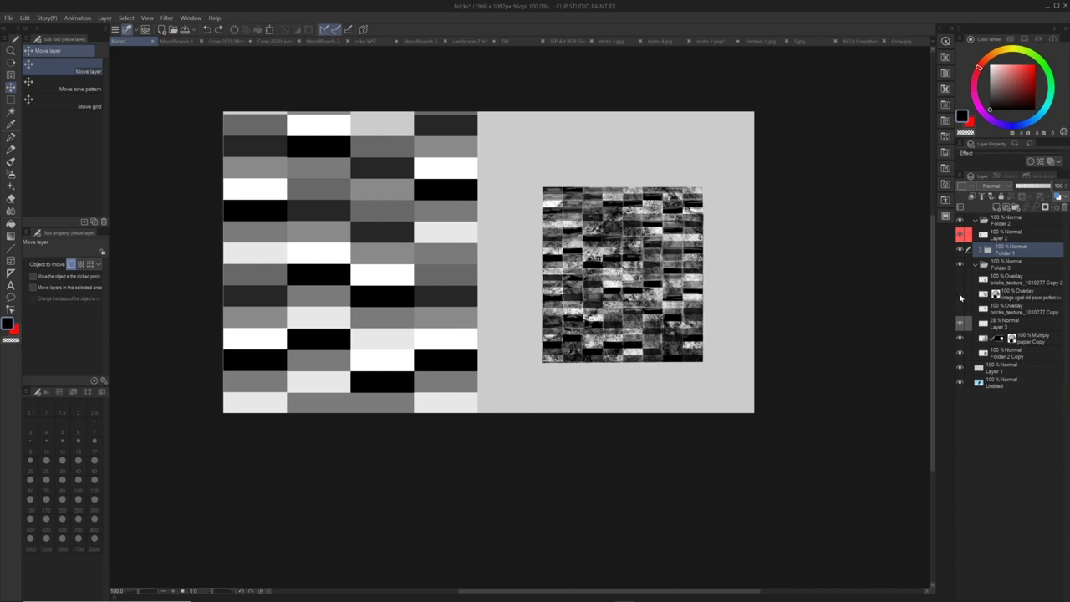
click(959, 294)
- Compare the textured bricks with the Folder 2 Copy base and the paper Copy Multiply layer each hidden and shown
click(960, 354)
click(960, 352)
click(960, 339)
click(962, 338)
click(960, 339)
- View the paper Copy texture on its own, compare the bricks with and without it, and select that layer
alt+click(960, 338)
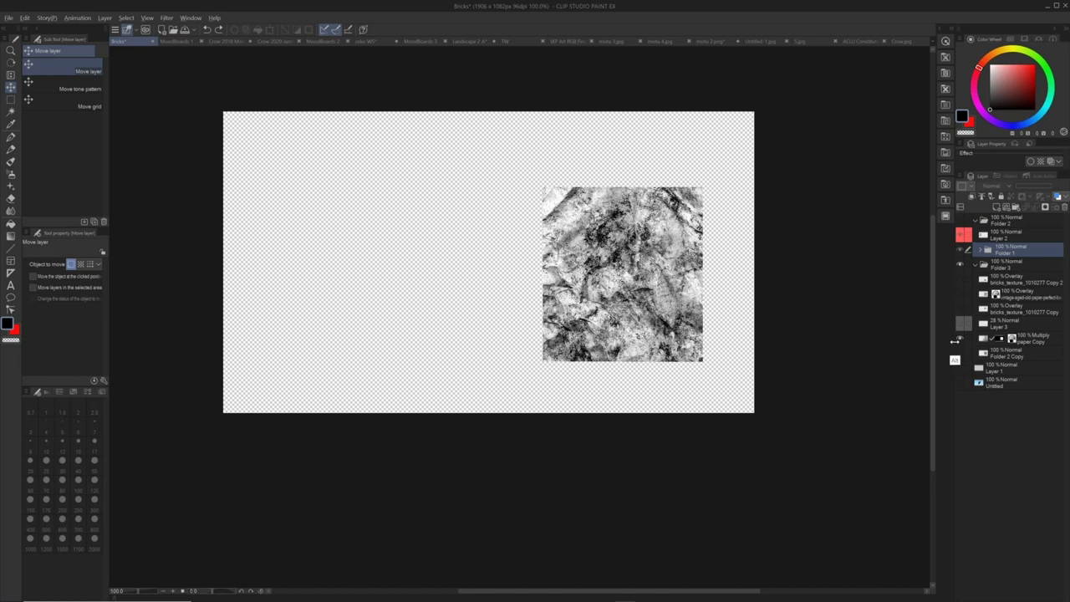
key(alt)
alt+click(960, 339)
click(960, 340)
click(960, 339)
click(960, 340)
click(960, 340)
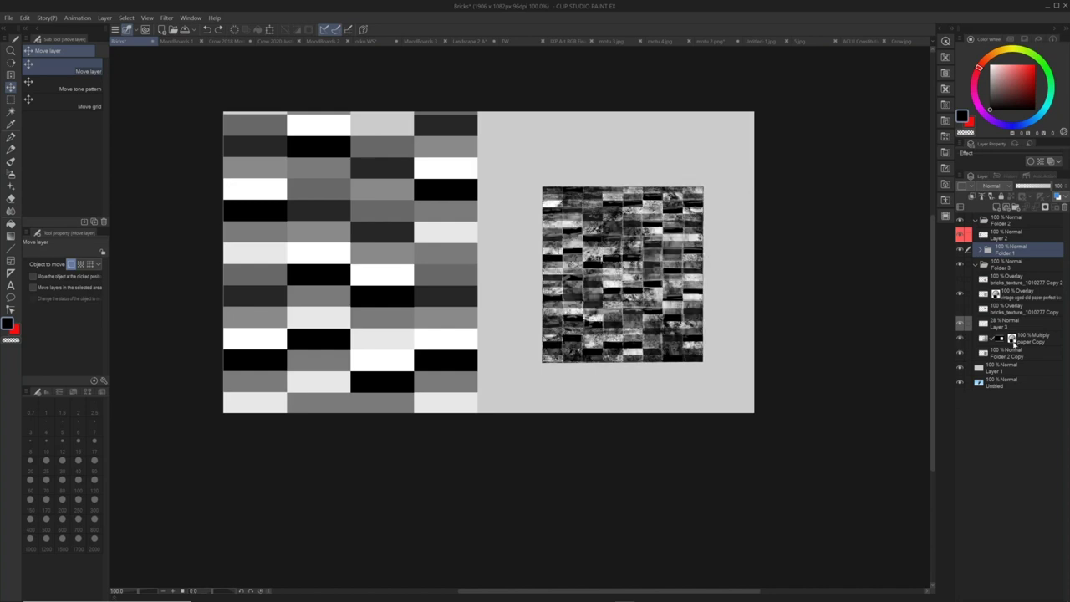
click(1013, 340)
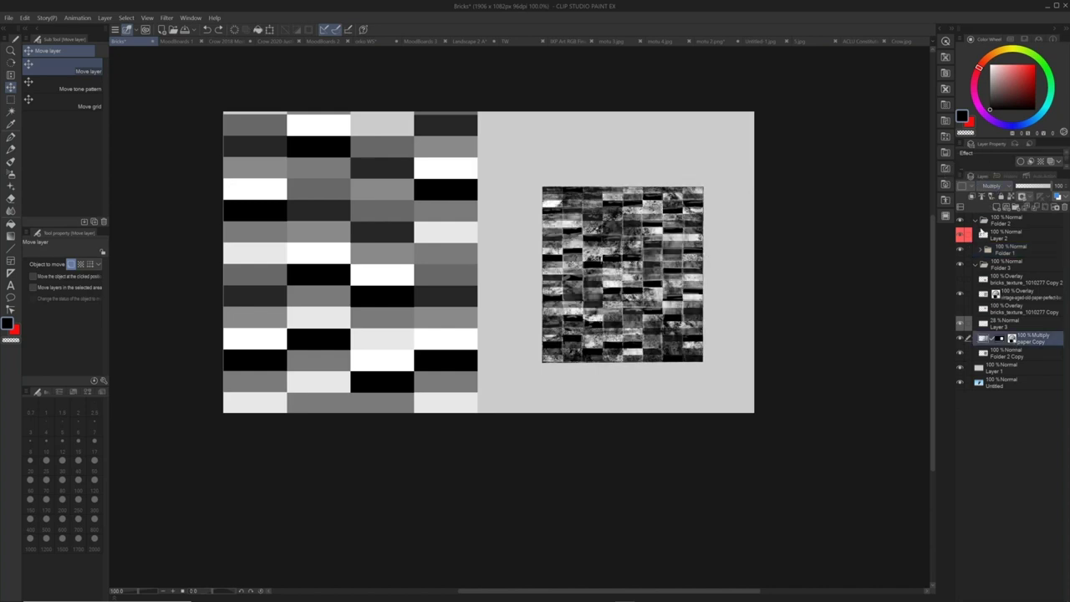
- Switch to the Crow 2018 document and examine the brick texture on the middle and left buildings
click(237, 42)
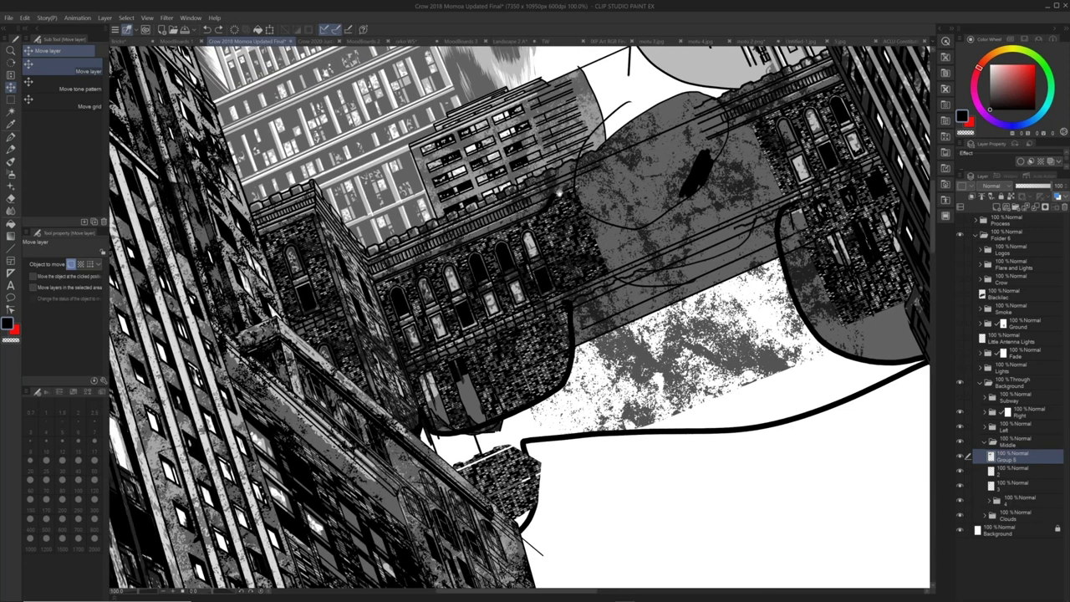
drag(559, 194, 544, 203)
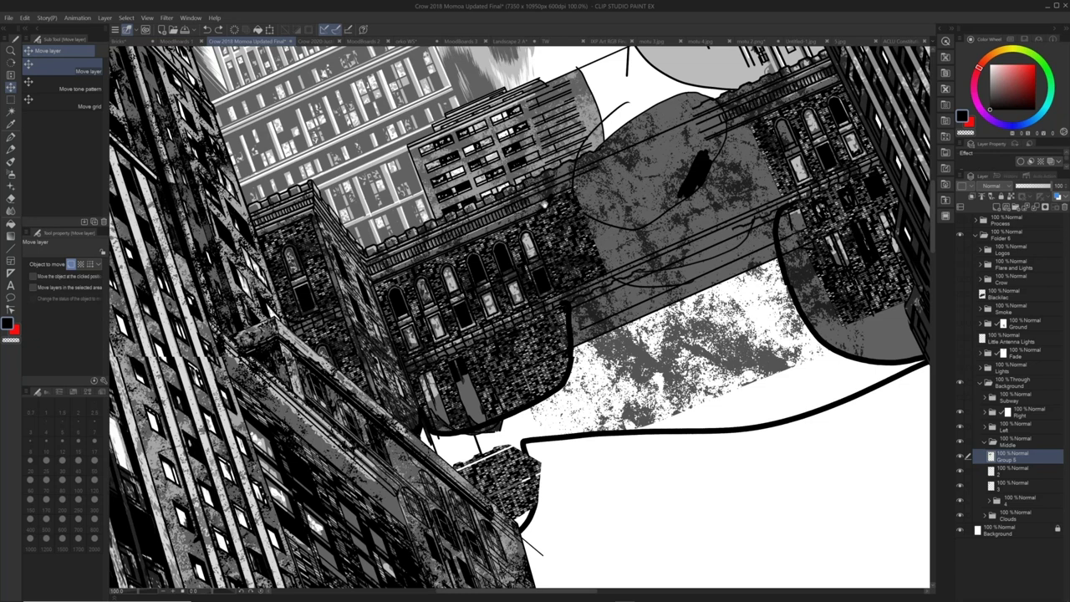
drag(544, 203, 441, 258)
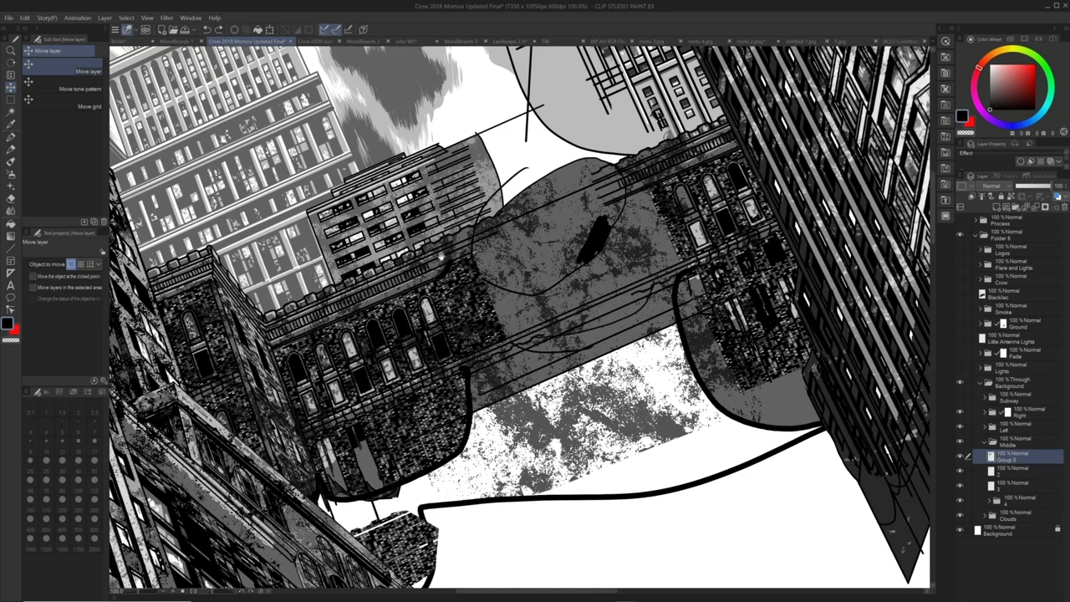
drag(326, 436, 737, 216)
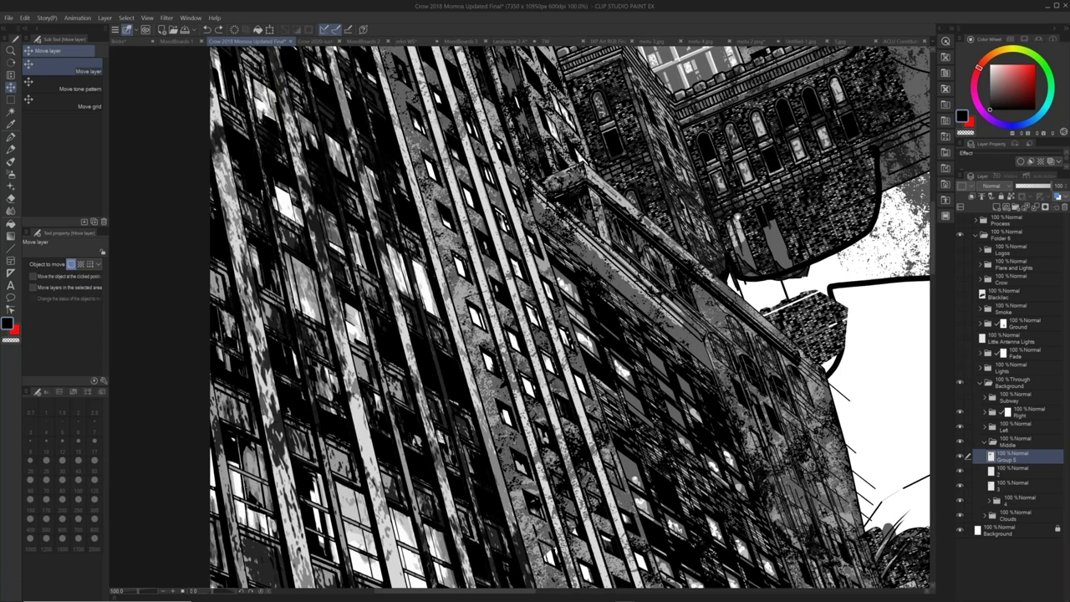
scroll(532, 319, down, 2)
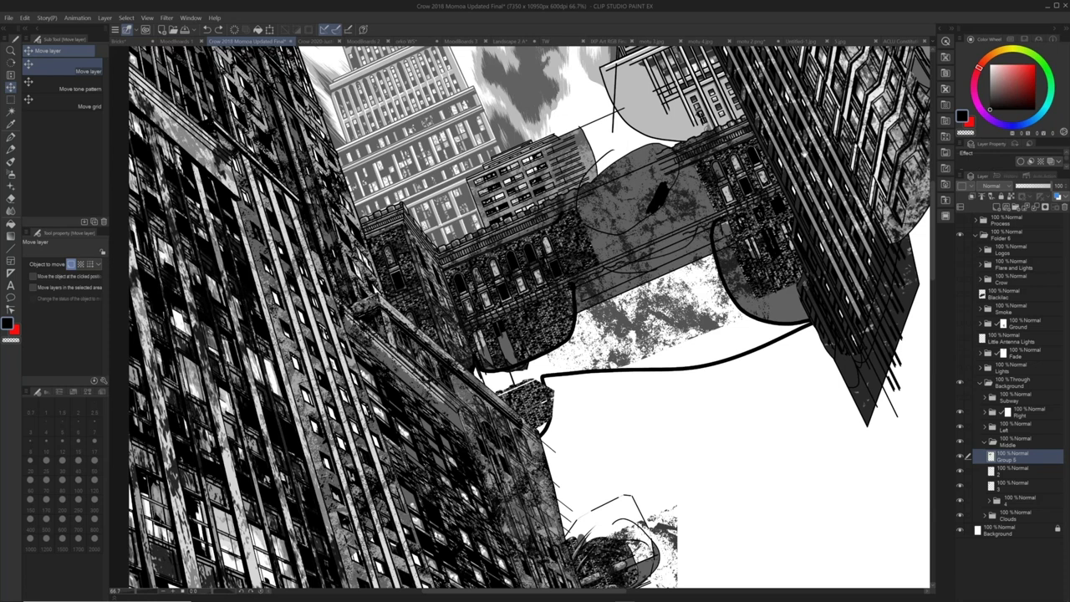
drag(428, 122, 478, 291)
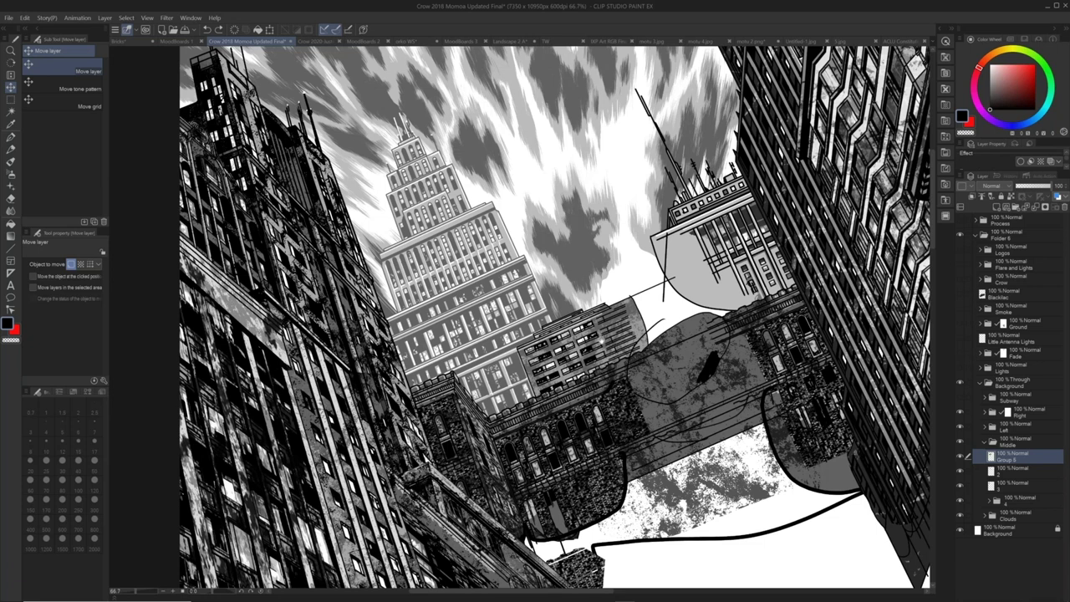
- Examine the subway train and girders up close, and show the Lights, Fade, Little Antenna Lights and Smoke layers
drag(602, 341, 588, 292)
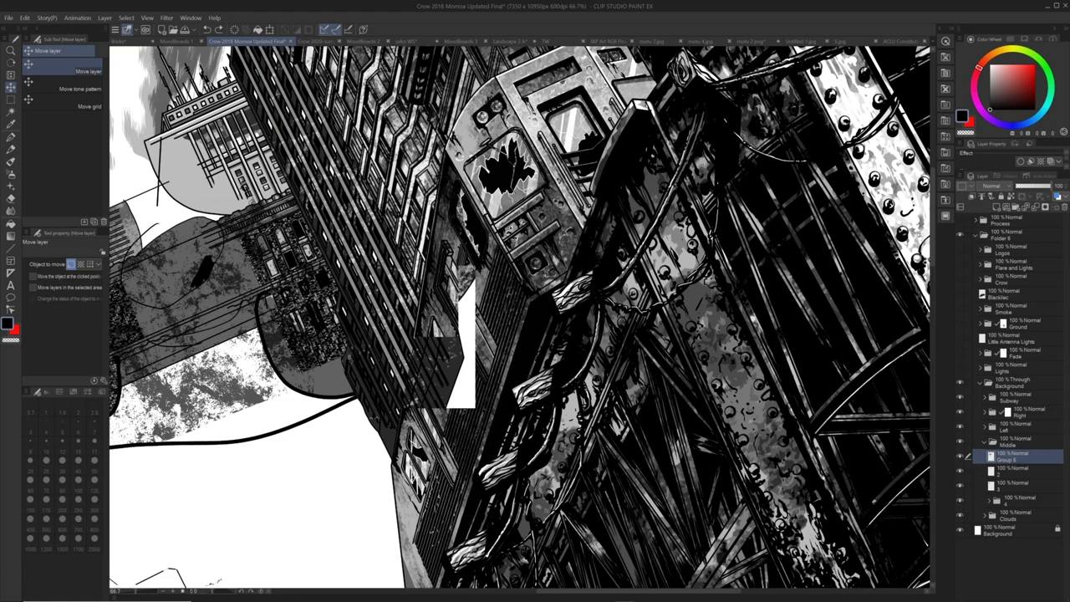
scroll(472, 294, down, 1)
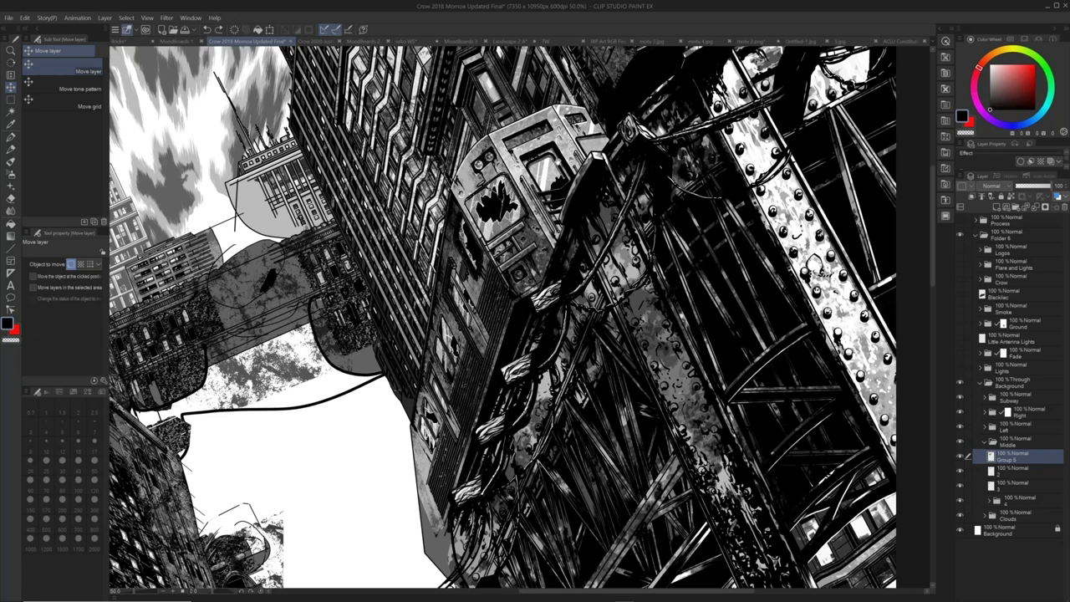
drag(504, 319, 495, 315)
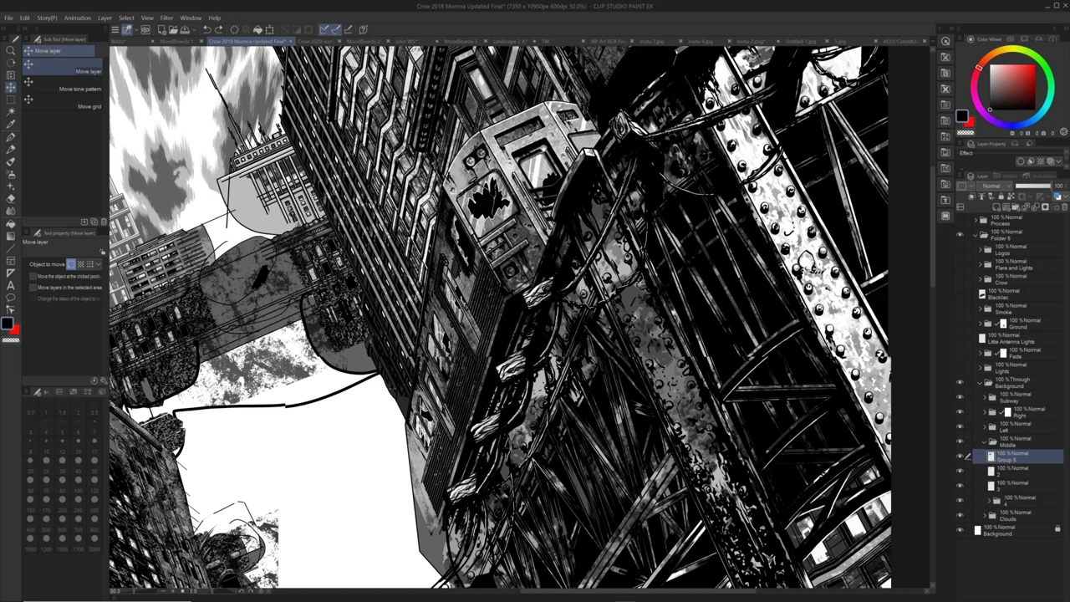
scroll(452, 582, down, 1)
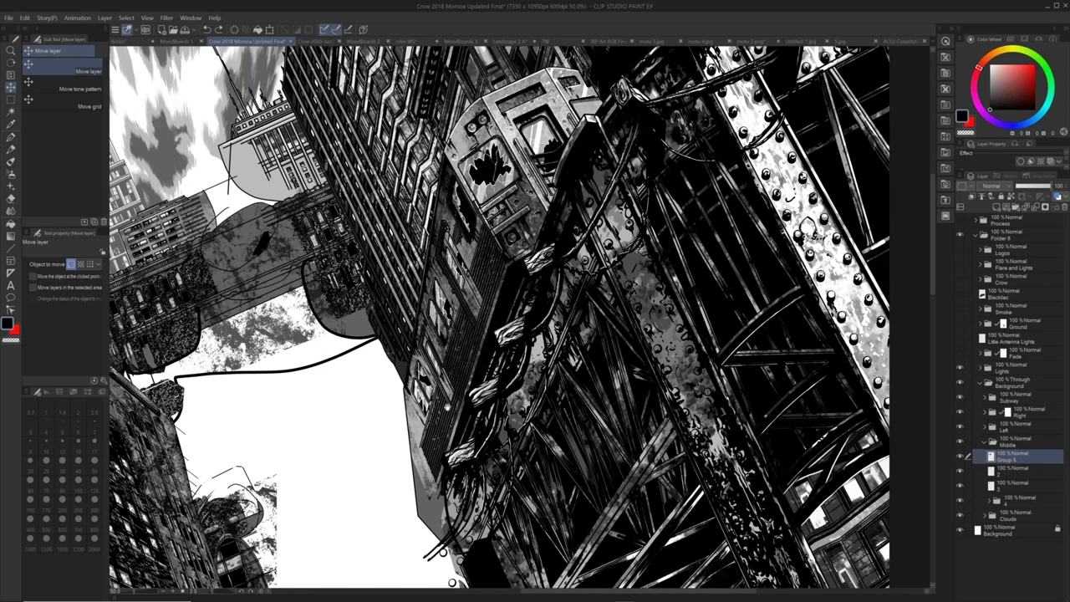
drag(447, 407, 464, 394)
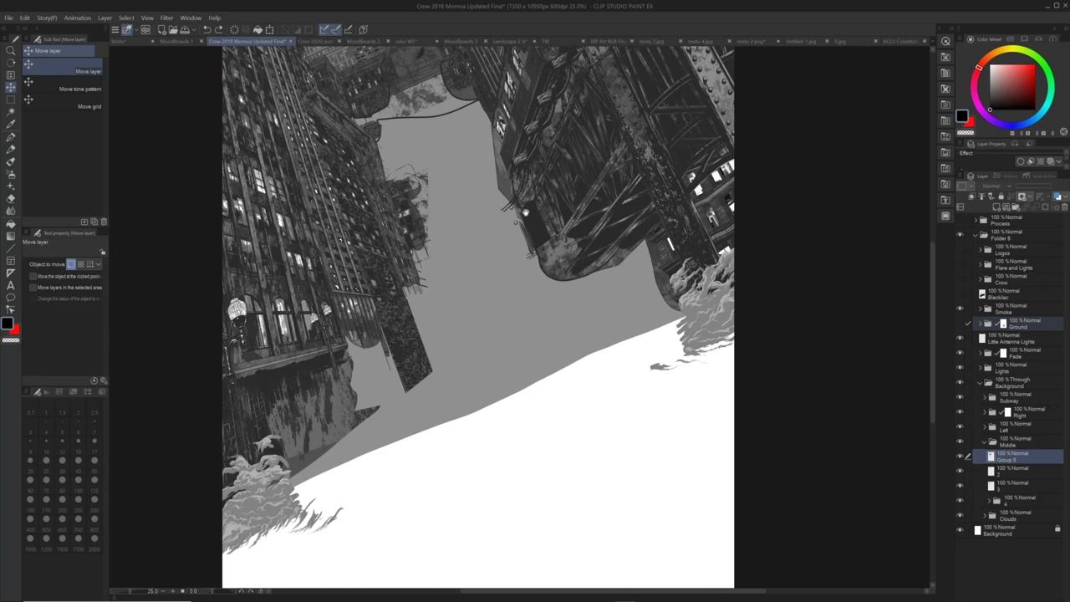
- Show the Ground folder, the car layer and the Crow folder, and look over the assembled composition
drag(525, 212, 504, 323)
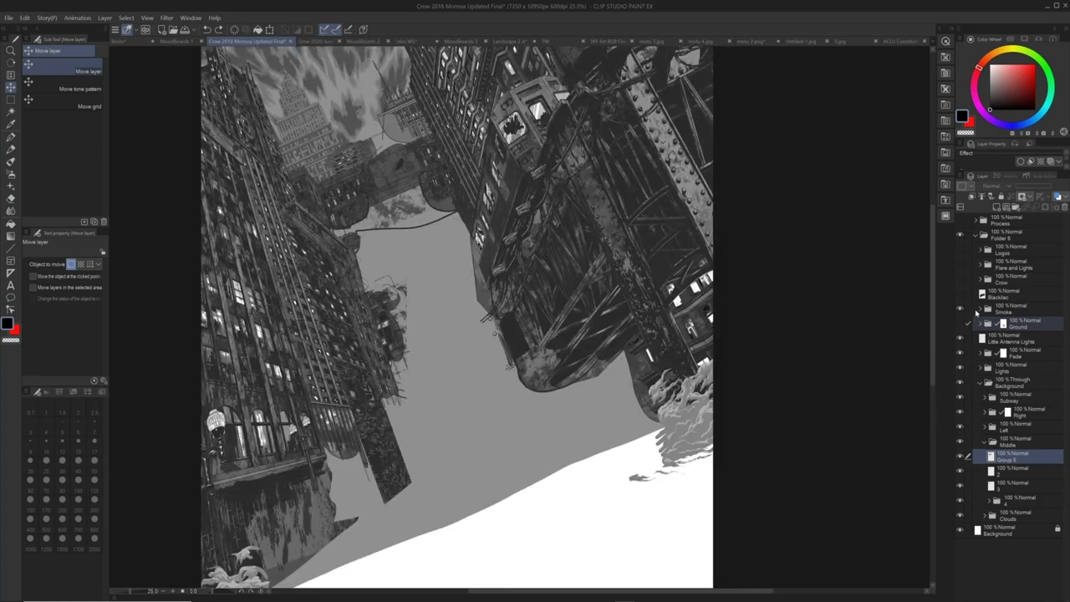
click(960, 282)
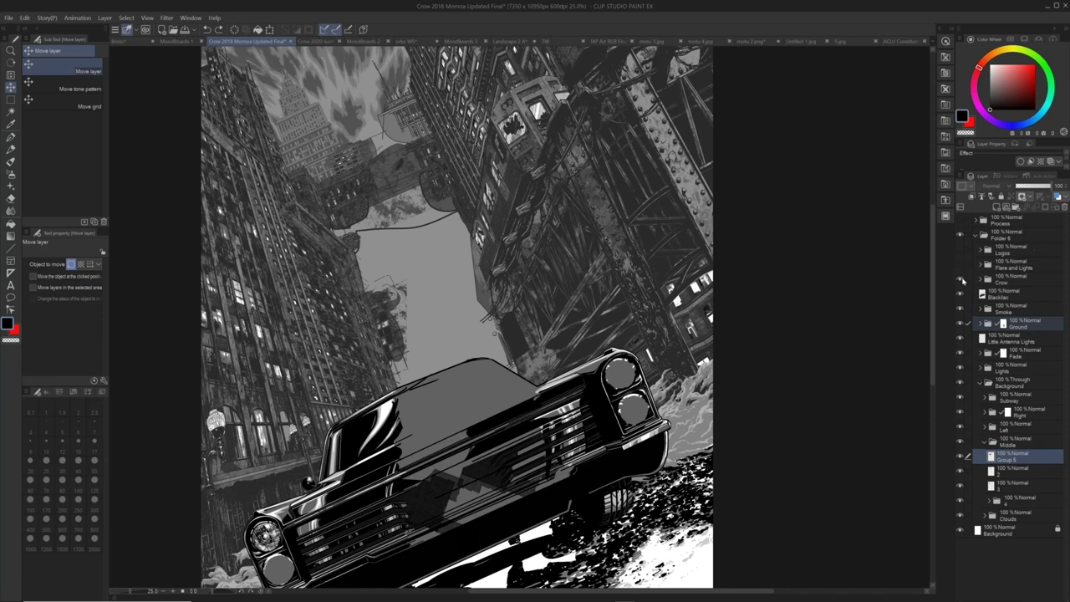
click(960, 281)
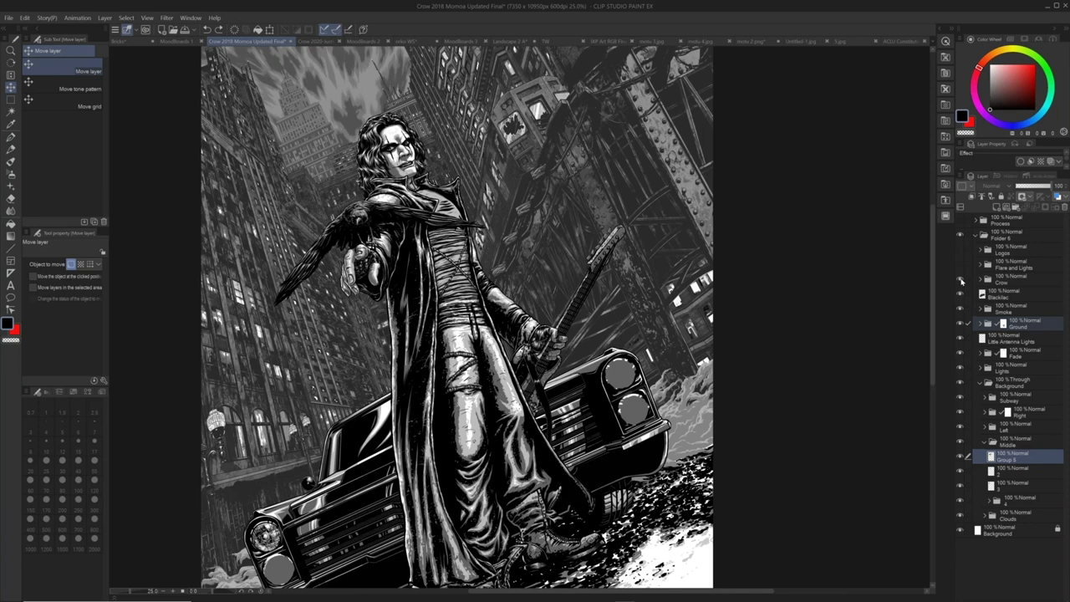
drag(578, 318, 583, 284)
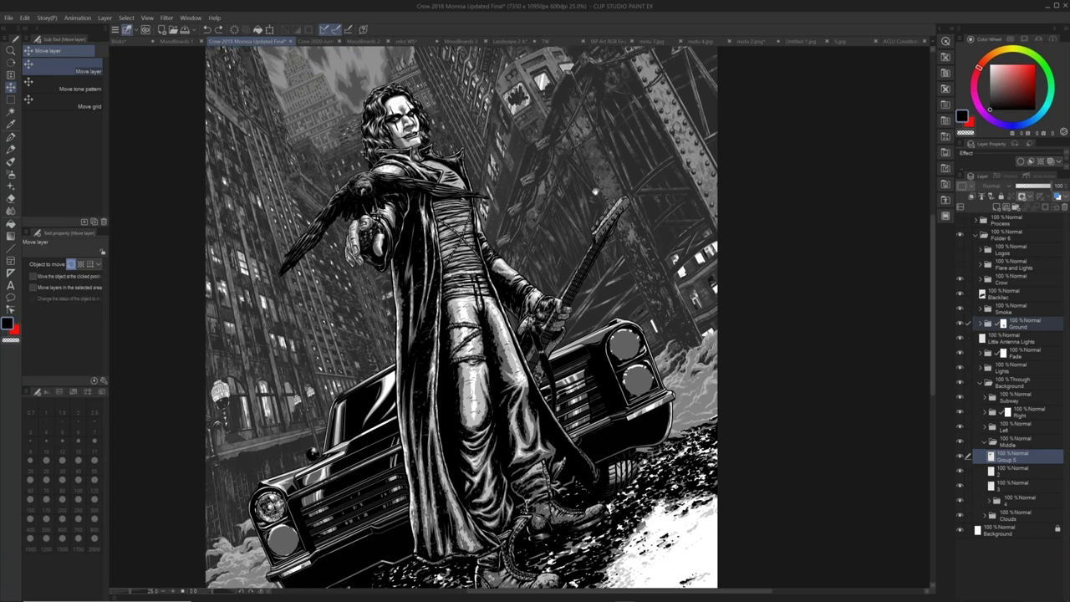
drag(595, 192, 573, 272)
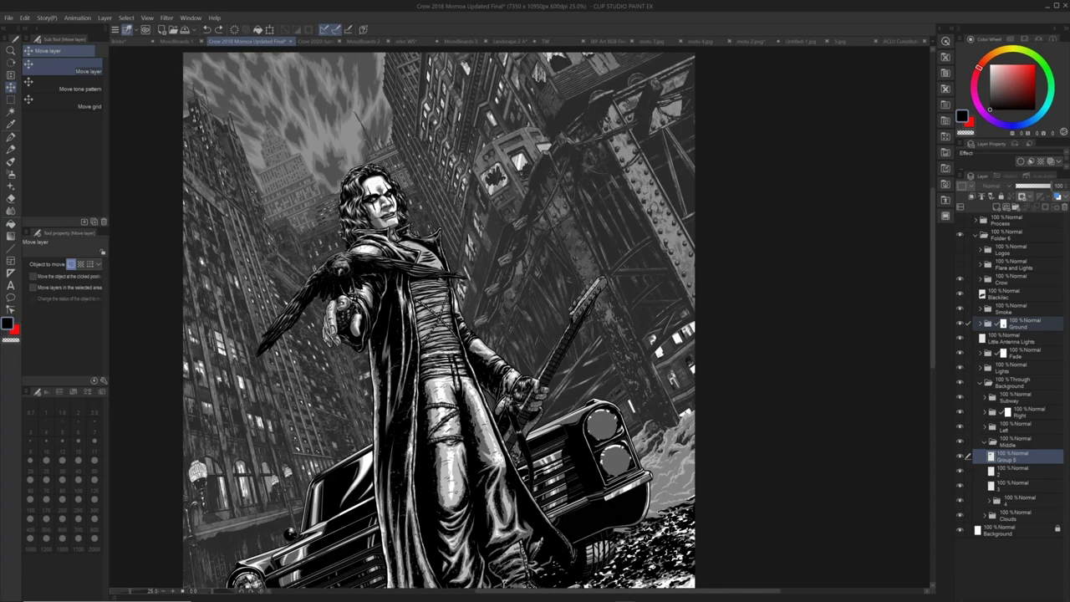
drag(350, 122, 366, 64)
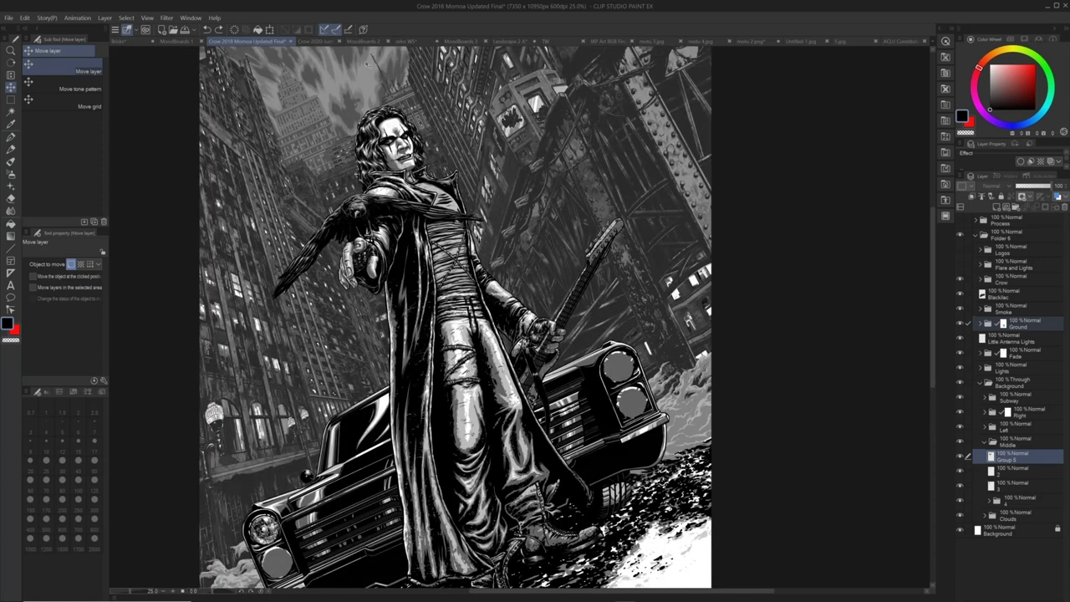
- Switch to the Crow 2020 line art document, look over the poster, and examine the gargoyle head up close
click(330, 41)
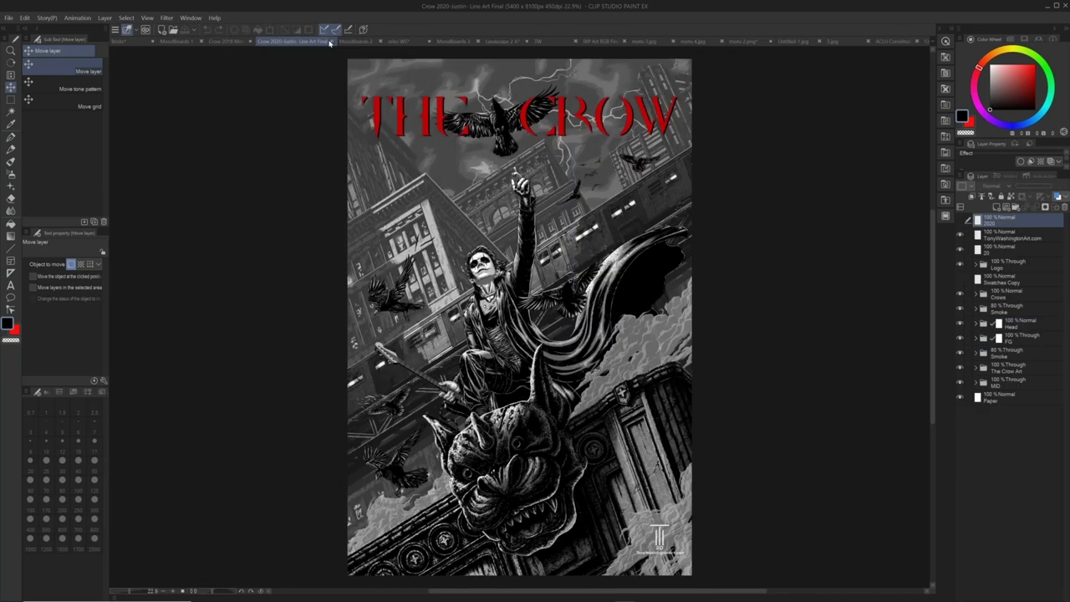
drag(519, 318, 451, 315)
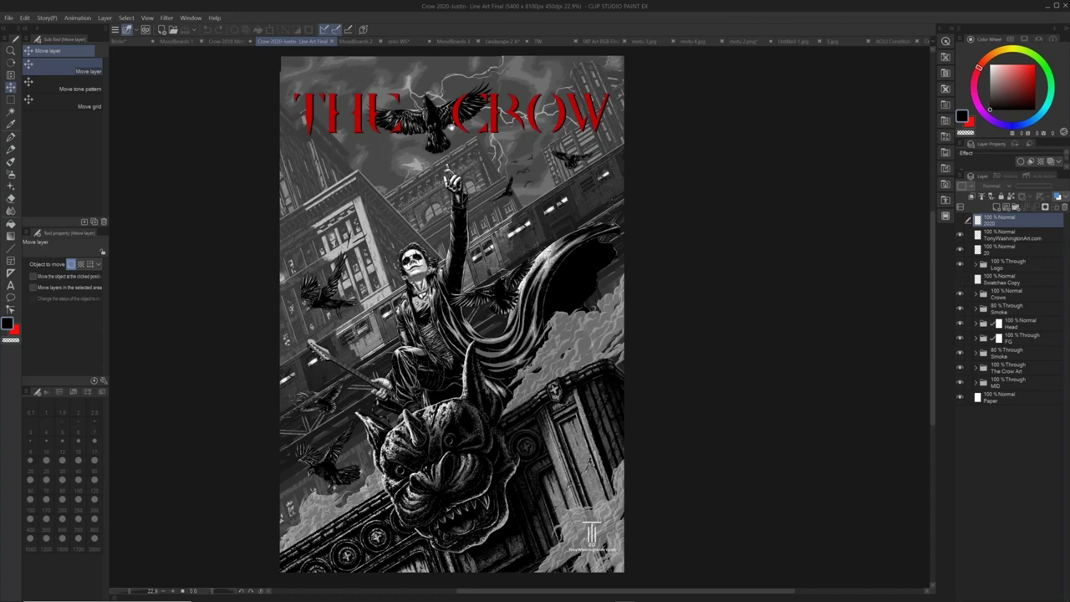
drag(451, 127, 455, 134)
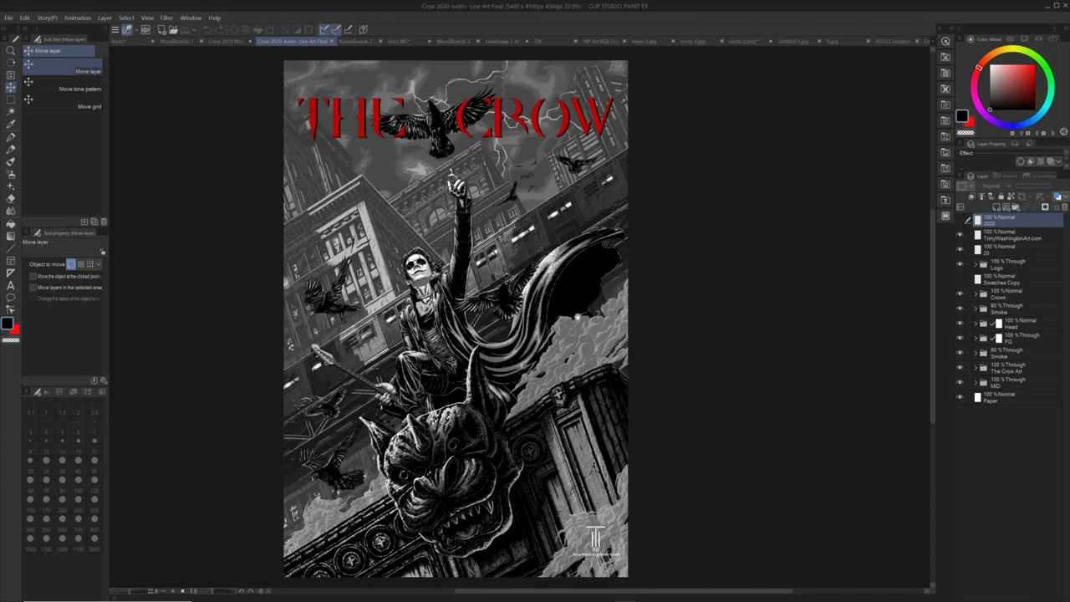
drag(578, 313, 598, 284)
key(ctrl+space)
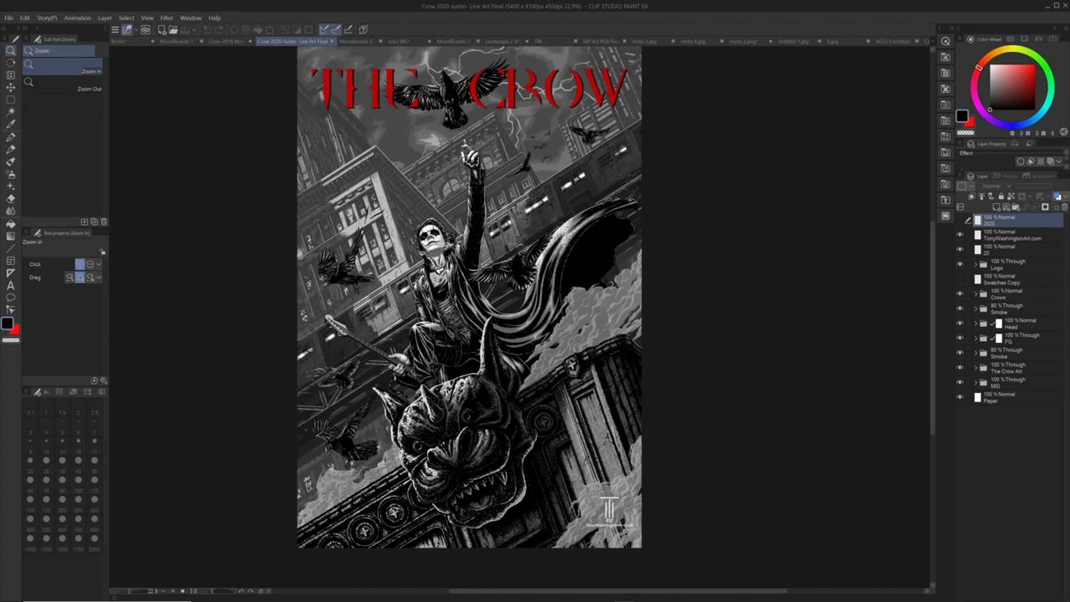
click(434, 471)
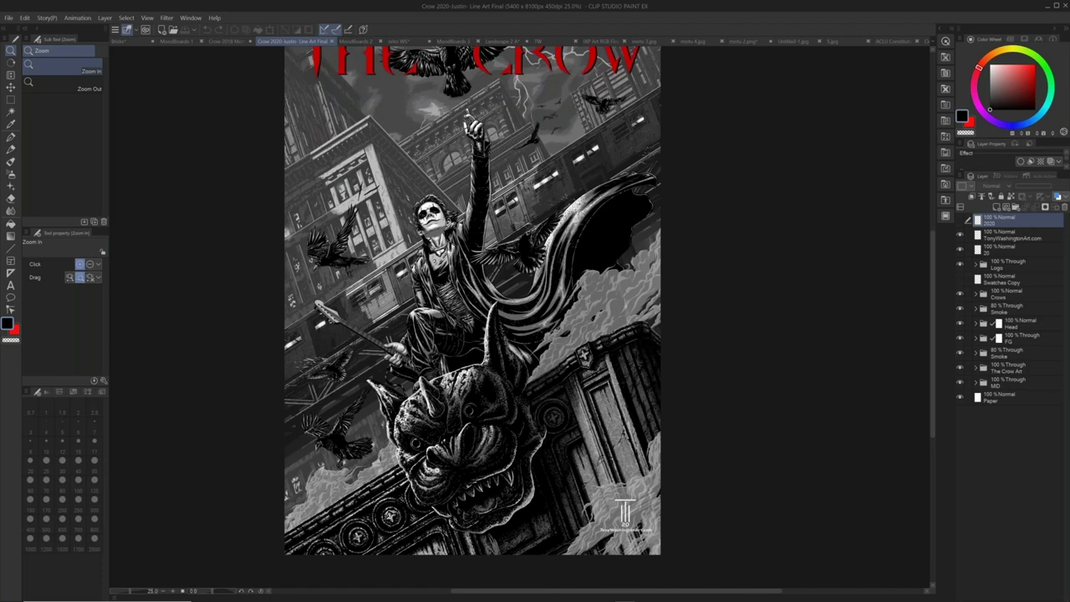
click(436, 389)
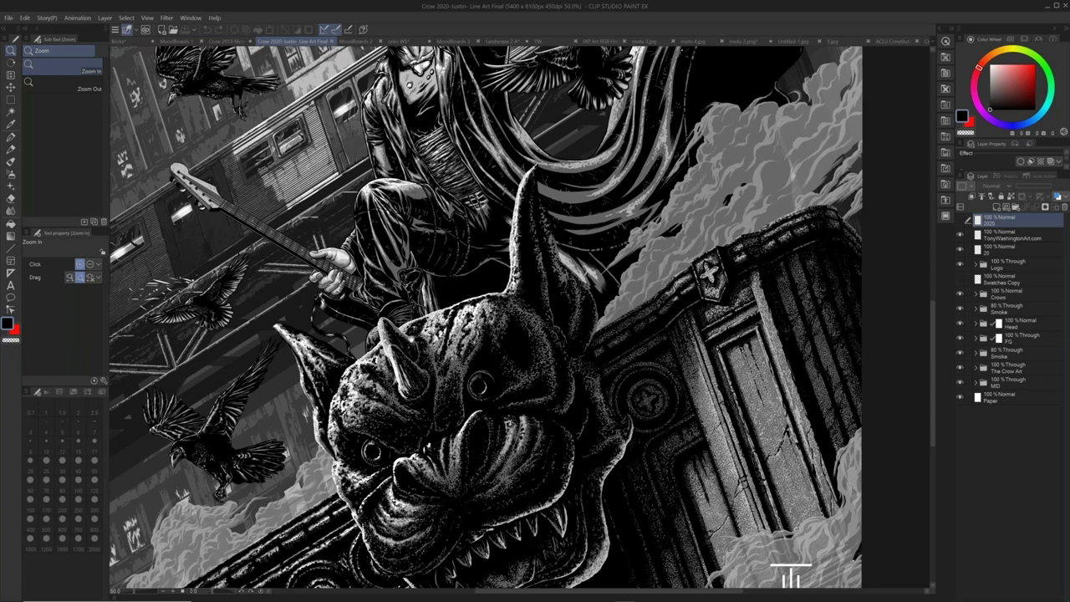
- Examine the gargoyle head, cornice and smoke up close, and look over the poster with the figure included
drag(512, 307, 577, 185)
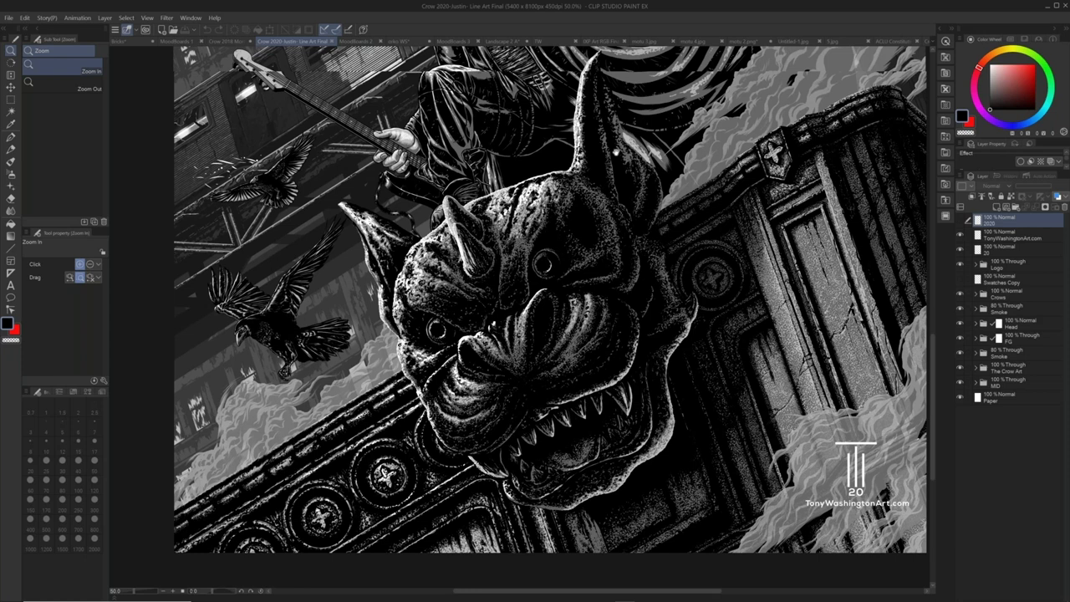
drag(761, 120, 727, 205)
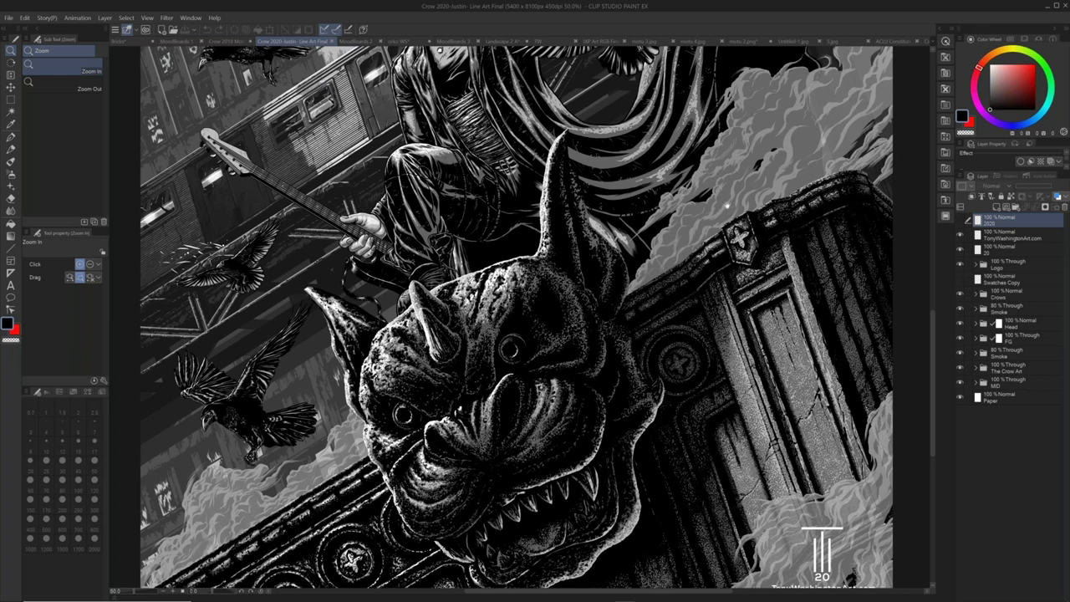
scroll(709, 198, up, 2)
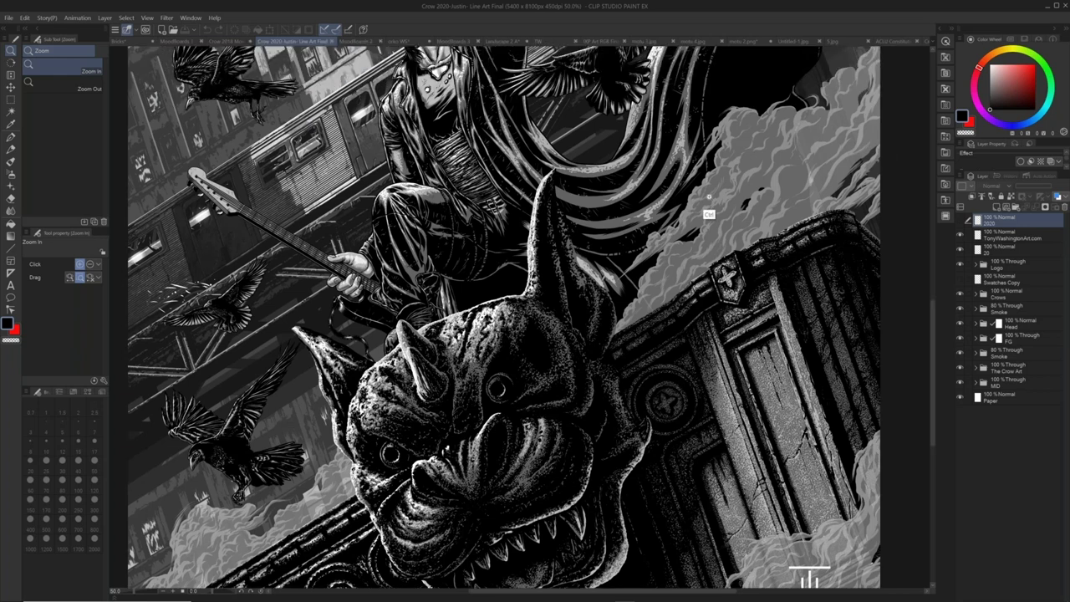
key(ctrl+minus)
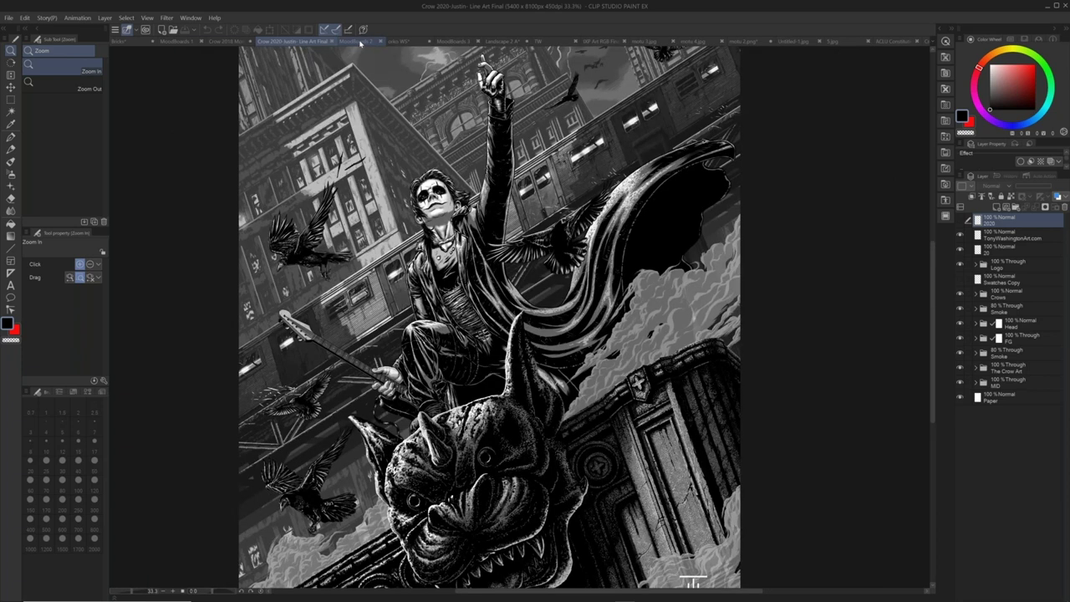
- Look at the MoodBoards 2 document, switch to the orko WS document and expand its Process folder
click(360, 41)
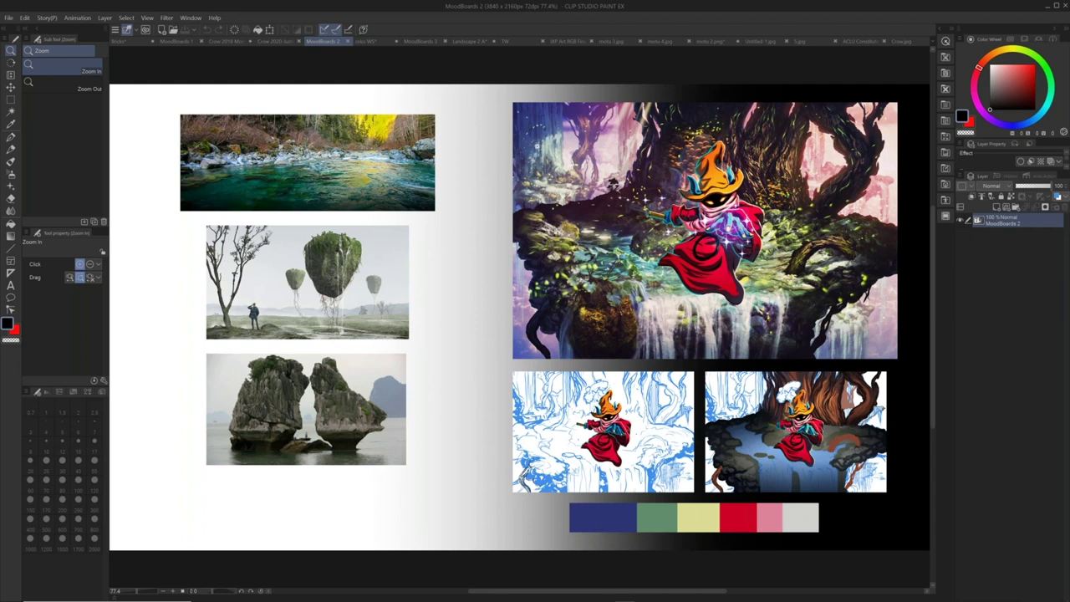
click(366, 41)
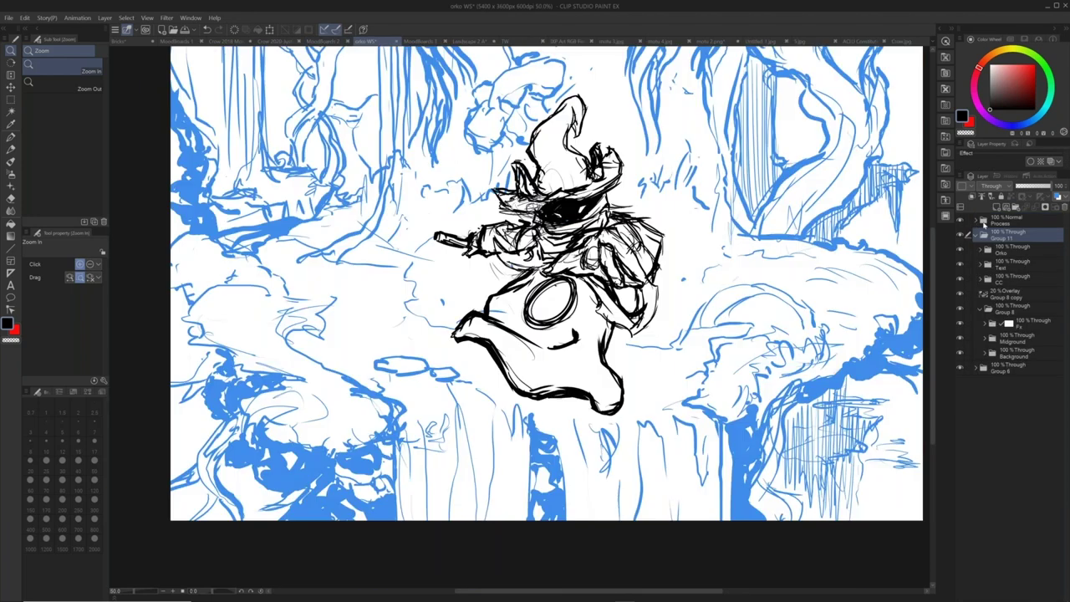
click(976, 221)
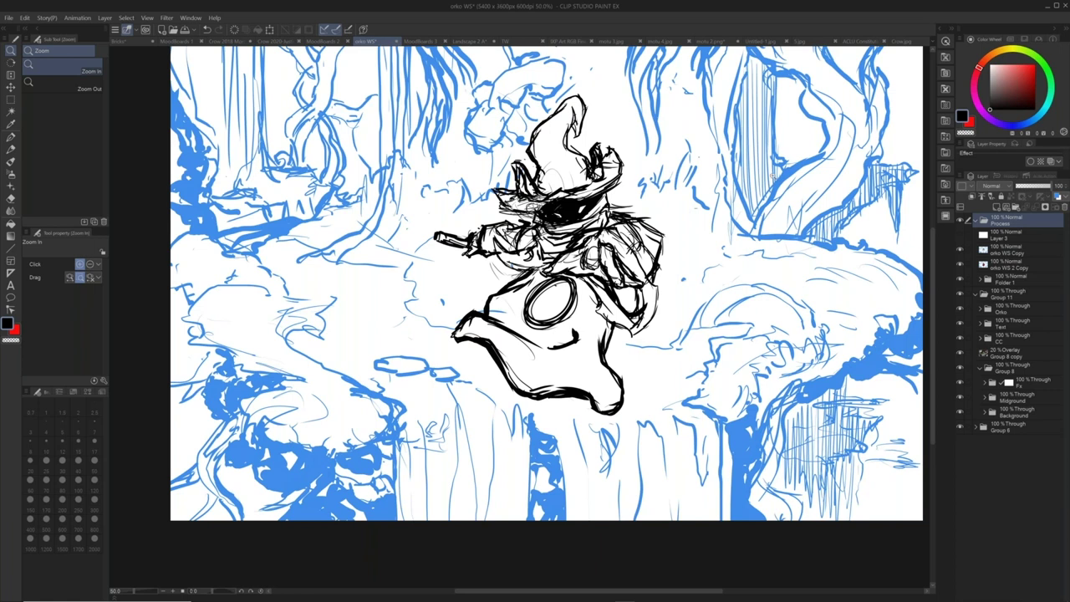
- Tint the orko WS Copy sketch layer light blue and add a new layer above it
click(1016, 251)
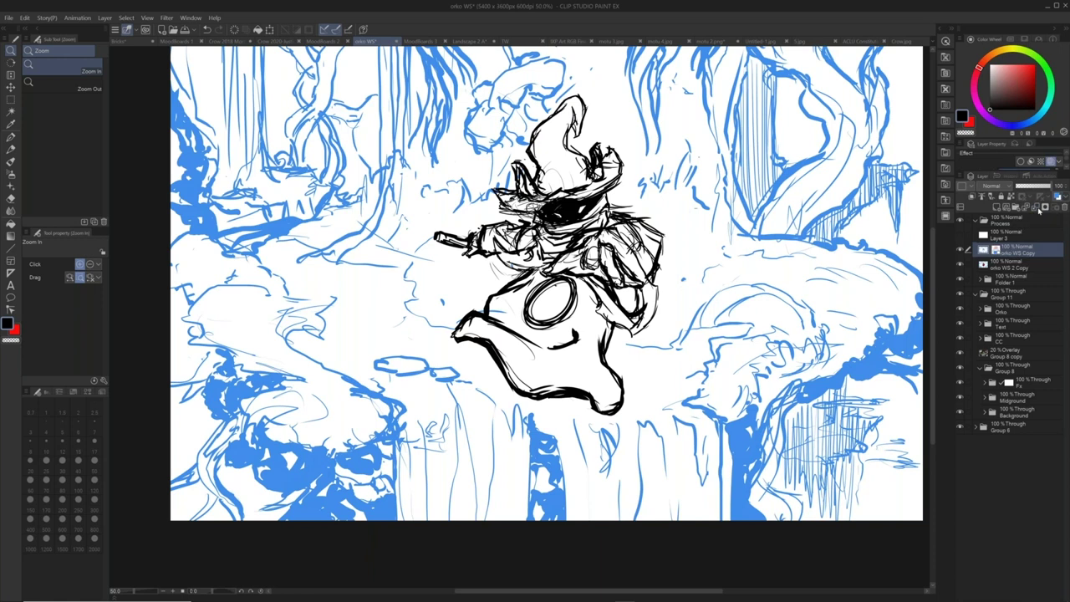
click(1039, 210)
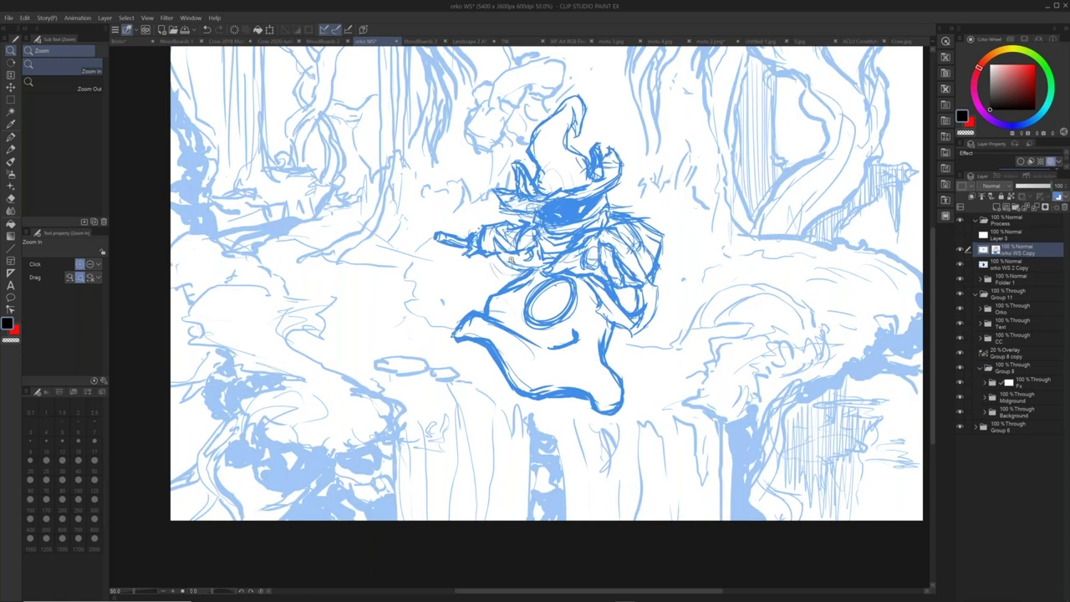
key(ctrl+shift+n)
- With the G-pen at size 25, ink the outline of the character's hat, its pointed tip and brim over the sketch
key(p)
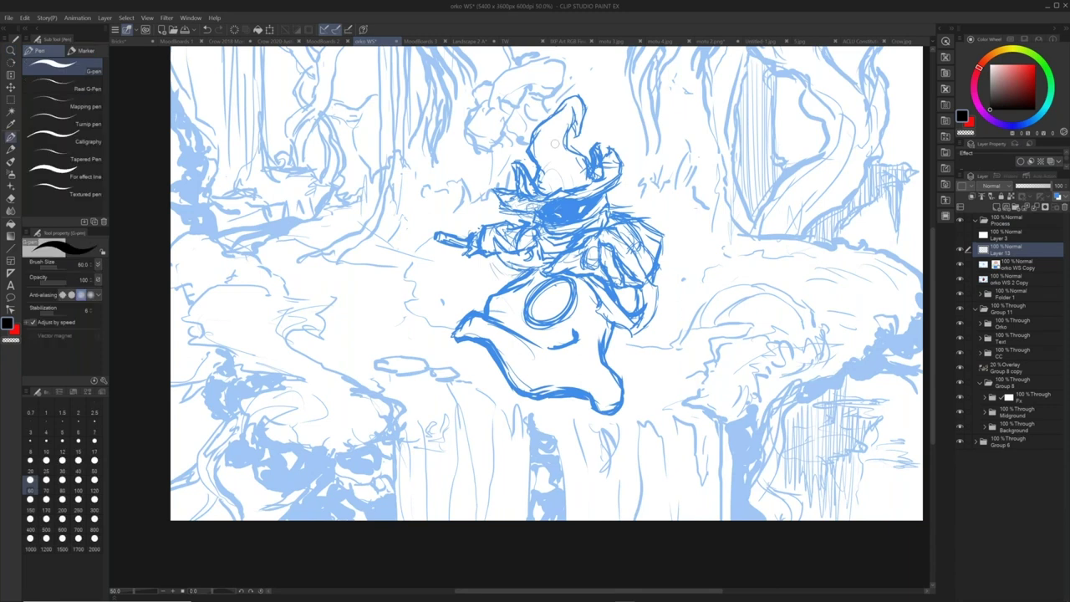
key([)
key([)
key([)
key([)
key([)
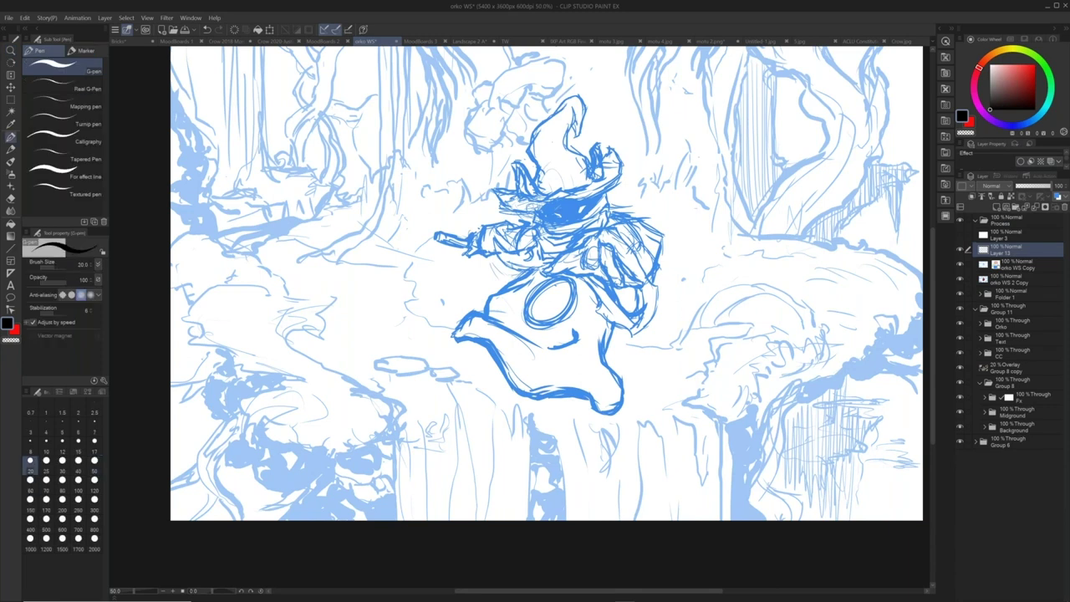
click(46, 461)
mouse_move(532, 157)
mouse_down()
mouse_move(538, 176)
mouse_move(532, 135)
mouse_move(589, 93)
mouse_move(561, 153)
mouse_up()
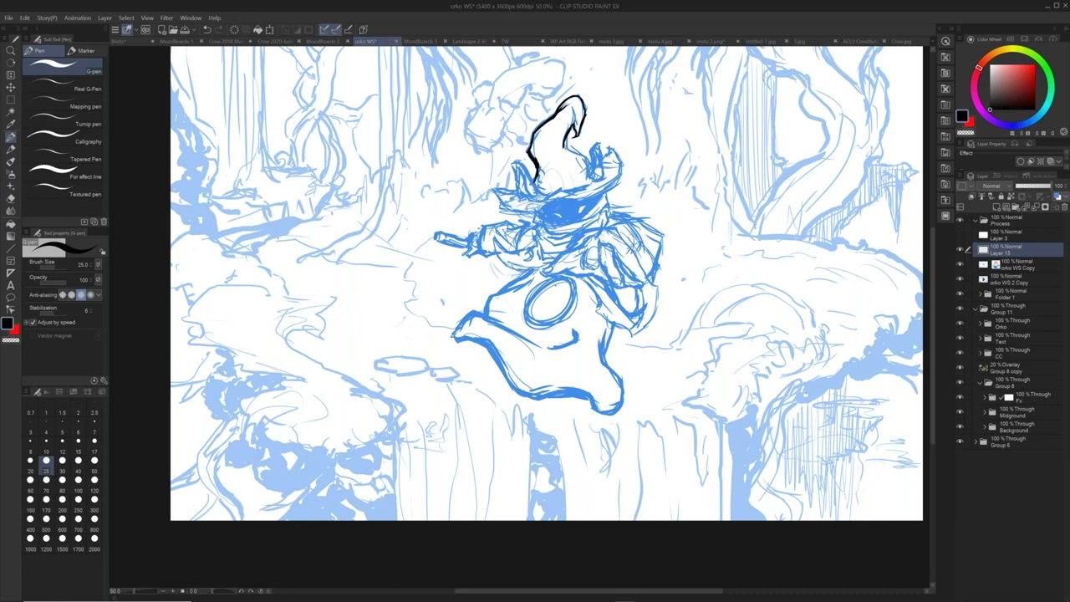
mouse_move(527, 167)
mouse_down()
mouse_move(539, 194)
mouse_move(524, 164)
mouse_move(506, 195)
mouse_up()
mouse_move(491, 191)
mouse_down()
mouse_move(528, 216)
mouse_move(568, 197)
mouse_move(604, 197)
mouse_move(621, 168)
mouse_move(612, 147)
mouse_move(619, 162)
mouse_move(603, 149)
mouse_move(591, 159)
mouse_move(600, 142)
mouse_up()
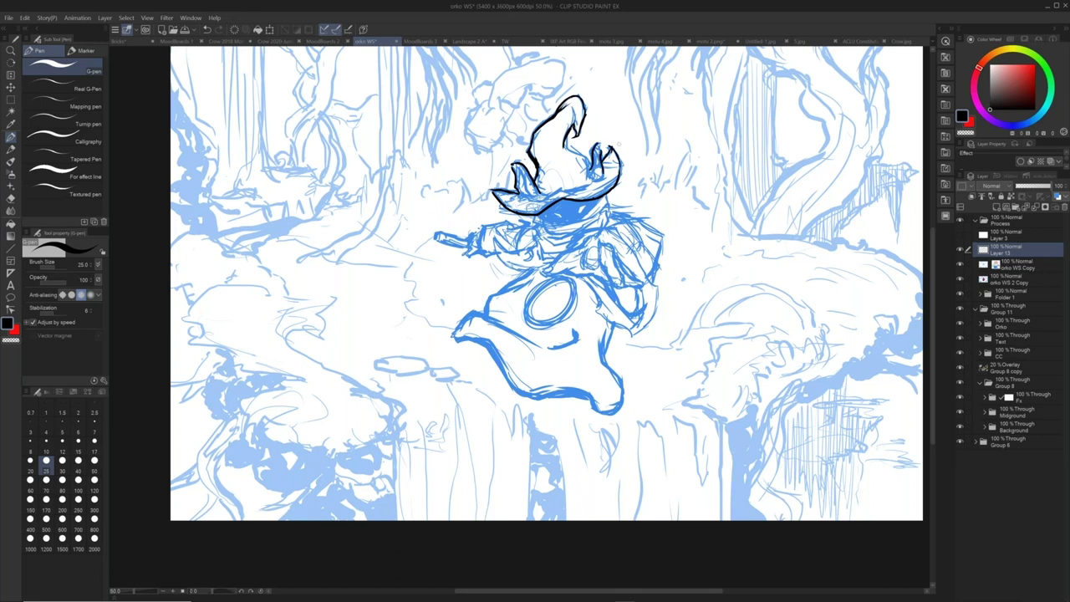
- Ink the remaining hat spike and the face opening with its eyes, and fill the face black around the eyes
drag(590, 173, 565, 150)
drag(532, 204, 593, 181)
mouse_move(537, 217)
mouse_down()
mouse_move(562, 224)
mouse_move(602, 197)
mouse_move(576, 213)
mouse_move(595, 204)
mouse_up()
key(ctrl)
key(ctrl+z)
key(ctrl+z)
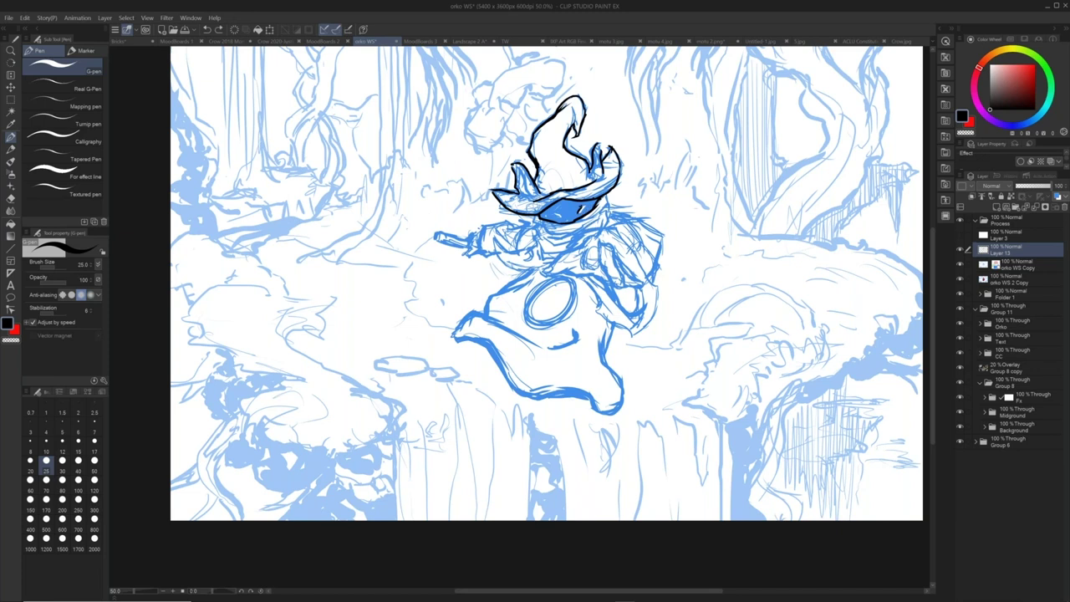
mouse_move(586, 204)
mouse_down()
mouse_move(588, 214)
mouse_move(548, 214)
mouse_up()
key(g)
click(585, 208)
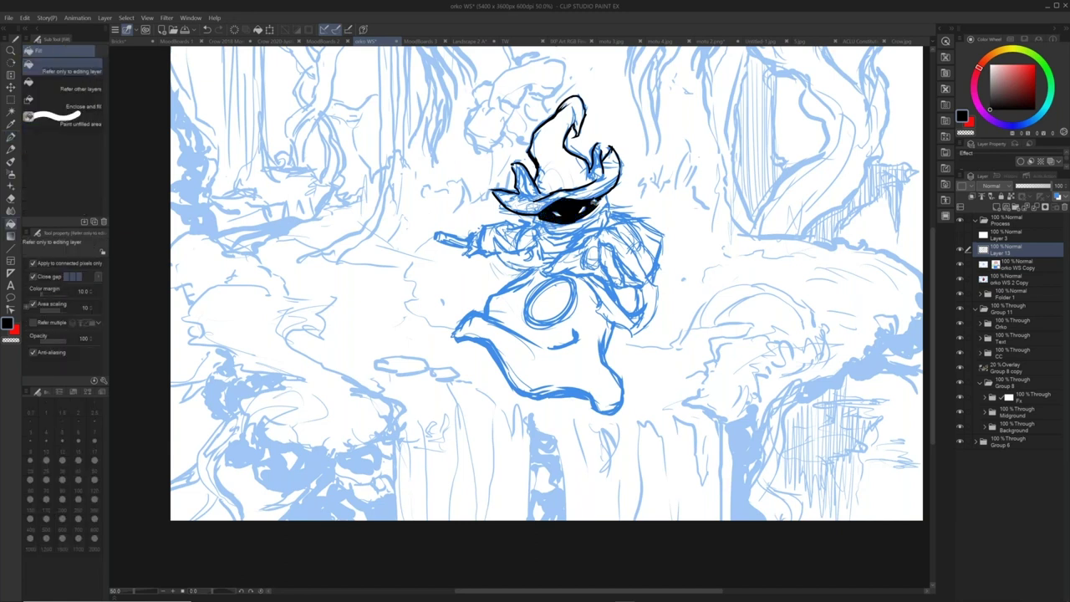
- Ink the scarf around the character's neck with the G-pen and begin the outstretched sleeve
key(p)
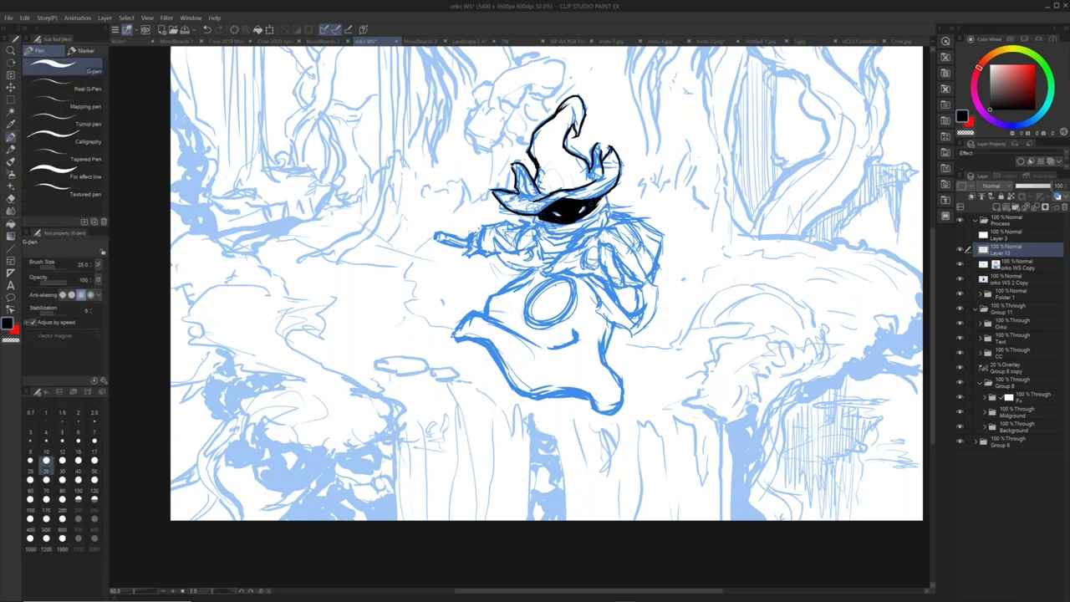
drag(539, 231, 540, 255)
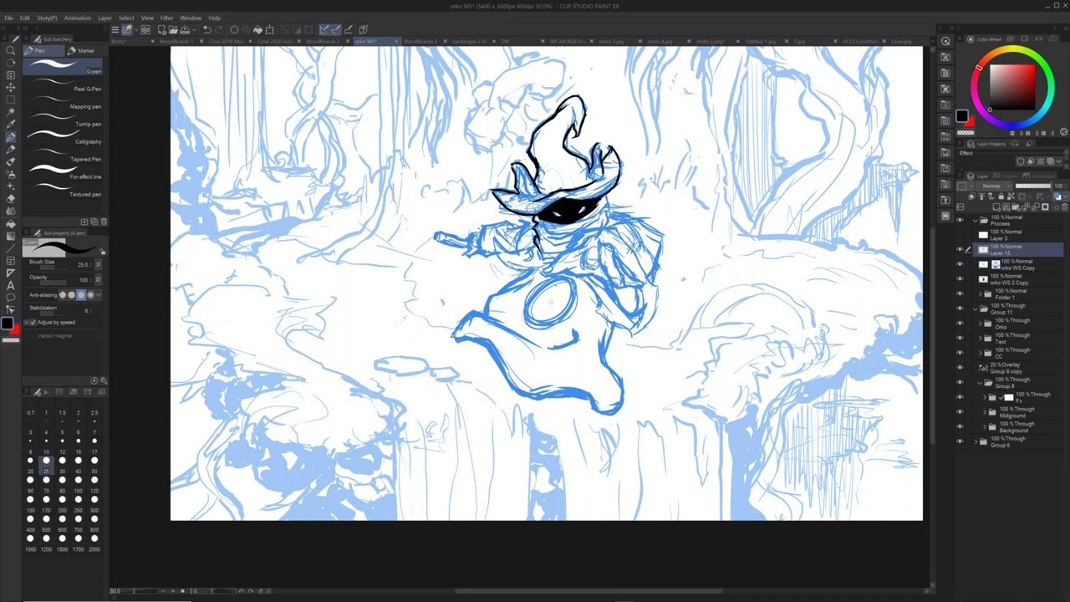
mouse_move(538, 253)
mouse_down()
mouse_move(564, 256)
mouse_move(607, 208)
mouse_up()
drag(537, 226, 586, 224)
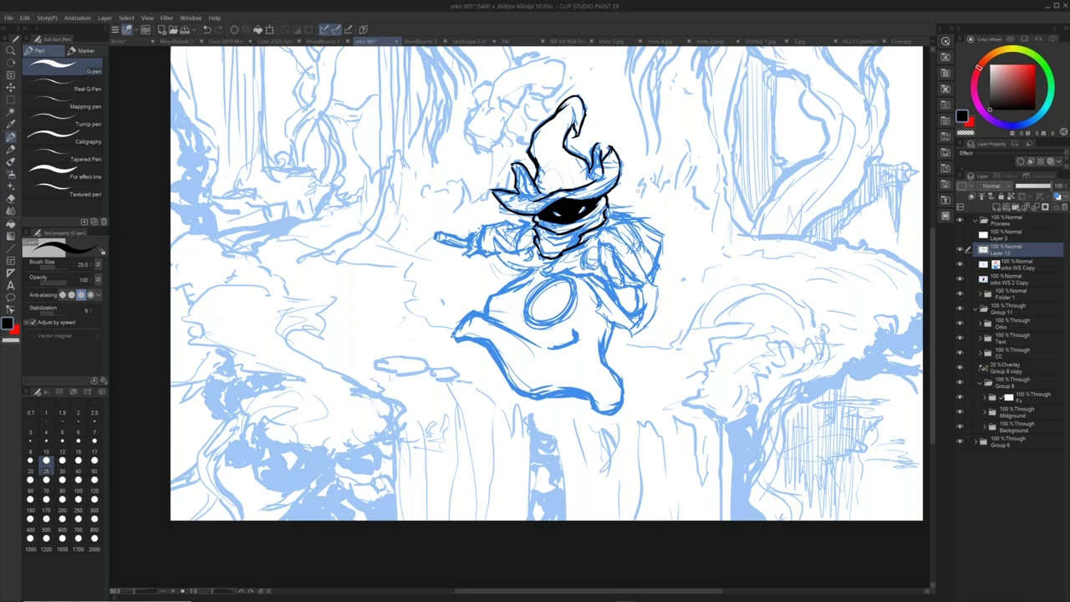
drag(535, 227, 499, 225)
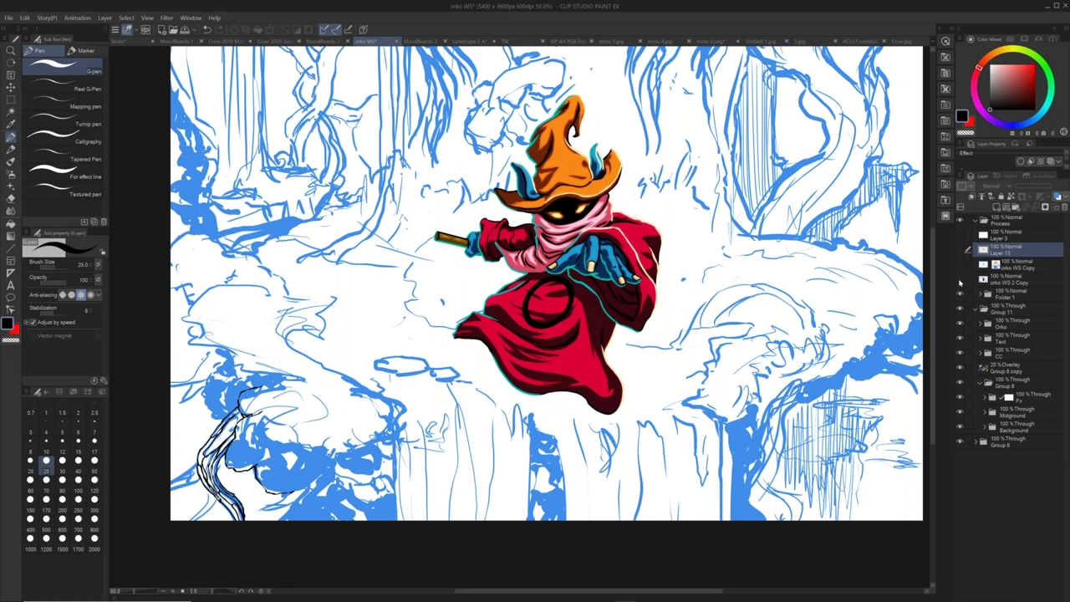
- Hide the orko WS 2 Copy layer and the rock photo layer inside Folder 1 to uncover the painted stage
click(960, 281)
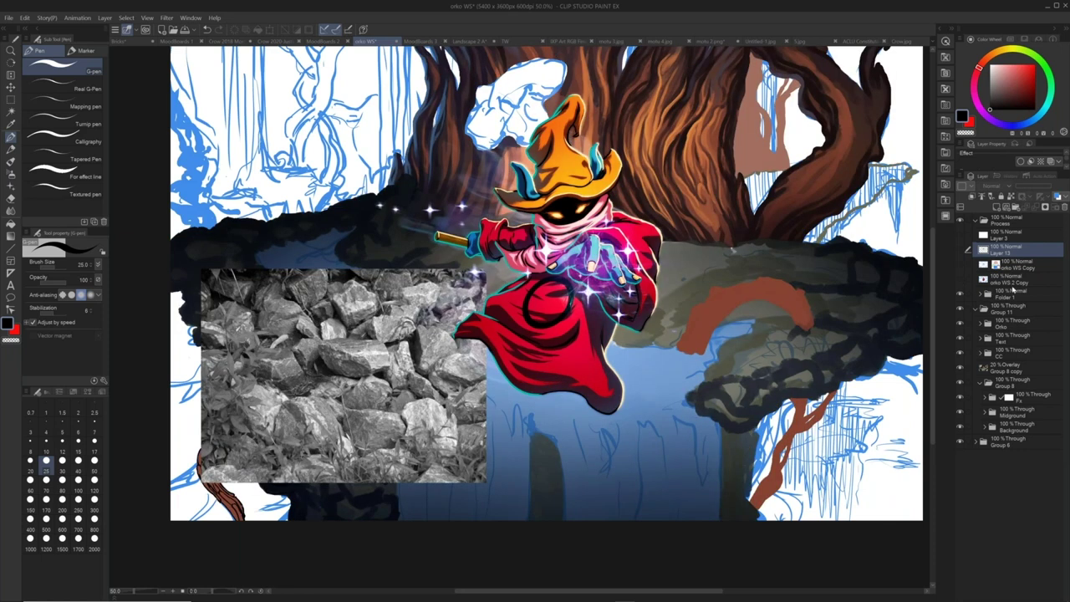
click(983, 295)
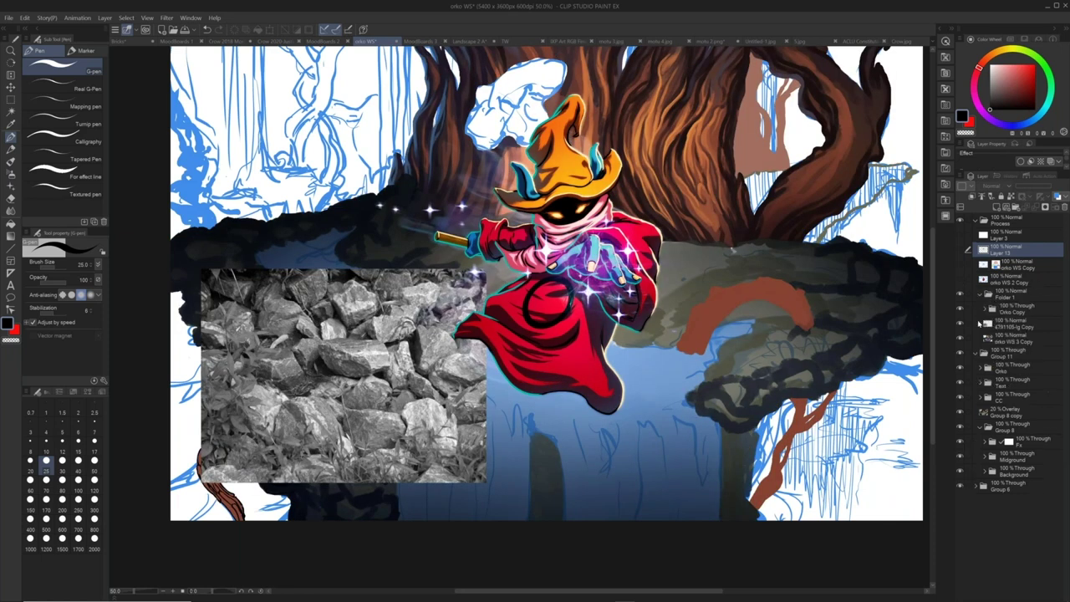
click(978, 322)
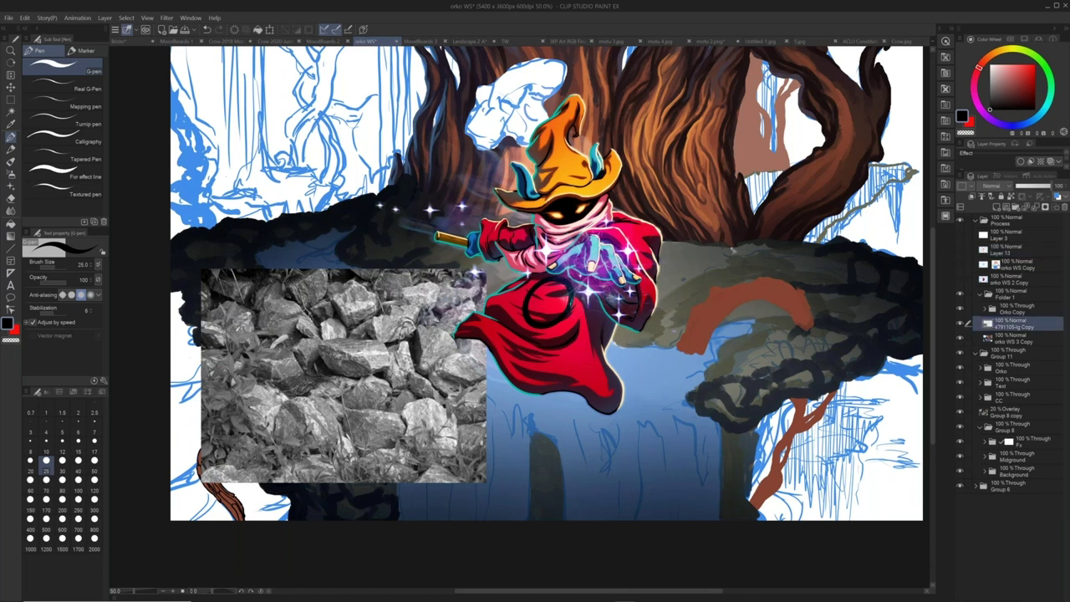
click(960, 324)
click(961, 323)
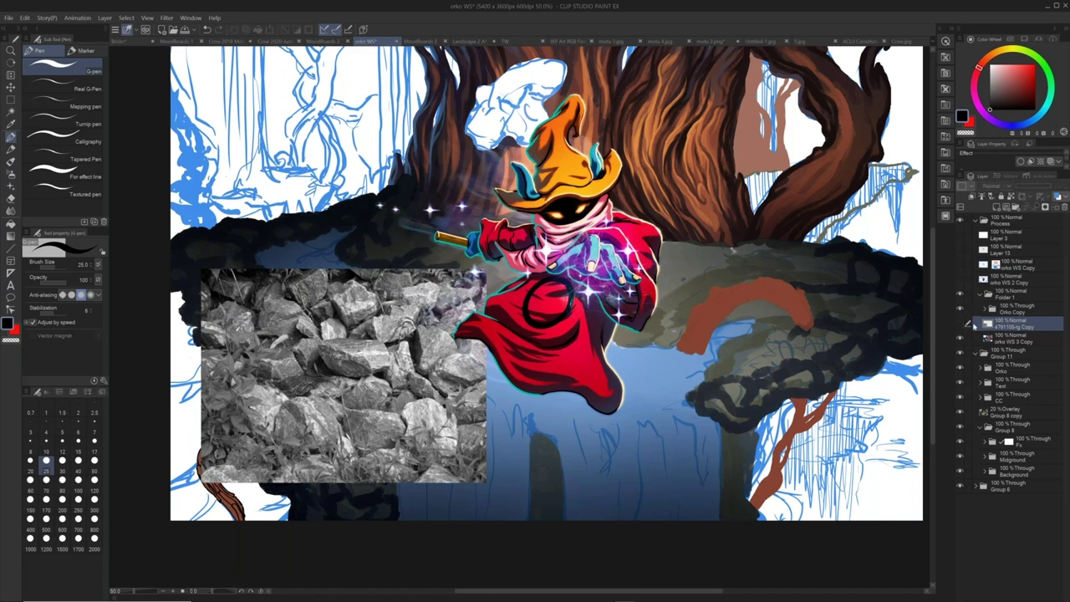
click(960, 323)
- On the orko WS 3 Copy layer, paint the left rock ledge in a sampled rock grey with the Oil paint brush at size 40
key(b)
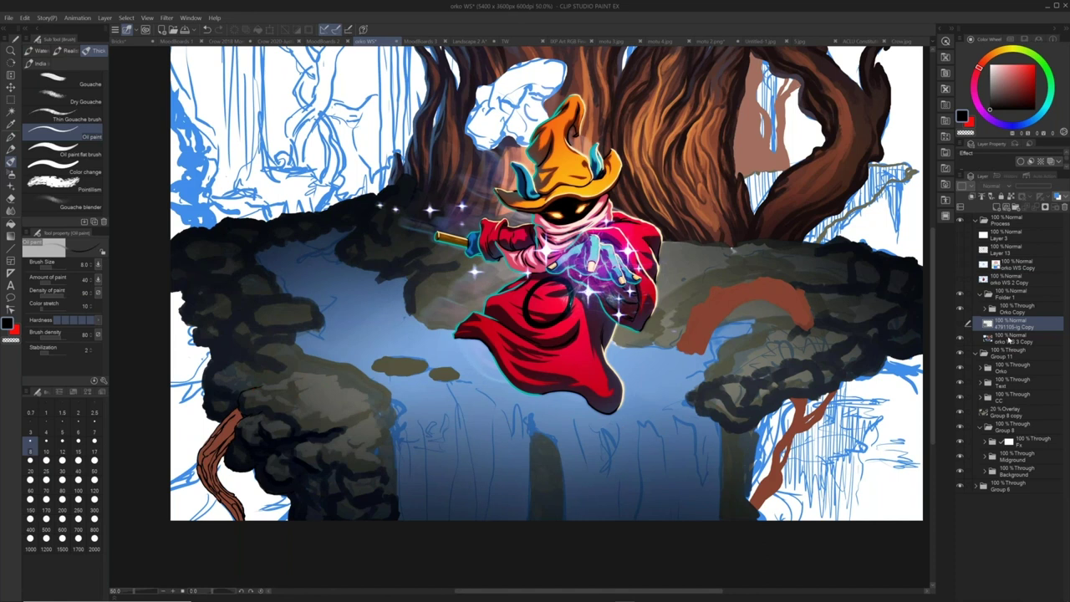
click(1009, 340)
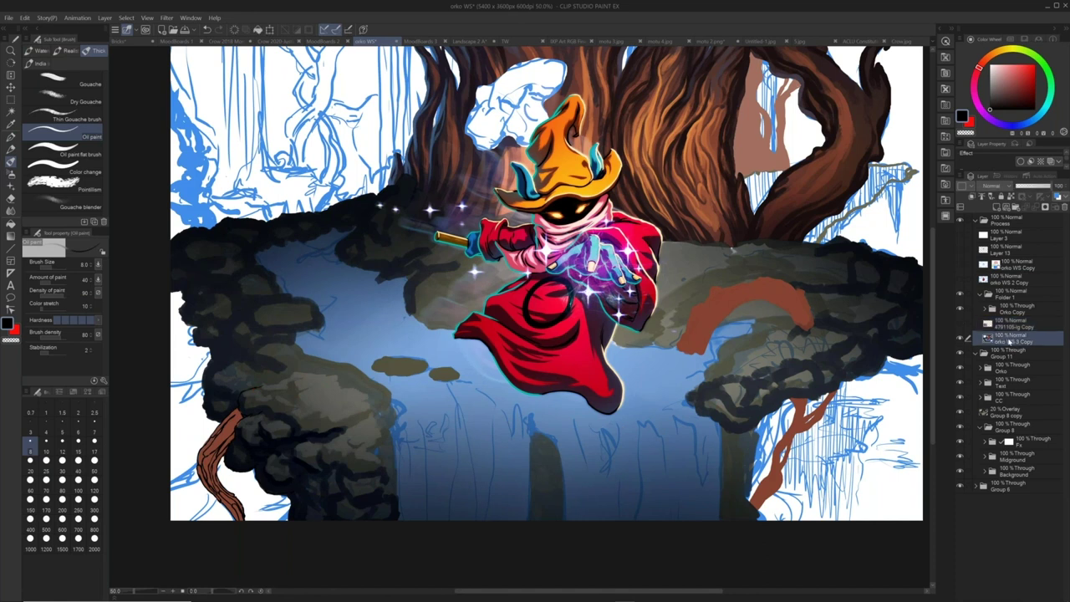
key(b)
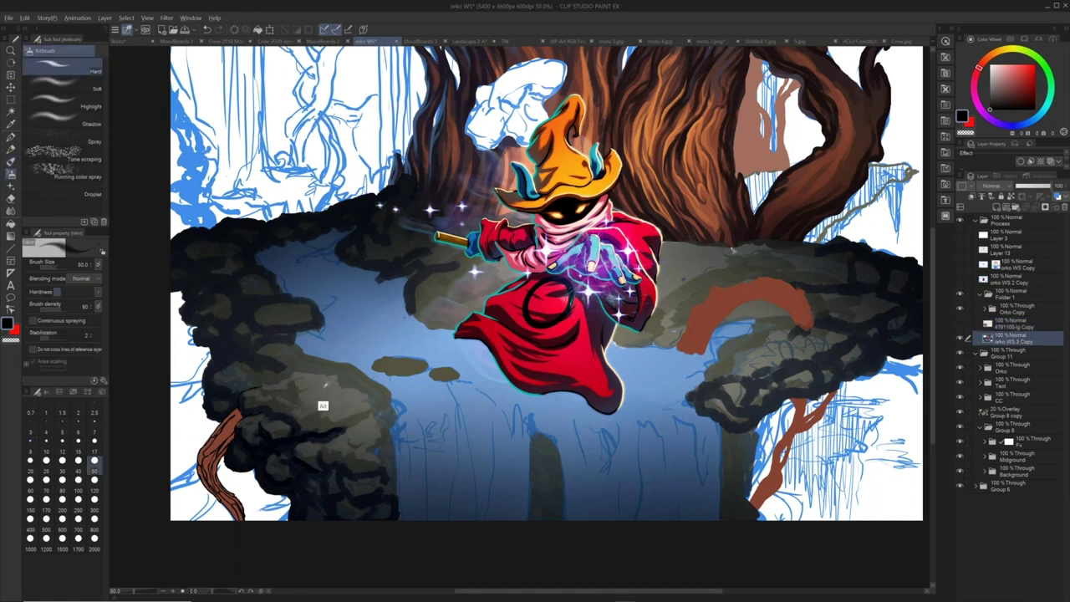
alt+click(325, 385)
key(b)
key(b)
key(bracketright)
key(bracketright)
key(bracketright)
key(bracketright)
key(bracketright)
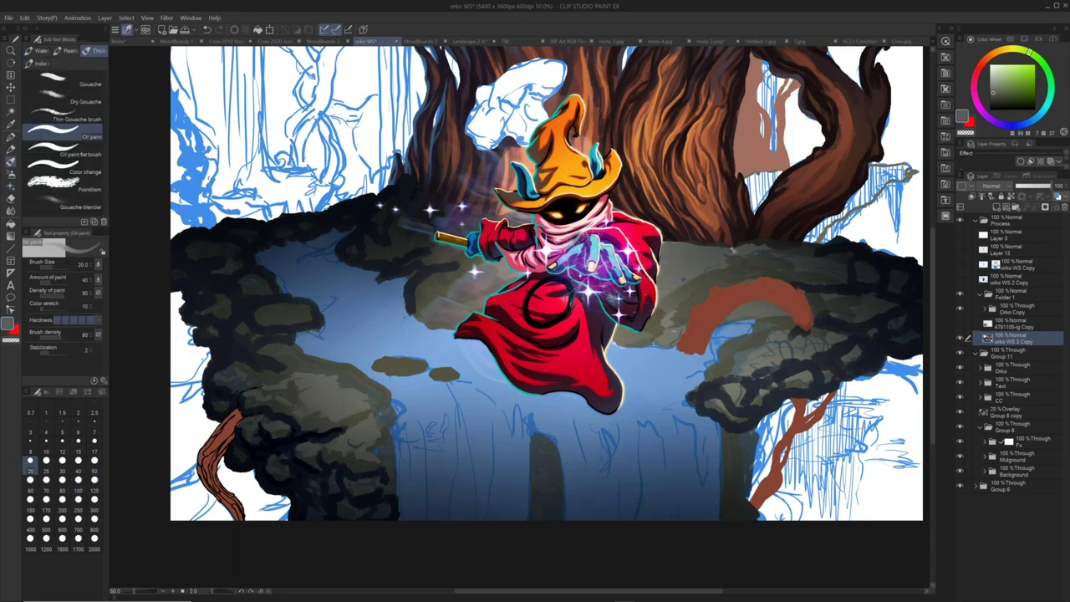
key(bracketright)
key(bracketright)
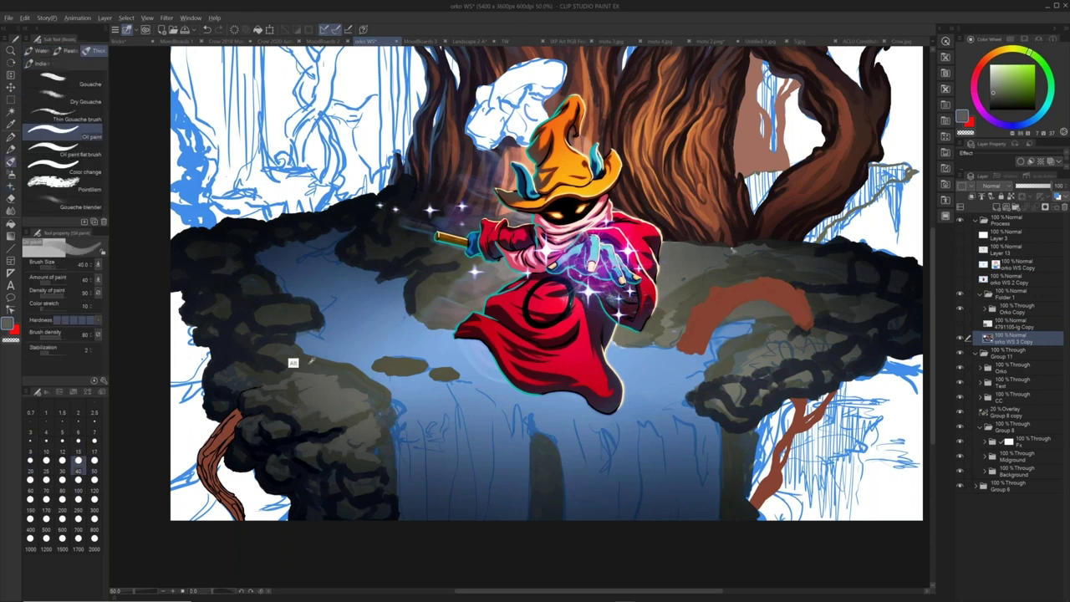
alt+click(294, 362)
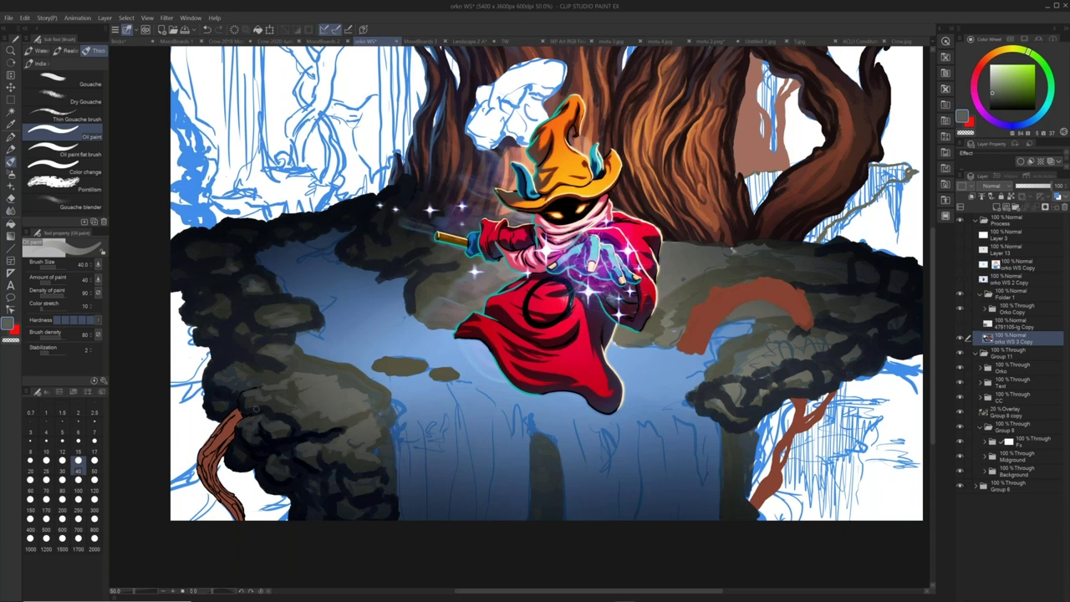
mouse_move(246, 382)
mouse_down()
mouse_move(228, 386)
mouse_move(249, 374)
mouse_up()
- Sample the water's light blue and paint vertical streaks of falling water across the waterfall
alt+click(482, 373)
drag(407, 413, 431, 497)
drag(427, 435, 431, 493)
mouse_move(443, 414)
mouse_down()
mouse_move(458, 518)
mouse_move(458, 470)
mouse_move(480, 521)
mouse_up()
drag(470, 431, 476, 503)
drag(484, 440, 482, 488)
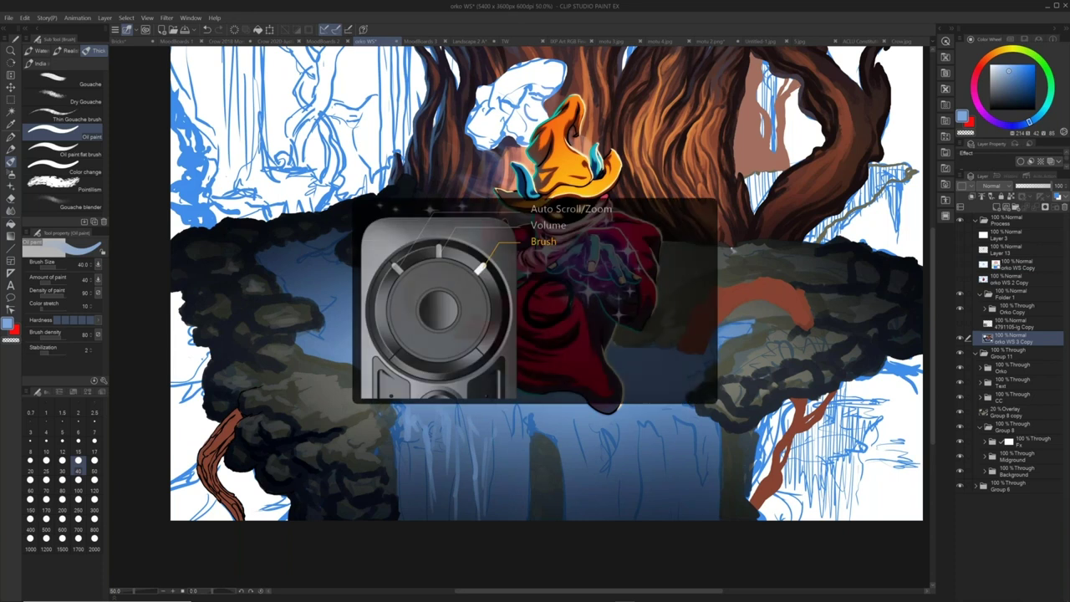
drag(483, 460, 488, 425)
drag(498, 481, 498, 443)
drag(499, 518, 508, 429)
drag(512, 480, 516, 437)
mouse_move(518, 503)
mouse_down()
mouse_move(523, 429)
mouse_move(567, 428)
mouse_move(594, 458)
mouse_move(595, 448)
mouse_up()
drag(596, 433, 629, 470)
drag(627, 431, 631, 451)
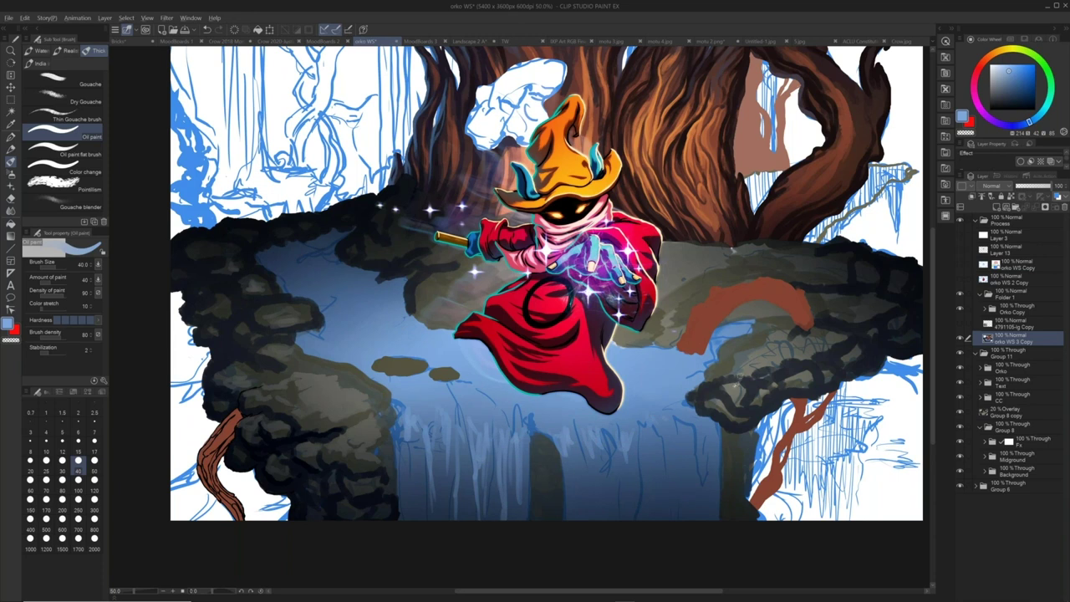
- Sample greys from the rocks, paint over the left ledge, and enlarge the Oil paint brush to size 80
alt+click(734, 386)
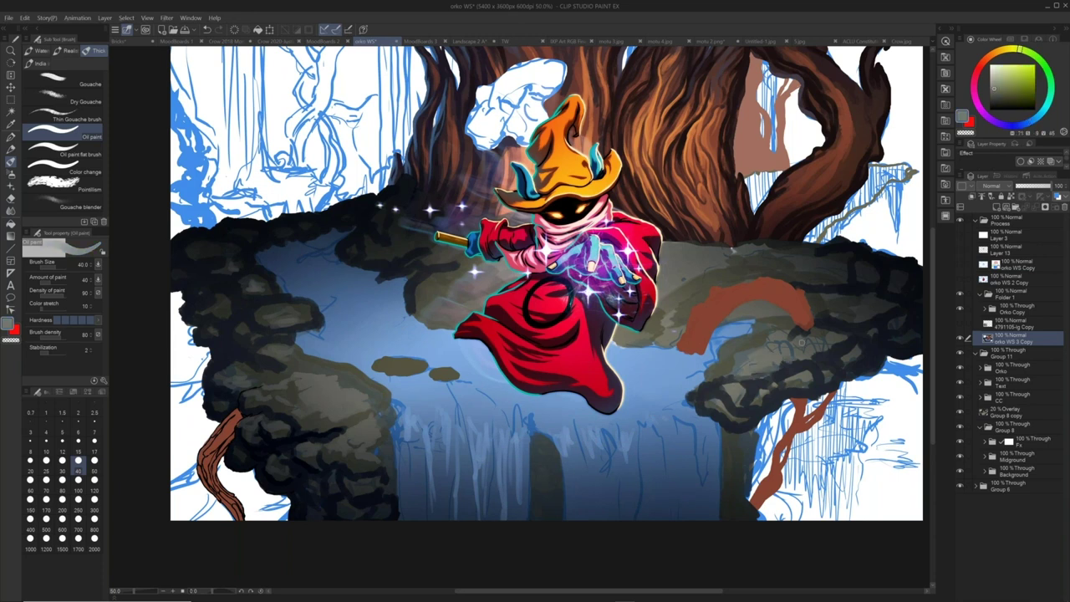
alt+click(328, 396)
drag(326, 420, 302, 430)
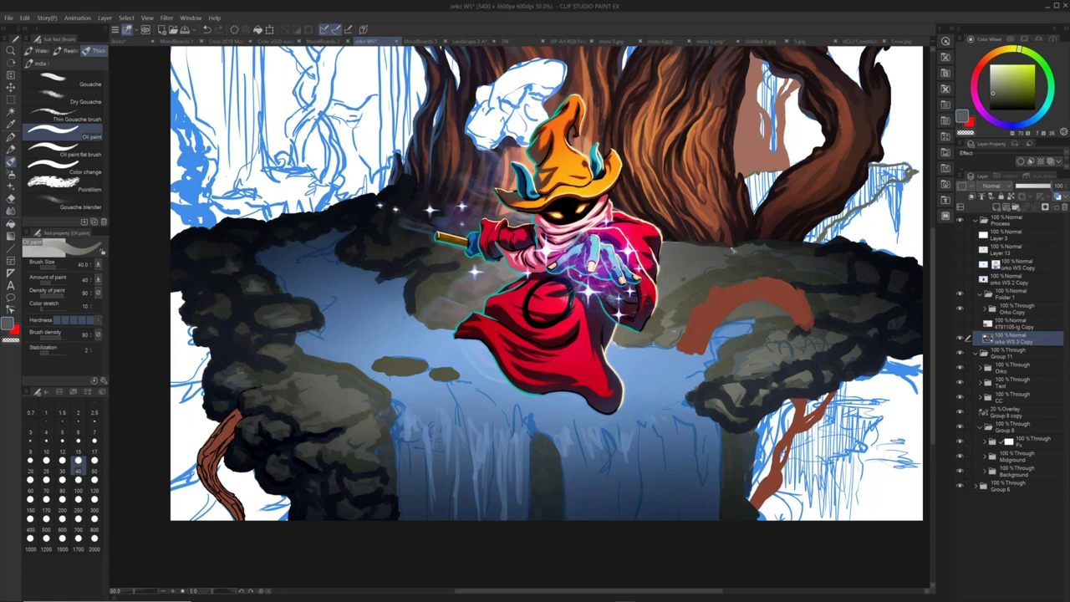
key(alt)
alt+click(349, 388)
key(bracketright)
key(bracketright)
key(bracketright)
key(bracketright)
key(alt)
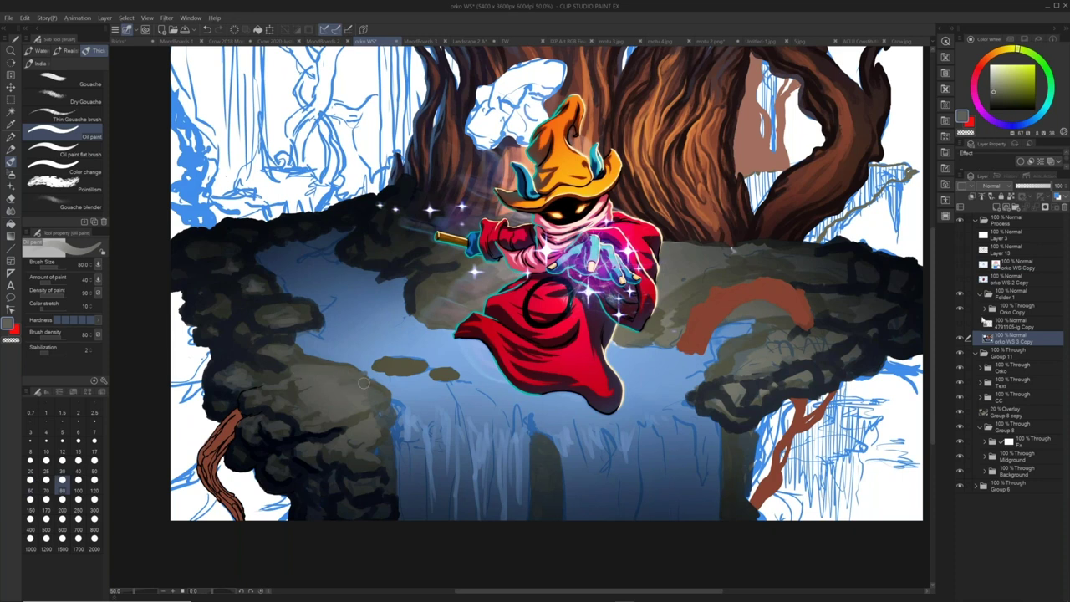
- Show the rock photo layer inside Folder 1 and set its blending mode to Overlay
click(960, 325)
click(1007, 325)
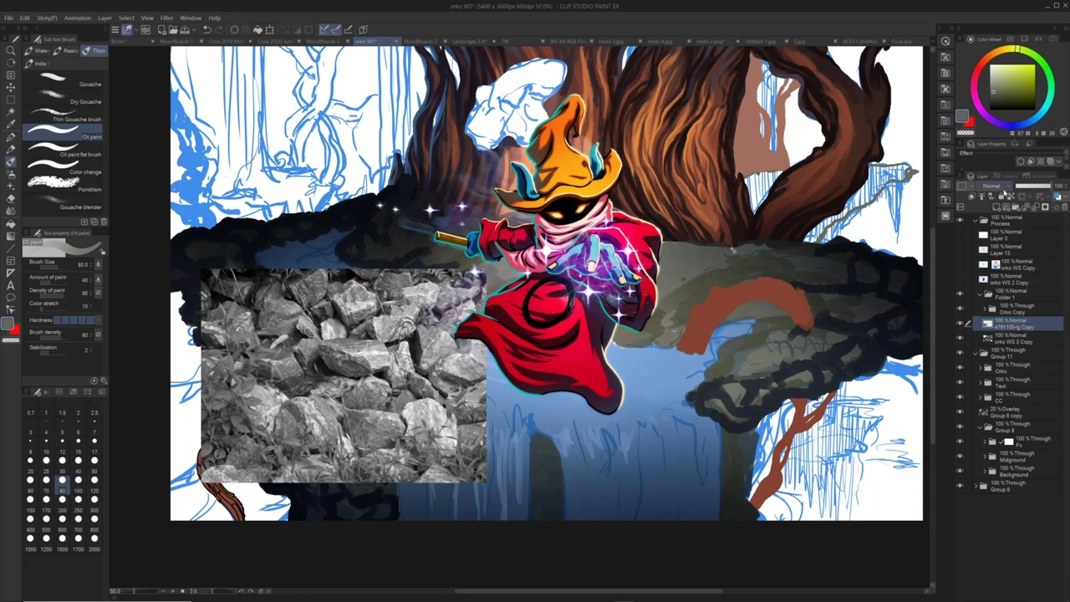
click(995, 187)
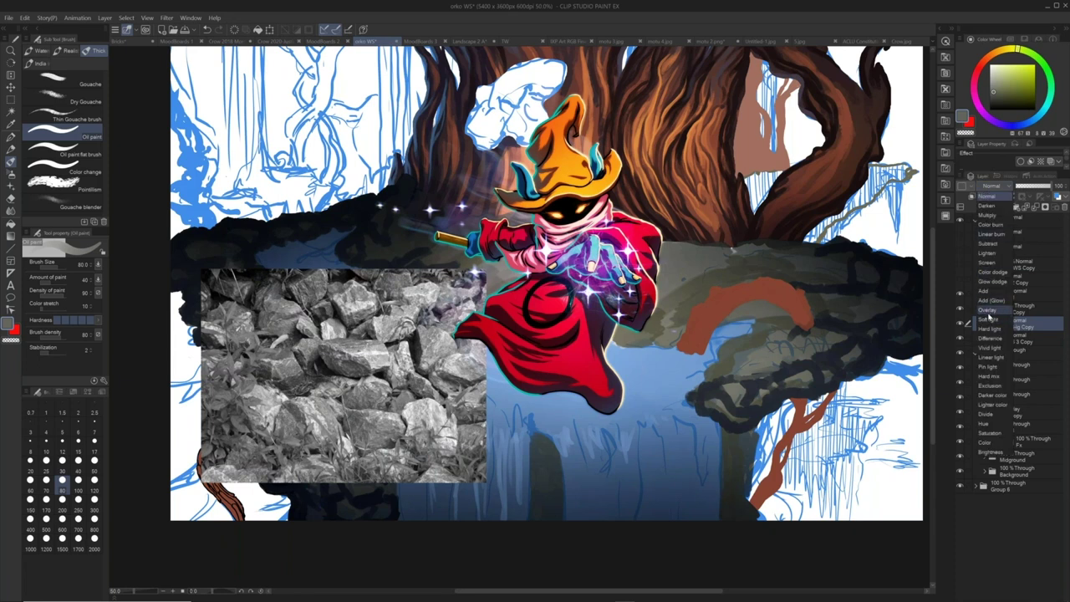
click(989, 312)
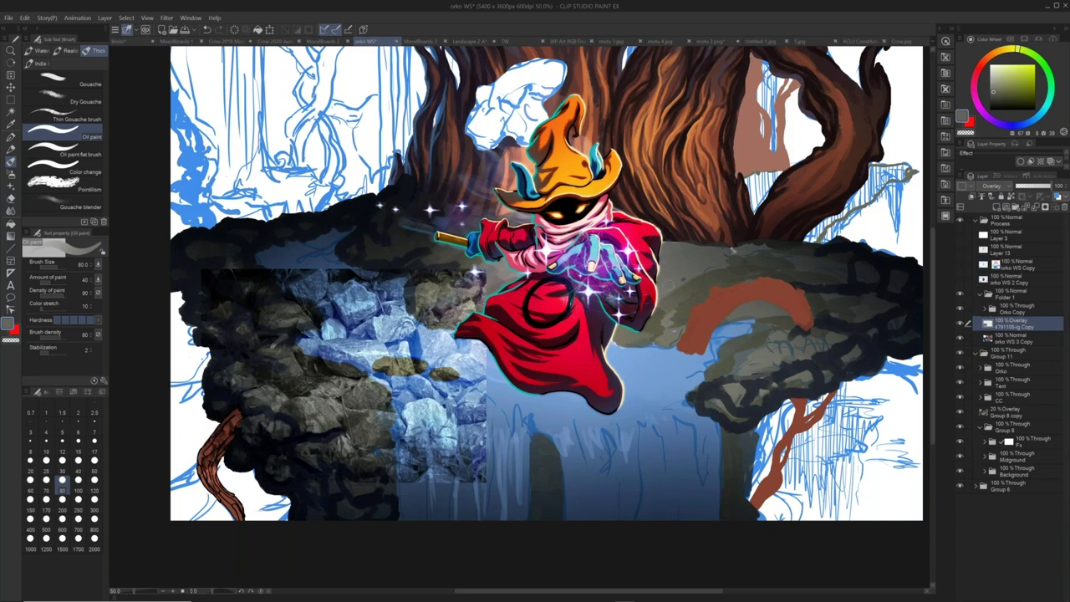
- Move the rock photo down over the lower-left ledge and reduce the layer's opacity to 66%
key(k)
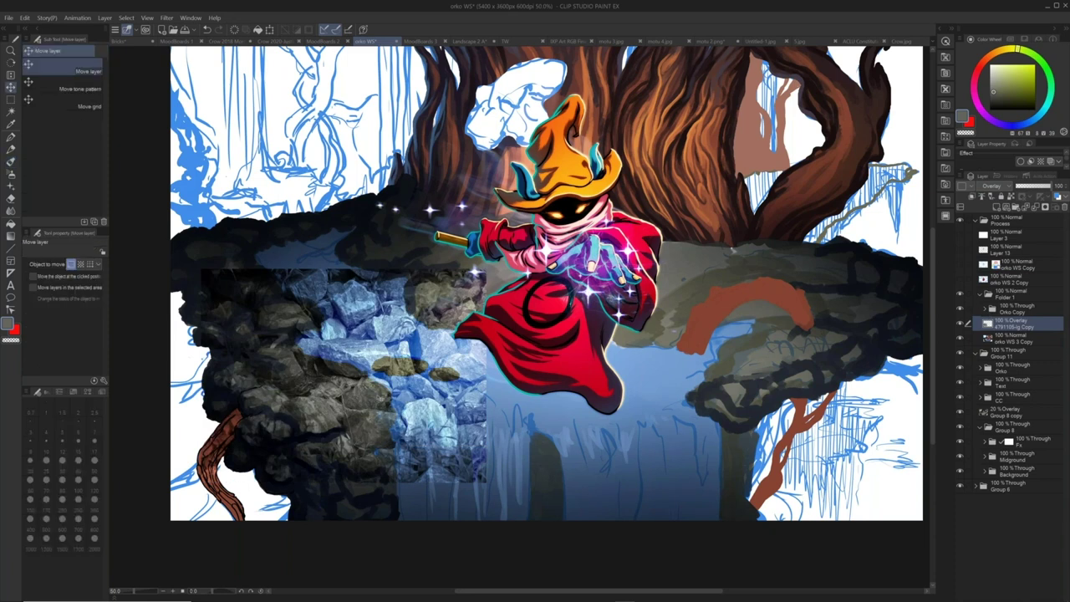
drag(343, 376, 358, 433)
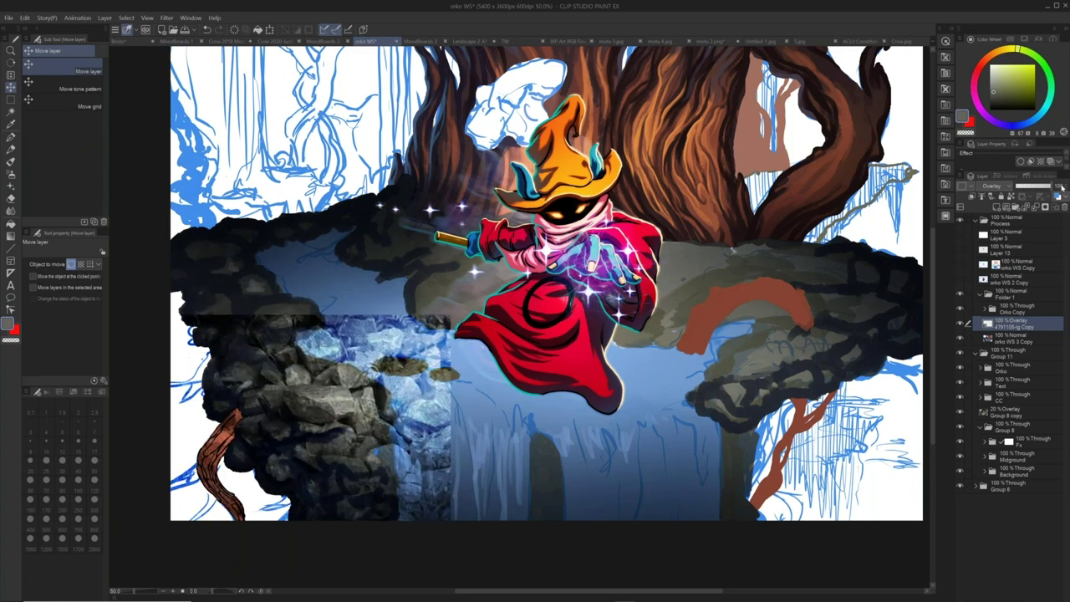
drag(1050, 188, 1037, 187)
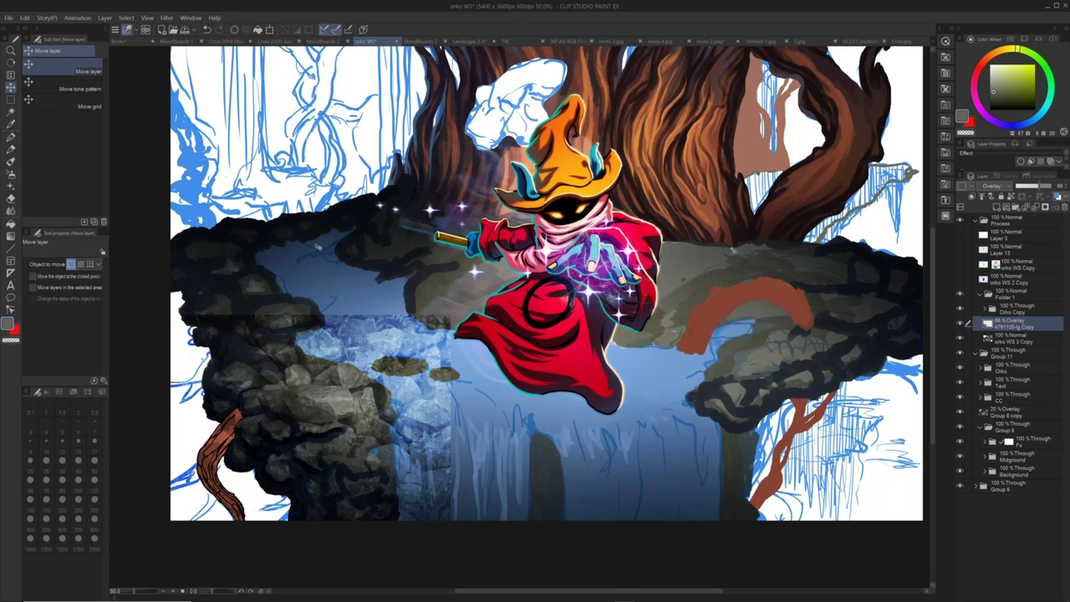
- Erase the rock photo from the water and waterfall beside the left ledge with the Hard eraser, enlarging it to size 170
key(e)
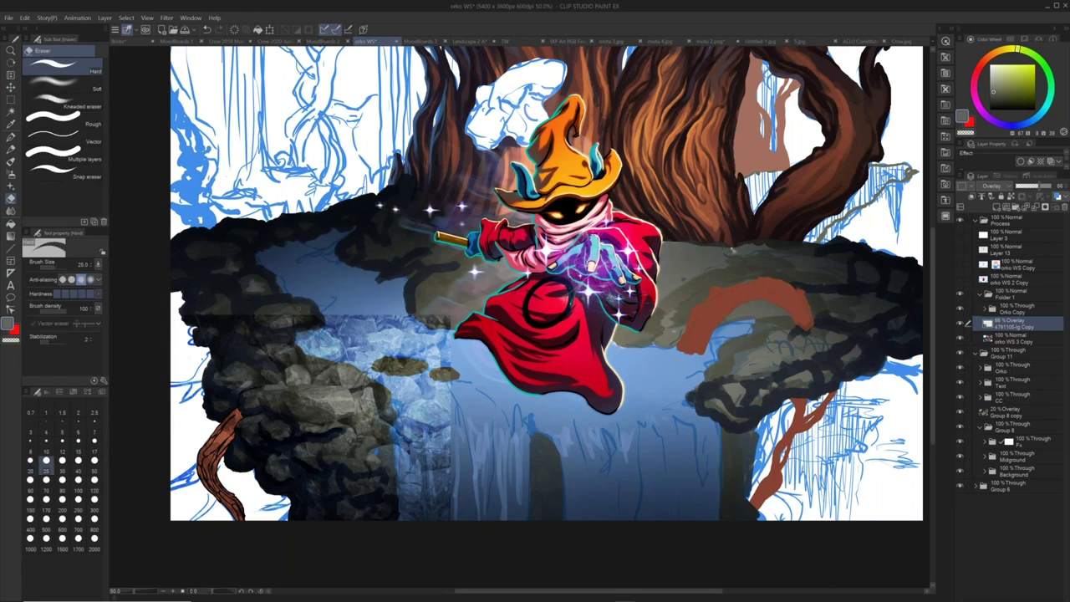
click(93, 461)
click(46, 480)
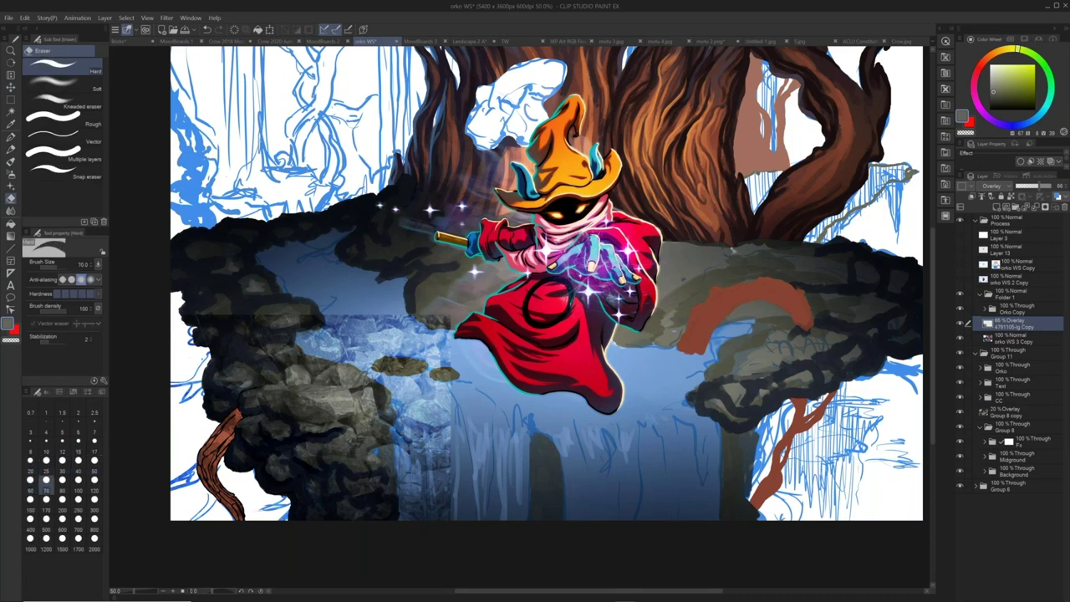
key(bracketright)
key(bracketright)
key(bracketright)
mouse_move(311, 326)
mouse_down()
mouse_move(351, 332)
mouse_move(384, 366)
mouse_move(436, 386)
mouse_move(426, 316)
mouse_move(408, 443)
mouse_move(426, 402)
mouse_move(436, 410)
mouse_move(444, 532)
mouse_up()
key(bracketright)
key(bracketright)
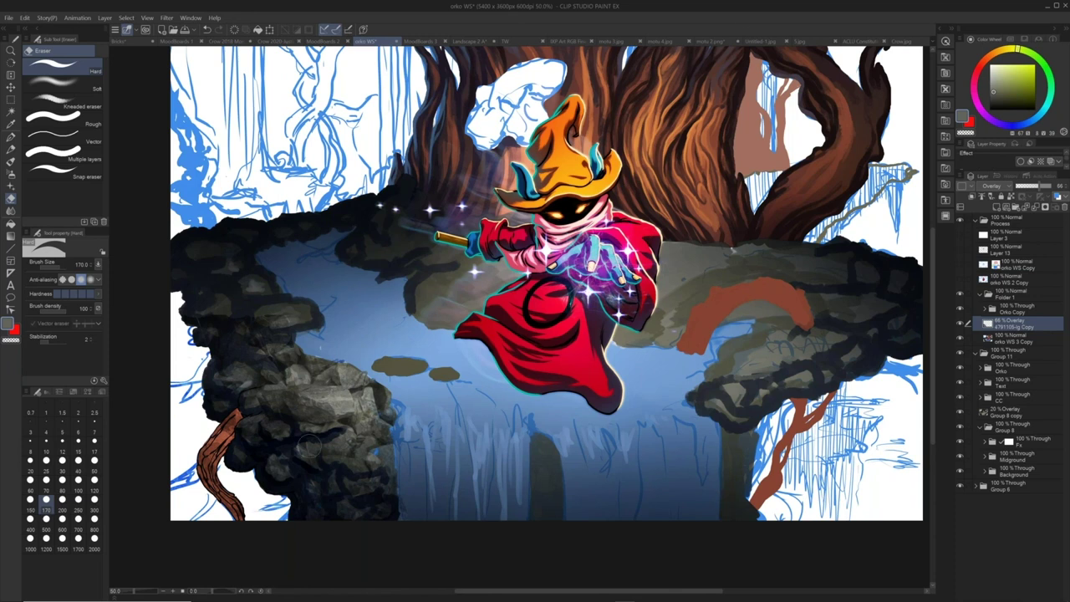
- On the orko WS 3 Copy layer, paint dark shadows between the left rocks in a sampled near-black blue with the Oil paint brush at size 80
key(b)
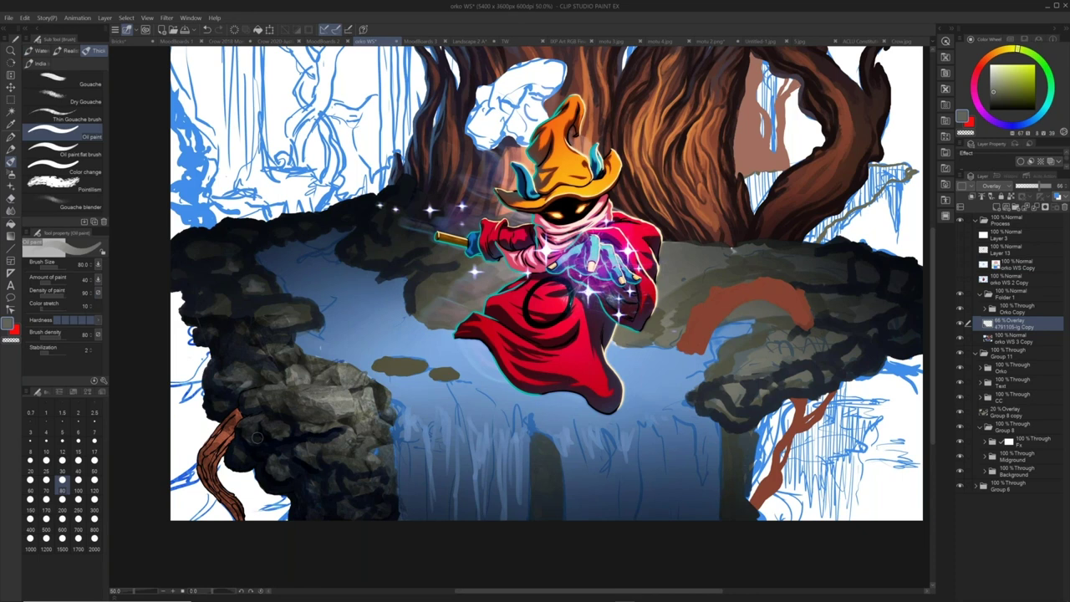
alt+click(280, 409)
key(alt+[)
key(b)
key(])
key(])
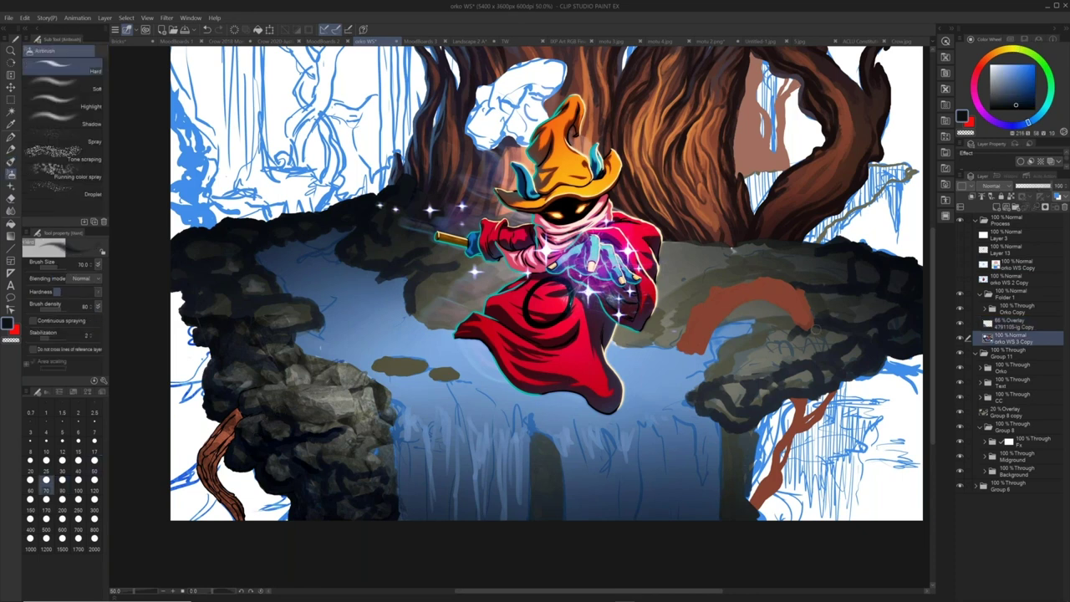
key(])
key(bracketleft)
key(b)
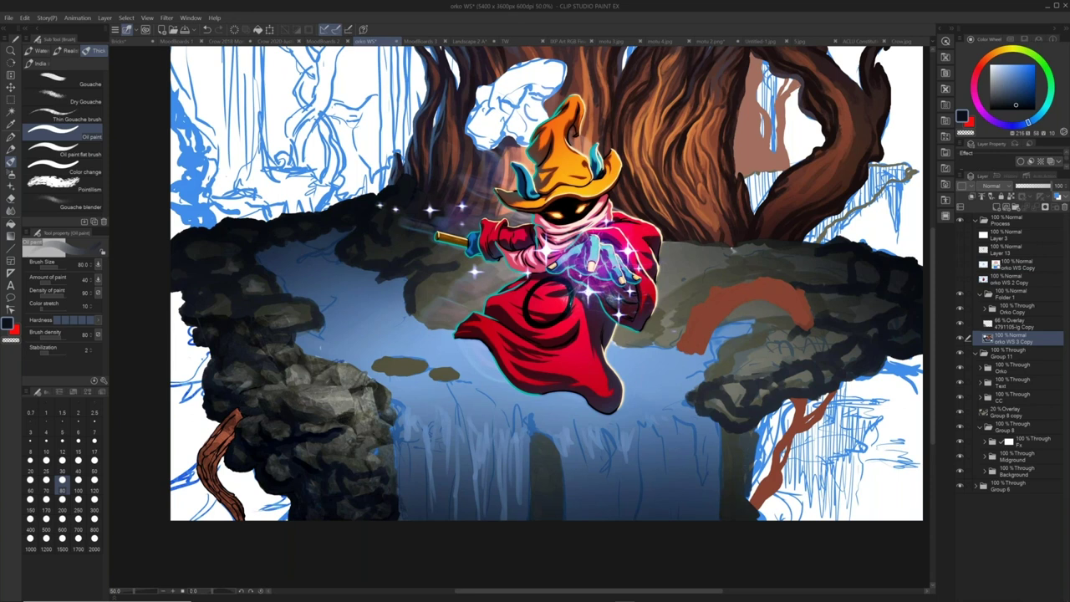
drag(368, 397, 355, 413)
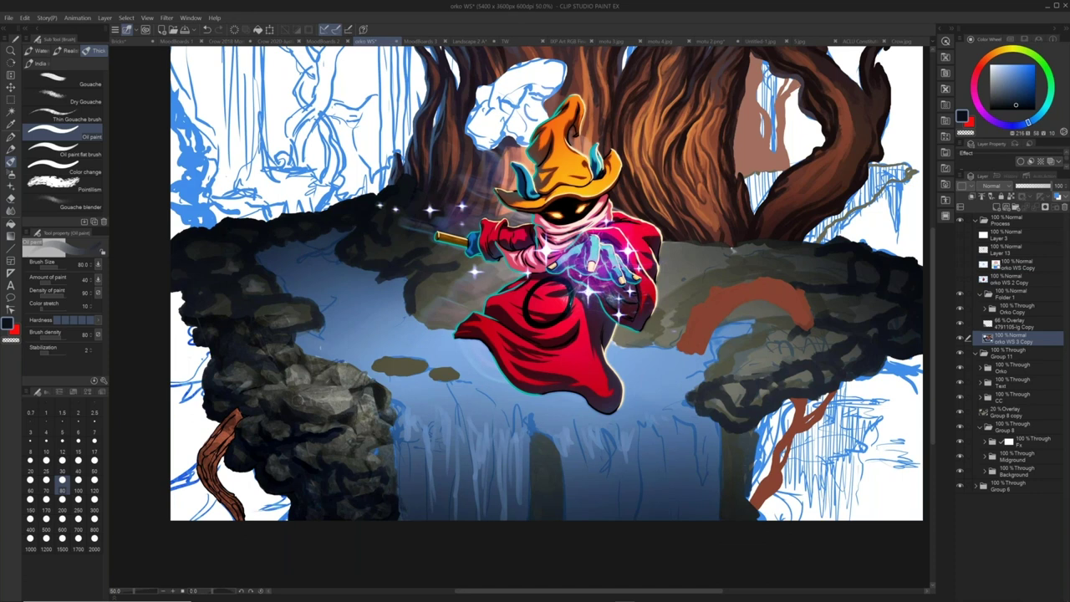
- Sample a lighter grey from the rocks and paint highlights on the upper part of the left ledge
key(x)
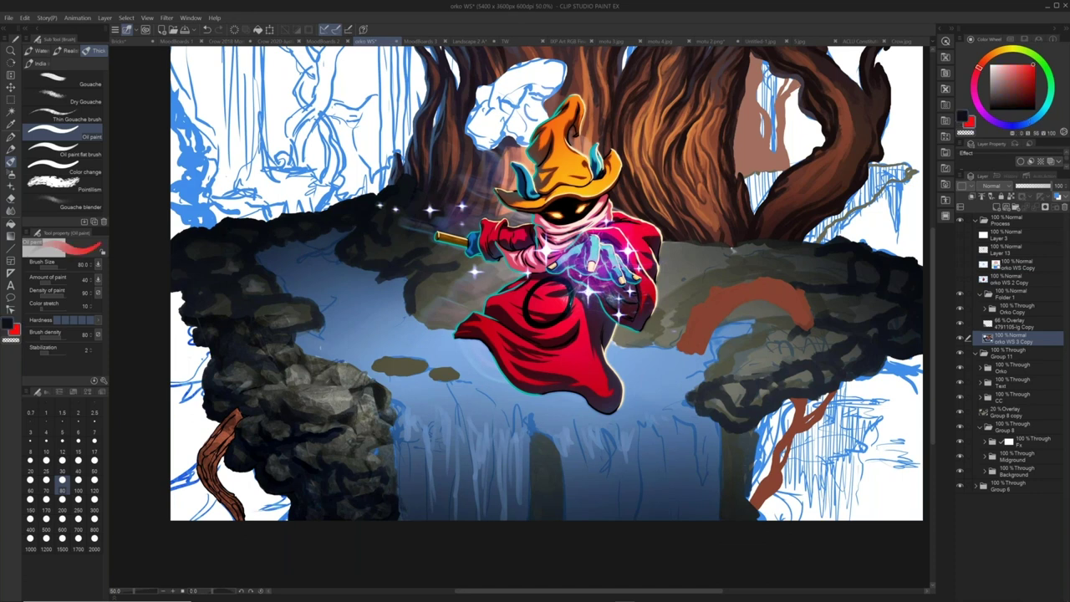
alt+click(333, 393)
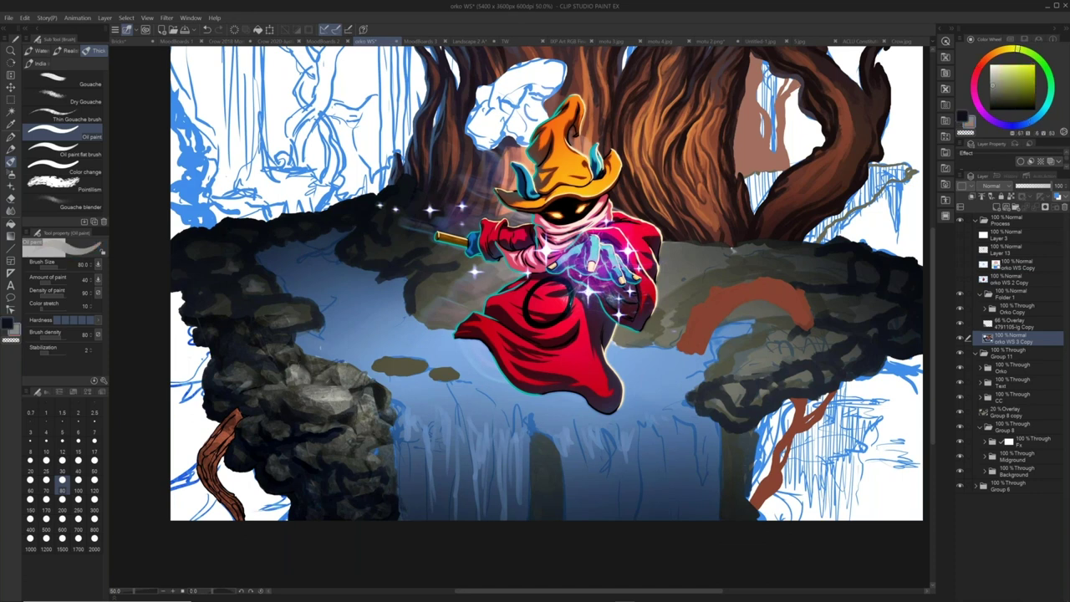
drag(300, 316, 271, 317)
- Sample the dark blue of the rock shadows and shade the hanging root below the left ledge
alt+click(276, 322)
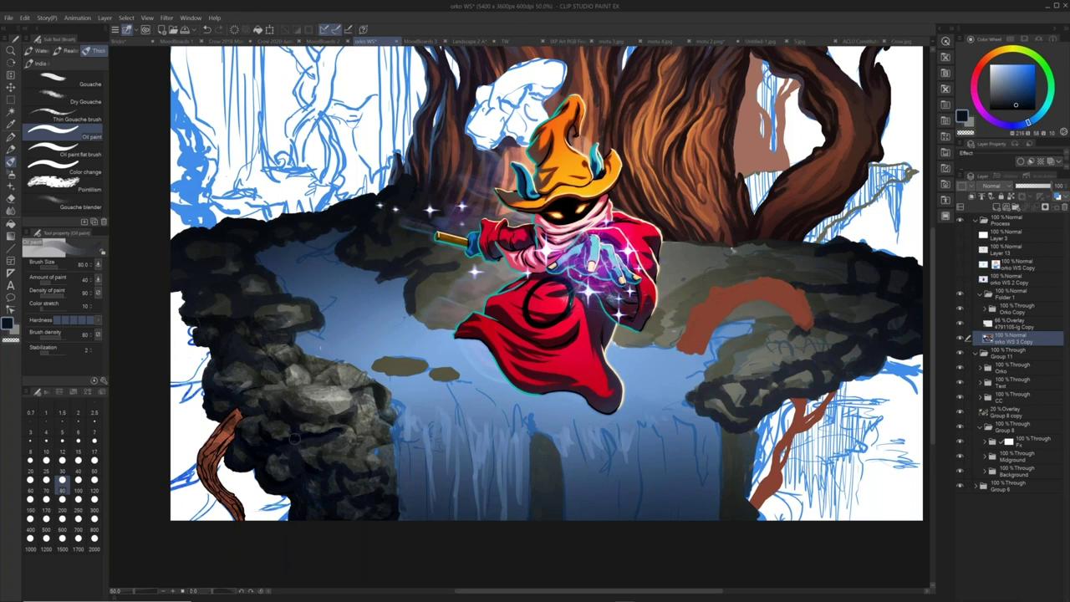
alt+click(277, 459)
mouse_move(237, 415)
mouse_down()
mouse_move(210, 451)
mouse_move(231, 497)
mouse_up()
- Sample dark and light greys from the left rocks and paint further stone facets and highlights across the ledge
alt+click(281, 412)
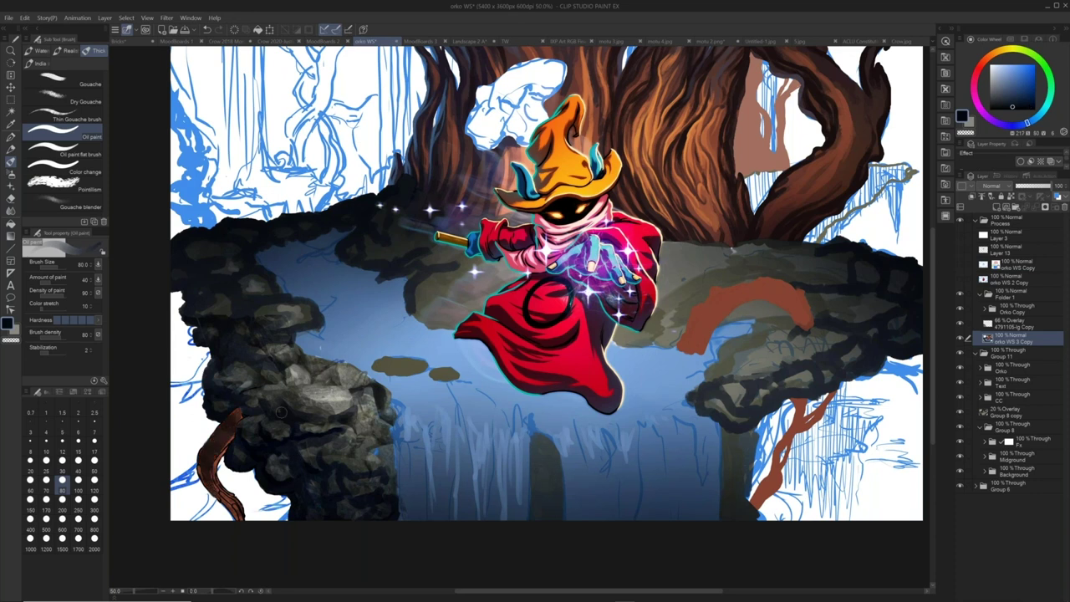
alt+click(294, 433)
alt+click(293, 409)
mouse_move(296, 377)
mouse_down()
mouse_move(278, 313)
mouse_move(266, 316)
mouse_up()
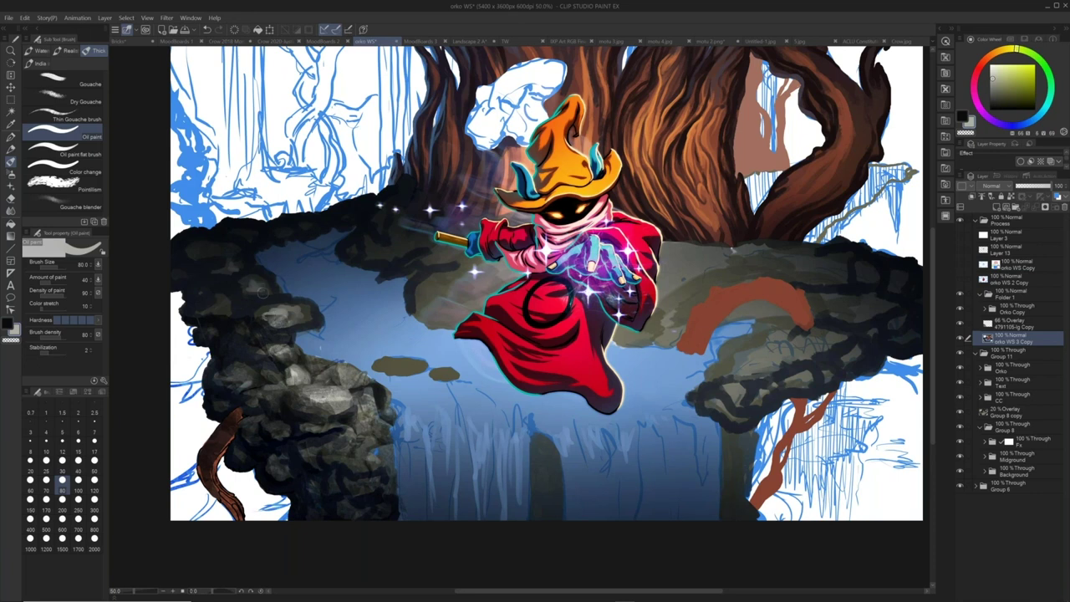
drag(345, 438, 343, 454)
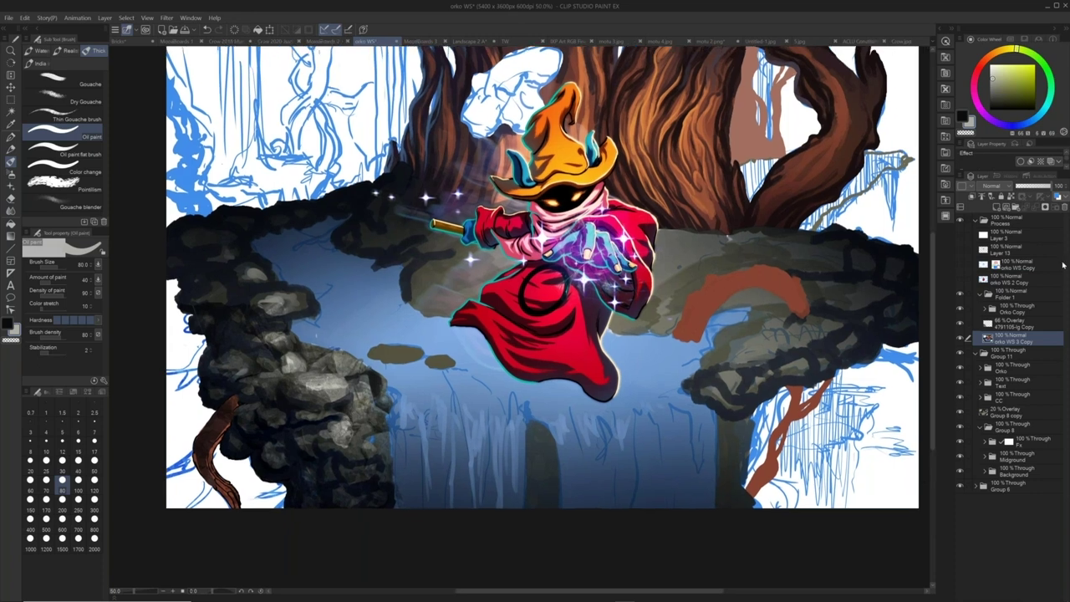
- Duplicate the Overlay rock photo layer and move the copy over the right rock ledge
click(995, 325)
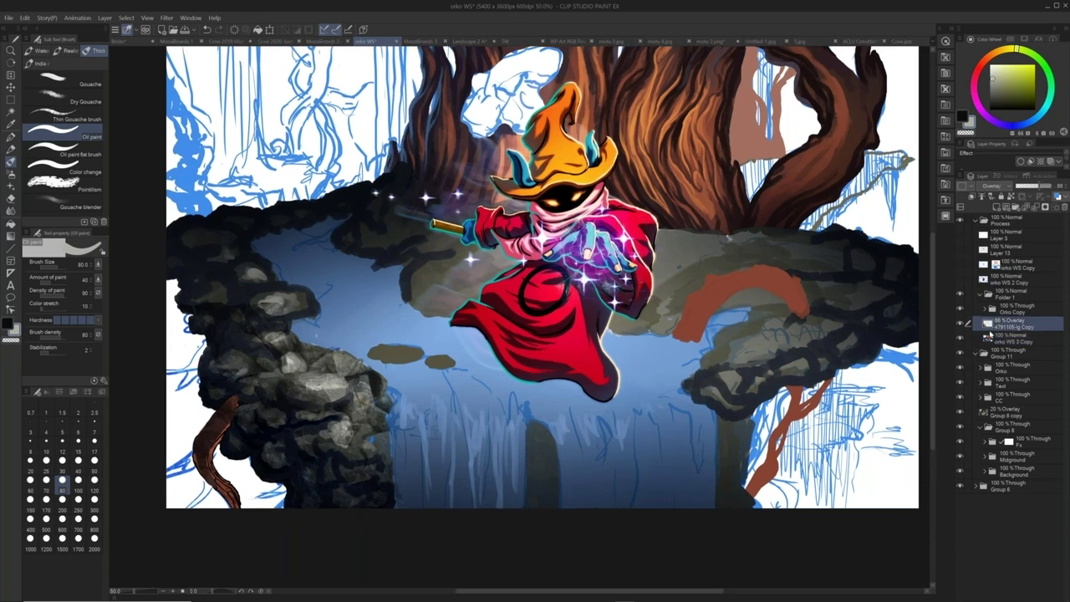
key(ctrl+j)
key(k)
drag(604, 416, 816, 367)
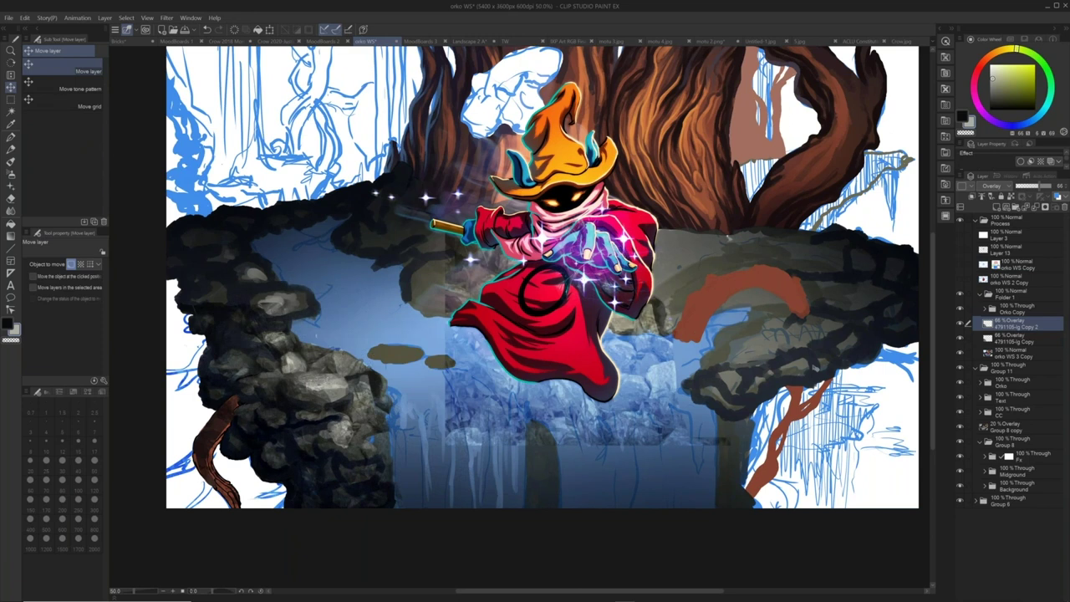
drag(733, 381, 924, 382)
drag(773, 292, 801, 318)
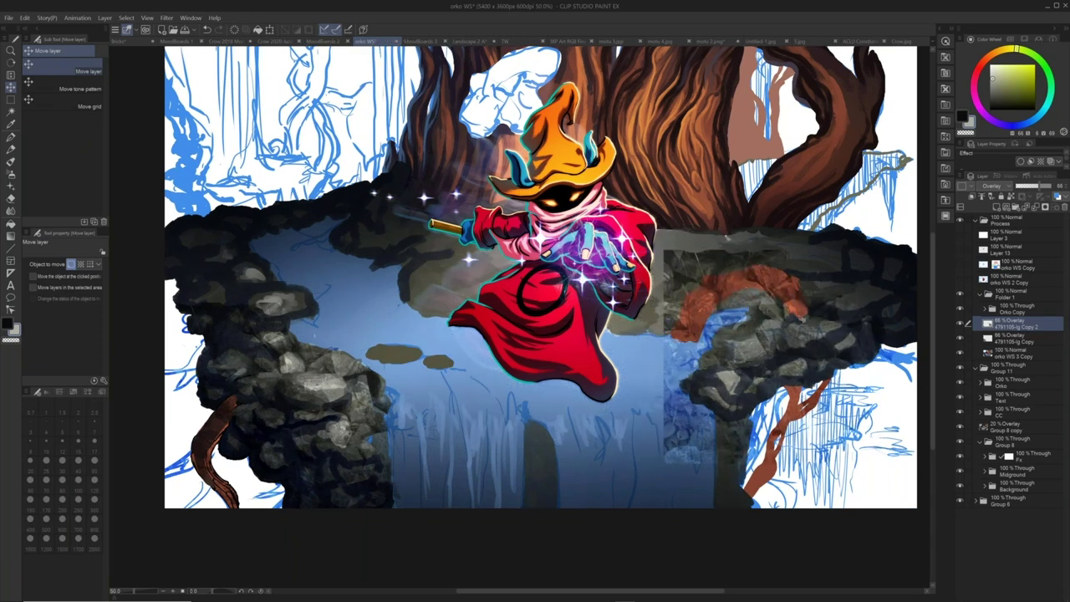
- Erase the copied rock photo from the water, the brown root and the flat ground around the right ledge
key(e)
drag(679, 351, 704, 280)
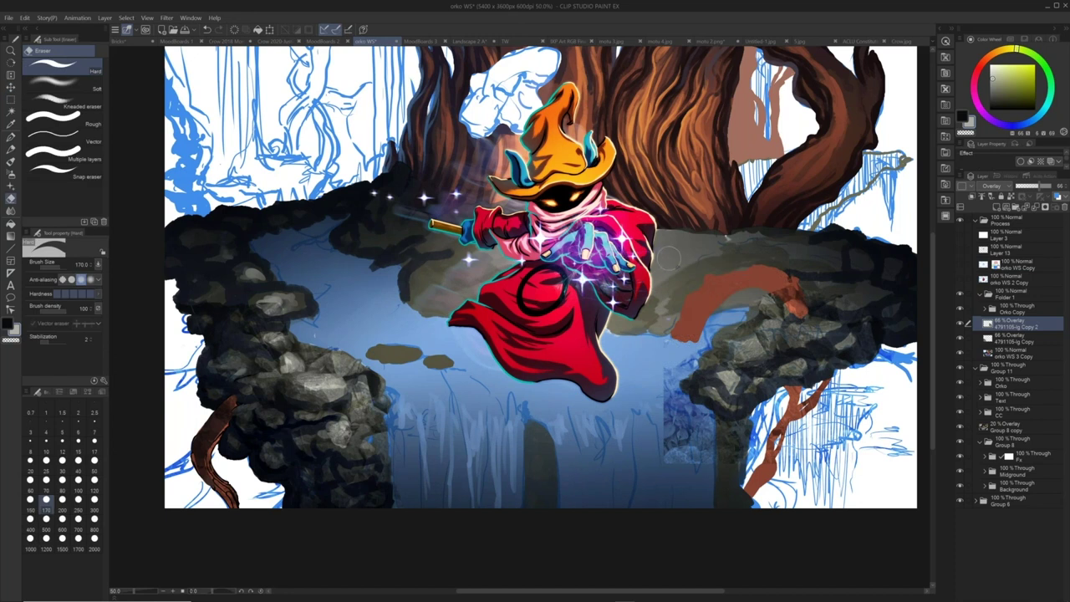
mouse_move(673, 368)
mouse_down()
mouse_move(694, 435)
mouse_move(710, 418)
mouse_move(731, 451)
mouse_move(710, 447)
mouse_up()
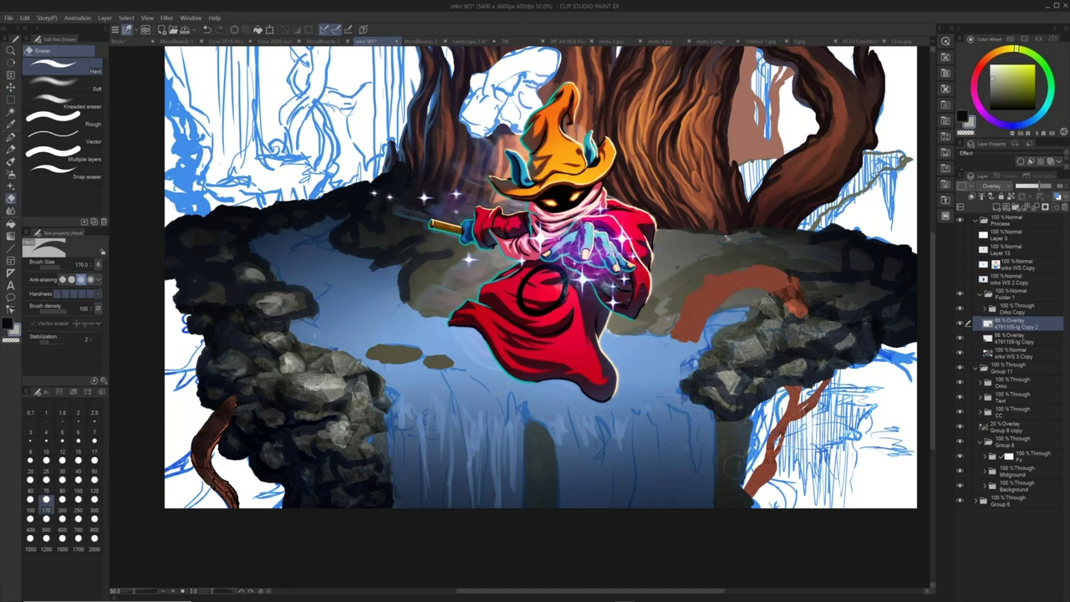
- On the original rock photo layer, sample dark tones from the left ledge and paint over its upper rocks with the Oil paint brush
click(999, 337)
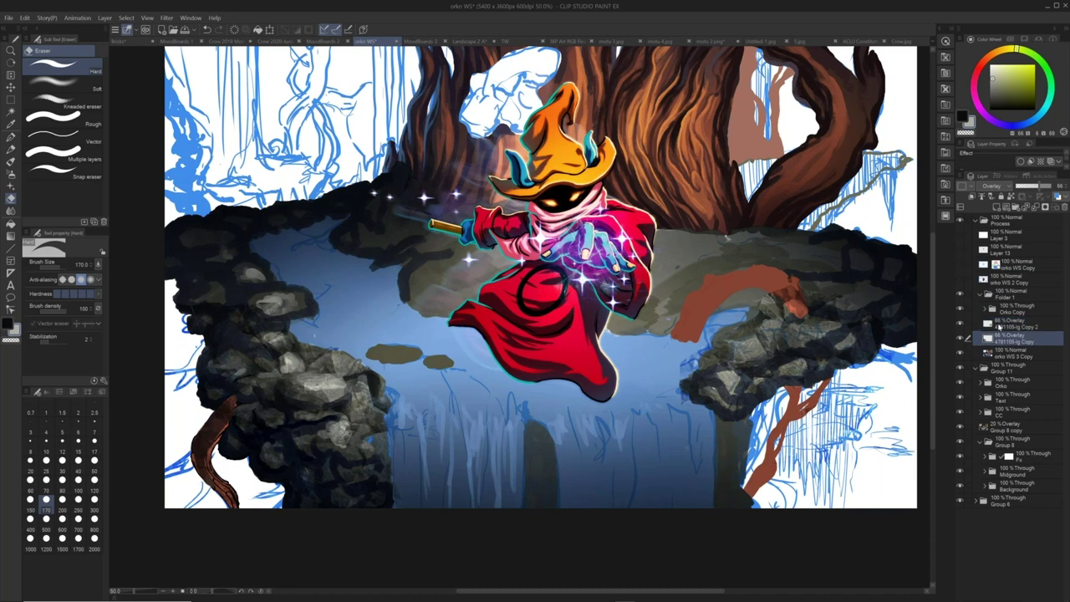
key(b)
alt+click(278, 336)
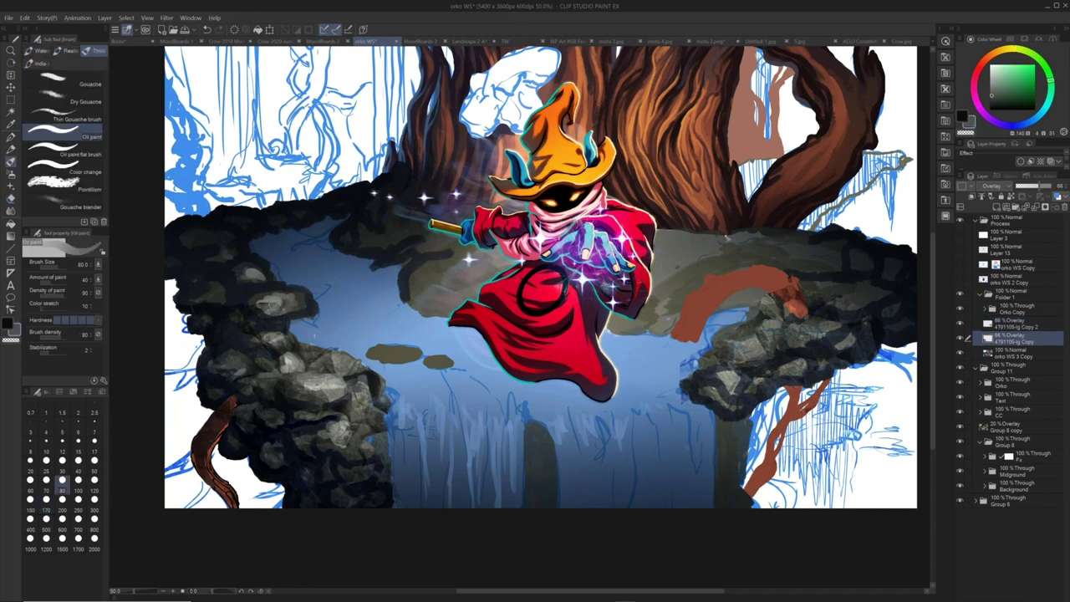
alt+click(236, 293)
mouse_move(236, 292)
mouse_down()
mouse_move(254, 321)
mouse_move(304, 291)
mouse_up()
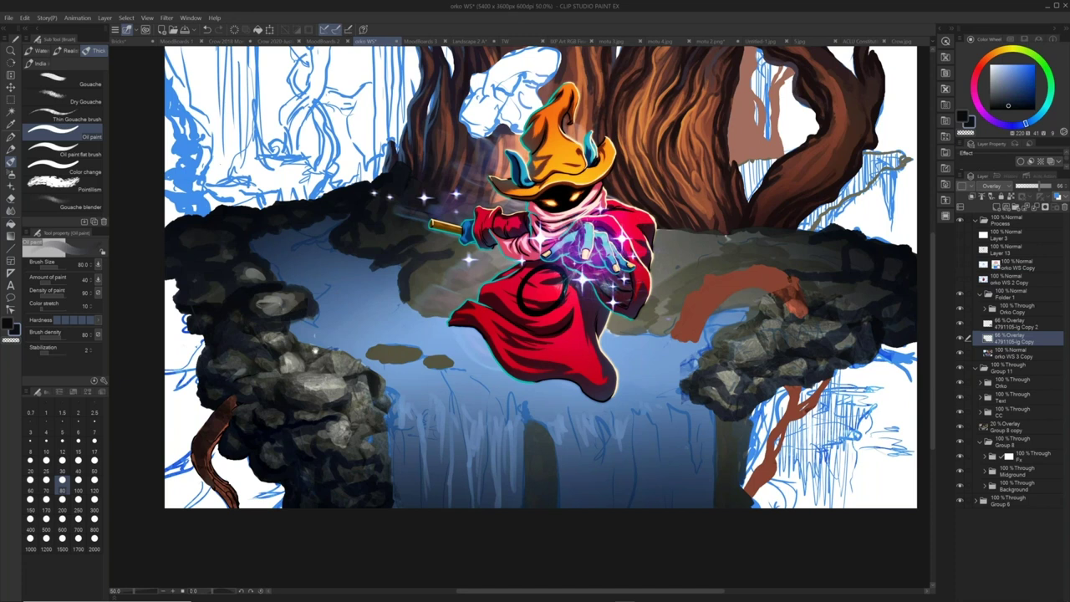
drag(315, 350, 314, 352)
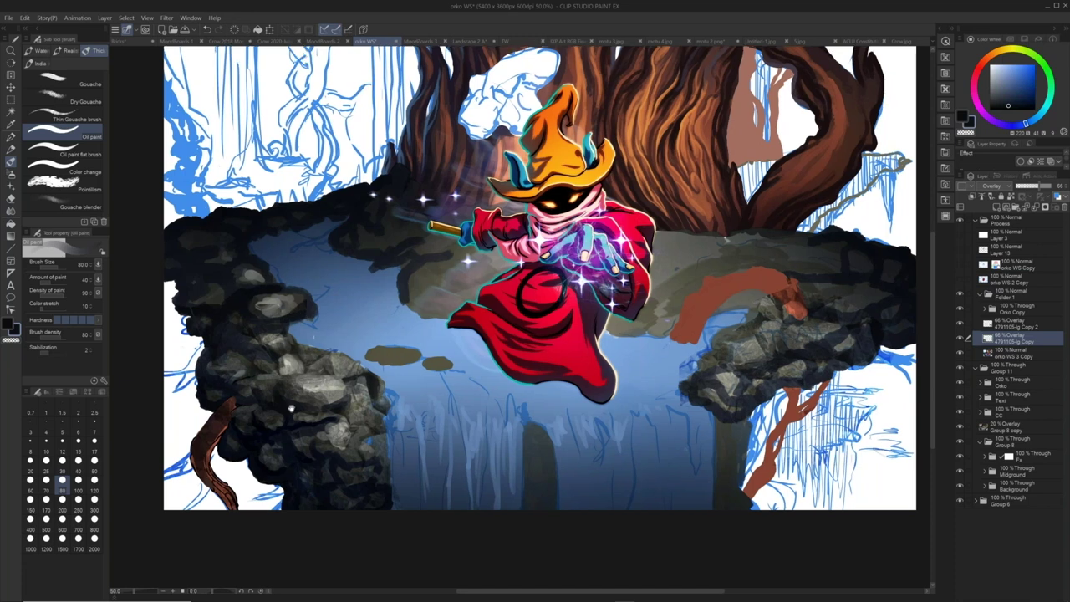
drag(291, 409, 272, 467)
drag(660, 181, 657, 182)
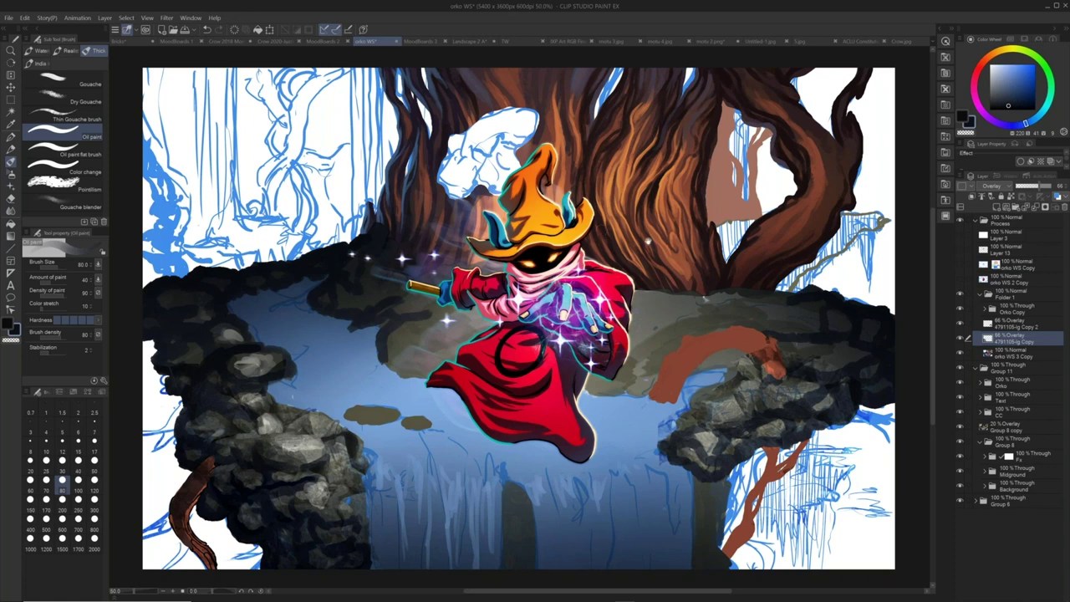
drag(644, 227, 636, 205)
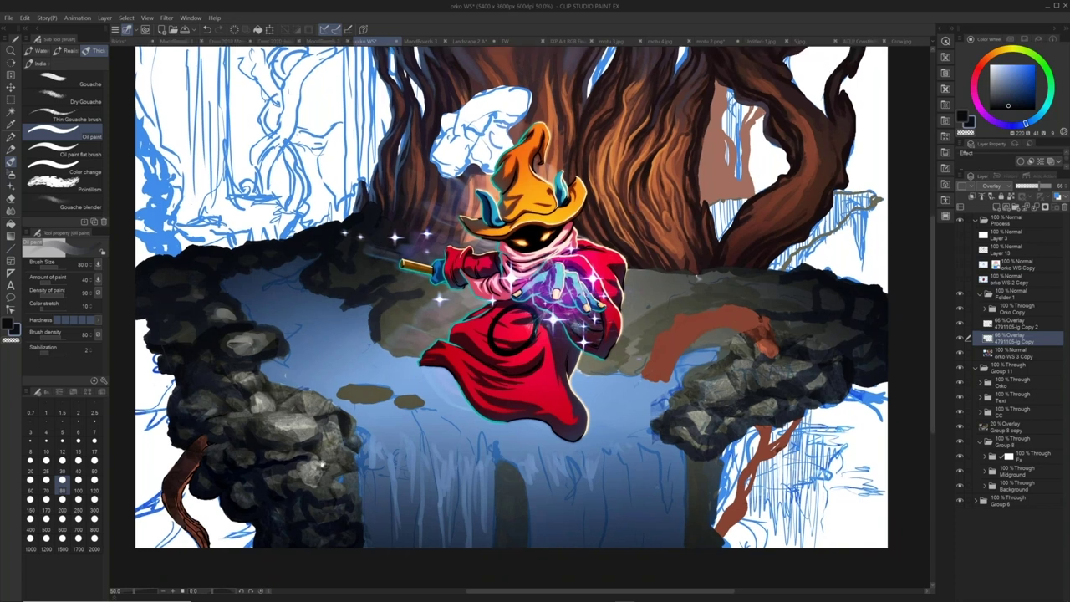
drag(339, 406, 342, 399)
drag(513, 378, 538, 287)
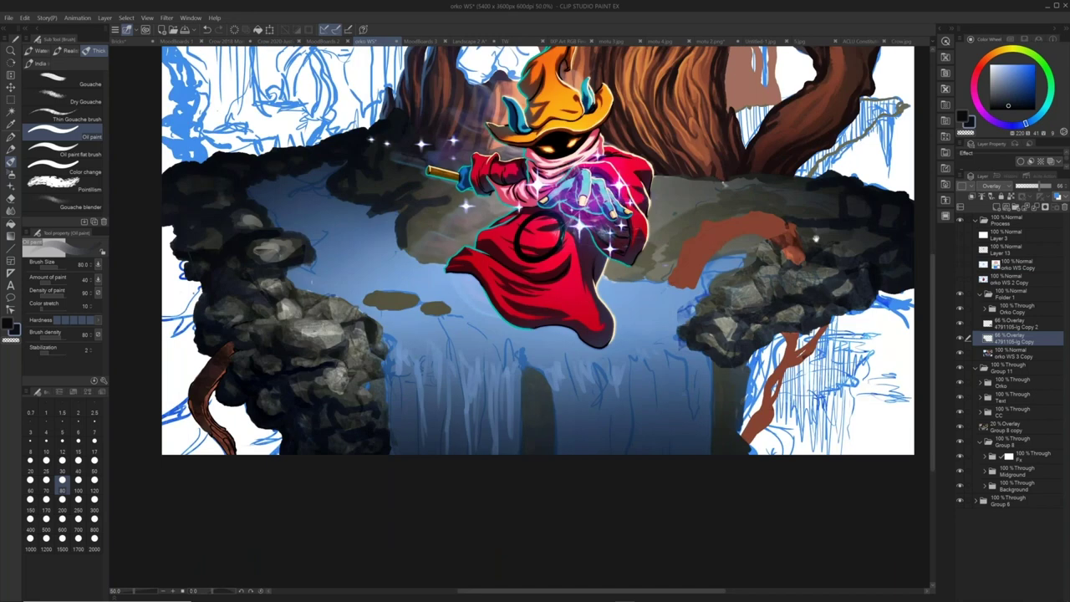
drag(815, 238, 817, 250)
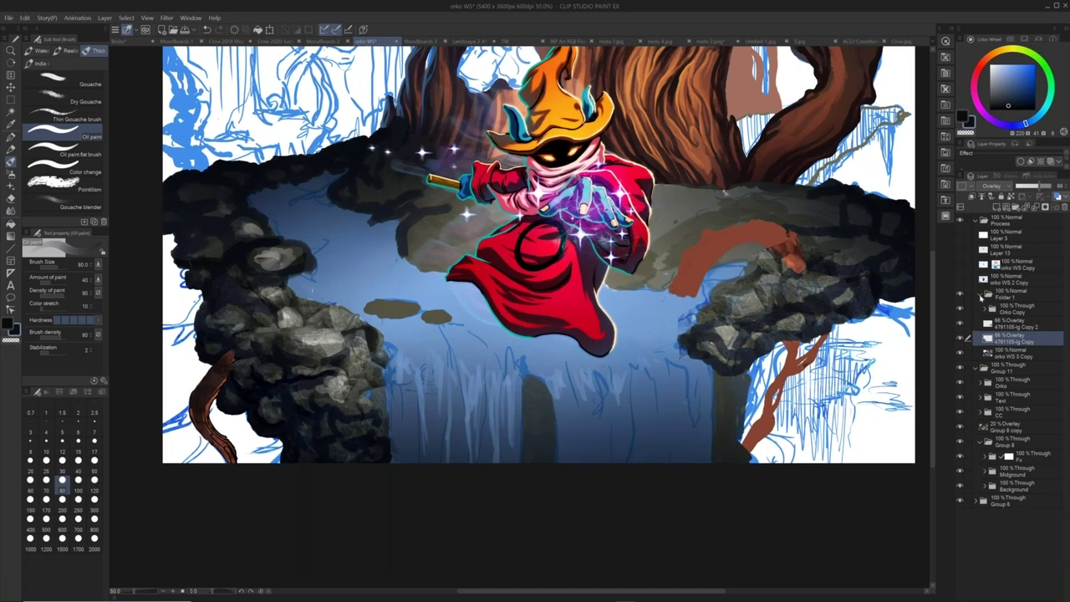
- Collapse Folder 1 and hide it to uncover the finished Orko background painting
click(982, 295)
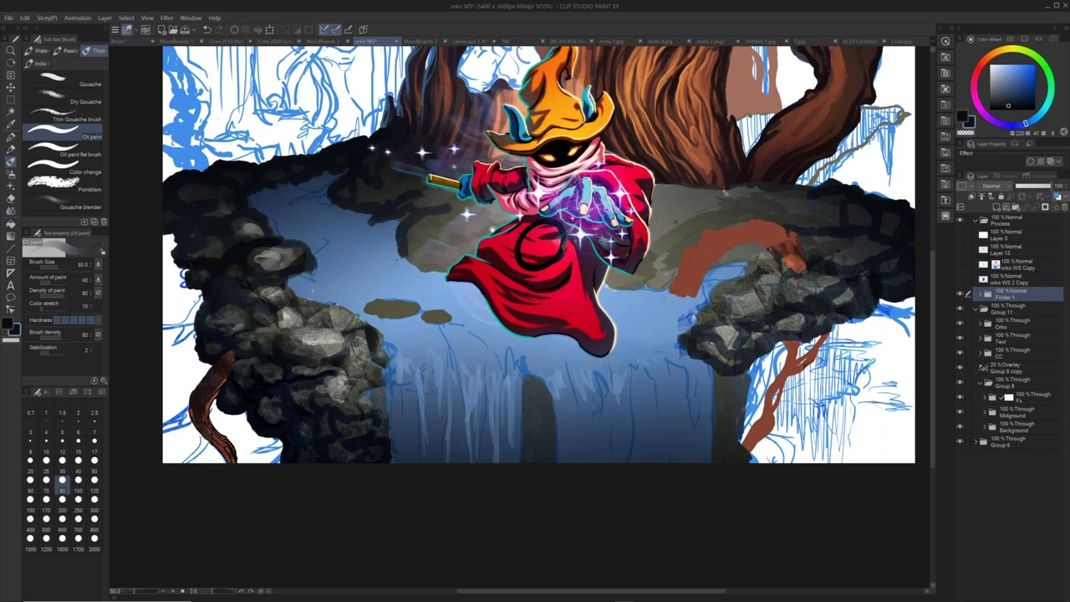
drag(492, 230, 434, 326)
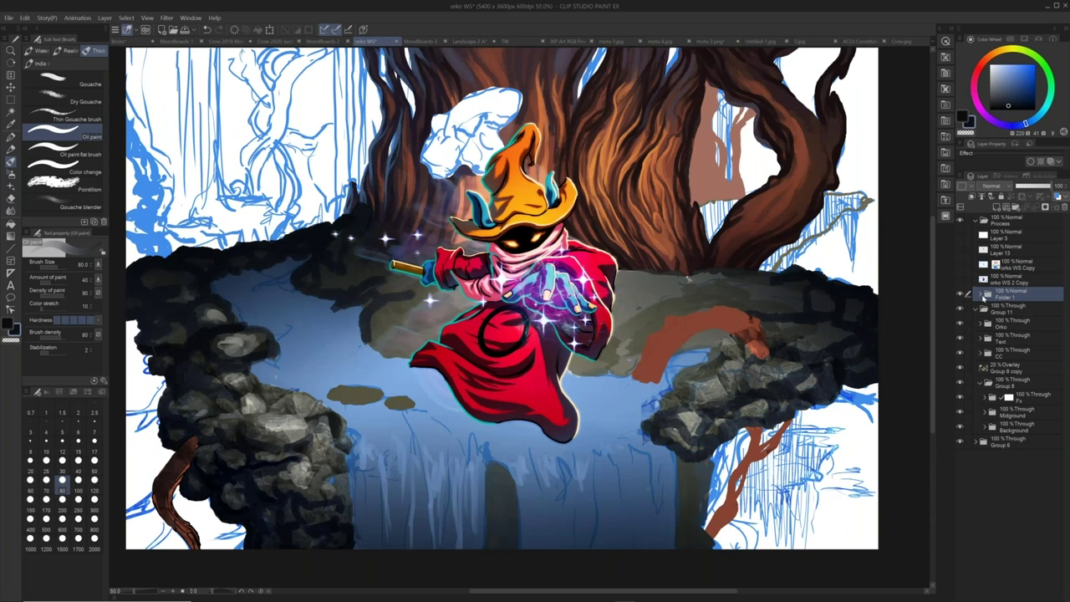
click(962, 294)
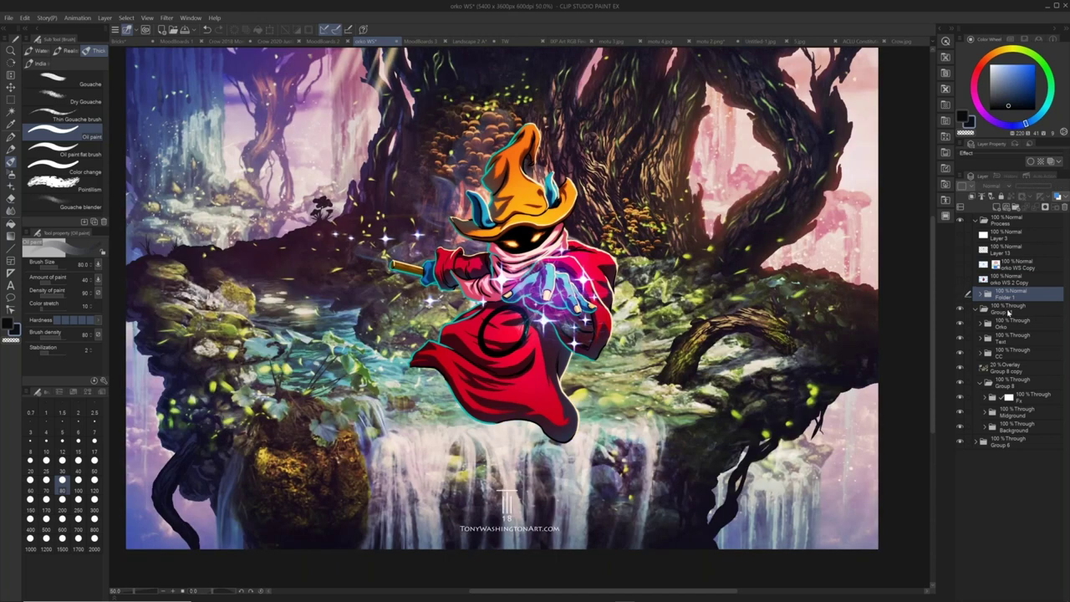
- Hide the Text, Orko and CC folders and the Group 8 copy overlay layer inside Group 11
click(1006, 310)
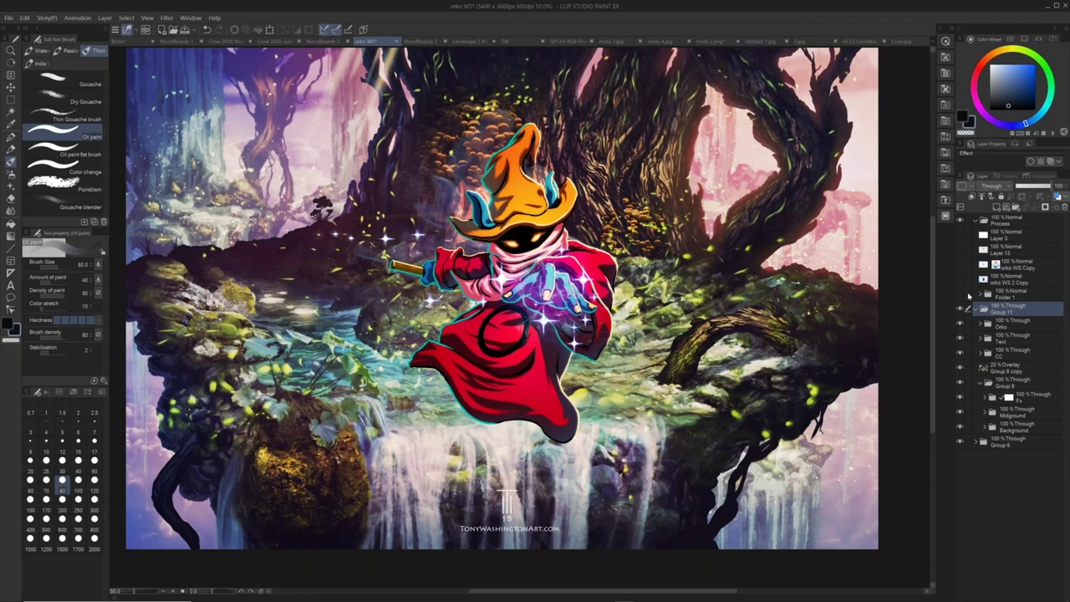
click(960, 339)
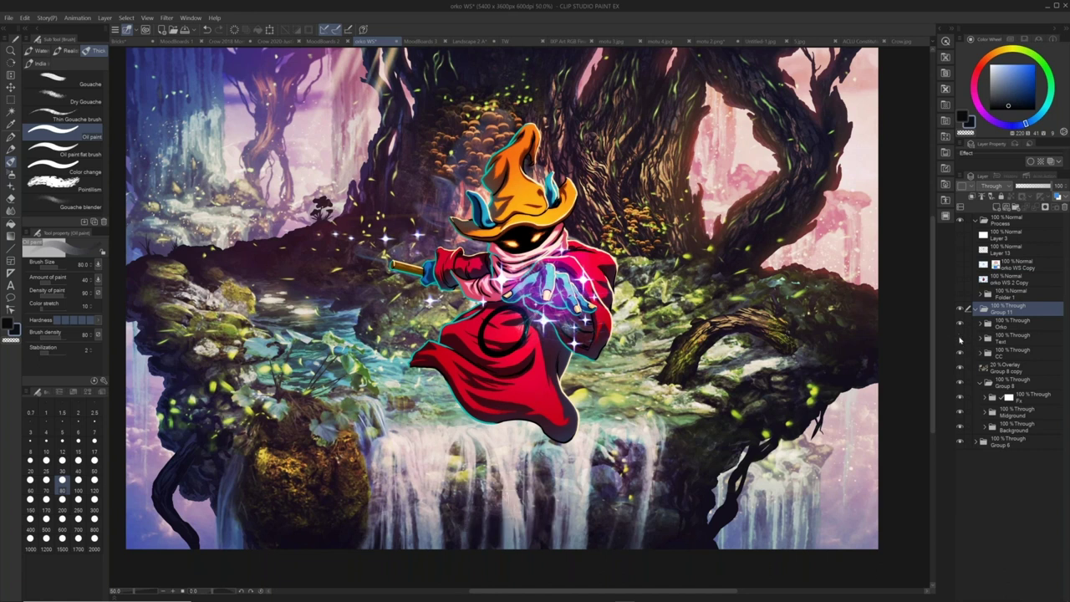
click(961, 324)
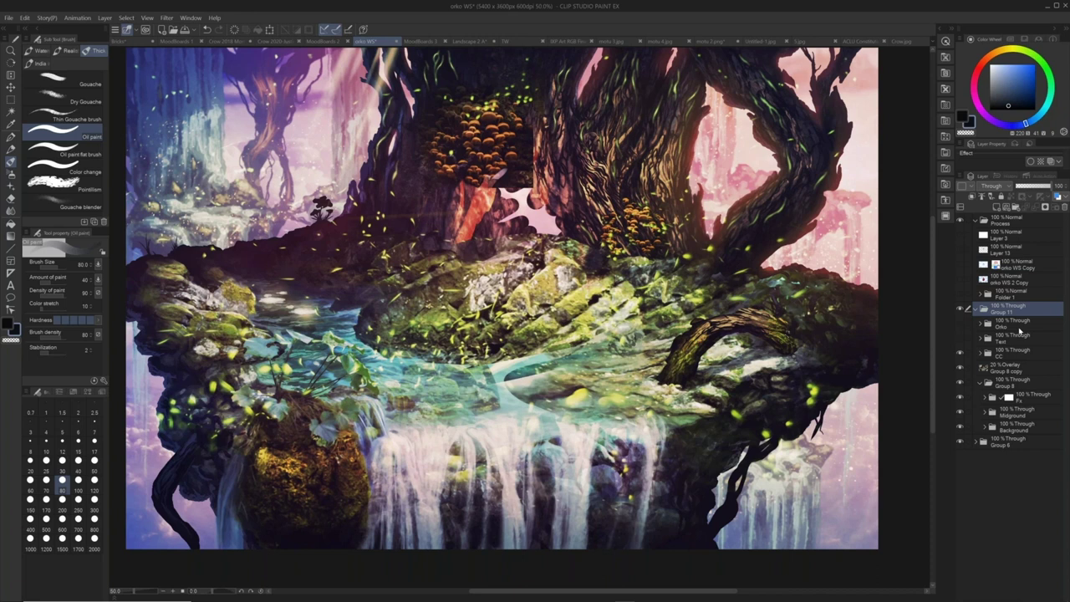
click(1019, 327)
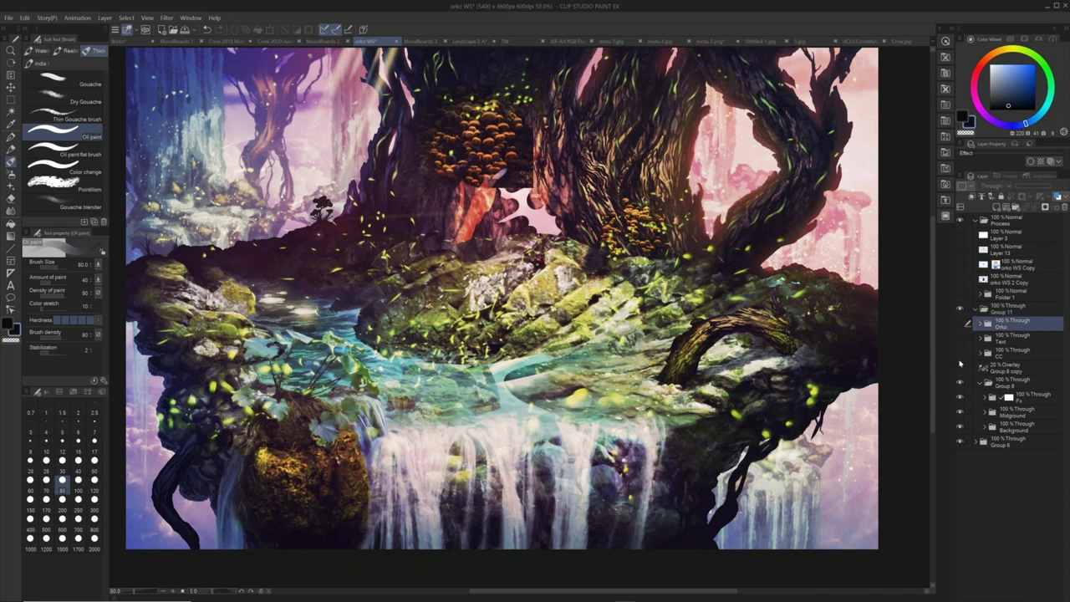
click(960, 365)
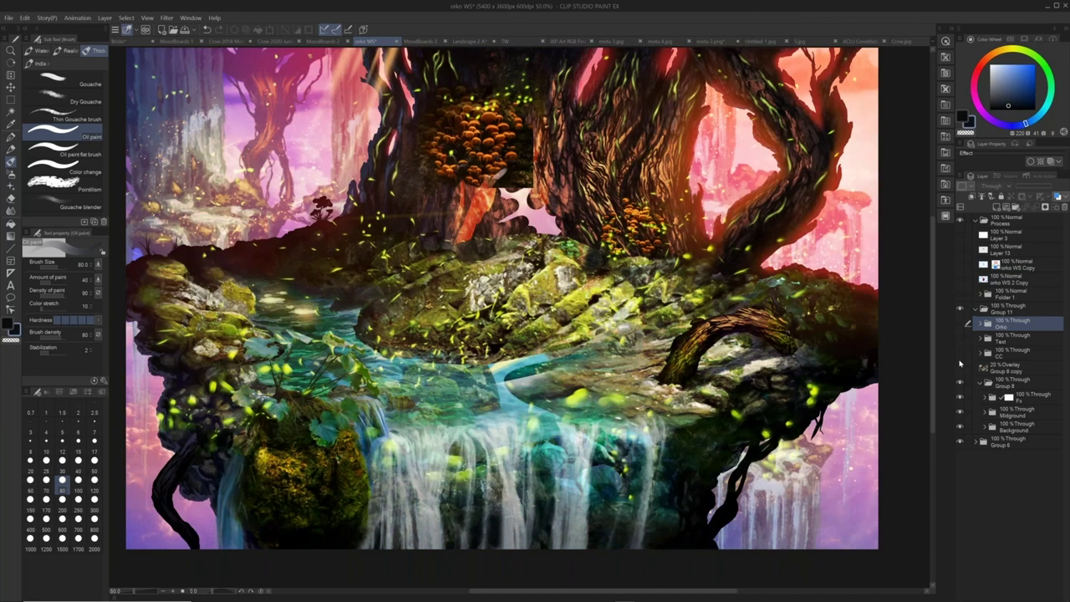
- Temporarily hide the Fx and Midground folders of Group 8 and expand the Background folder to inspect the background on its own
click(997, 398)
click(960, 398)
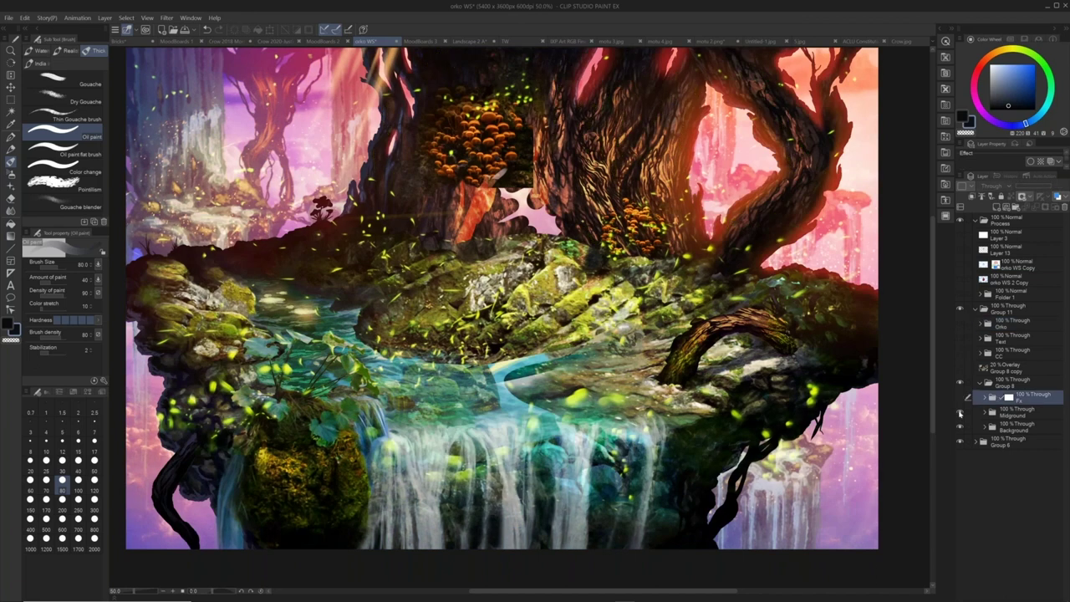
click(960, 411)
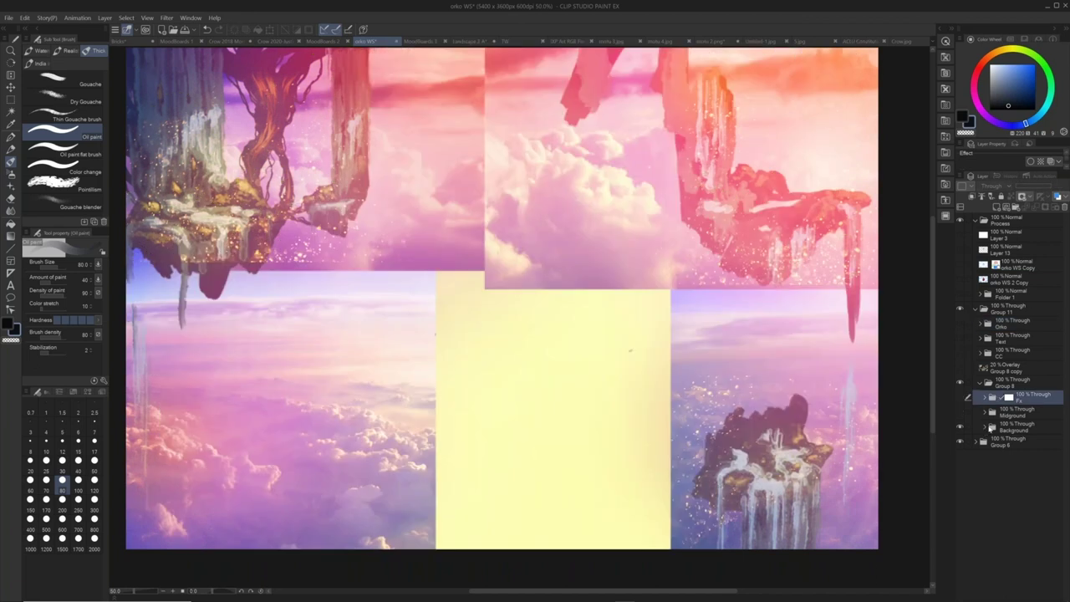
click(984, 428)
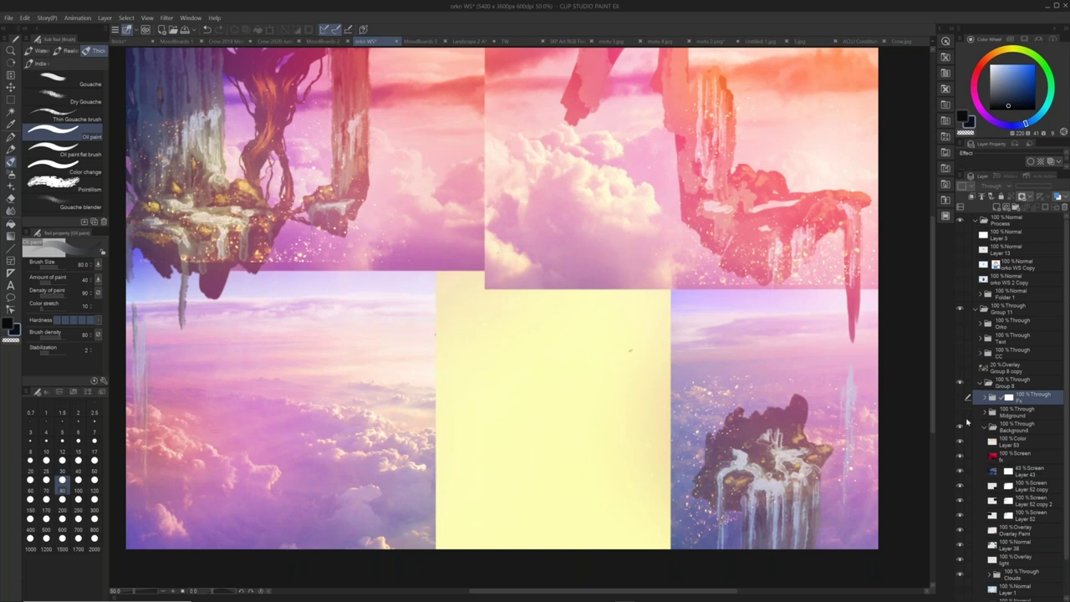
click(960, 413)
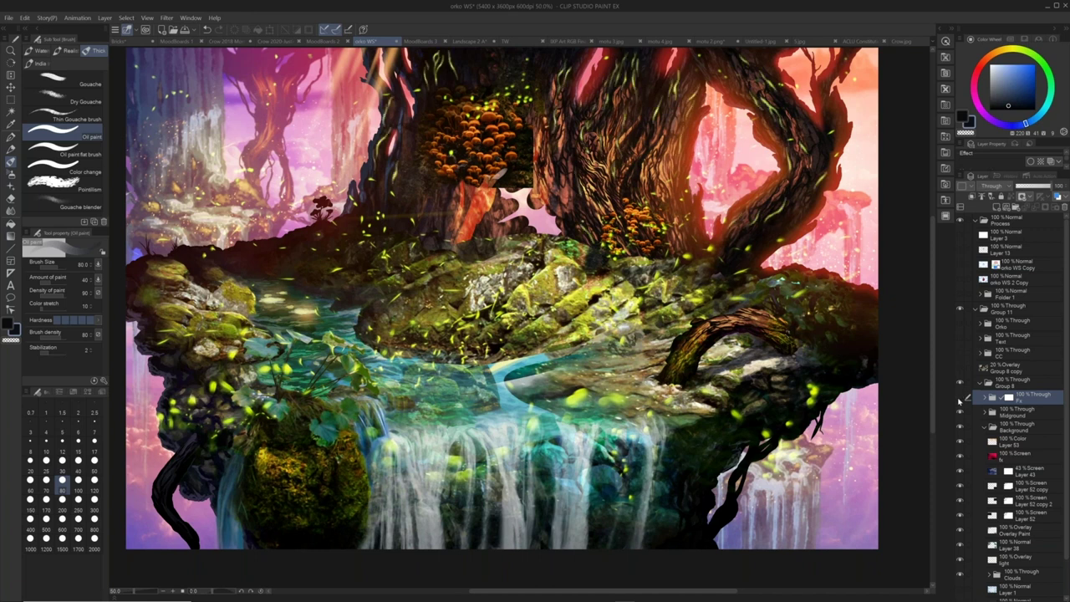
click(961, 382)
- Toggle the Group 8 copy overlay layer and the Midground folder on and off to compare the painting with and without them
click(991, 371)
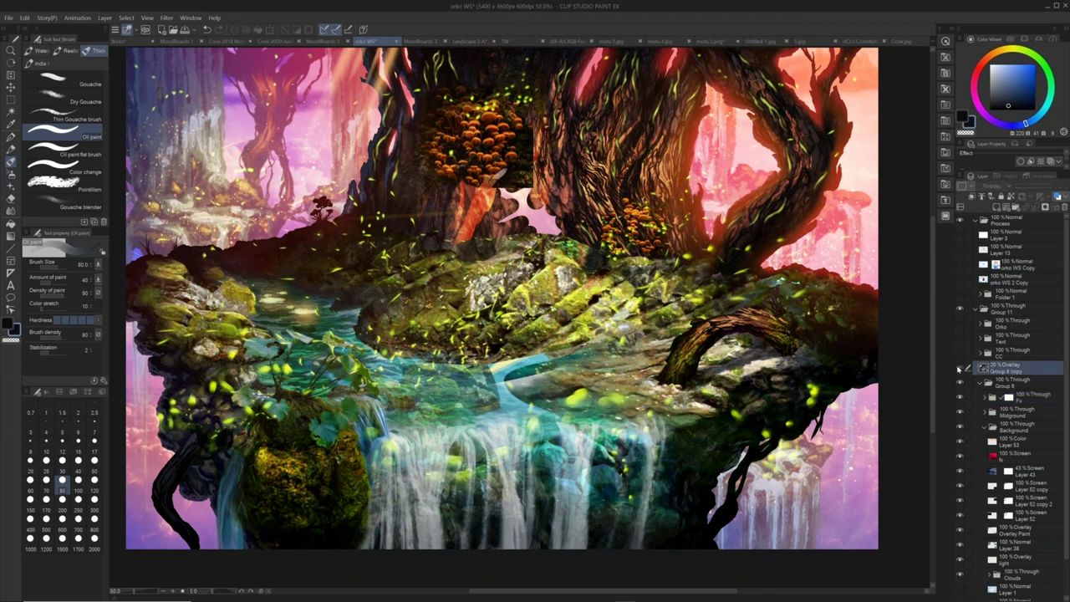
click(960, 368)
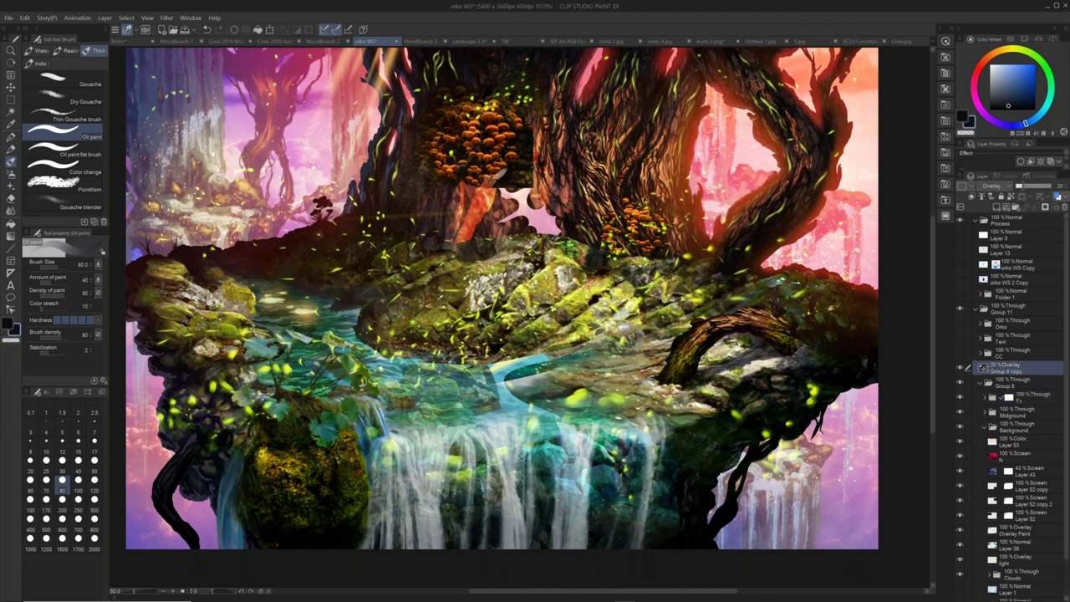
click(960, 367)
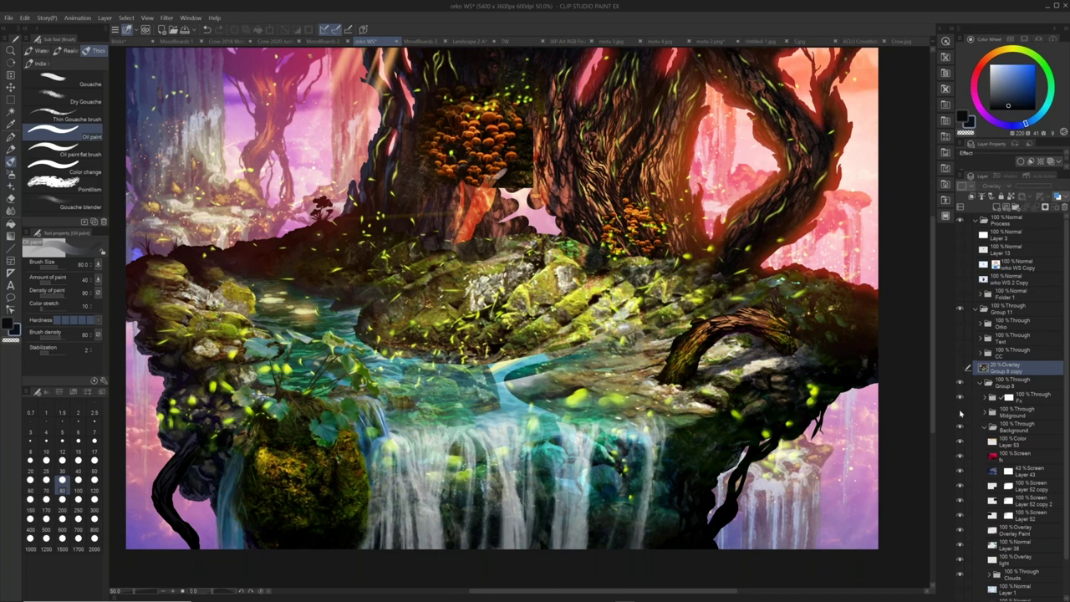
click(960, 411)
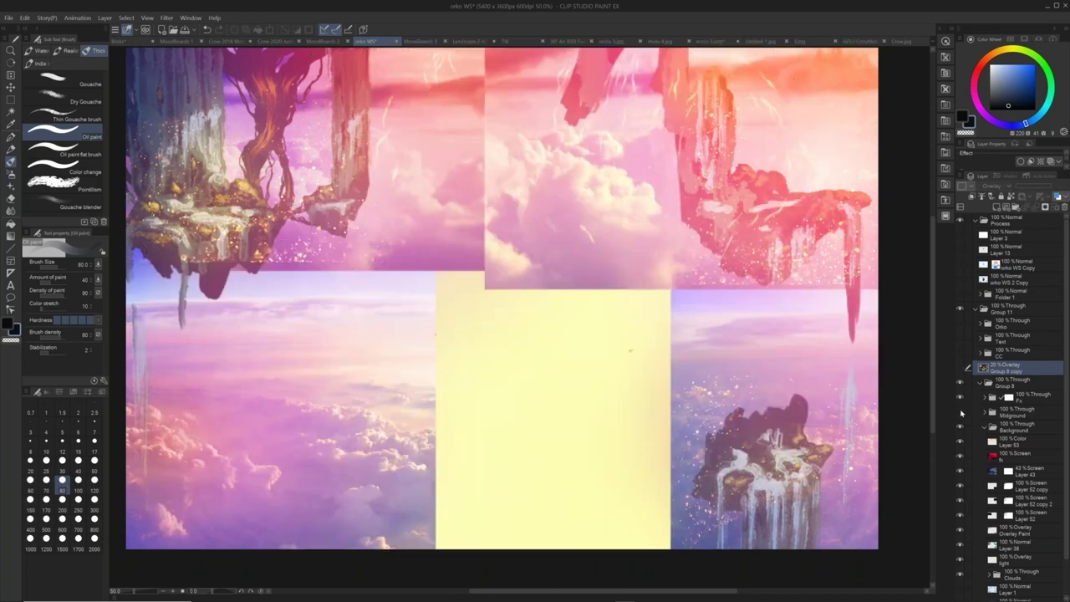
click(961, 411)
- Expand the Midground folder, select its Fx folder, and collapse the Group 2 and Background subfolders
click(985, 413)
click(1003, 441)
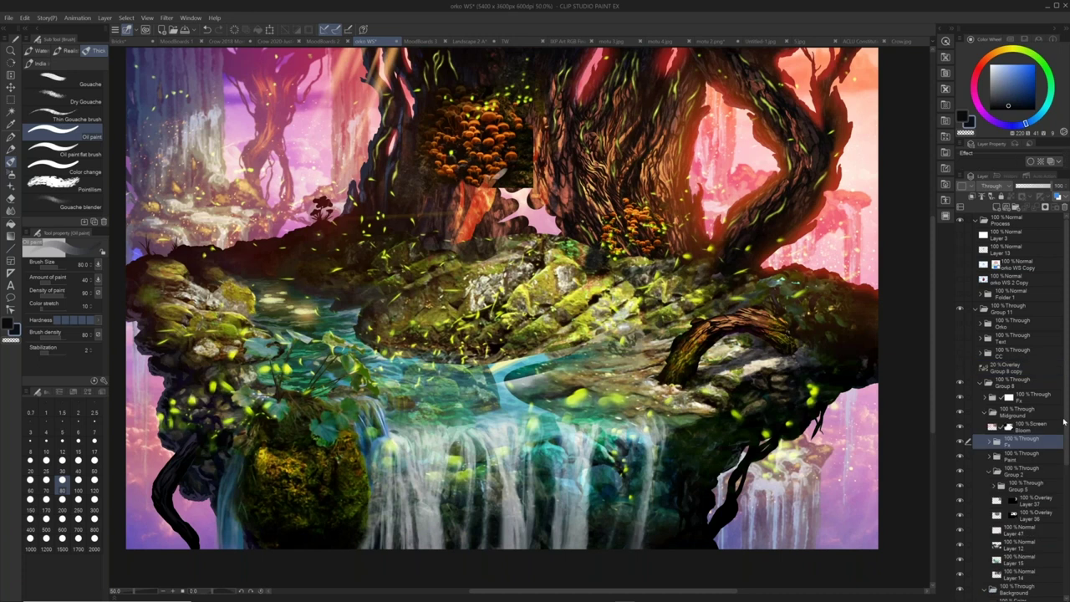
scroll(994, 401, down, 2)
click(985, 384)
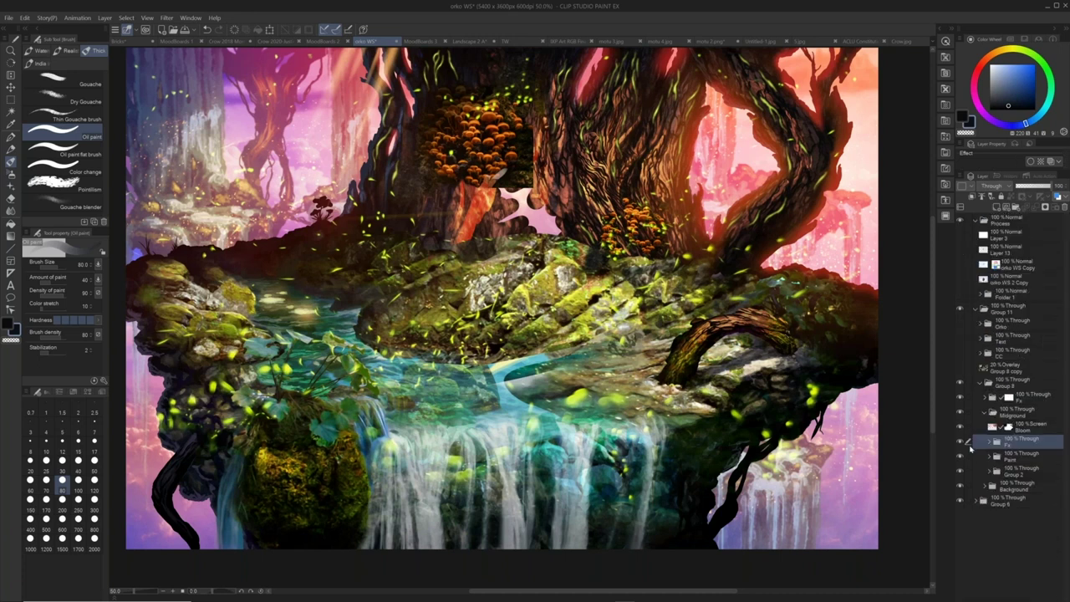
- Toggle the Midground's Fx folder on and off to compare the scene with and without its light effects and fireflies
click(962, 441)
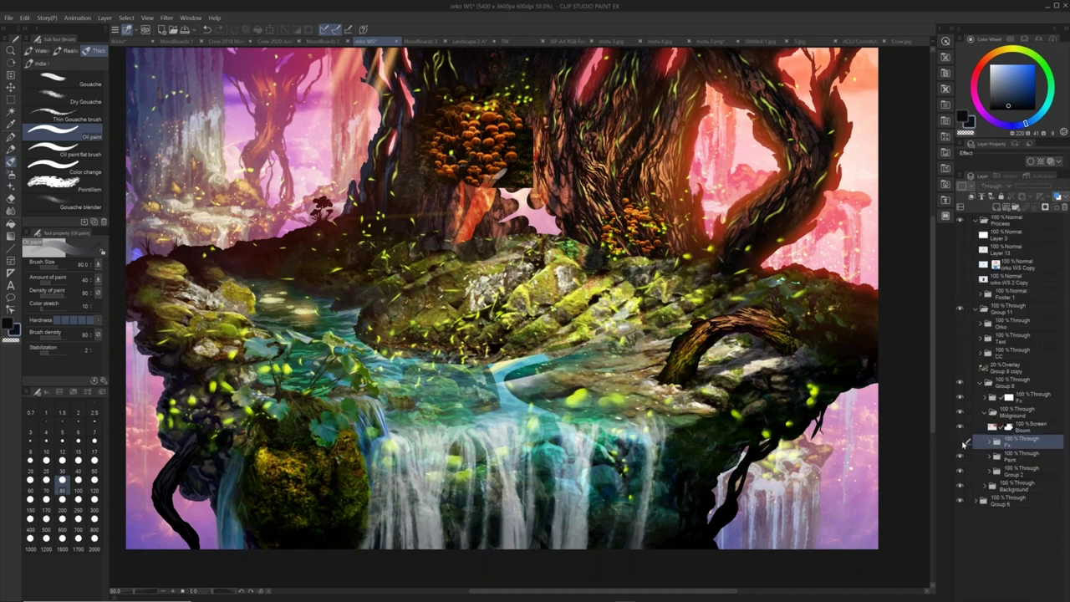
click(963, 443)
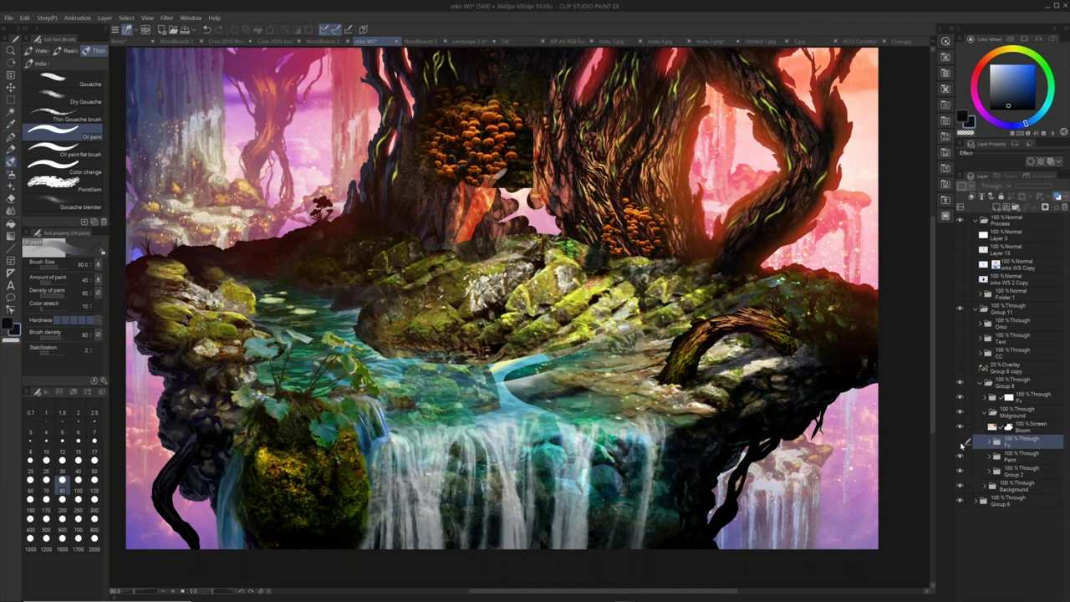
click(963, 443)
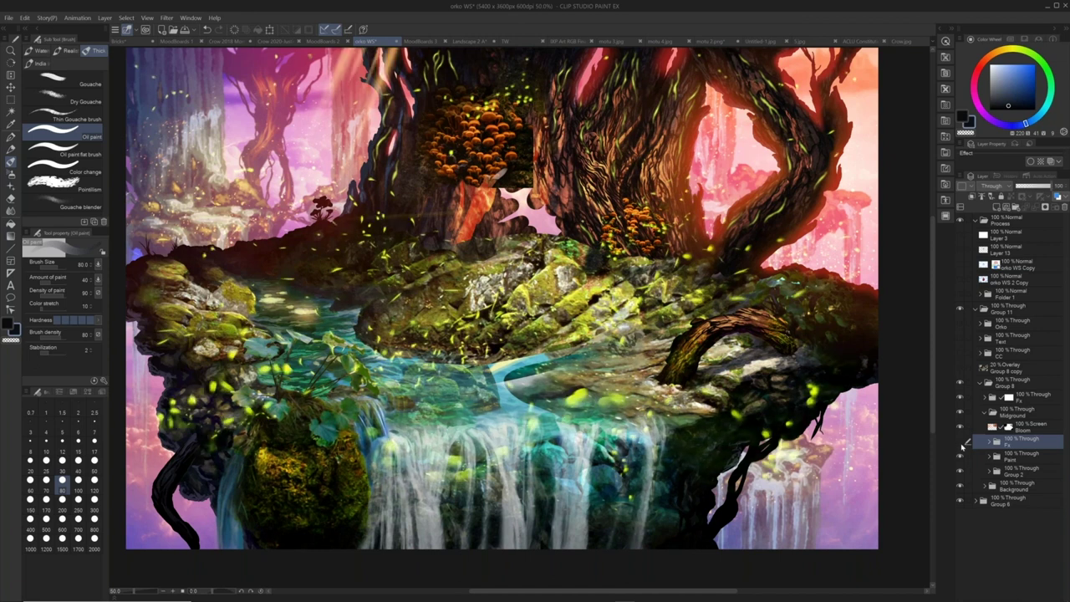
click(963, 443)
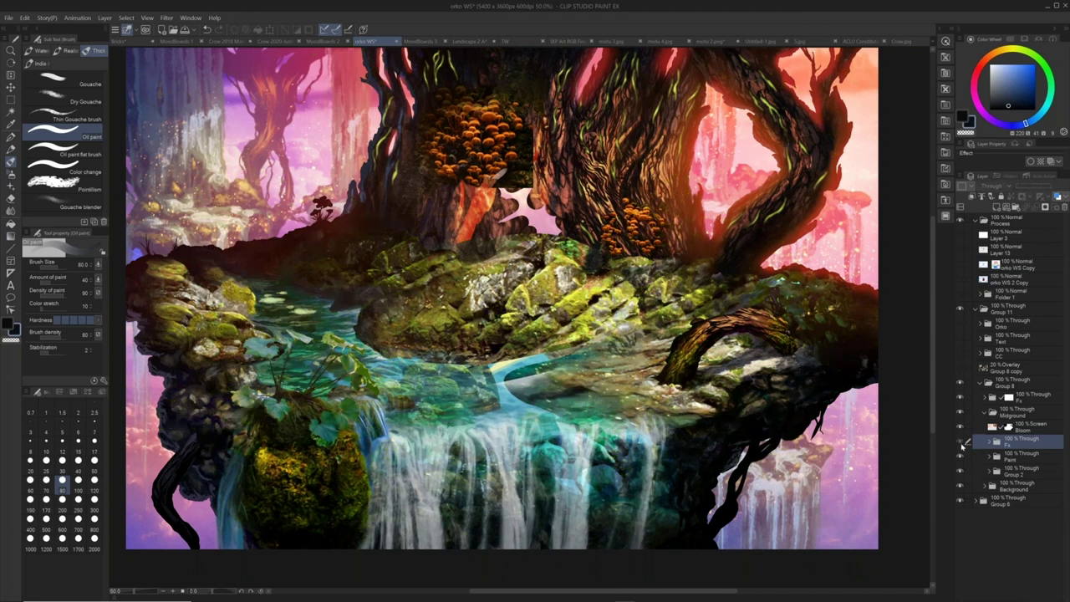
click(963, 444)
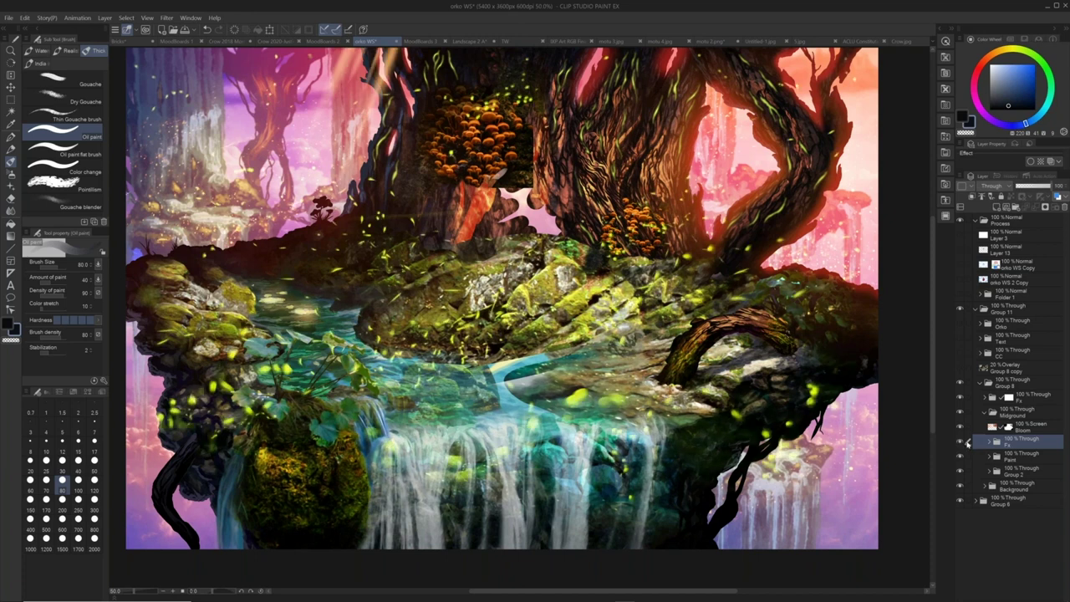
click(963, 443)
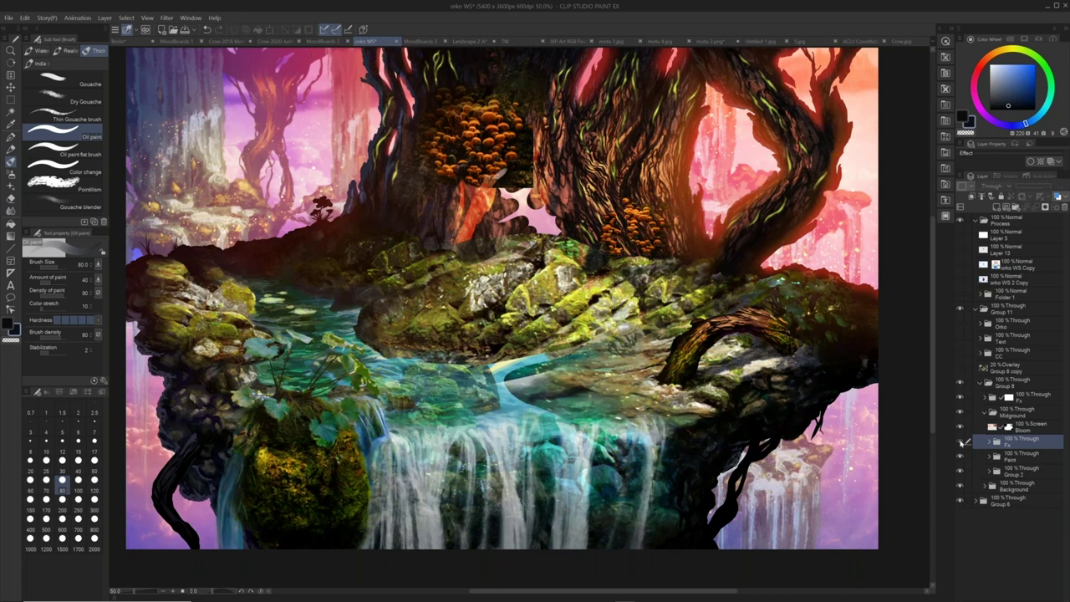
click(963, 443)
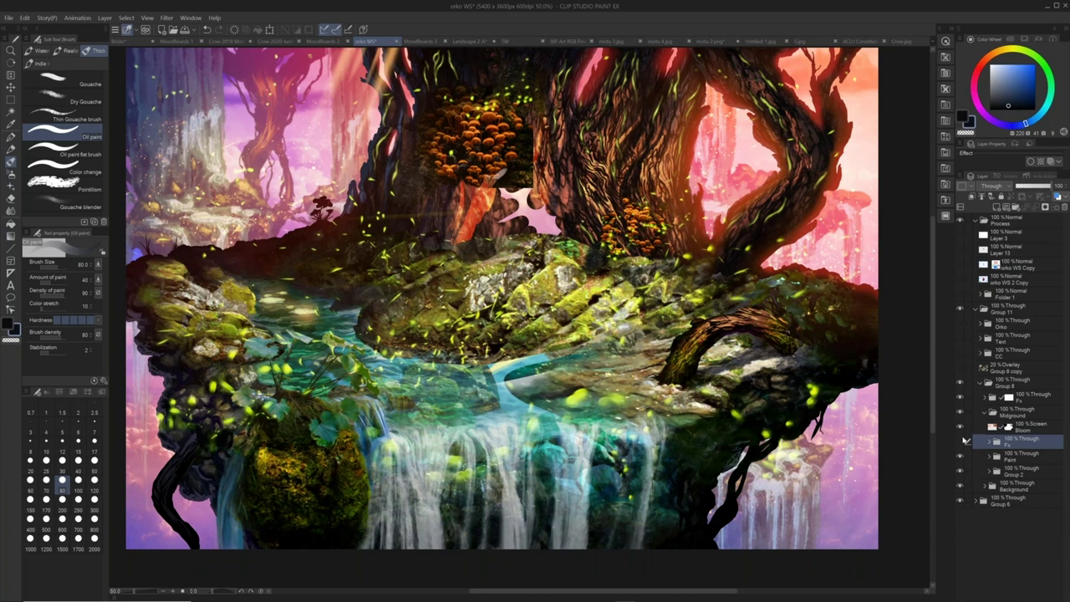
- With the Midground's Fx folder hidden, expand Group 2 and toggle Group 5 to compare the painted base with the photo textures
click(966, 441)
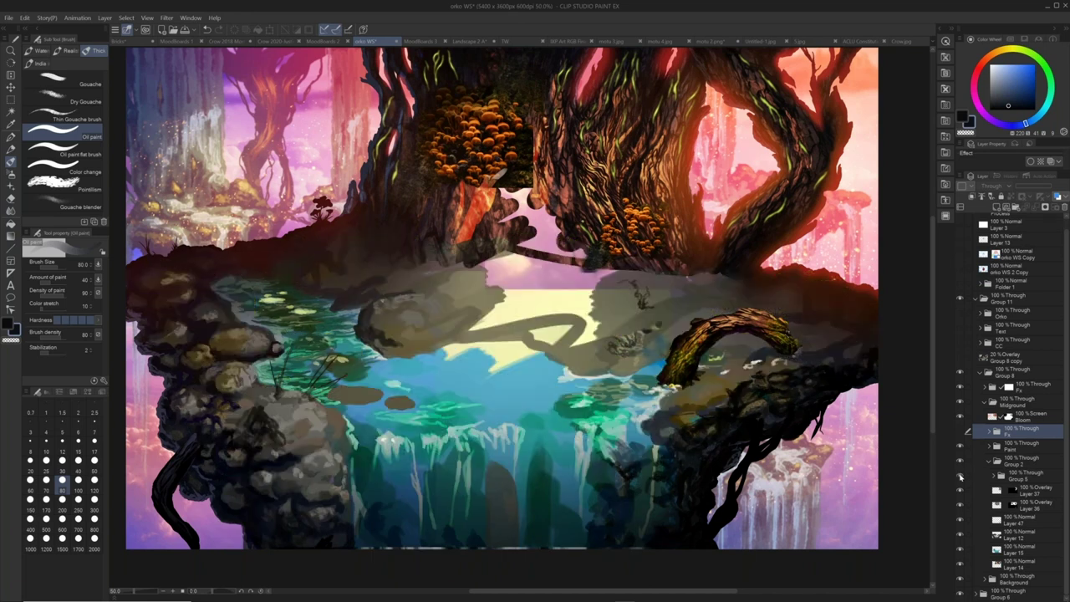
click(960, 475)
click(959, 476)
click(960, 477)
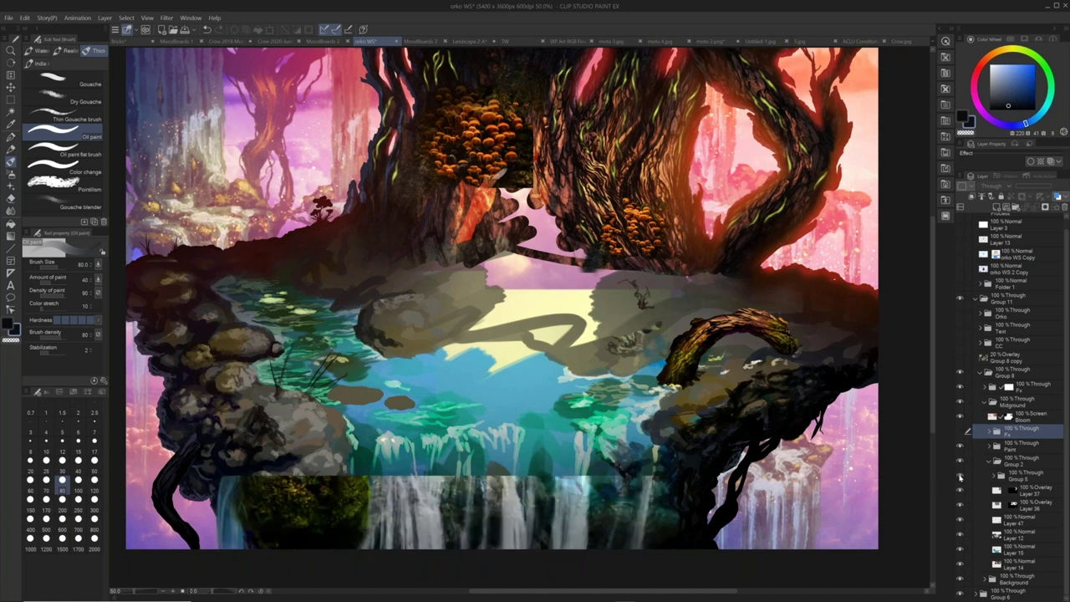
click(961, 478)
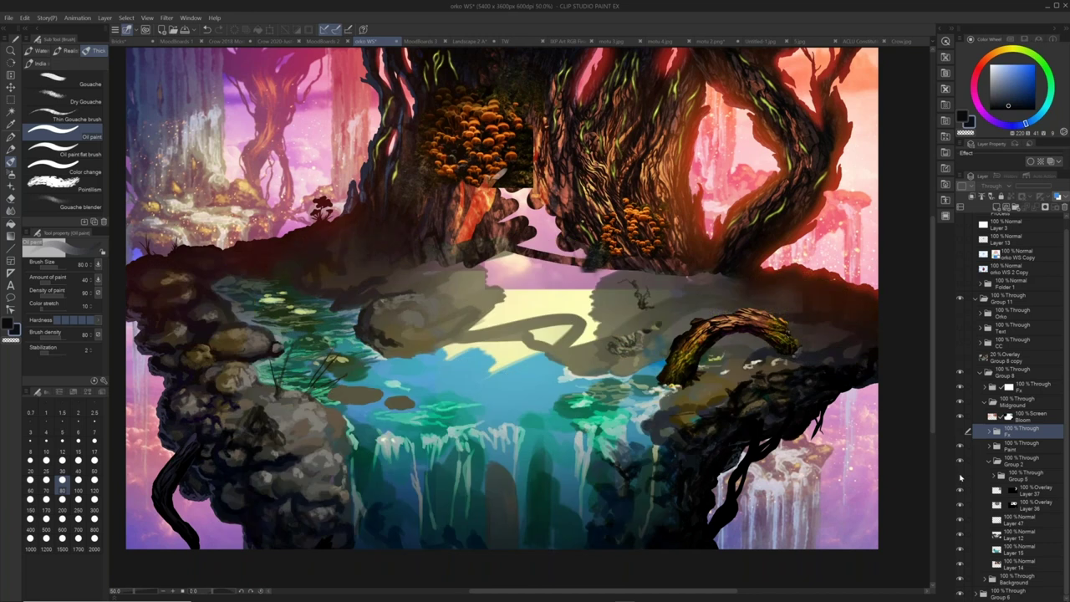
click(961, 477)
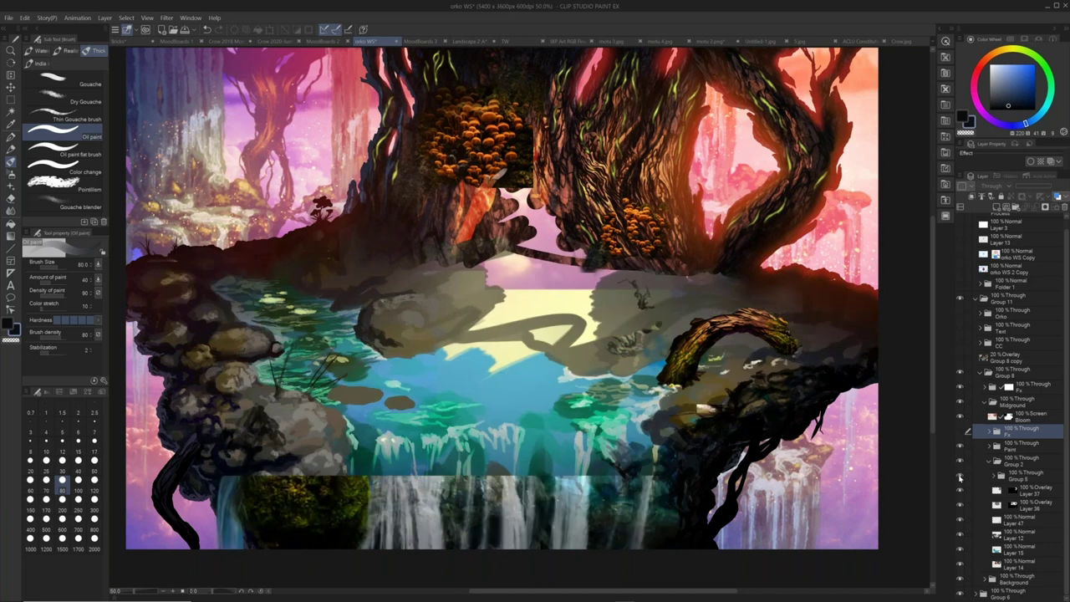
click(960, 477)
click(960, 478)
click(959, 478)
- Hide Layers 37, 36 and 47 in Group 2 and toggle the layers beneath them to examine how the trees are built up
click(960, 505)
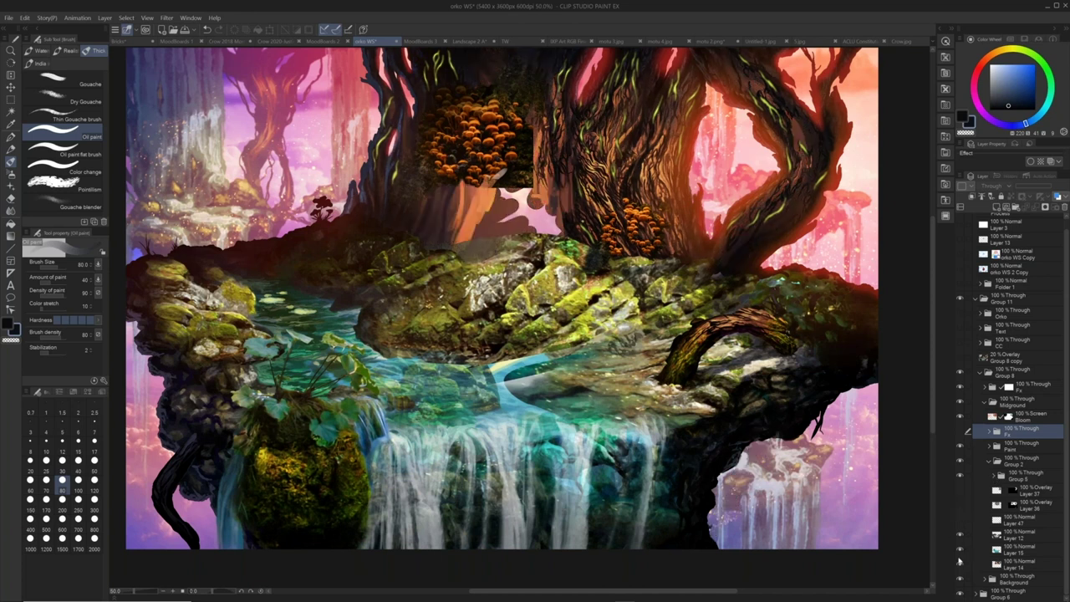
click(960, 552)
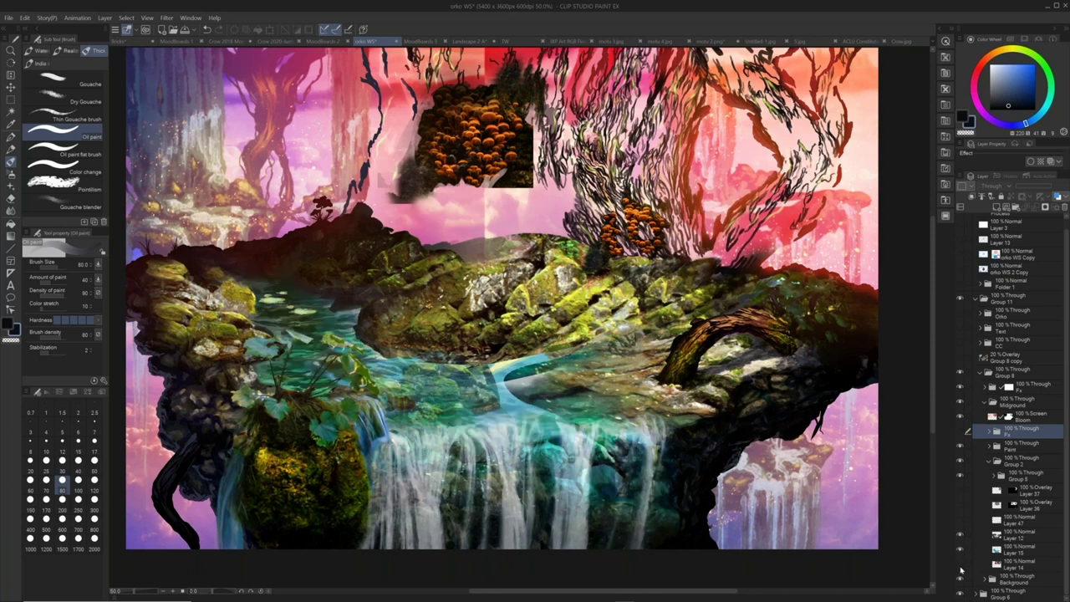
click(960, 554)
click(960, 552)
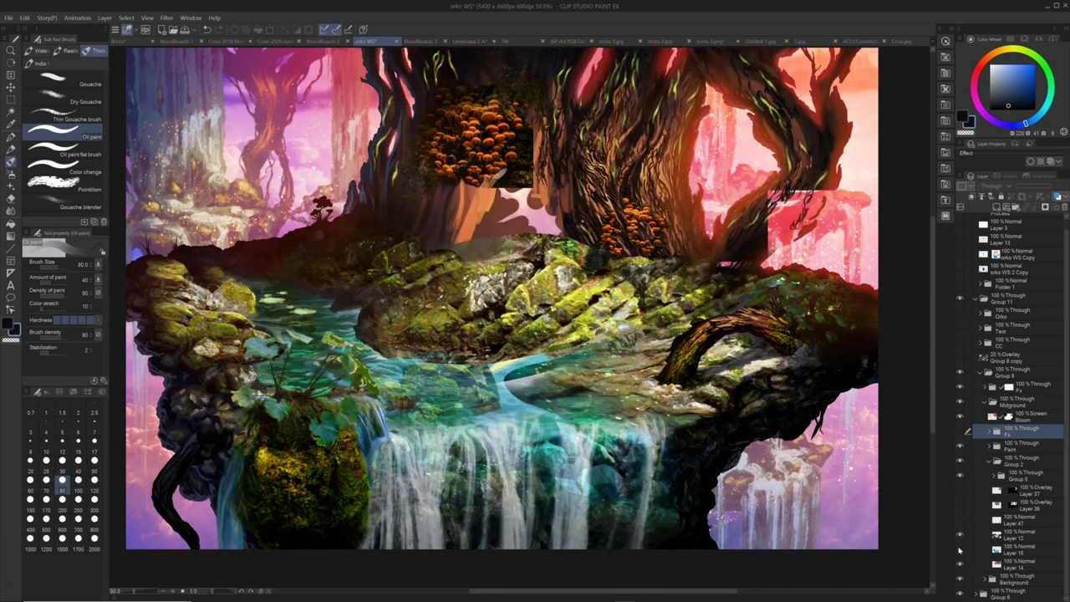
click(959, 550)
click(959, 550)
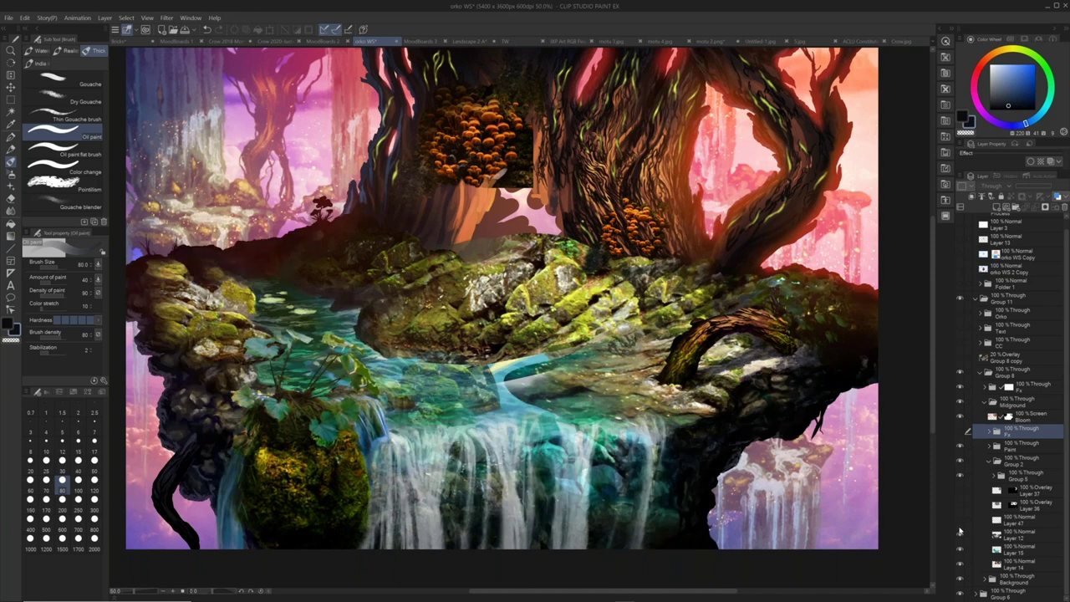
- Show the hidden Group 2 layers and the Midground's Fx folder again, and collapse Group 2
click(961, 485)
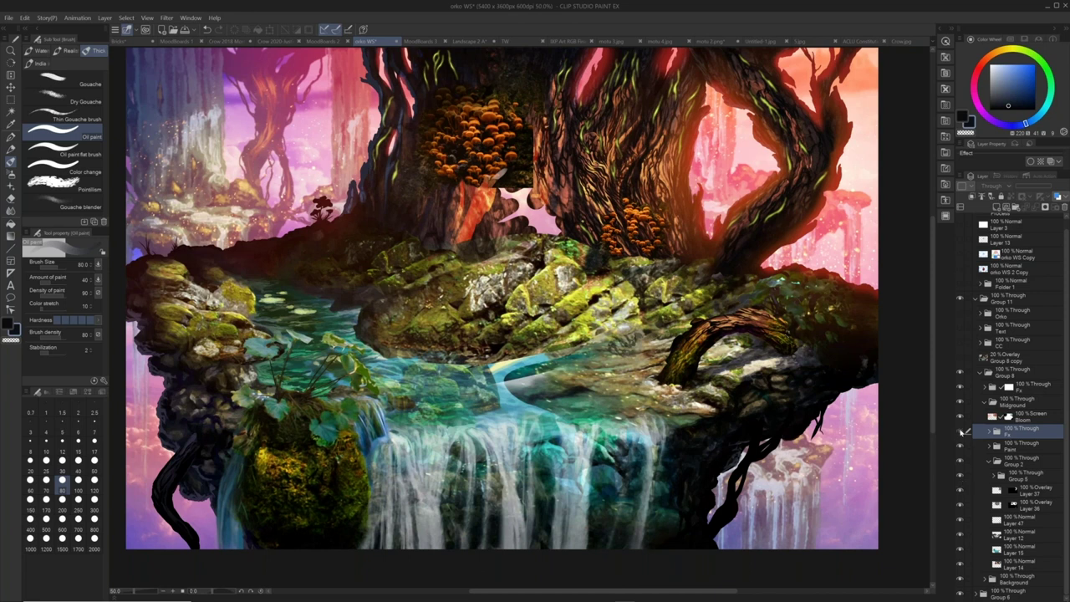
click(960, 432)
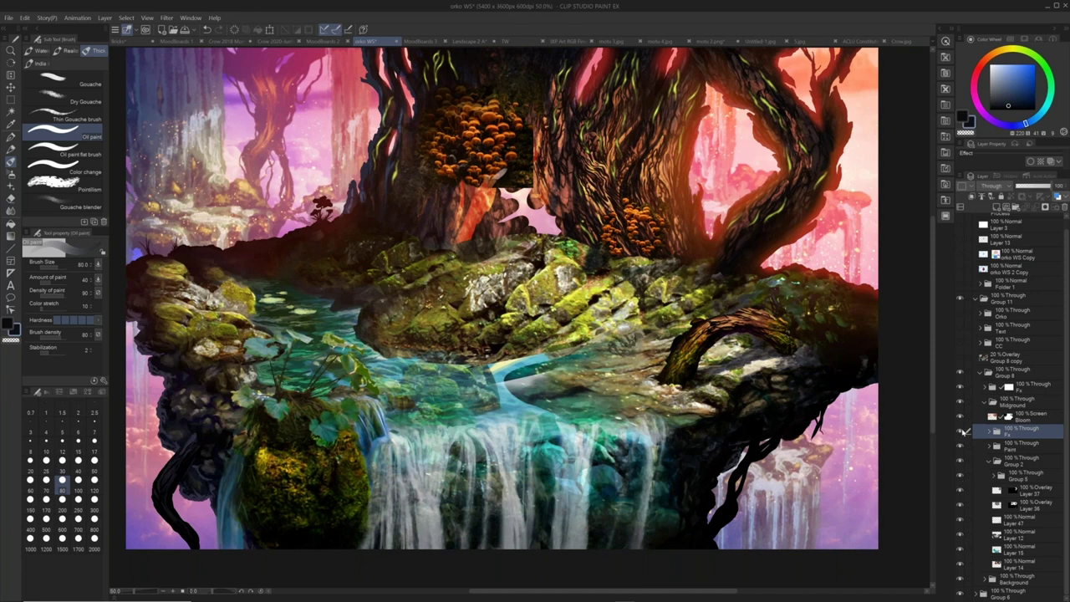
click(962, 430)
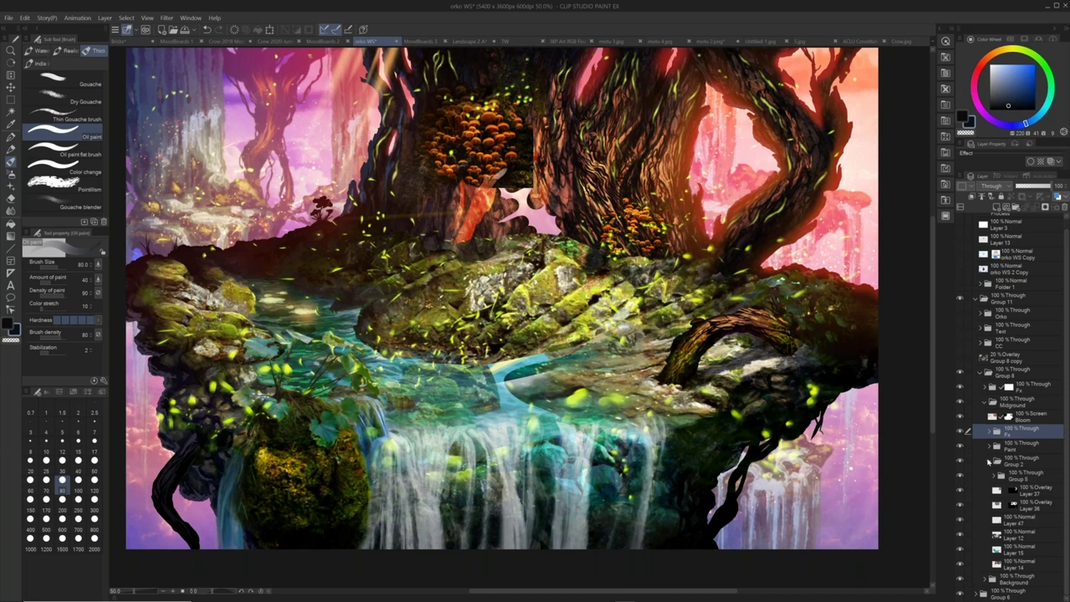
click(989, 460)
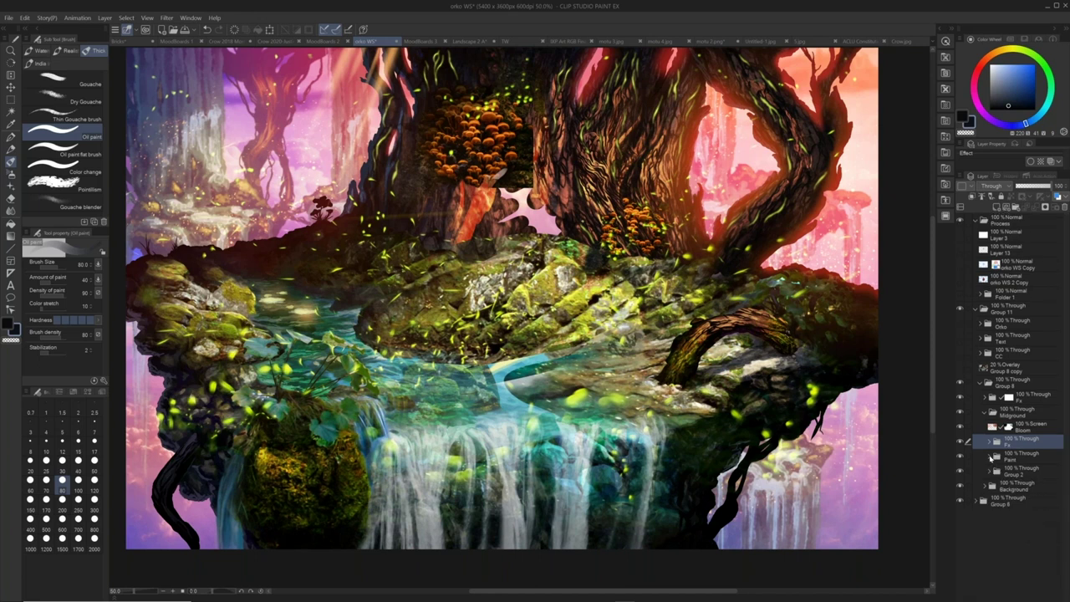
- Show the Group 8 copy overlay and the CC folder, and toggle CC to compare the scene with and without color correction
click(960, 369)
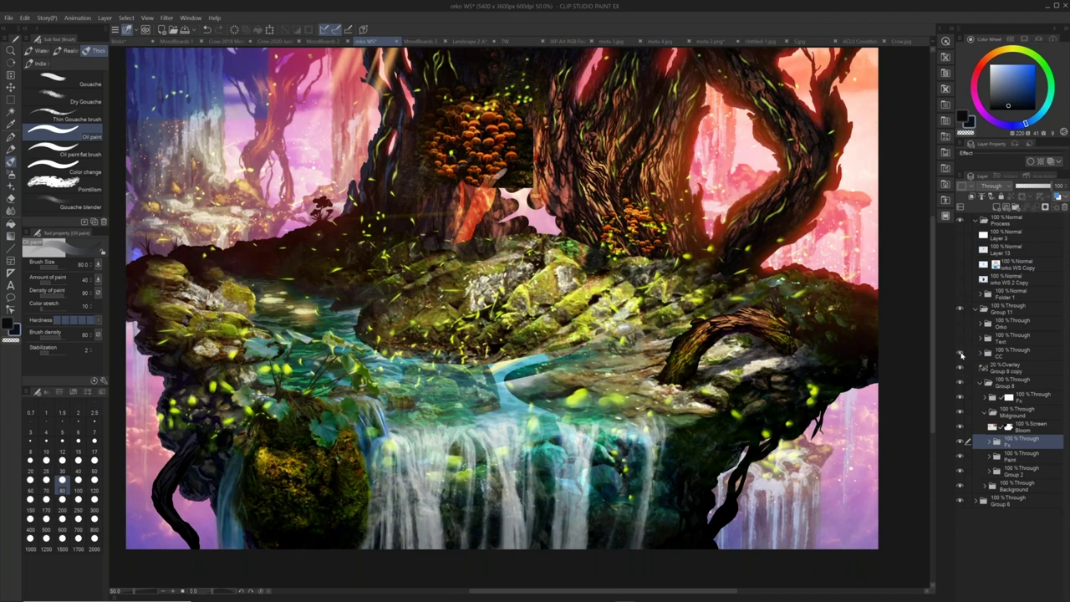
click(961, 353)
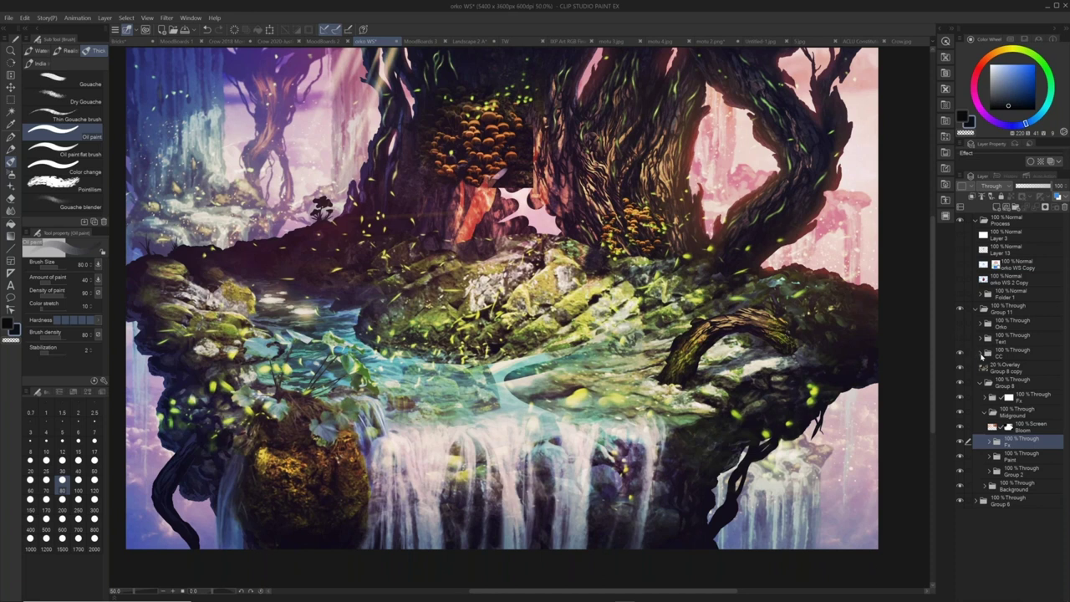
click(1001, 360)
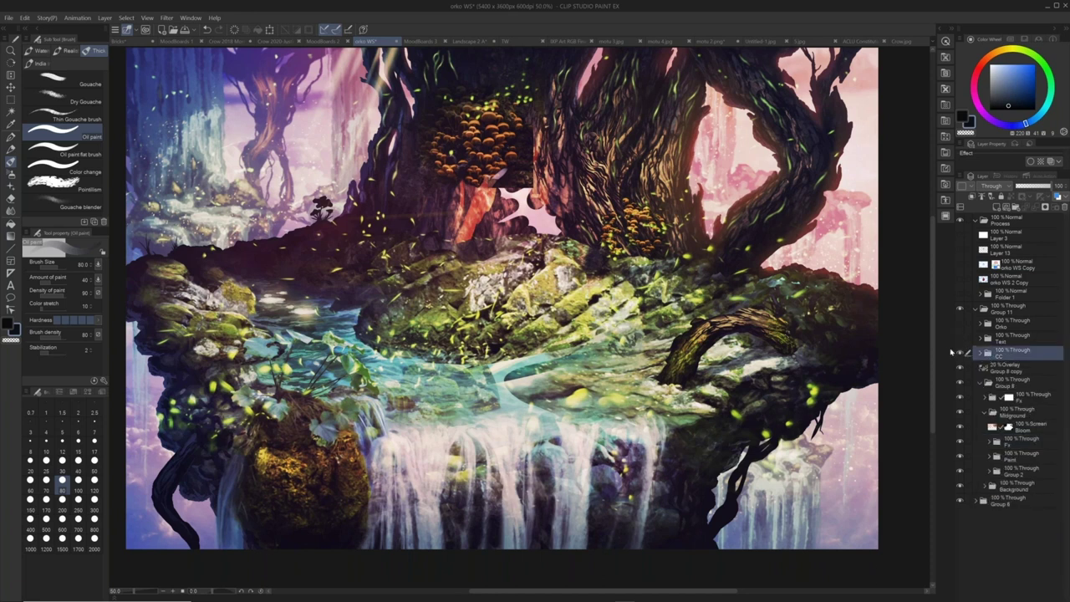
click(960, 354)
click(960, 353)
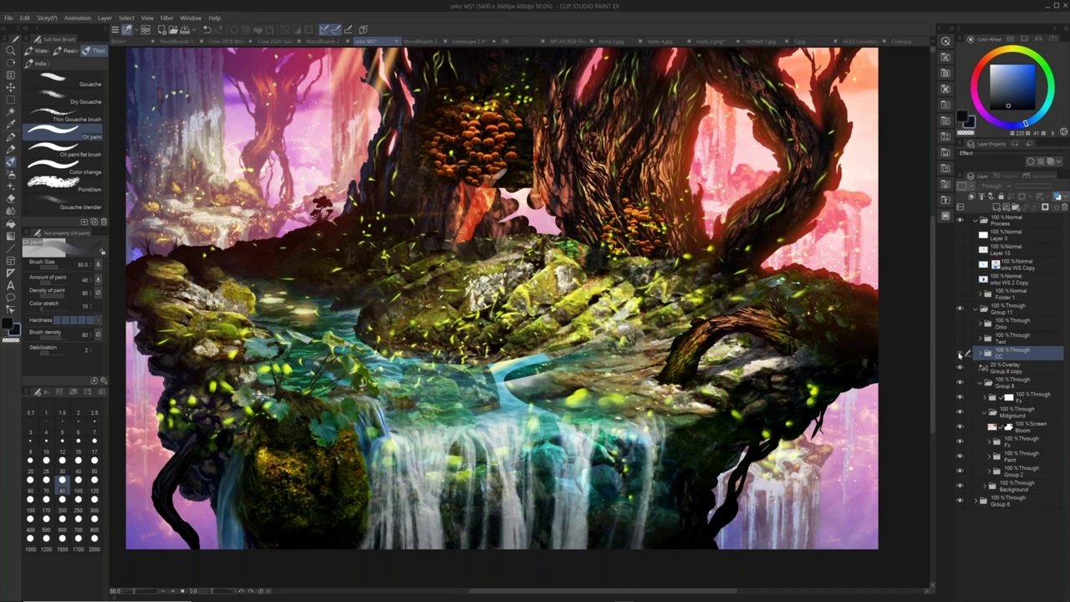
click(959, 355)
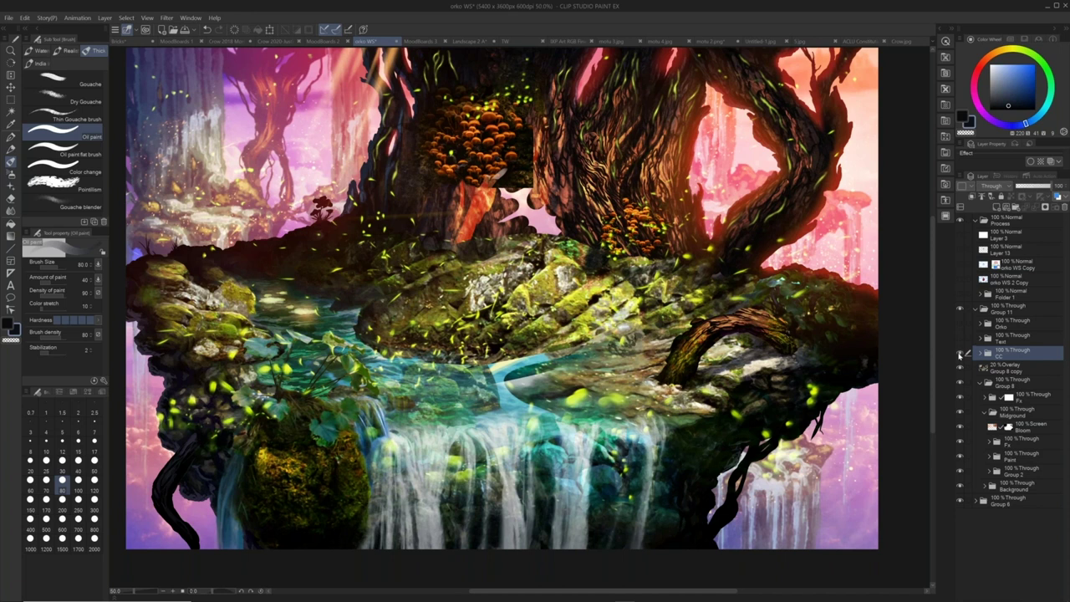
click(960, 354)
- Expand the CC folder to list its adjustment layers, and collapse the Midground and Group 8 folders
click(982, 353)
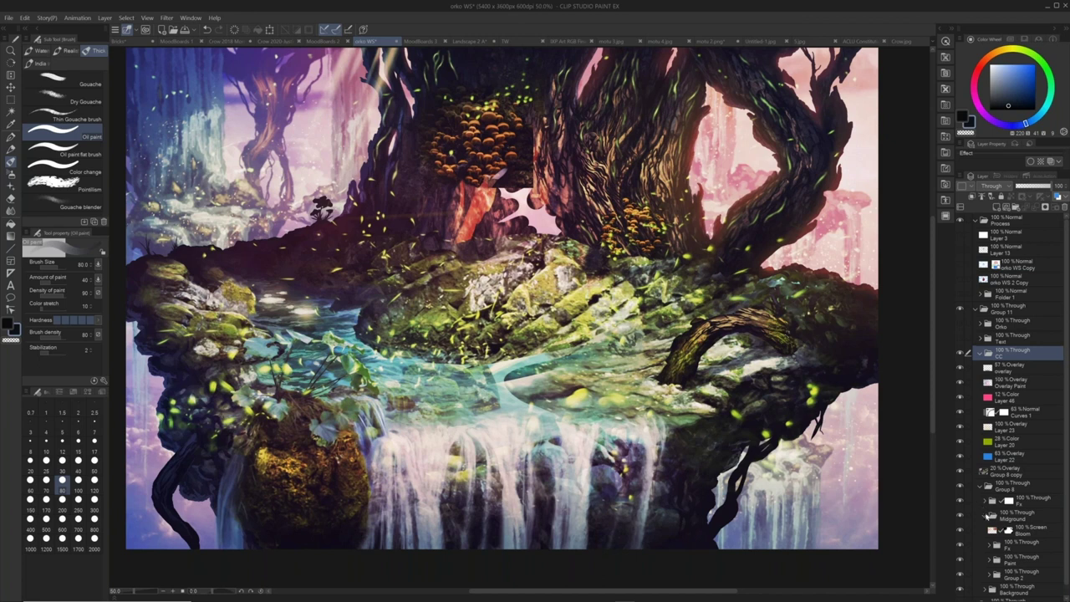
click(984, 516)
click(980, 486)
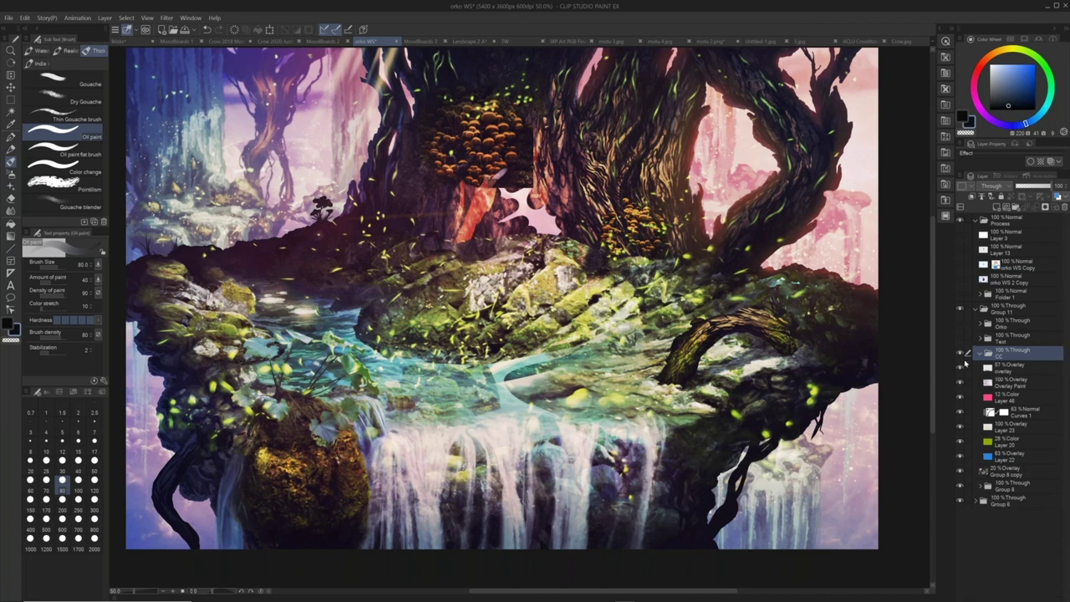
- Toggle the expanded CC folder off and on to compare the original colors with the combined adjustment layers
click(960, 354)
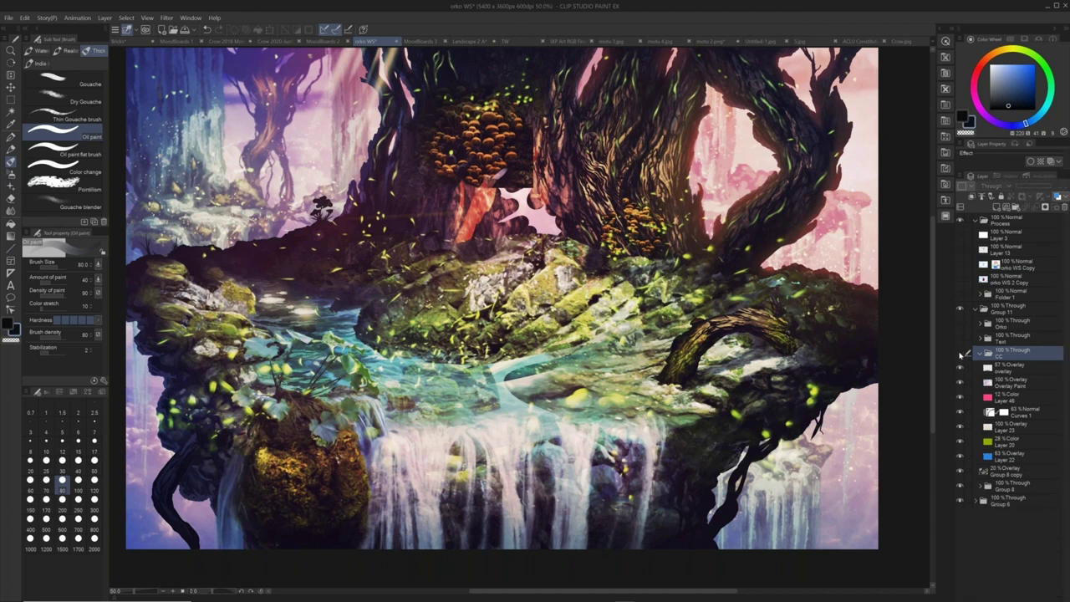
click(959, 354)
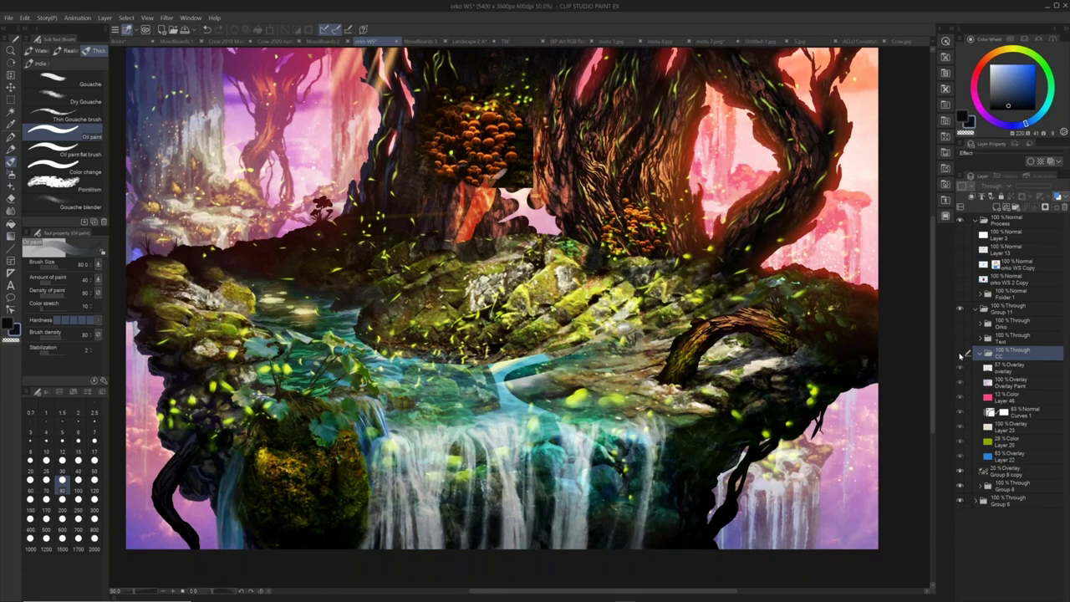
click(960, 355)
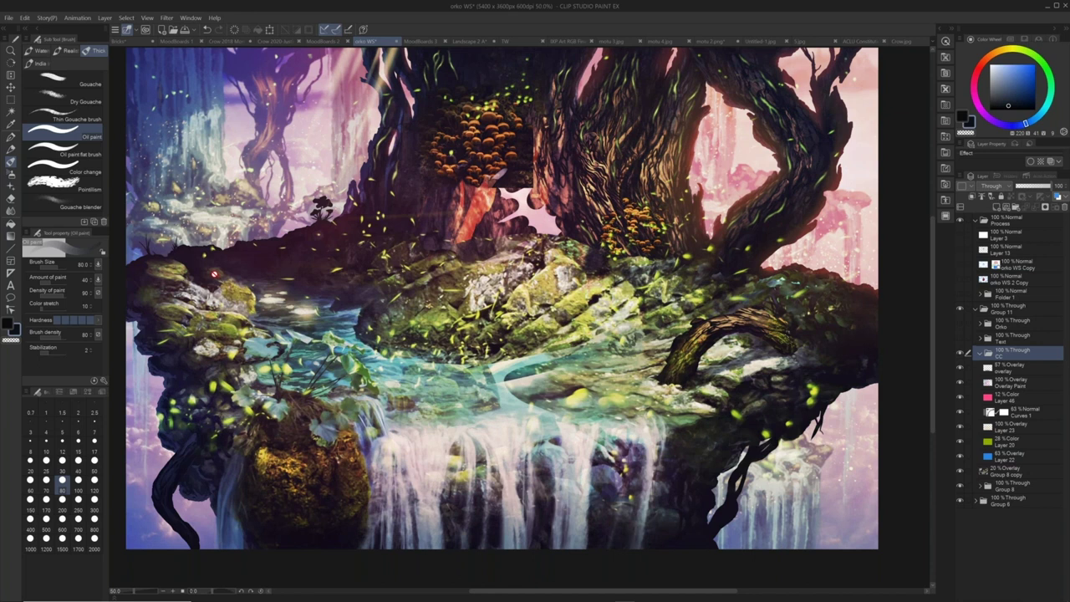
click(960, 352)
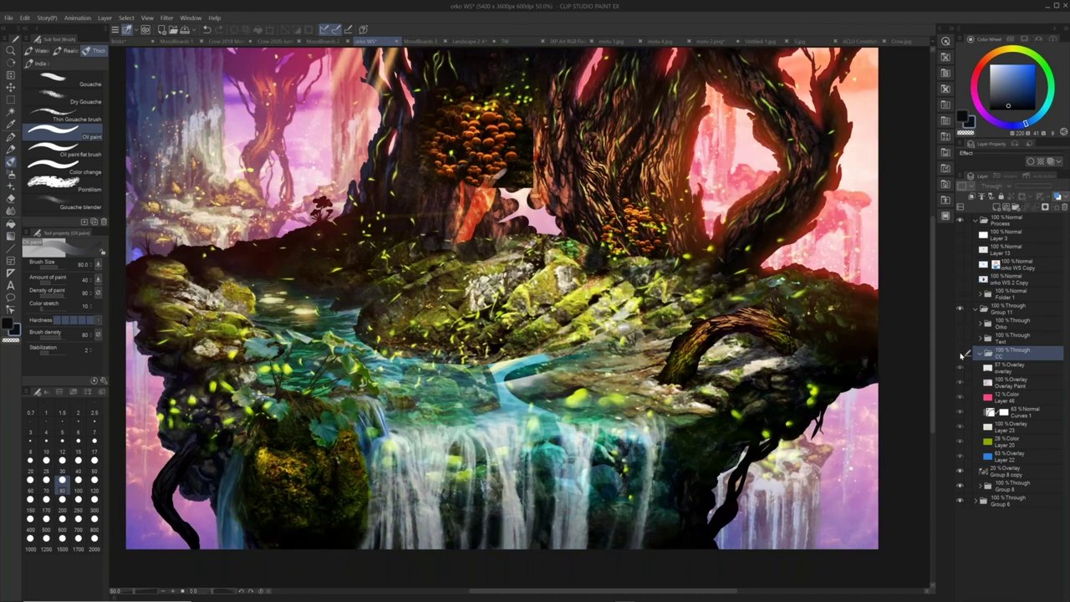
click(960, 353)
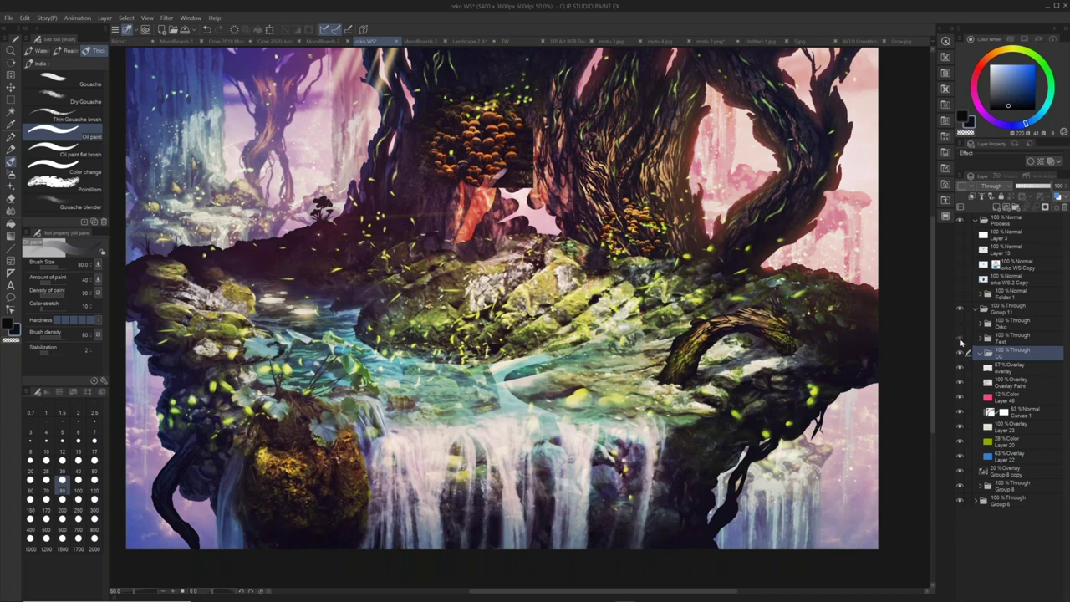
- Show the Orko folder, and collapse and toggle the Process folder to compare the early sketch with the finished illustration
click(960, 324)
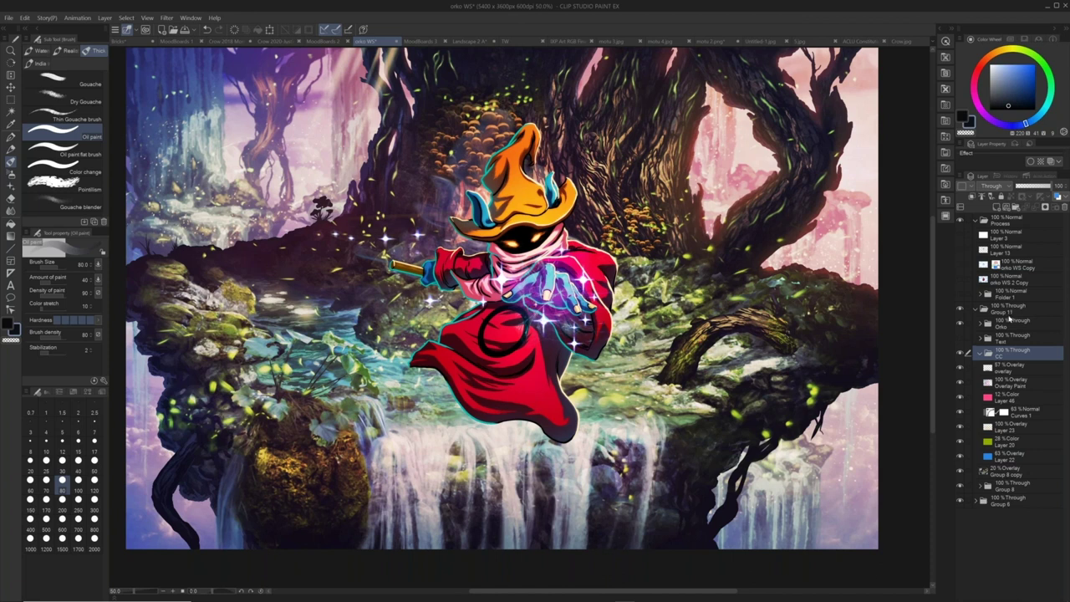
click(961, 296)
click(961, 296)
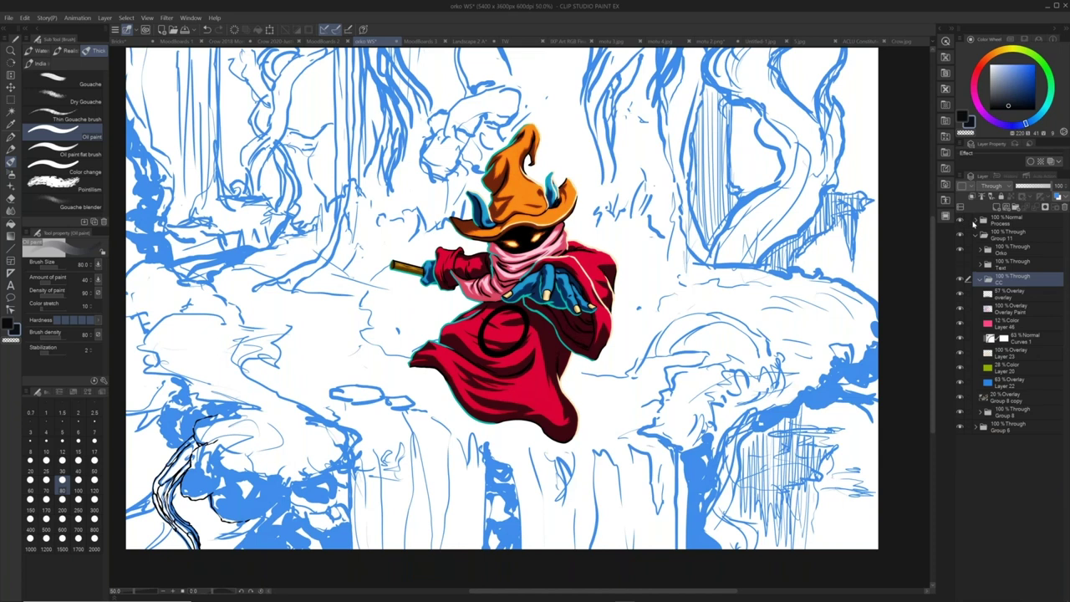
click(960, 221)
click(961, 223)
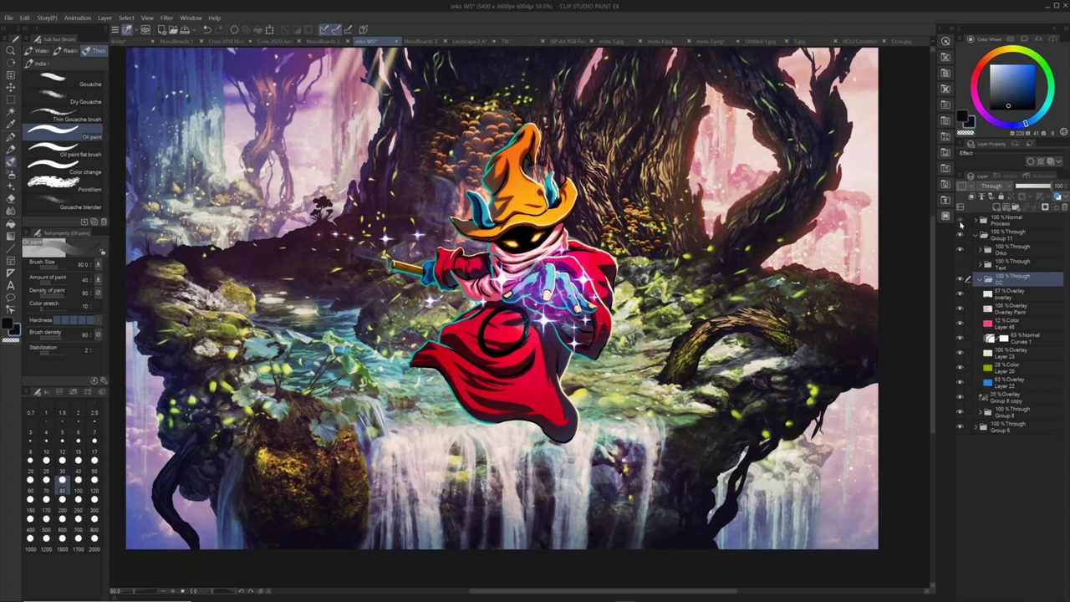
click(961, 223)
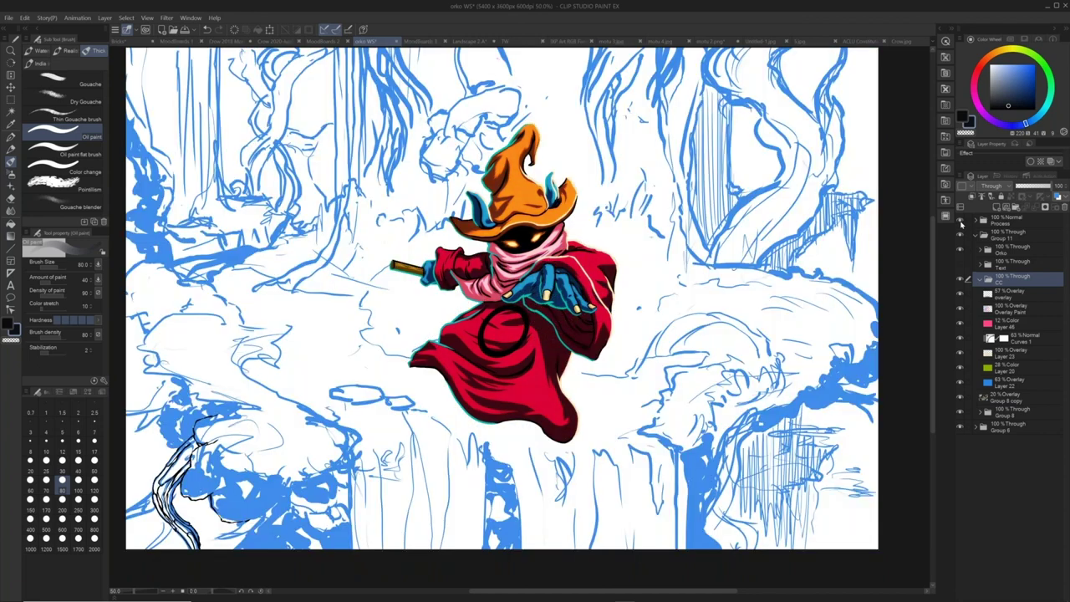
click(961, 223)
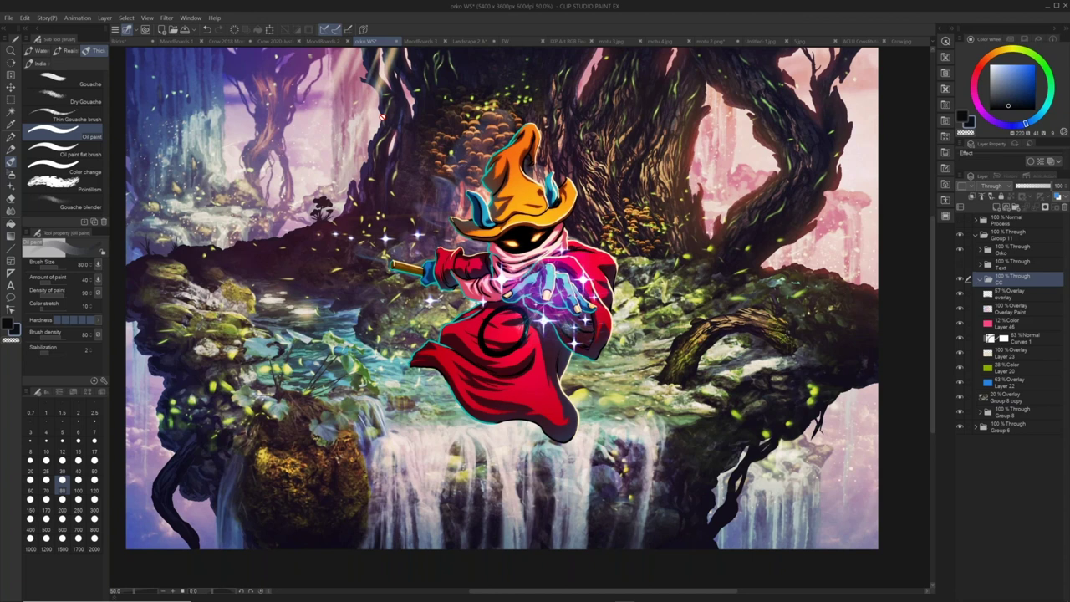
- View the Crow 2018 Momoa Updated Final and MoodBoards 2 documents, and return to orko WS
click(240, 41)
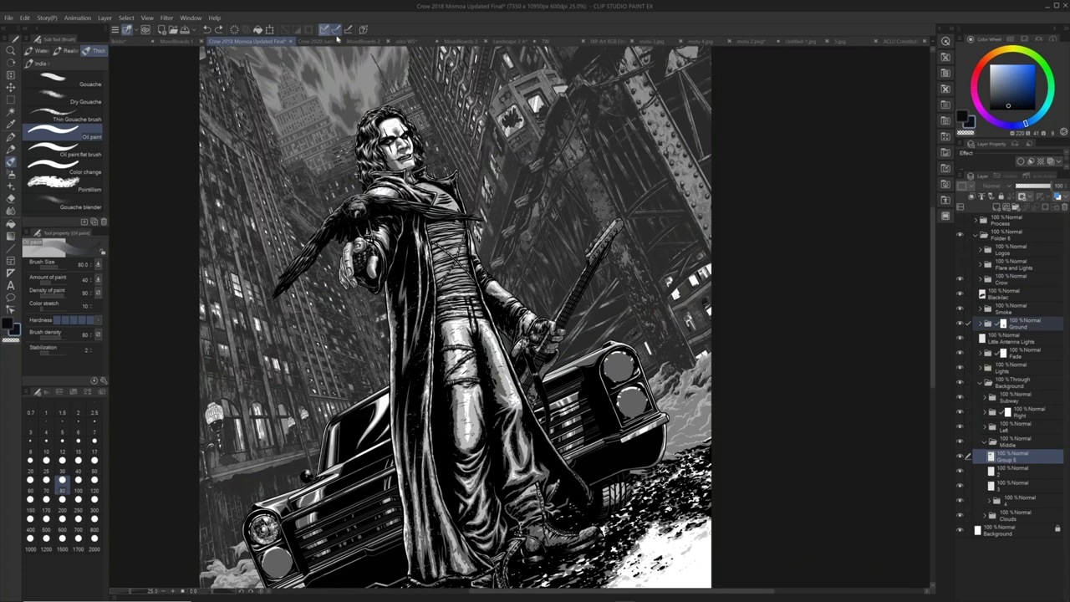
click(381, 41)
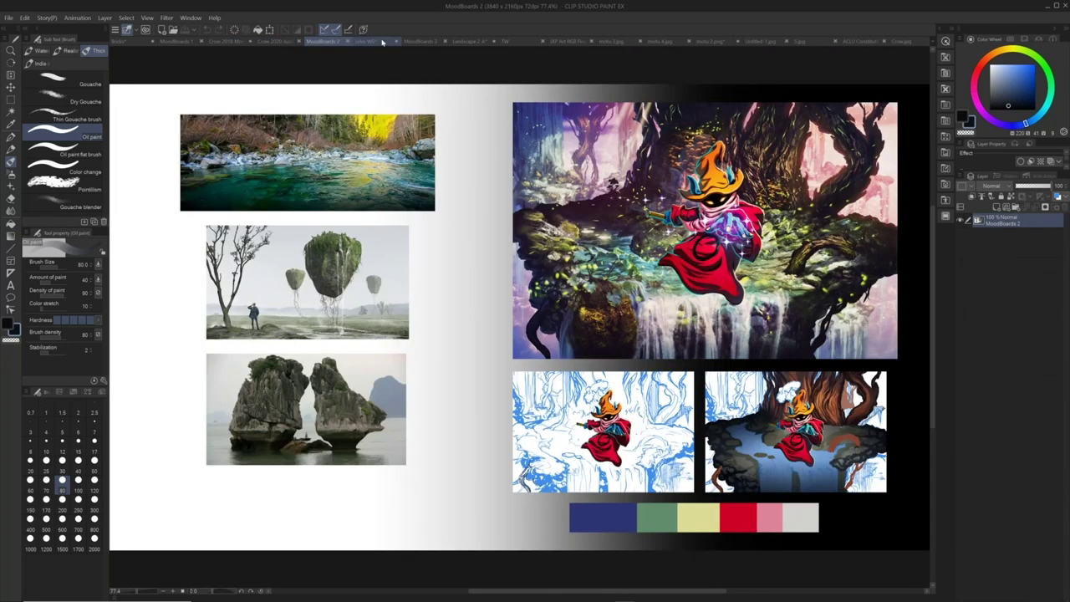
click(382, 42)
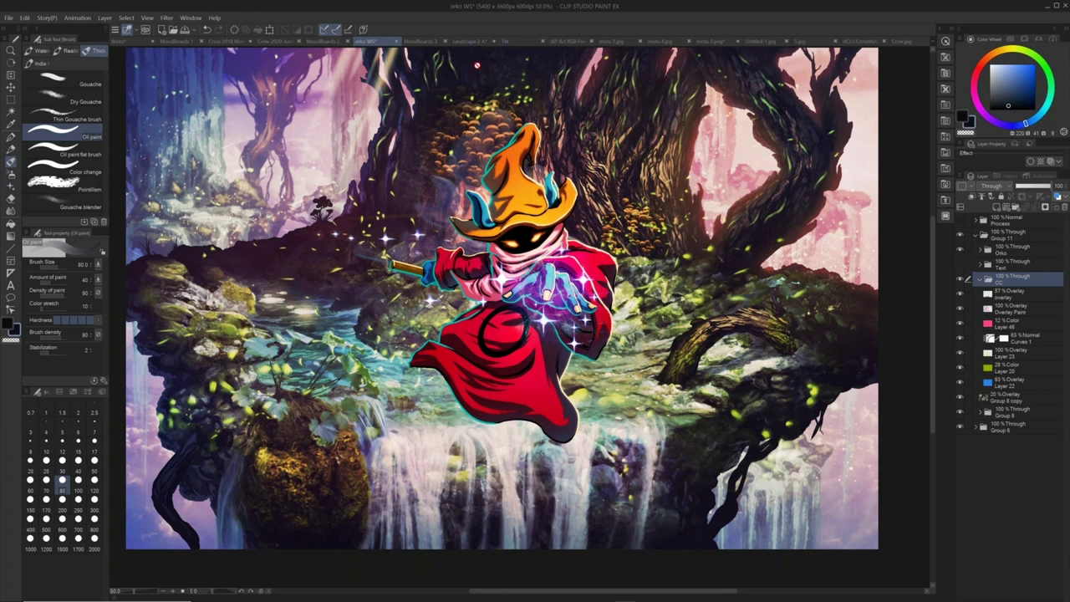
- Review the MoodBoards 3 references, and switch to the Landscape 2 A document with the rock arch in view
click(418, 41)
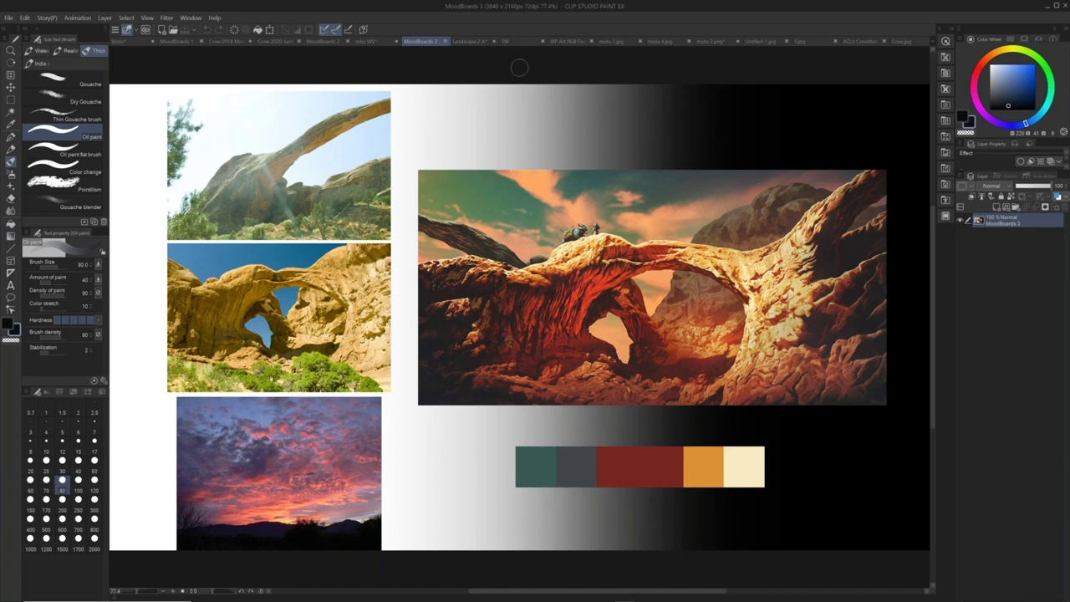
click(468, 40)
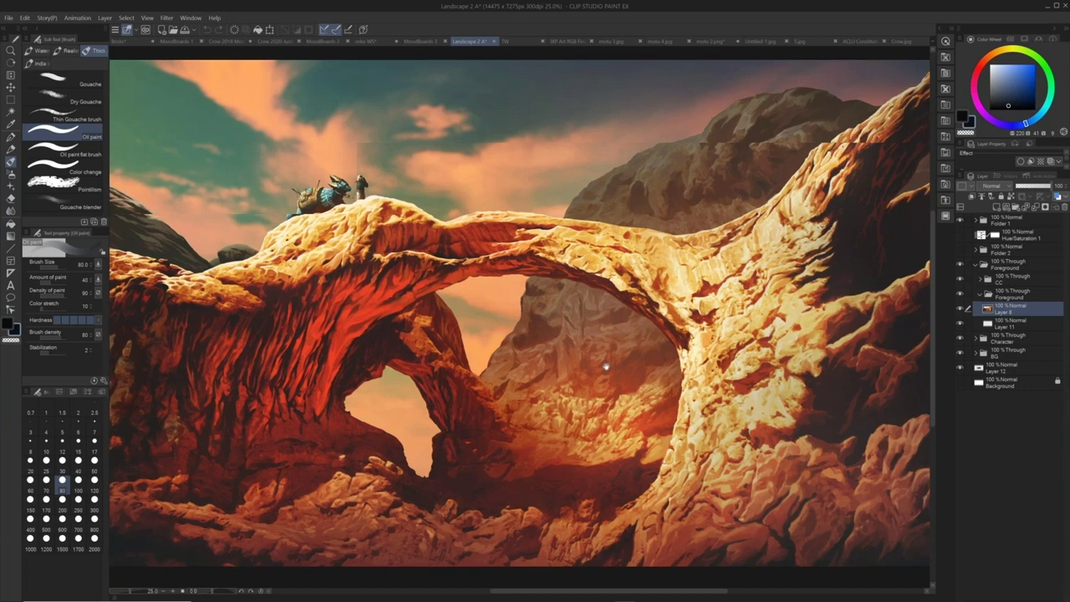
scroll(606, 365, down, 3)
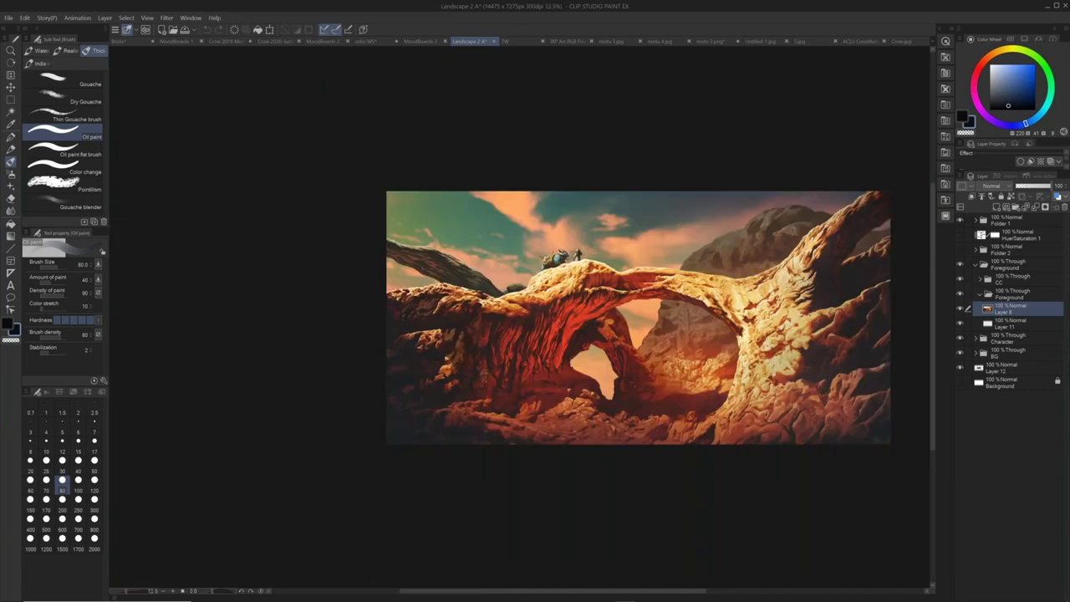
ctrl+click(530, 295)
drag(529, 295, 626, 295)
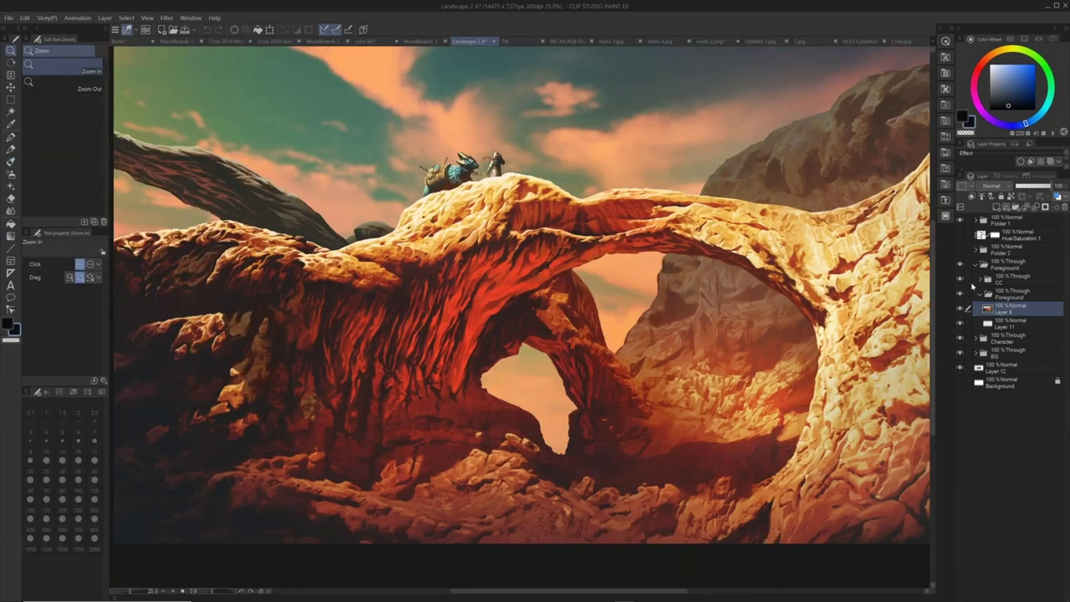
- Toggle the outer Foreground folder off and on to compare the sky and characters with and without the rock arches
click(960, 264)
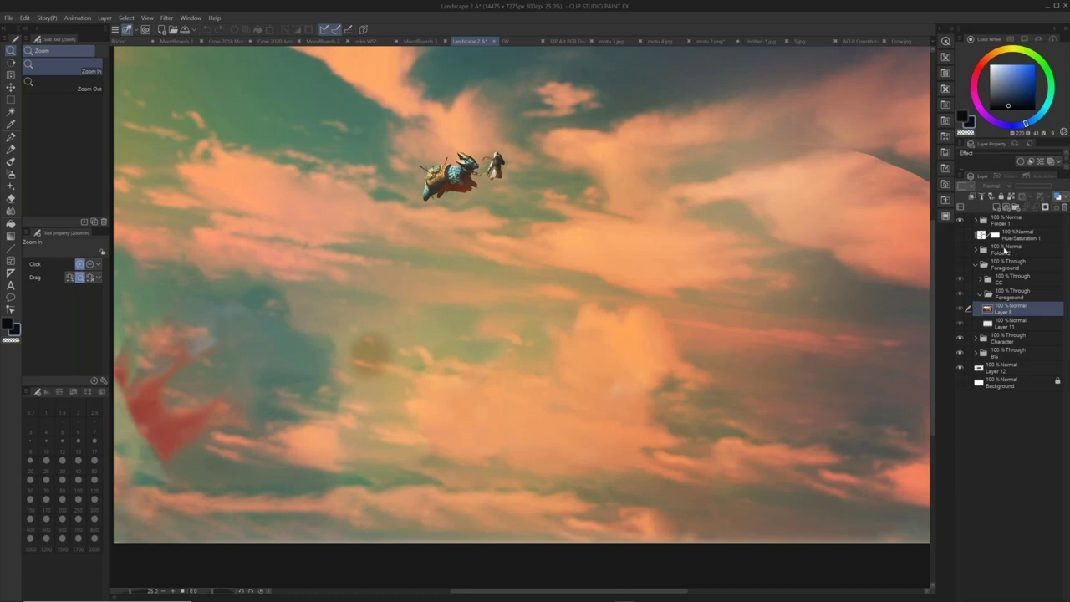
click(960, 265)
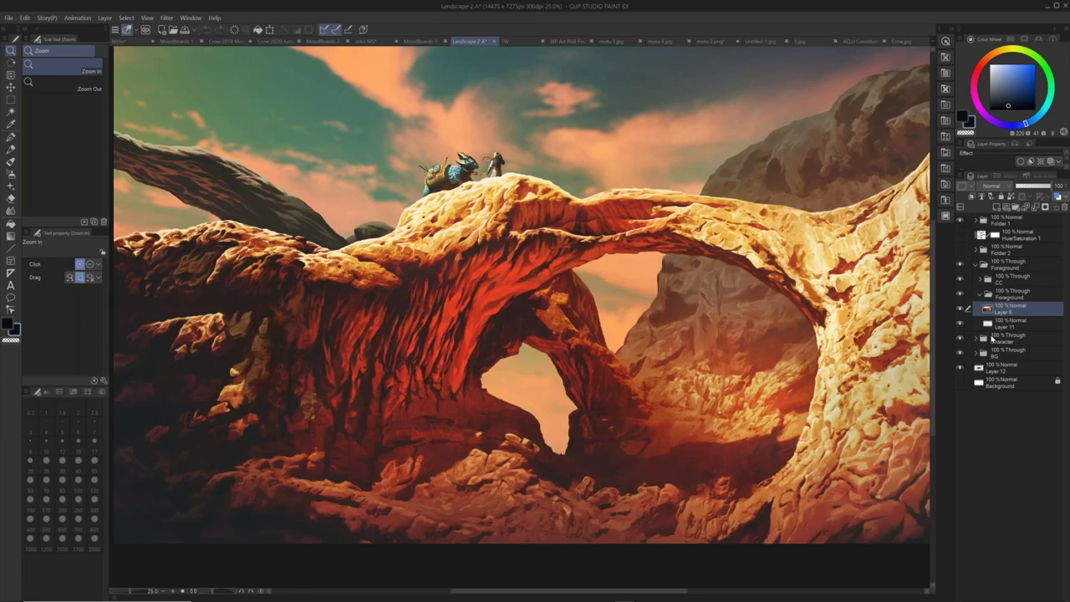
key(ctrl+minus)
drag(537, 258, 484, 257)
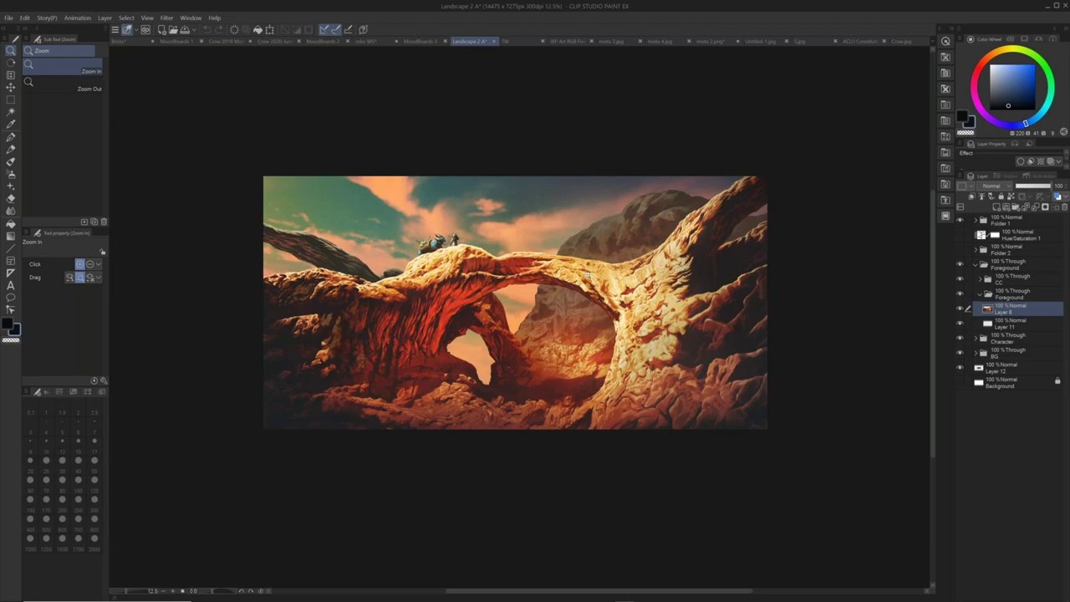
- Collapse the inner Foreground folder and toggle the CC folder to compare the rocks with and without color correction
click(980, 296)
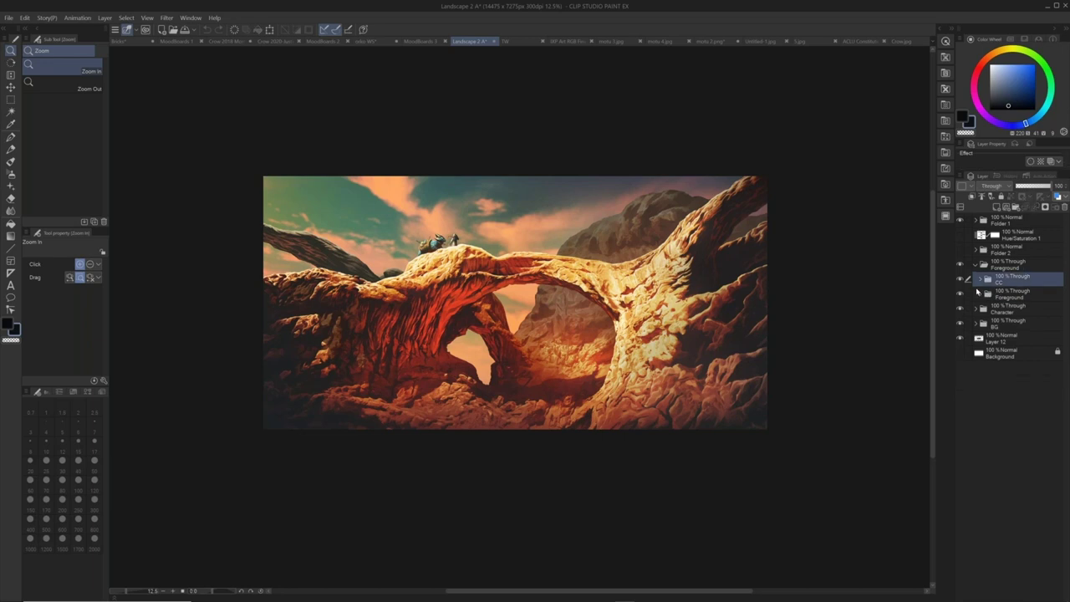
click(960, 279)
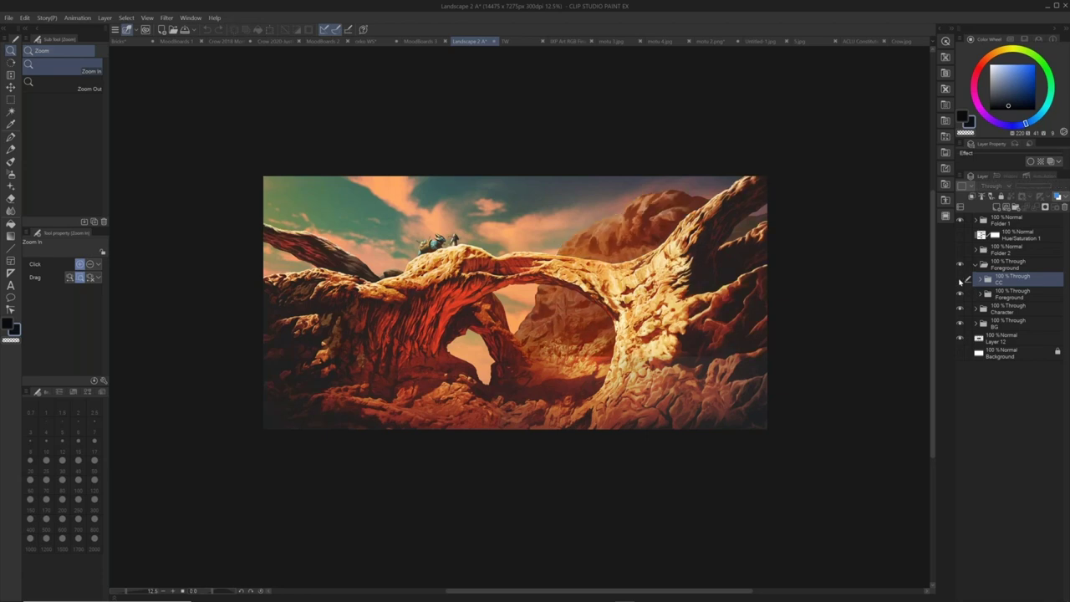
click(960, 279)
- Collapse the outer Foreground folder, toggle its visibility to compare the scene without it, and expand it again
click(975, 264)
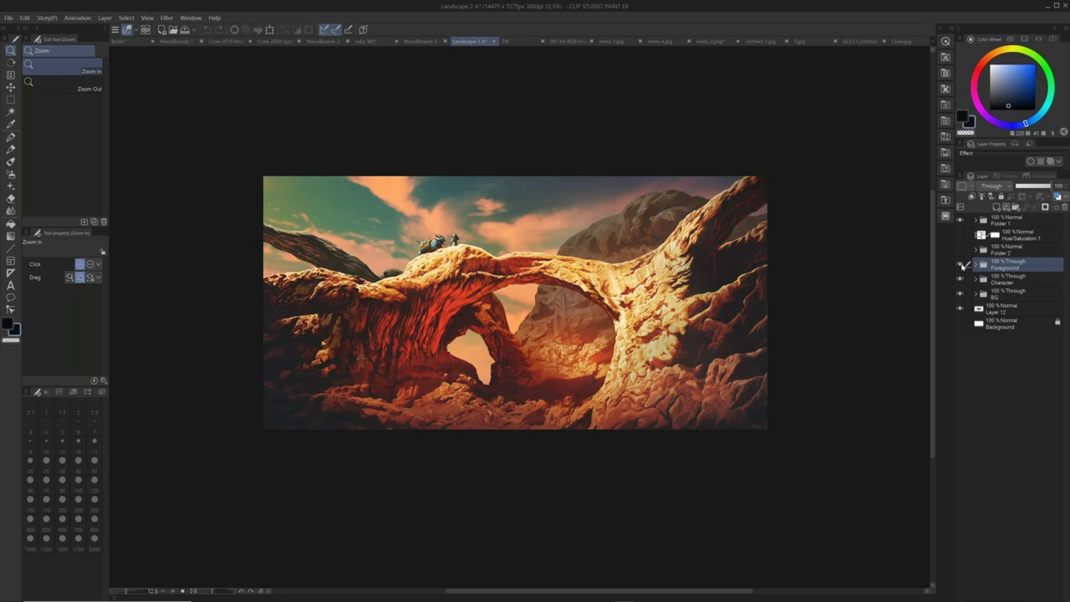
click(961, 265)
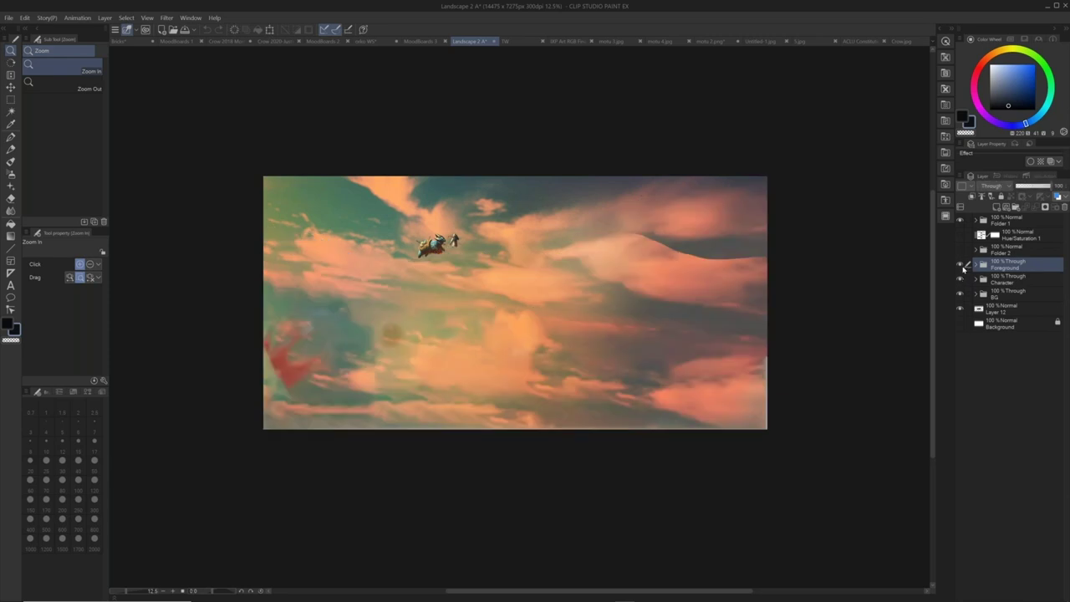
click(961, 265)
click(976, 265)
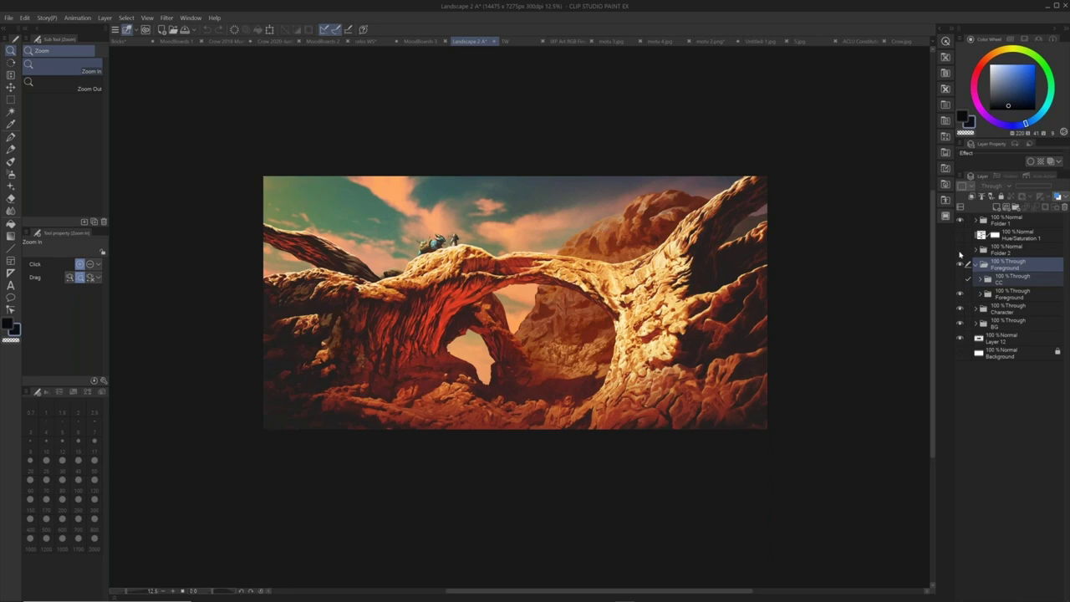
- Show and expand Folder 2 with the arch reference photo, and add a new layer above MoodBoards 3 Copy
click(968, 253)
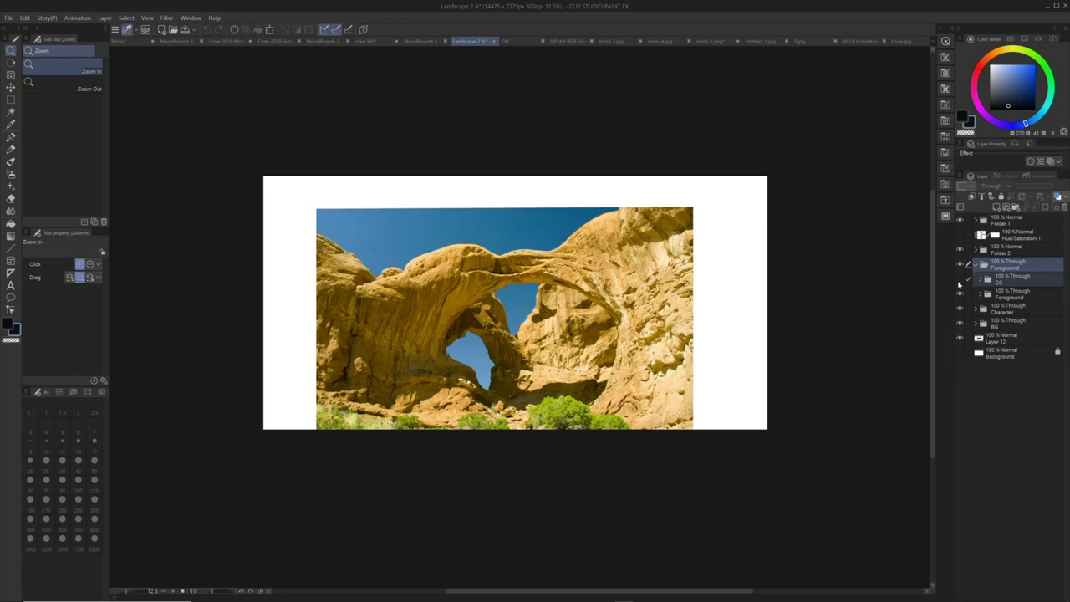
click(985, 250)
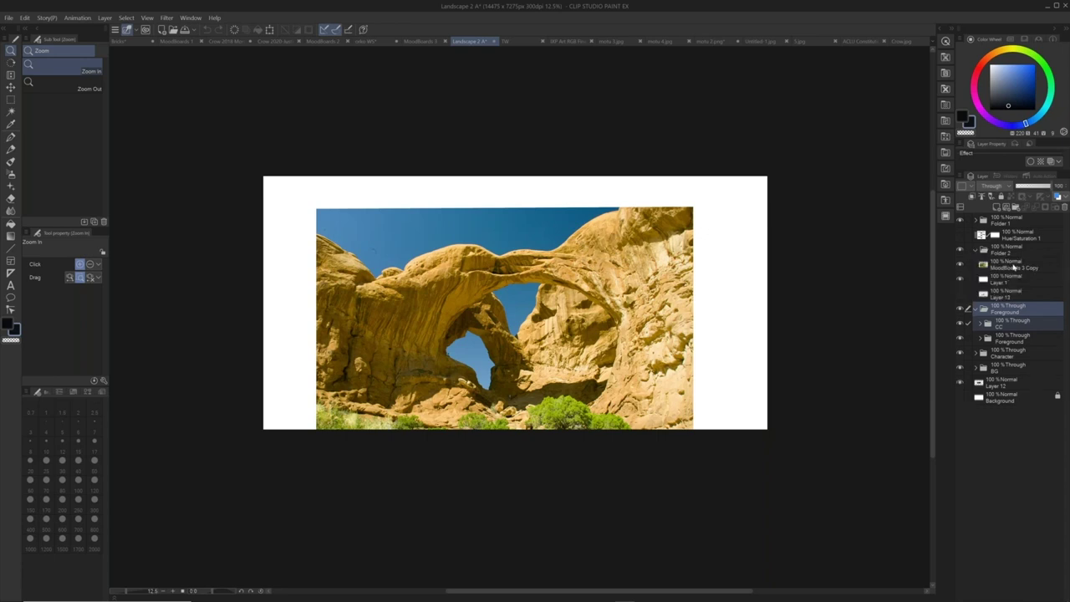
click(1013, 266)
key(ctrl+shift+n)
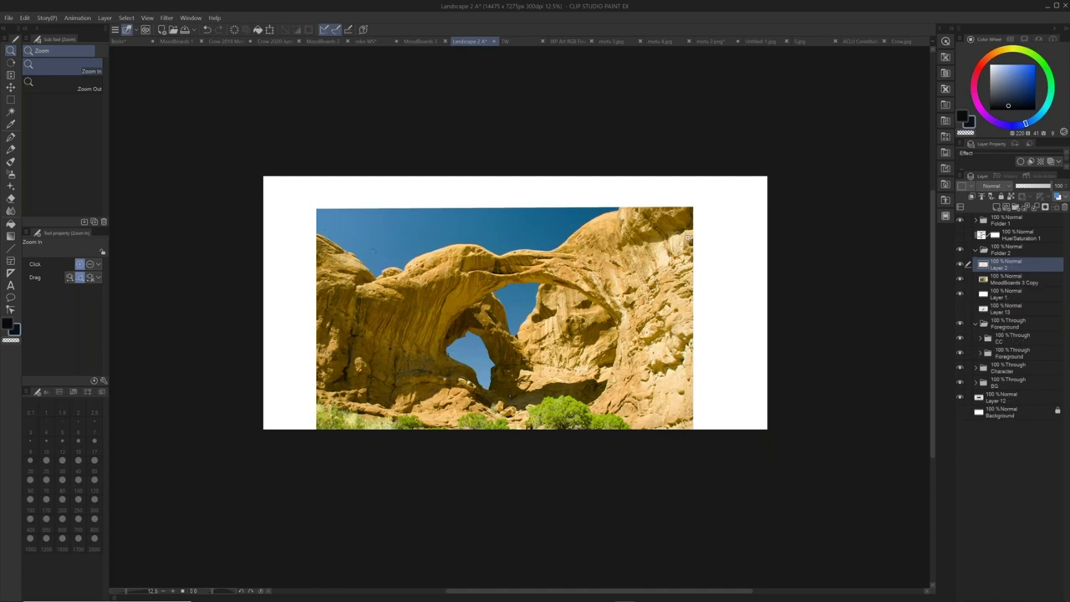
- Sample a dark brown from the rock and paint an Oil paint stroke extending the arch beyond the photo's left edge
key(b)
key(alt)
alt+click(340, 292)
key(bracketright)
key(bracketright)
key(bracketright)
key(bracketright)
key(bracketright)
key(bracketright)
key(bracketright)
key(bracketright)
key(bracketright)
key(bracketright)
key(bracketright)
drag(318, 298, 283, 327)
- Set the brush size to 250 and add more dark brown strokes to the rock extension outside the photo's left edge
key(bracketleft)
key(bracketleft)
key(bracketleft)
key(bracketleft)
key(bracketleft)
key(bracketleft)
key(bracketleft)
key(bracketleft)
key(bracketright)
key(bracketright)
key(bracketright)
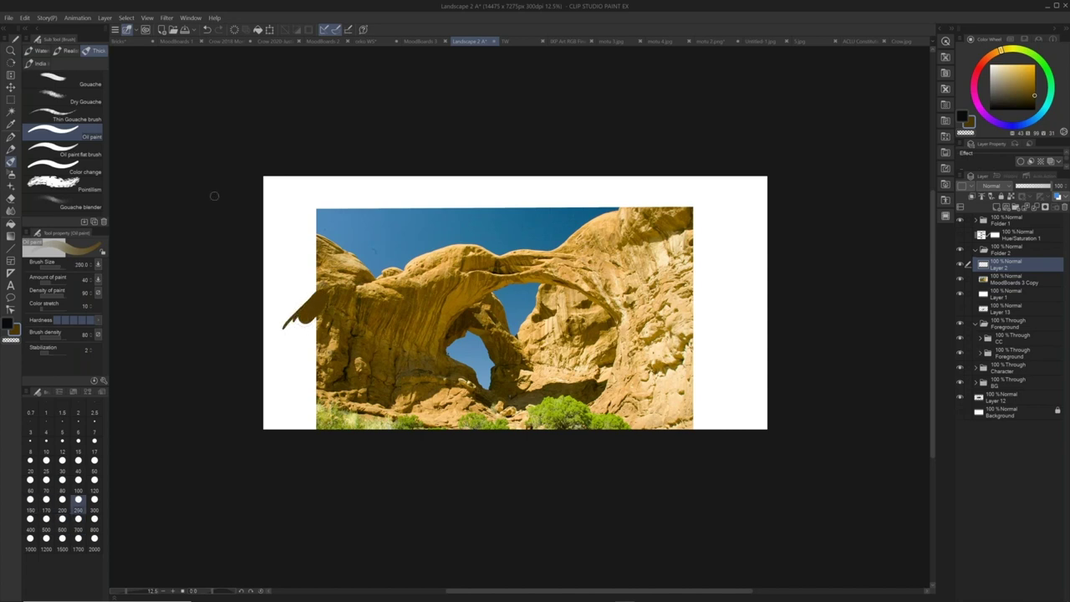
key(b)
key(b)
key(b)
alt+click(317, 334)
alt+click(303, 324)
mouse_move(301, 323)
mouse_down()
mouse_move(287, 335)
mouse_move(295, 311)
mouse_up()
- Sample a light tan from the sunlit rock and paint highlight strokes over and below the dark brown extension
key(x)
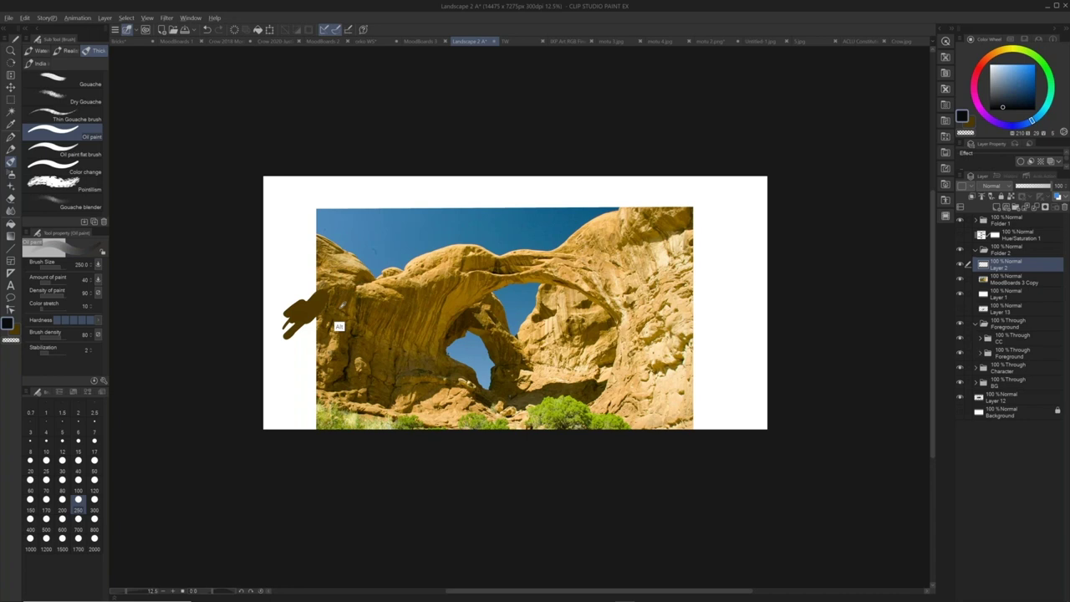
alt+click(336, 315)
alt+click(348, 264)
mouse_move(311, 294)
mouse_down()
mouse_move(288, 309)
mouse_move(312, 289)
mouse_move(285, 320)
mouse_move(291, 338)
mouse_move(278, 351)
mouse_move(291, 356)
mouse_up()
- Sample intermediate browns from the painted patch and photo edge, and blend the rock extension with another stroke
key(alt)
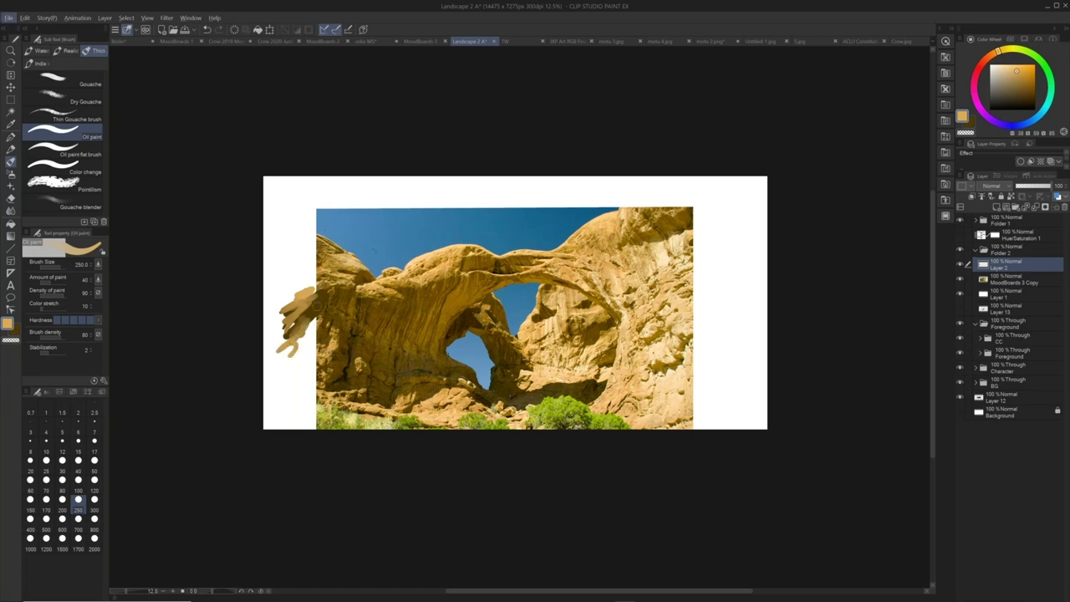
alt+click(305, 318)
drag(308, 321, 298, 344)
key(alt)
alt+click(319, 339)
alt+click(318, 331)
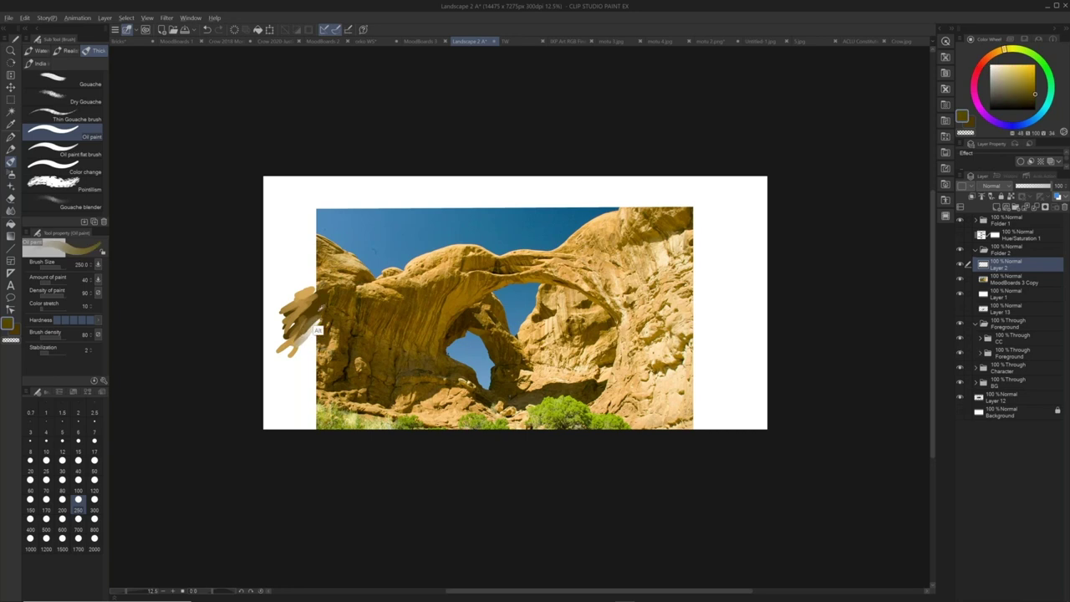
alt+click(318, 326)
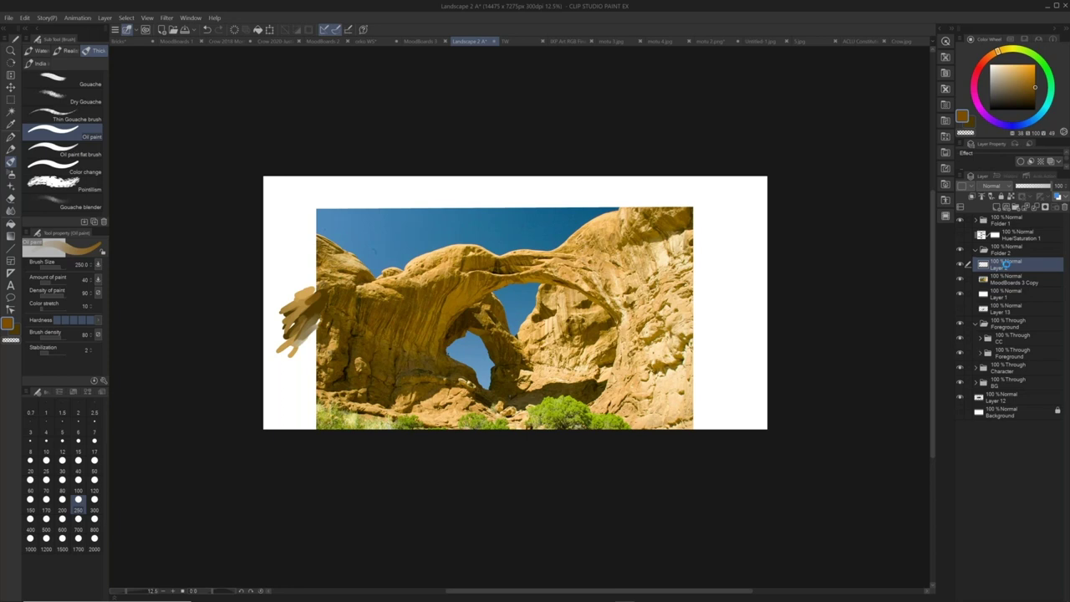
- Merge the painted layer down into MoodBoards 3 Copy and switch to the Hard airbrush
key(ctrl+e)
click(1005, 278)
click(1005, 268)
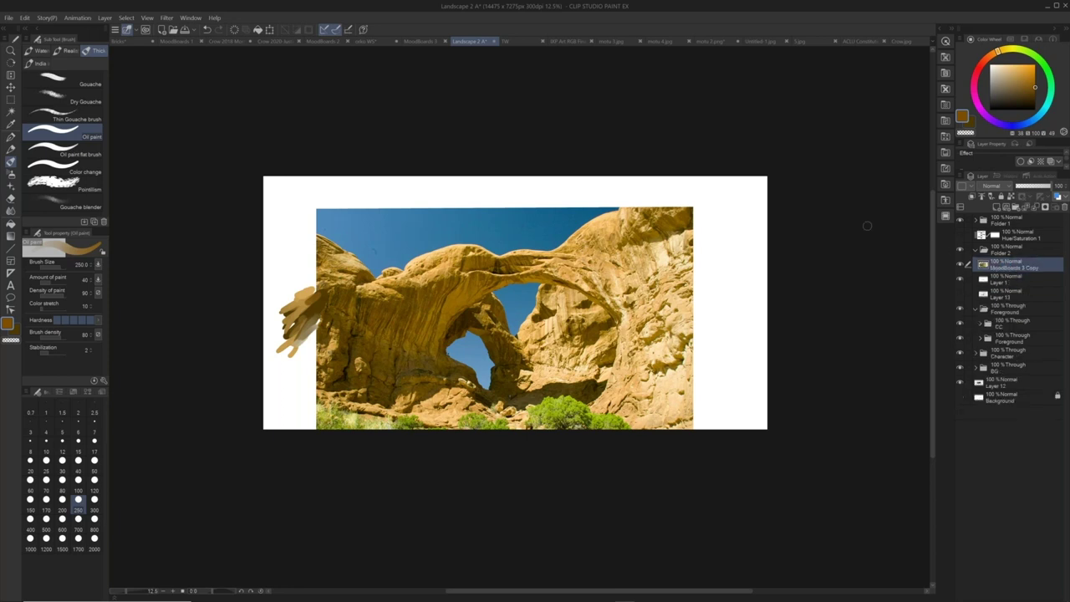
key(b)
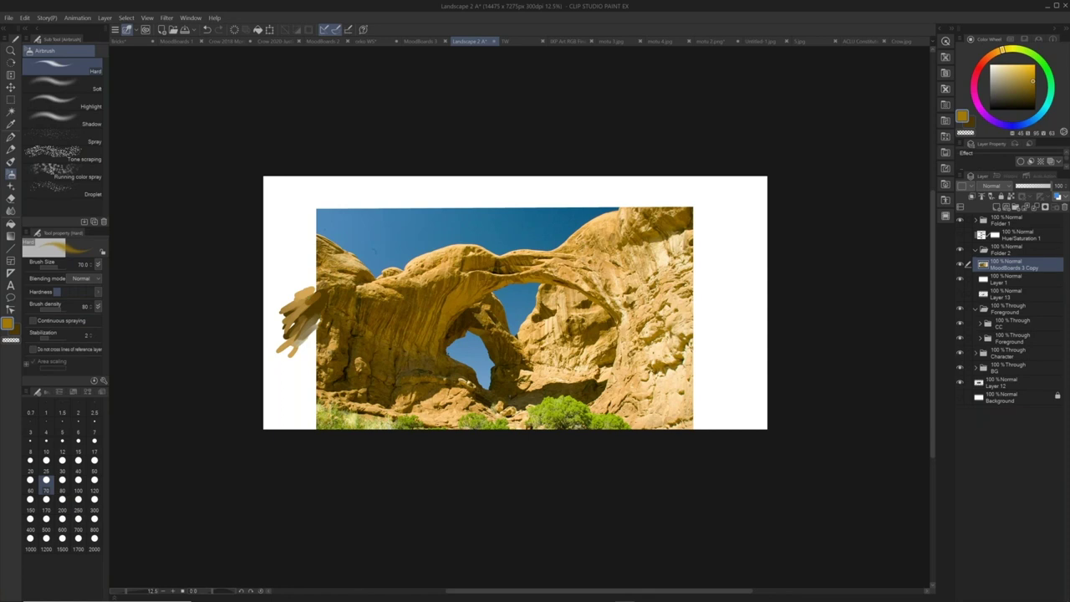
- Paint sampled brown rock tones beyond the photo's left edge with the Oil paint brush at size 300
key(b)
key(b)
key(bracketright)
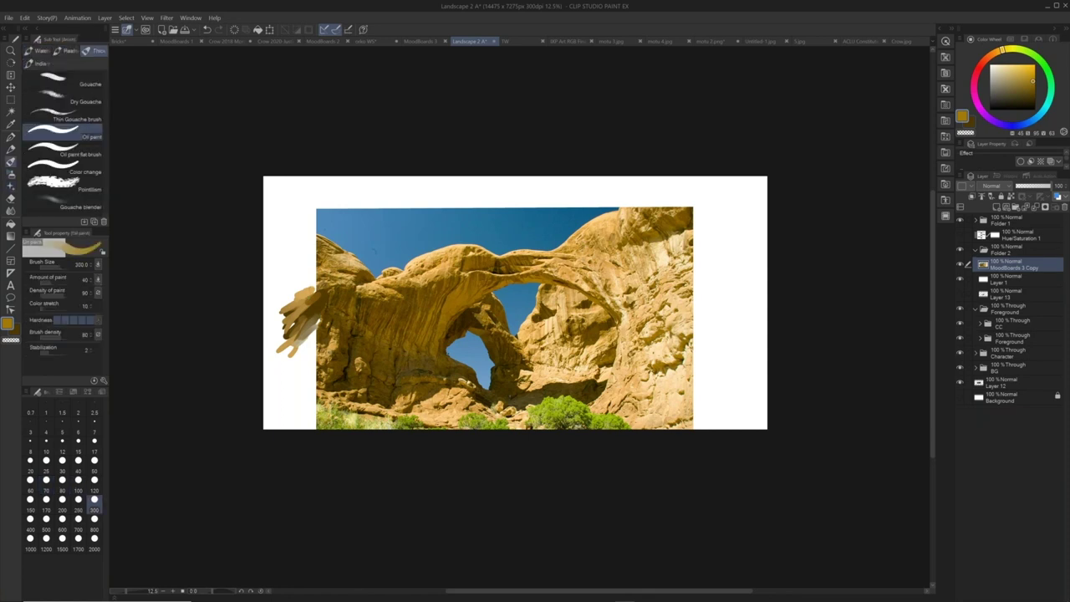
alt+click(329, 286)
alt+click(328, 285)
mouse_move(318, 286)
mouse_down()
mouse_move(276, 302)
mouse_move(289, 311)
mouse_move(281, 327)
mouse_move(271, 329)
mouse_move(269, 312)
mouse_up()
alt+click(320, 281)
alt+click(331, 266)
alt+click(325, 306)
mouse_move(292, 284)
mouse_down()
mouse_move(271, 293)
mouse_move(297, 319)
mouse_move(287, 309)
mouse_up()
- Add darker and lighter sampled rock strokes to the painted patch beside the left cliff at brush size 170
alt+click(325, 328)
key(bracketleft)
key(bracketleft)
key(bracketleft)
mouse_move(301, 300)
mouse_down()
mouse_move(283, 315)
mouse_move(298, 301)
mouse_up()
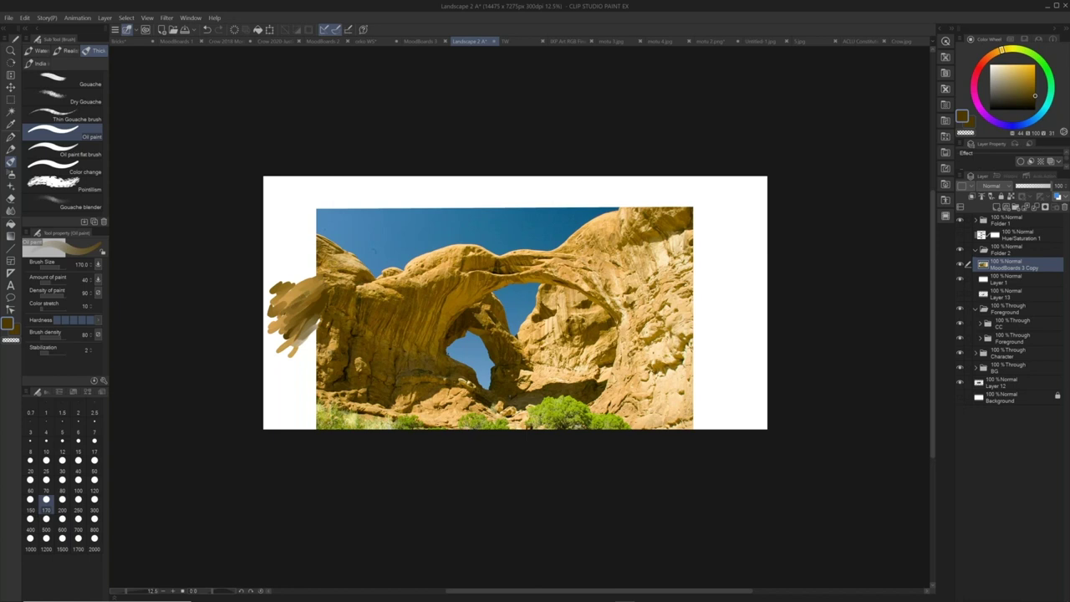
alt+click(354, 252)
drag(310, 286, 294, 299)
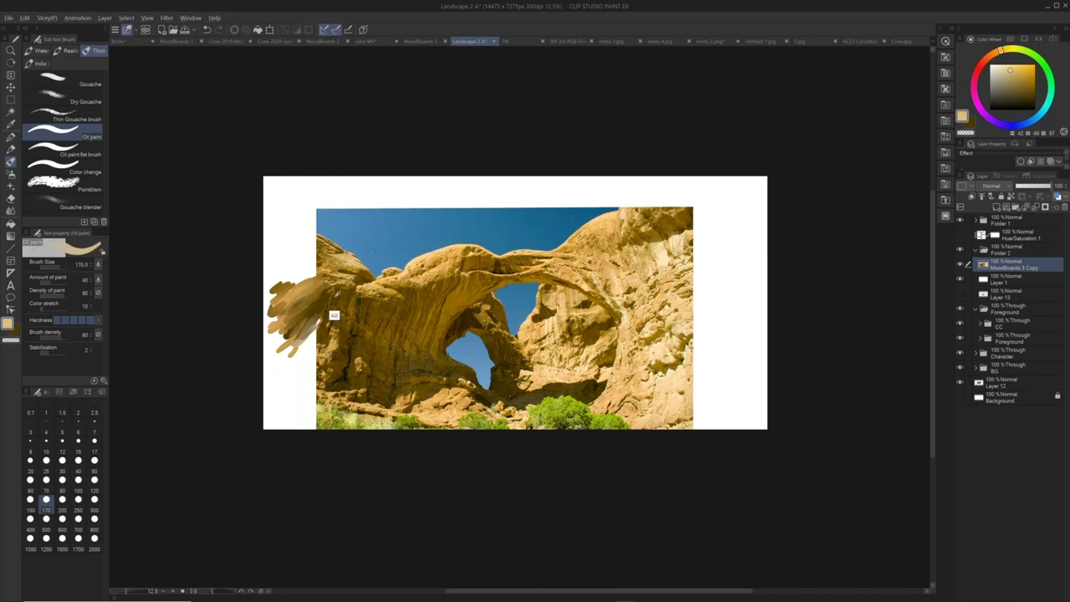
- Fill the lower part of the painted patch beside the left cliff with sampled brown tones
alt+click(333, 297)
mouse_move(302, 340)
mouse_down()
mouse_move(285, 355)
mouse_move(324, 325)
mouse_move(284, 348)
mouse_move(294, 359)
mouse_move(318, 325)
mouse_move(295, 335)
mouse_move(309, 318)
mouse_move(272, 347)
mouse_up()
alt+click(308, 350)
alt+click(328, 335)
alt+click(328, 336)
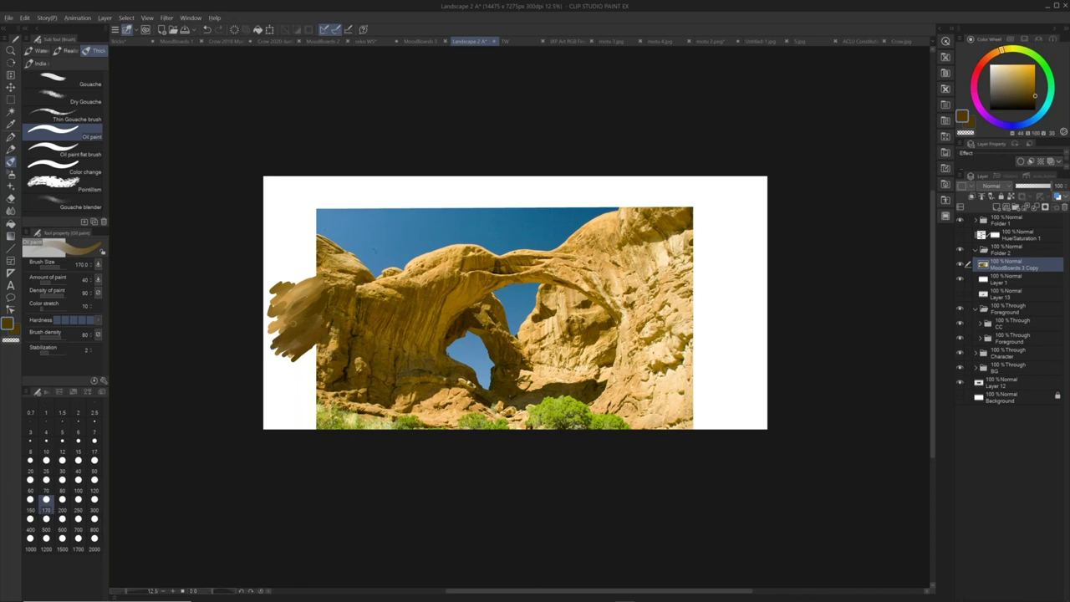
key(alt)
alt+click(333, 300)
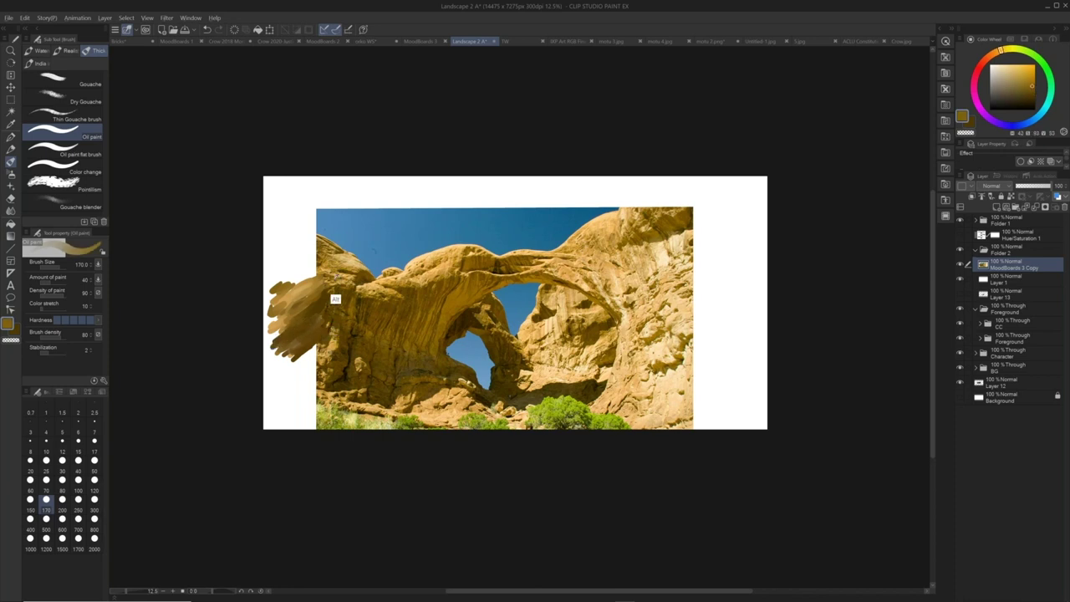
- Blend the seam between the painted patch and the left cliff using light and dark tones sampled from the rock
key(alt)
alt+click(324, 284)
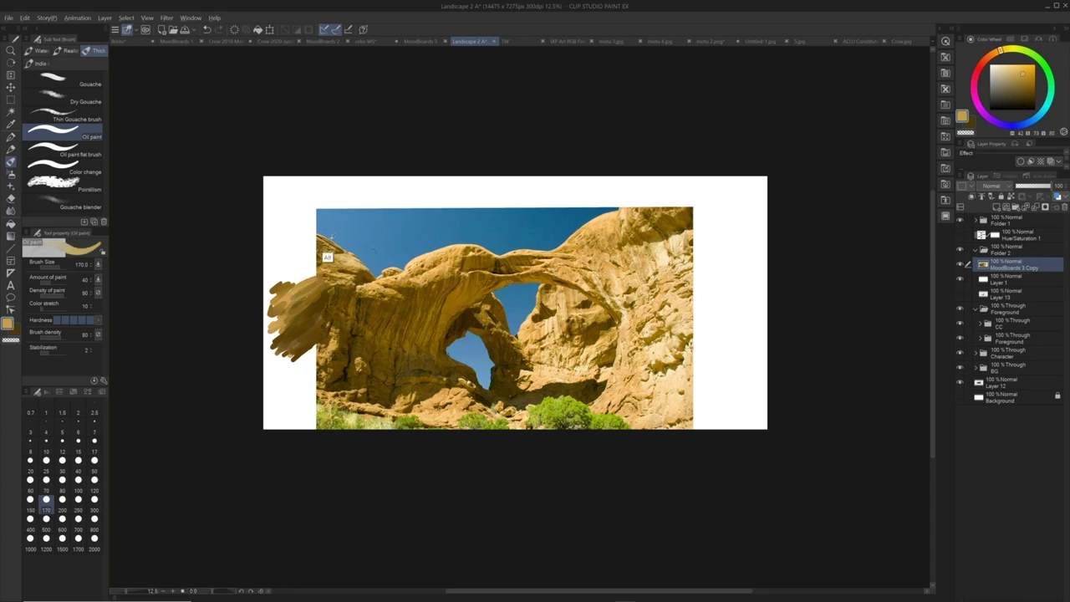
alt+click(328, 259)
alt+click(338, 277)
alt+click(313, 311)
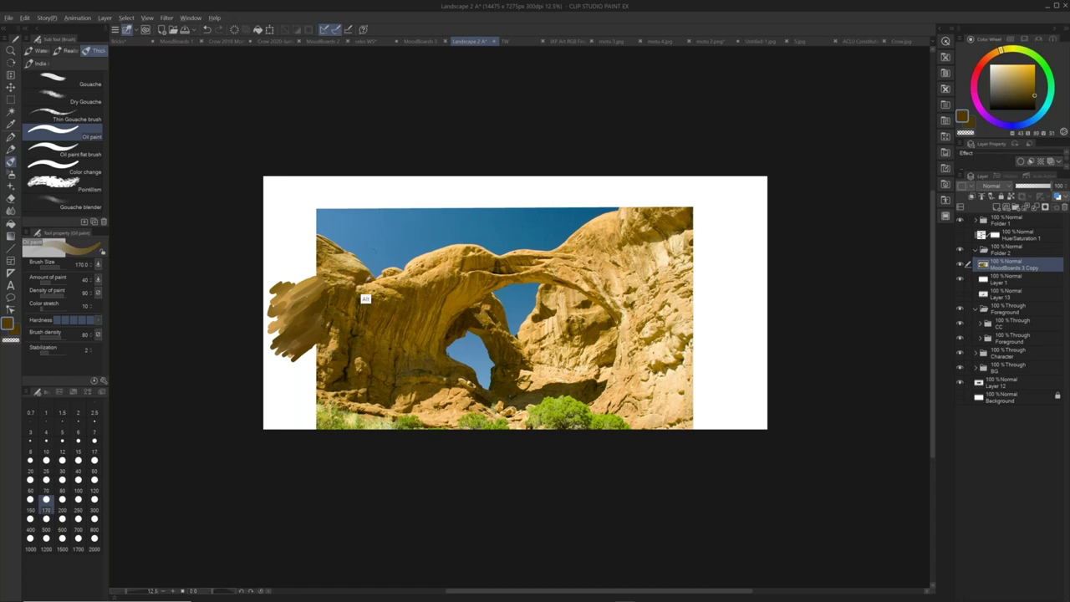
alt+click(355, 279)
alt+click(358, 300)
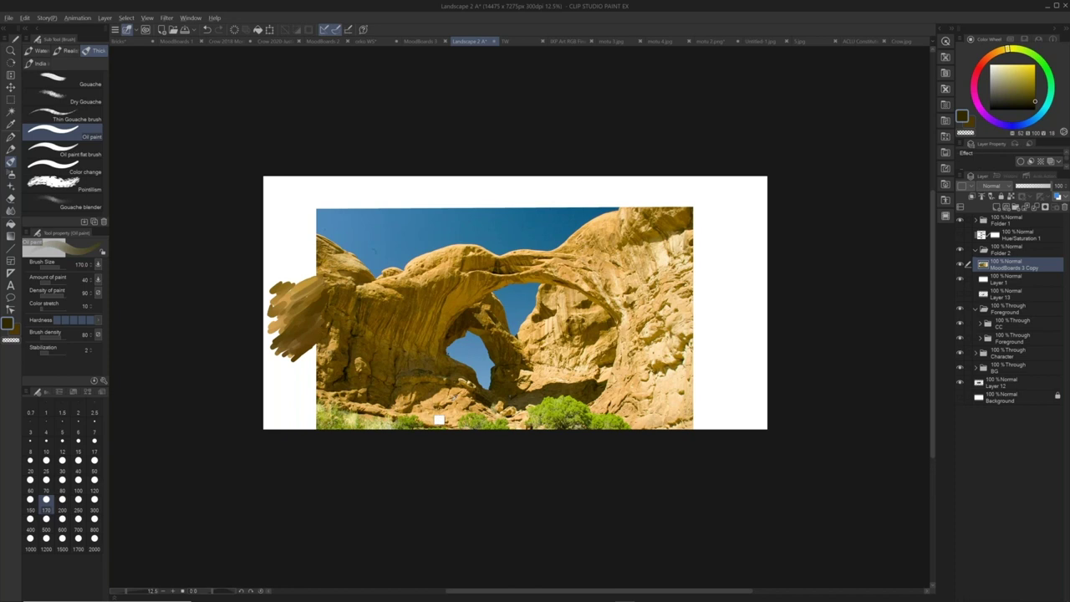
- Cover the small green bushes at the bottom centre of the photo with sampled sandy tones at brush size 300
alt+click(459, 391)
key(bracketright)
key(bracketright)
key(bracketright)
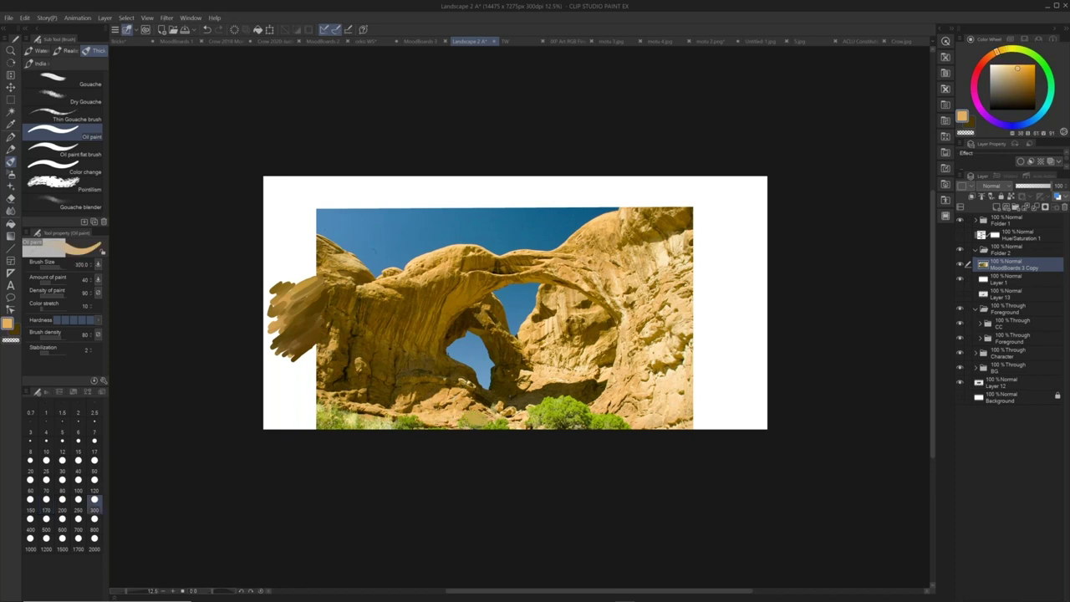
alt+click(466, 418)
alt+click(505, 418)
alt+click(507, 419)
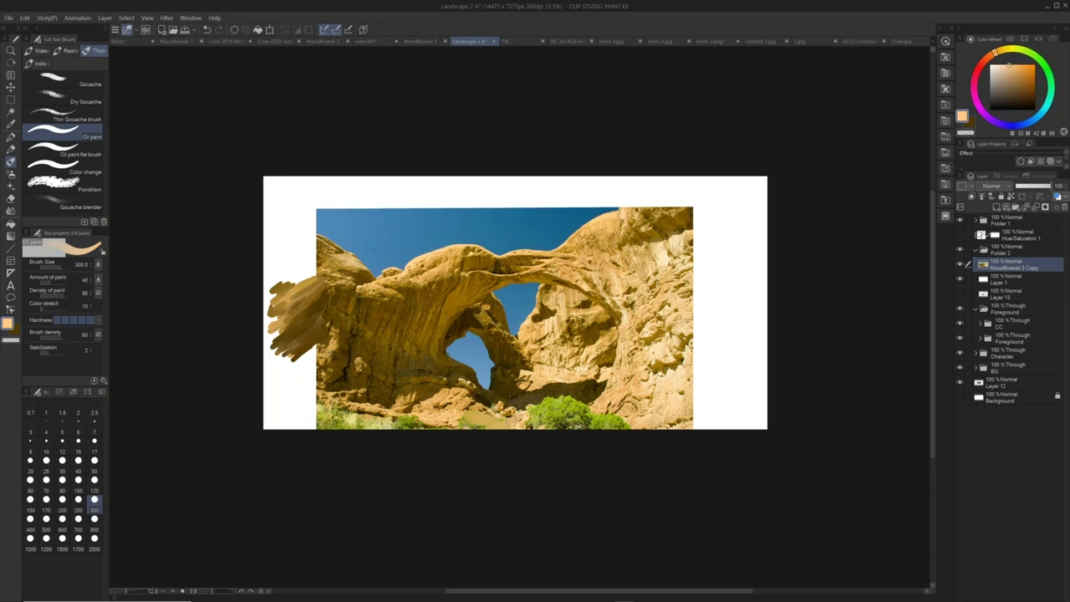
alt+click(513, 426)
alt+click(460, 434)
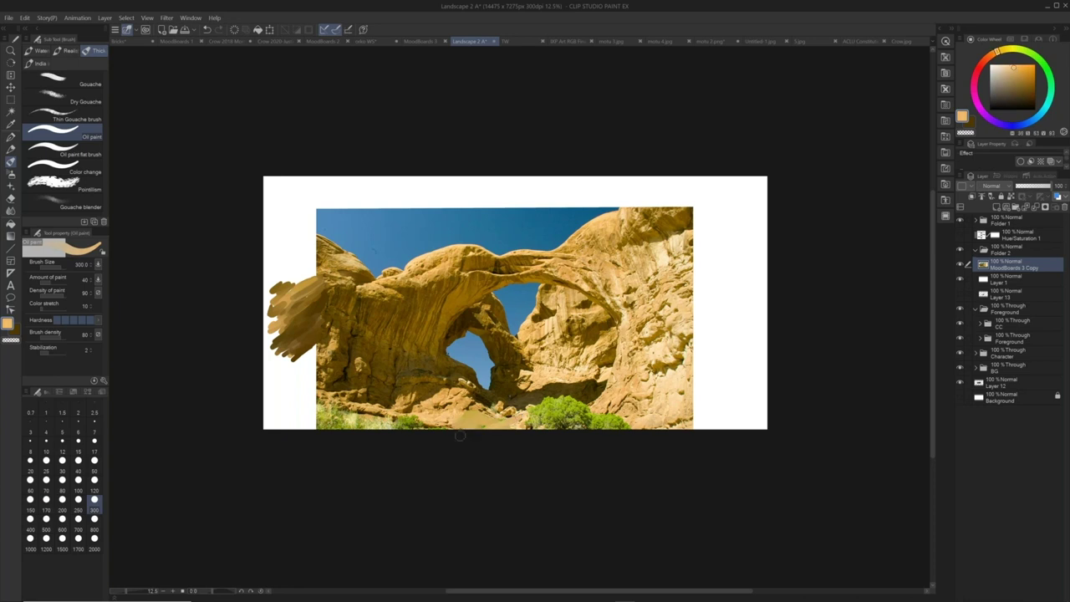
alt+click(504, 409)
- Paint over the large green bush below the arch with sampled sand and dark shadow tones
drag(570, 425, 592, 413)
alt+click(609, 411)
alt+click(585, 409)
alt+click(588, 413)
alt+click(575, 396)
drag(573, 398, 535, 409)
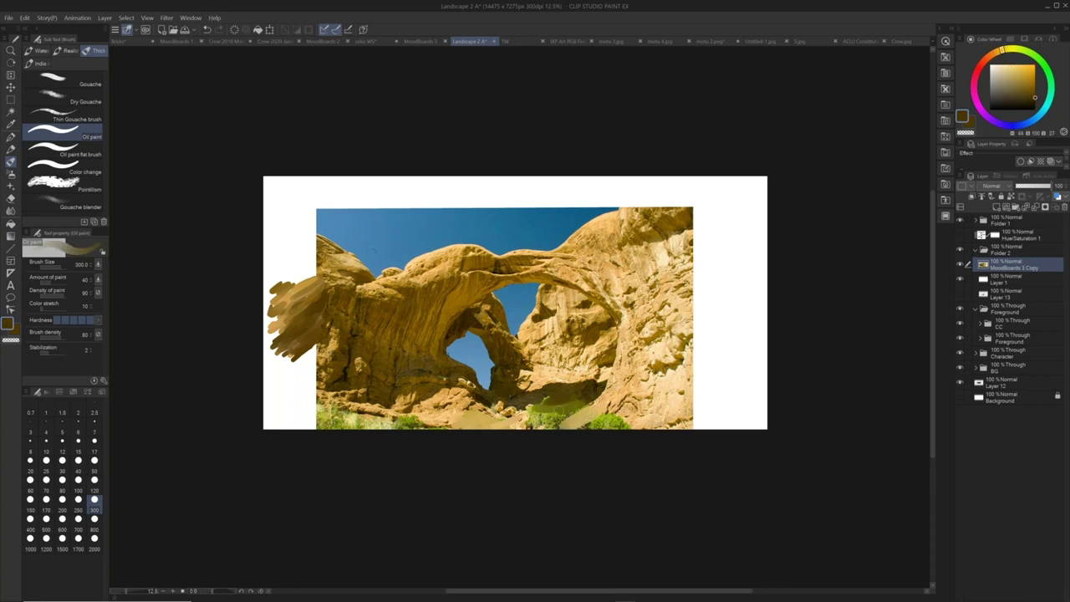
alt+click(554, 408)
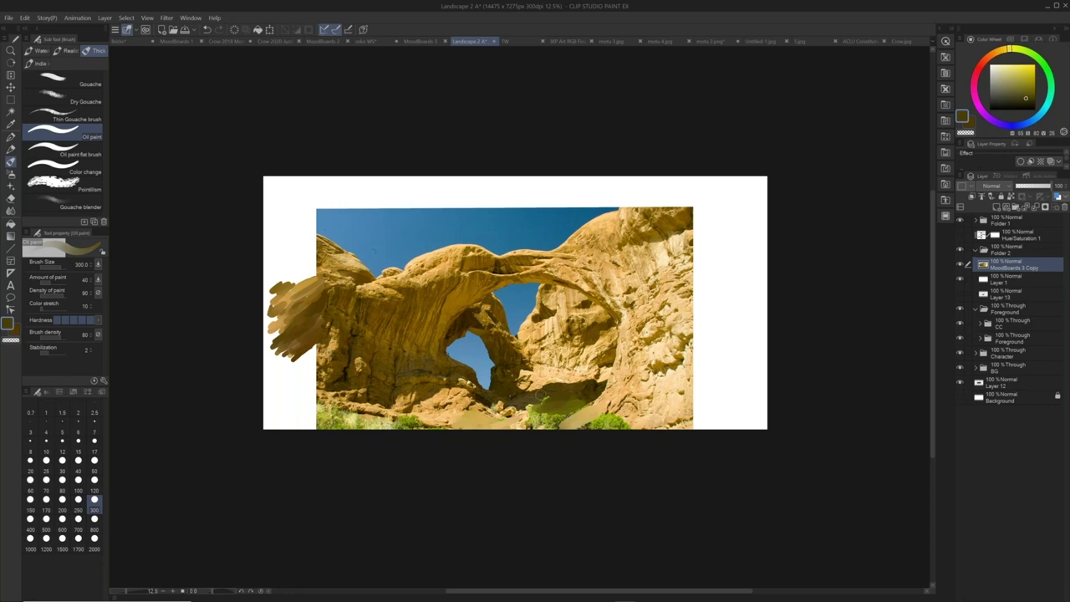
alt+click(589, 408)
alt+click(607, 408)
- Cover the remaining greenery along the photo's bottom edge, right of centre, with sampled ground colours
alt+click(505, 427)
alt+click(528, 425)
drag(525, 422, 631, 423)
alt+click(506, 409)
alt+click(595, 429)
alt+click(642, 422)
- Paint ground tones over the bottom-left bushes and extend the ground to the canvas's left edge
alt+click(435, 426)
alt+click(375, 434)
alt+click(375, 428)
mouse_move(395, 422)
mouse_down()
mouse_move(274, 413)
mouse_move(294, 393)
mouse_move(257, 391)
mouse_up()
alt+click(318, 411)
alt+click(323, 421)
alt+click(317, 413)
alt+click(318, 391)
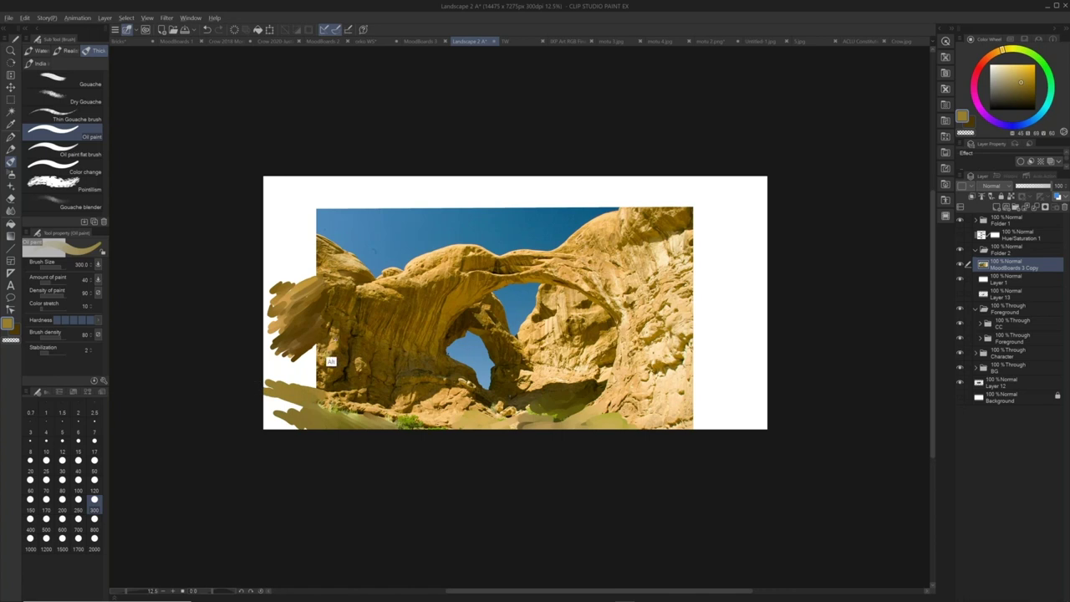
- Paint sampled rock tones over the lower end of the left cliff seam at brush size 150
alt+click(330, 361)
click(30, 500)
alt+click(331, 365)
alt+click(332, 364)
alt+click(335, 364)
drag(319, 360, 309, 347)
- Extend the painted left cliff downward with sampled browns, enlarging the brush to 170 and 200
key(bracketright)
alt+click(328, 371)
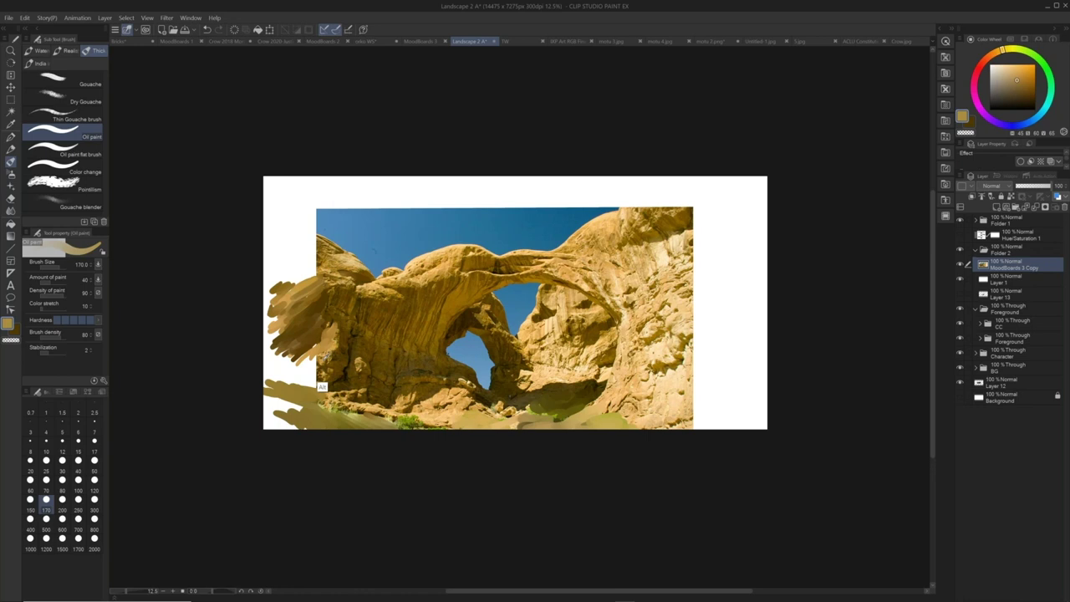
key(bracketright)
alt+click(323, 381)
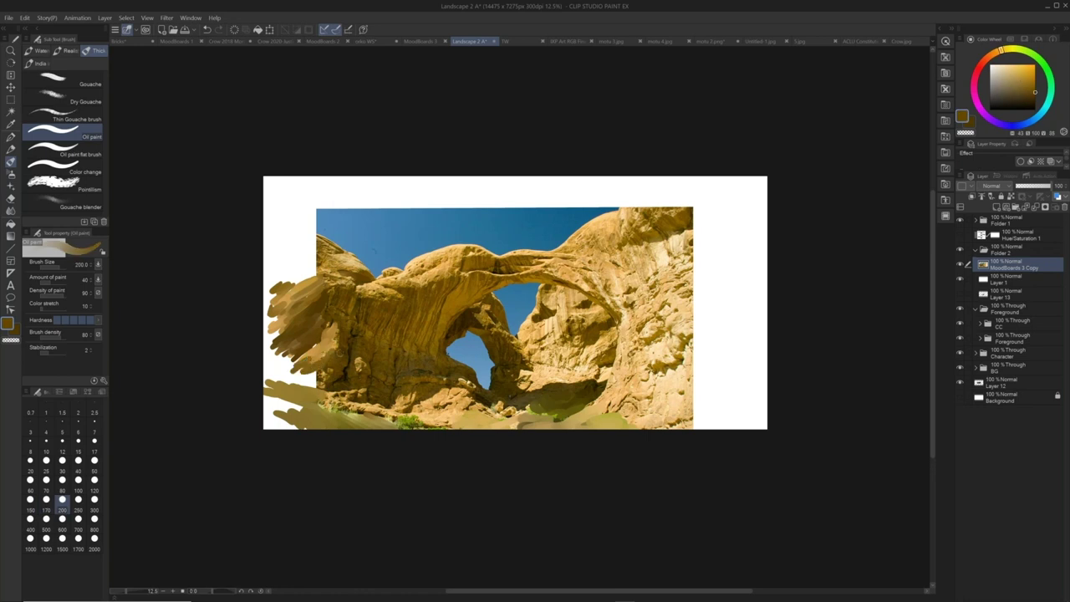
alt+click(341, 394)
alt+click(342, 394)
alt+click(343, 375)
drag(300, 357, 324, 333)
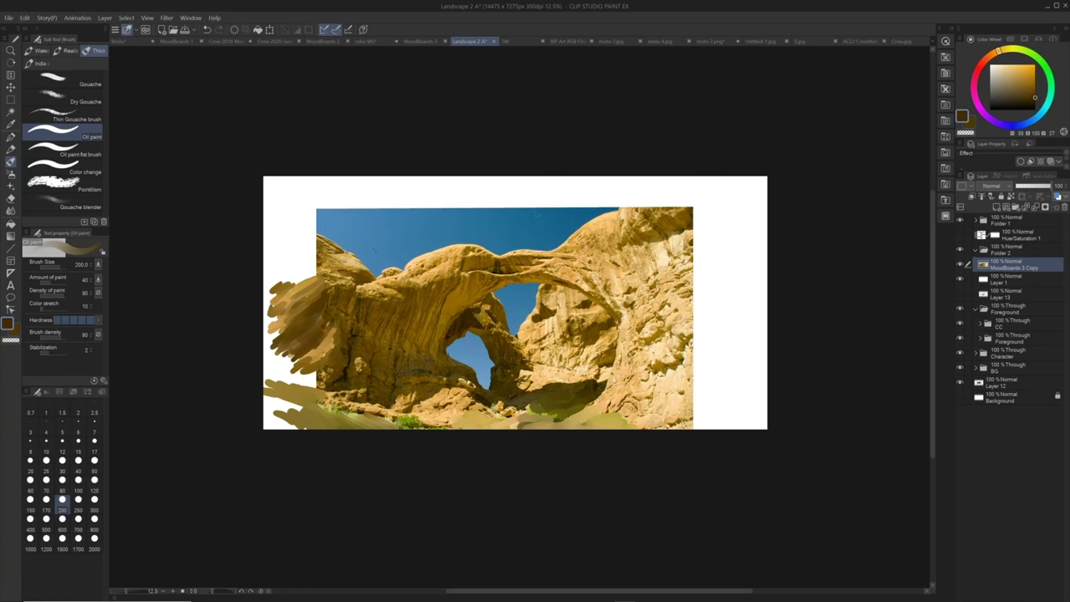
- Auto-select the blue sky above and inside both arch openings, delete it from the photo layer, and clear the selection
key(w)
click(540, 229)
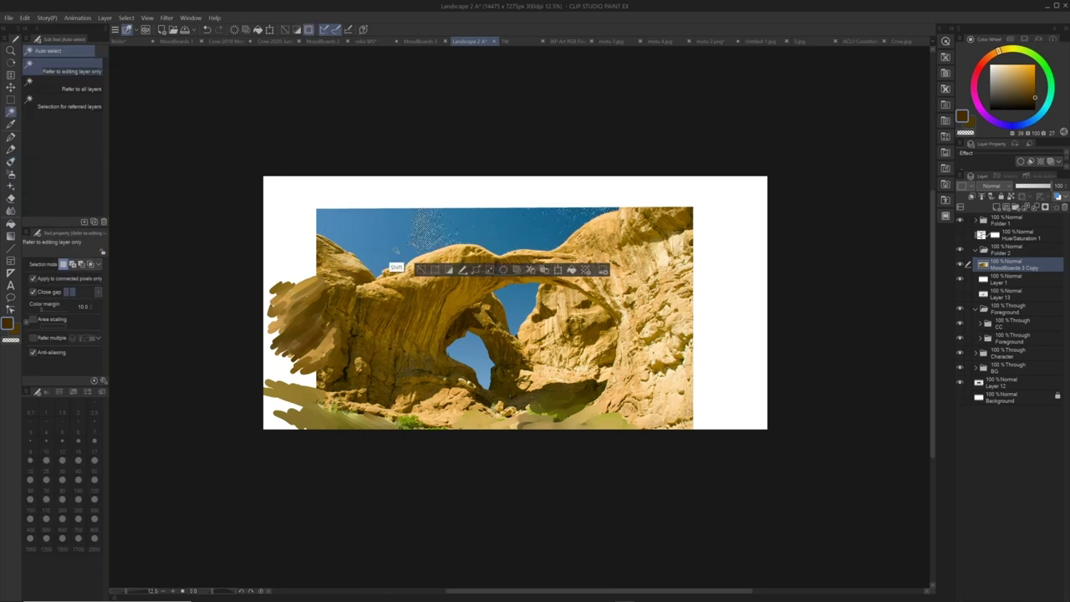
shift+click(399, 248)
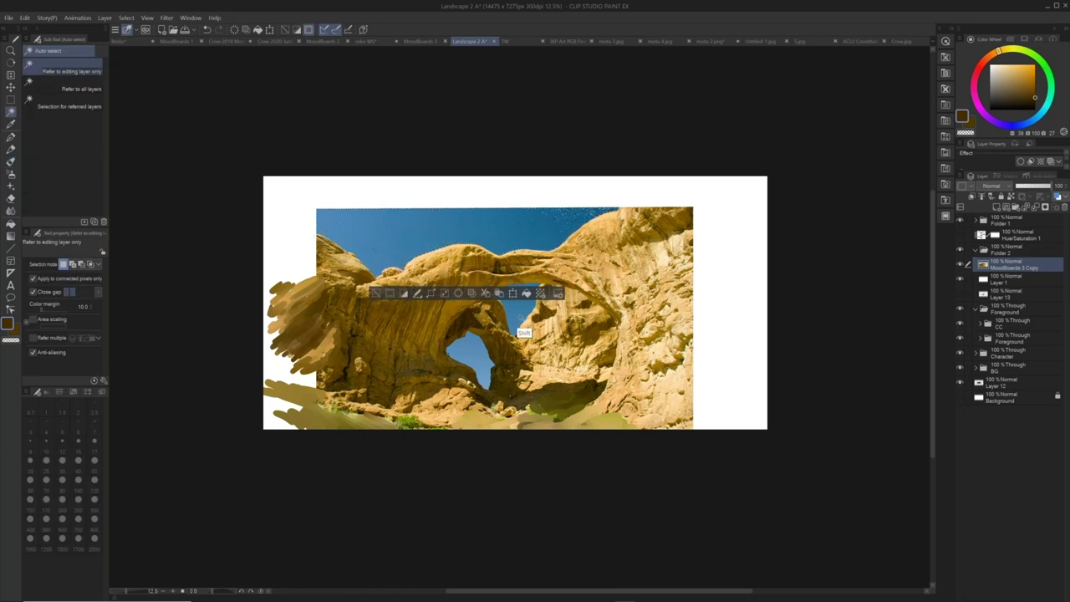
shift+click(519, 312)
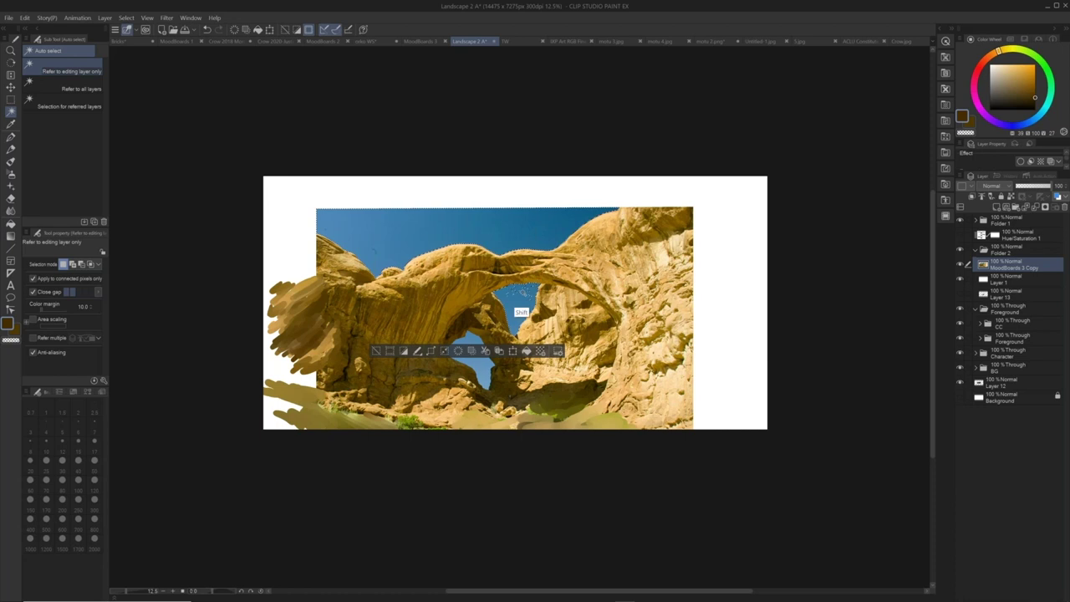
shift+click(471, 351)
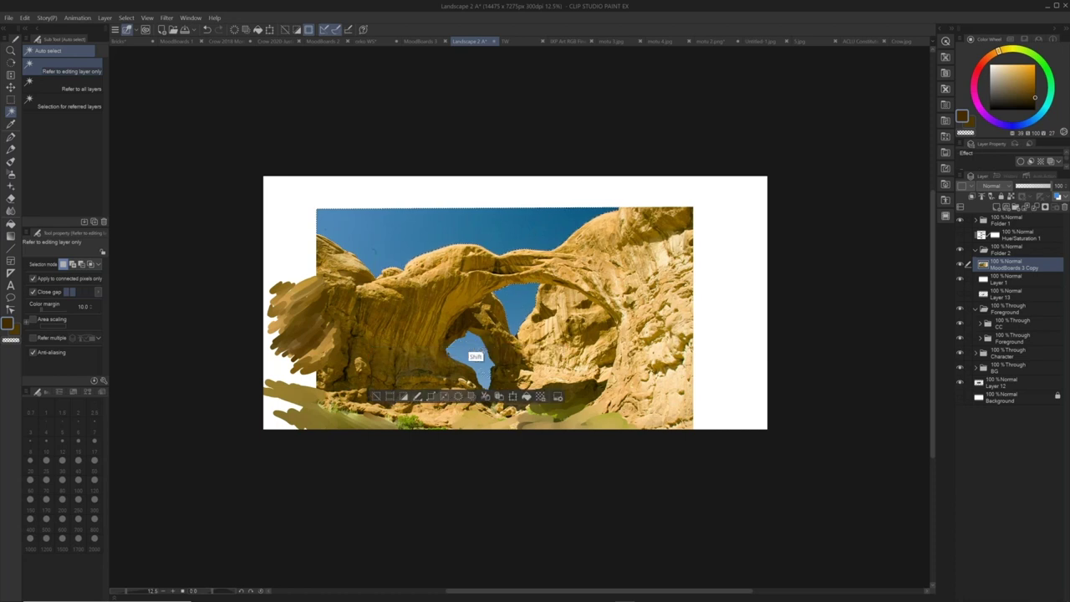
key(Delete)
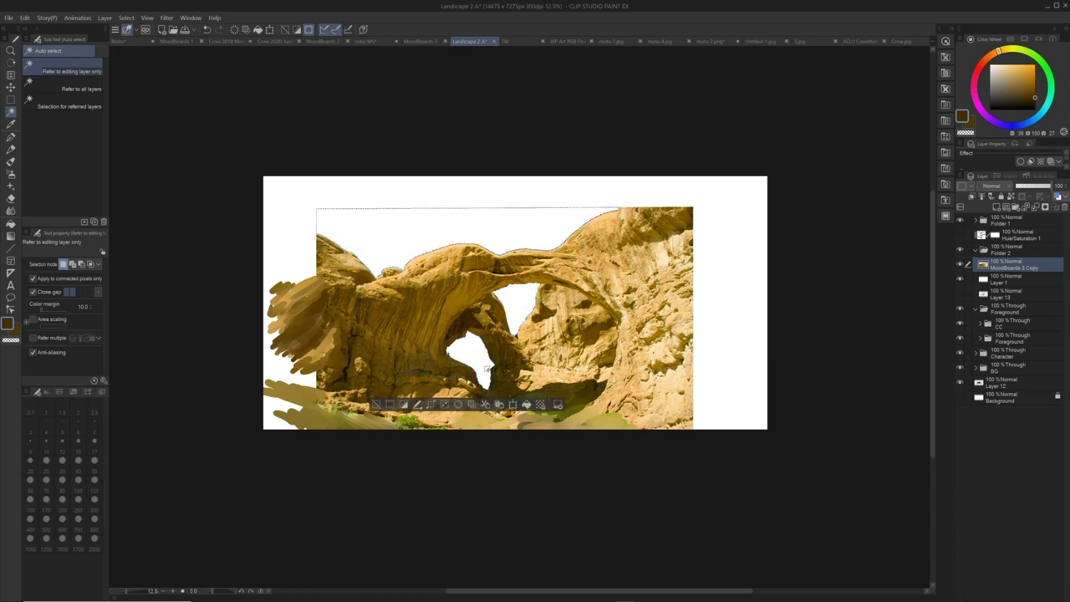
key(ctrl+d)
- Erase the leftover line along the photo's top edge with the Hard eraser at size 300
key(e)
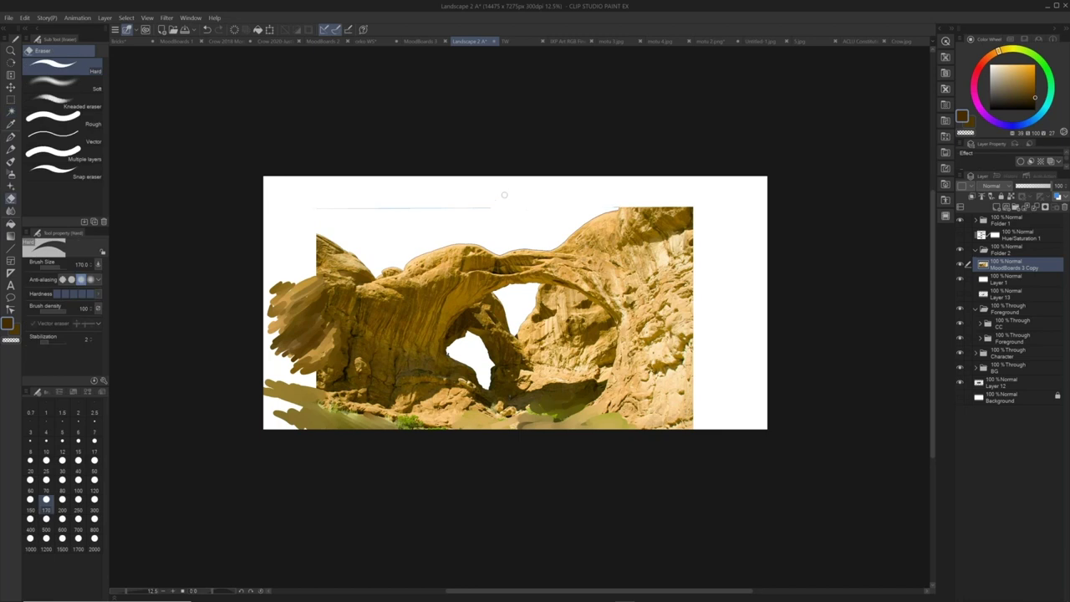
key(bracketright)
key(bracketright)
key(bracketright)
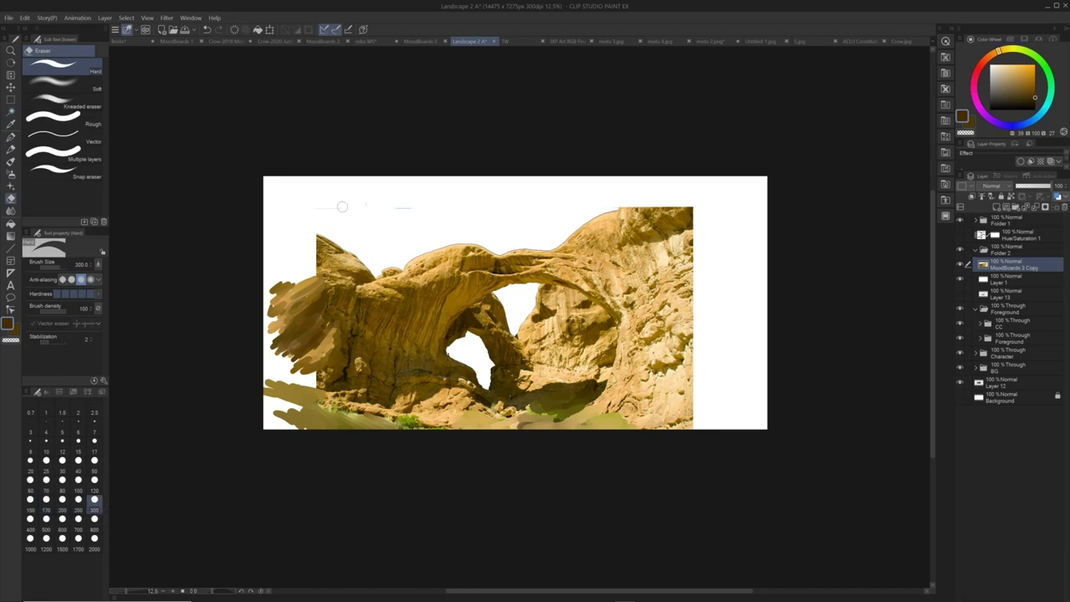
- Paint sampled brown tones over the arch's left pillar with the Oil paint brush at size 300
key(b)
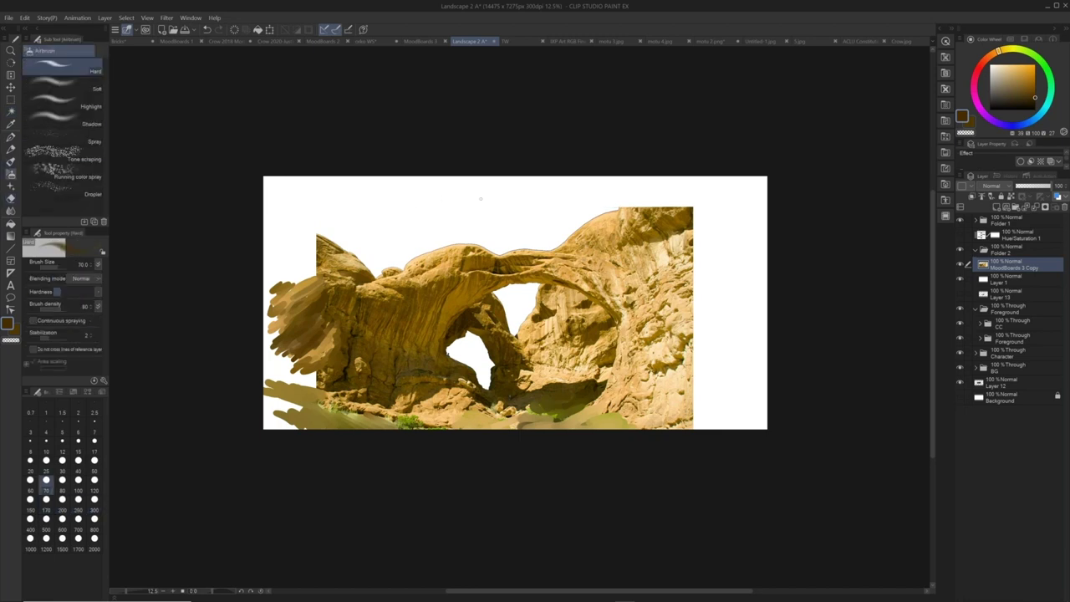
alt+click(454, 323)
key(b)
key(b)
key(bracketright)
key(bracketright)
alt+click(457, 290)
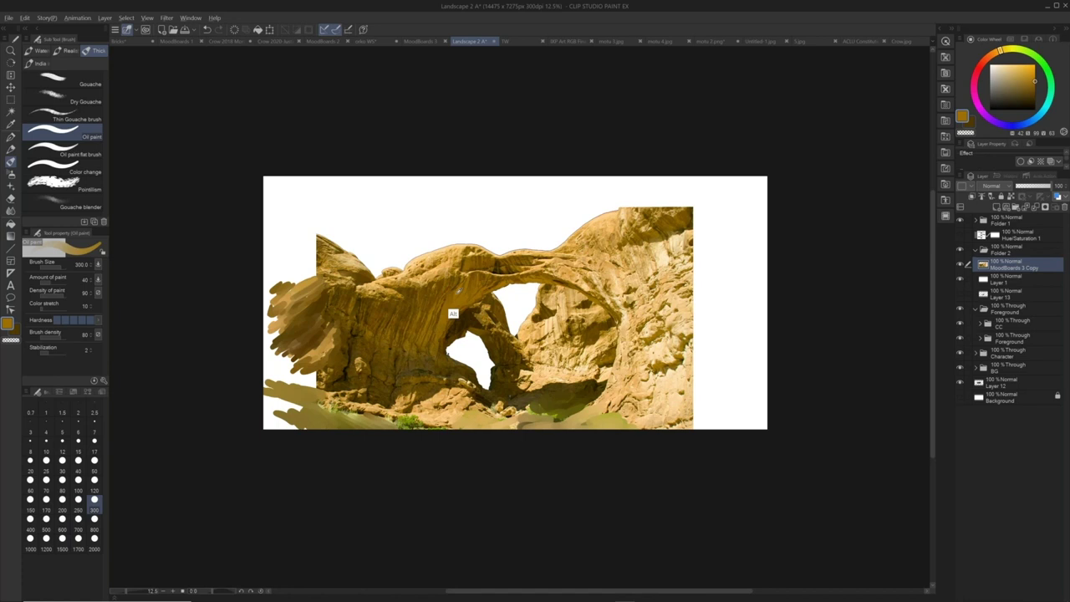
alt+click(451, 292)
alt+click(447, 292)
alt+click(424, 295)
alt+click(427, 303)
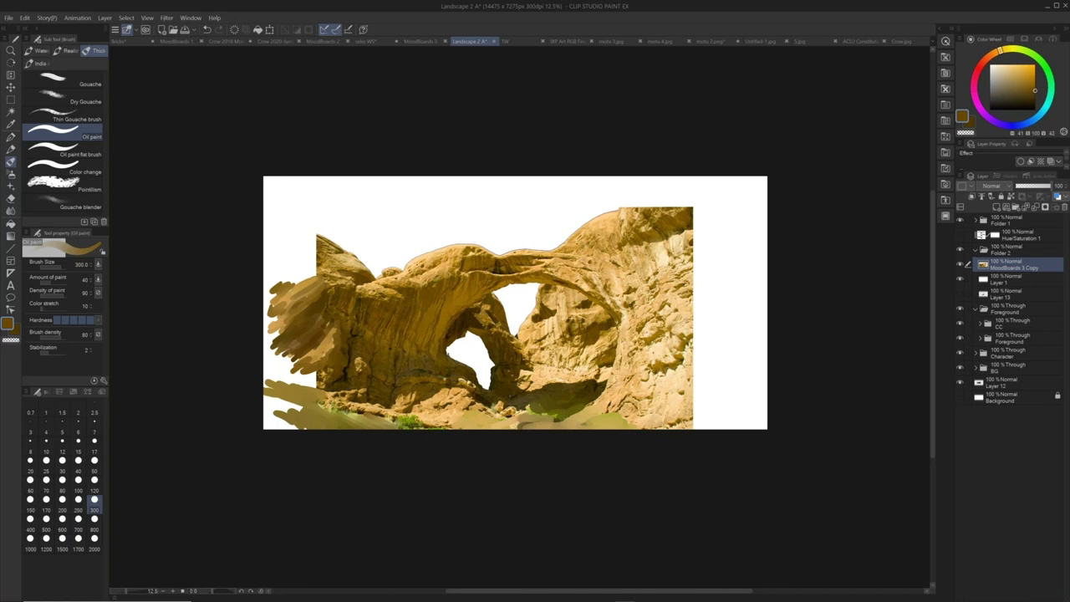
- Extend the upper-left rock ridge beyond the photo's left edge with strokes of sampled rock colour
key(alt)
alt+click(320, 281)
alt+click(323, 260)
mouse_move(314, 266)
mouse_down()
mouse_move(302, 271)
mouse_move(319, 260)
mouse_move(282, 250)
mouse_move(287, 273)
mouse_move(308, 269)
mouse_move(308, 258)
mouse_move(281, 247)
mouse_up()
alt+click(310, 252)
alt+click(320, 263)
alt+click(315, 257)
alt+click(319, 248)
alt+click(307, 245)
alt+click(316, 260)
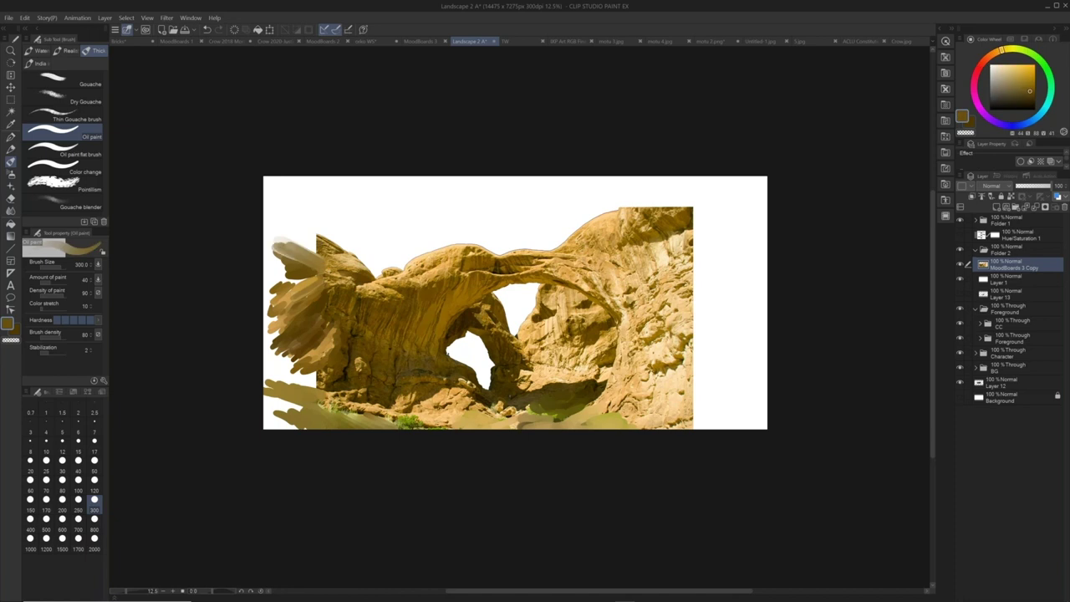
- Continue the upper-left ridge out to the canvas's left edge and paint its underside with sampled browns
alt+click(305, 292)
mouse_move(287, 230)
mouse_down()
mouse_move(268, 229)
mouse_move(291, 248)
mouse_move(260, 220)
mouse_move(265, 233)
mouse_move(265, 219)
mouse_up()
alt+click(316, 266)
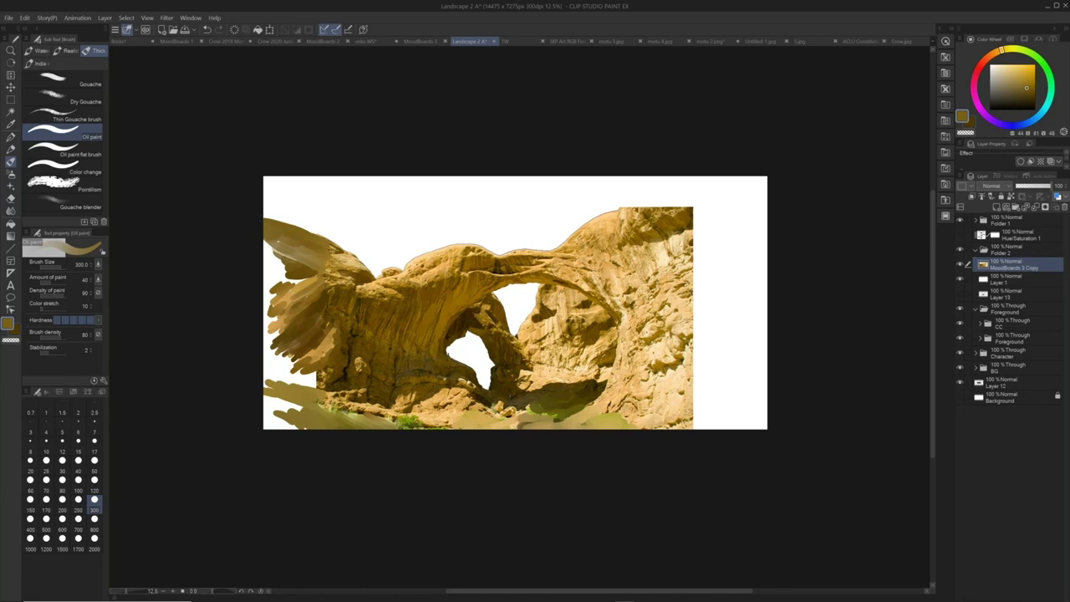
alt+click(303, 290)
drag(309, 266, 266, 244)
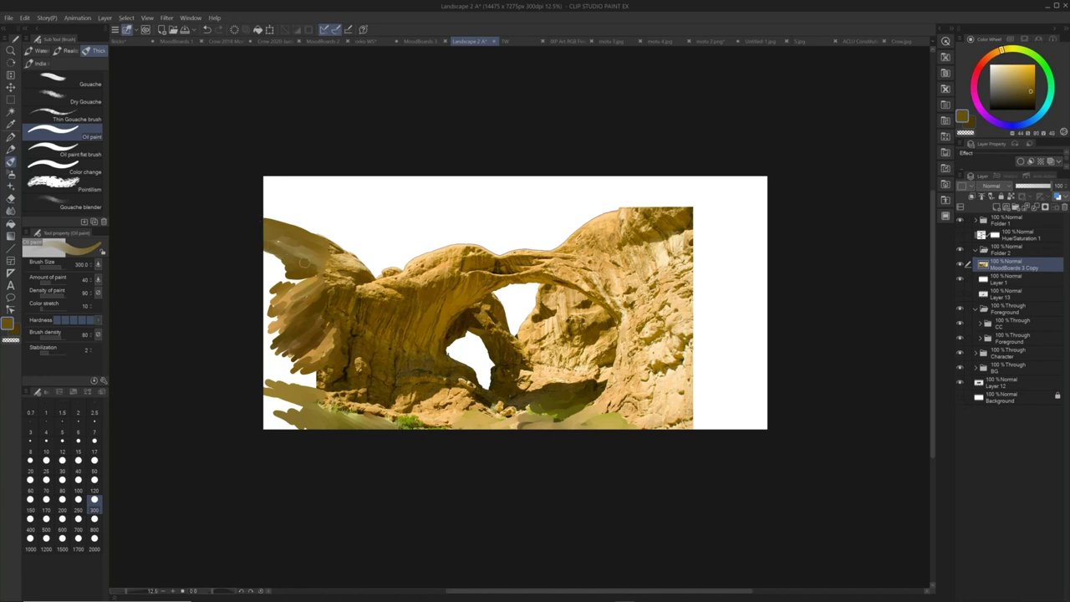
- Blend darker sampled brown across the upper-left ridge to cover its pale streaks
alt+click(291, 287)
alt+click(291, 287)
alt+click(351, 294)
drag(326, 267, 279, 245)
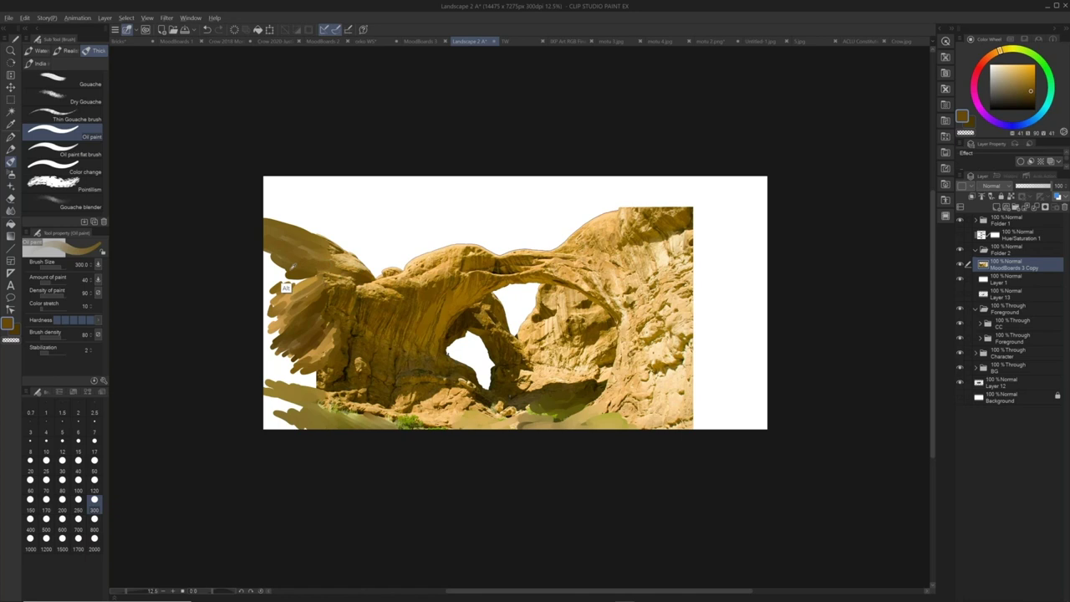
- Reduce the Oil paint brush to size 150 and paint sampled light rock colour along the upper-left ridge's top
alt+click(306, 301)
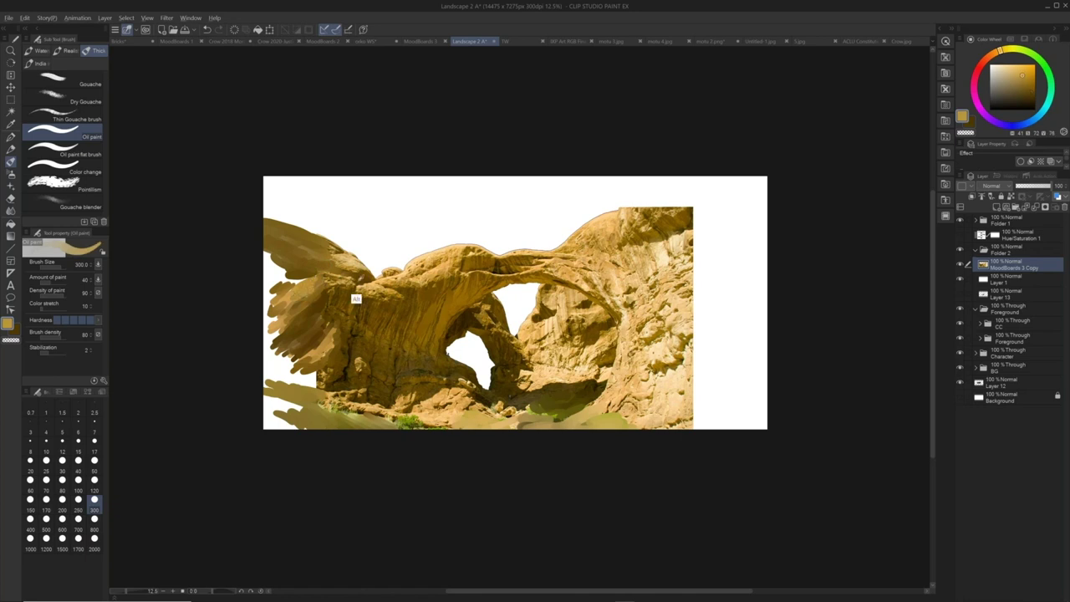
alt+click(357, 296)
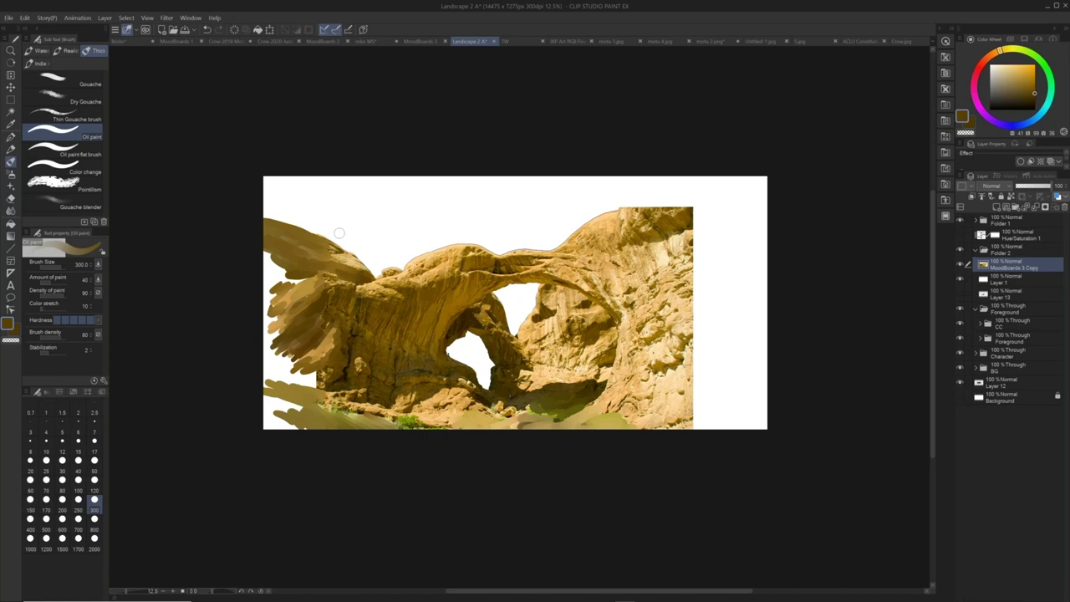
alt+click(347, 258)
alt+click(346, 275)
key(bracketleft)
key(bracketleft)
key(bracketleft)
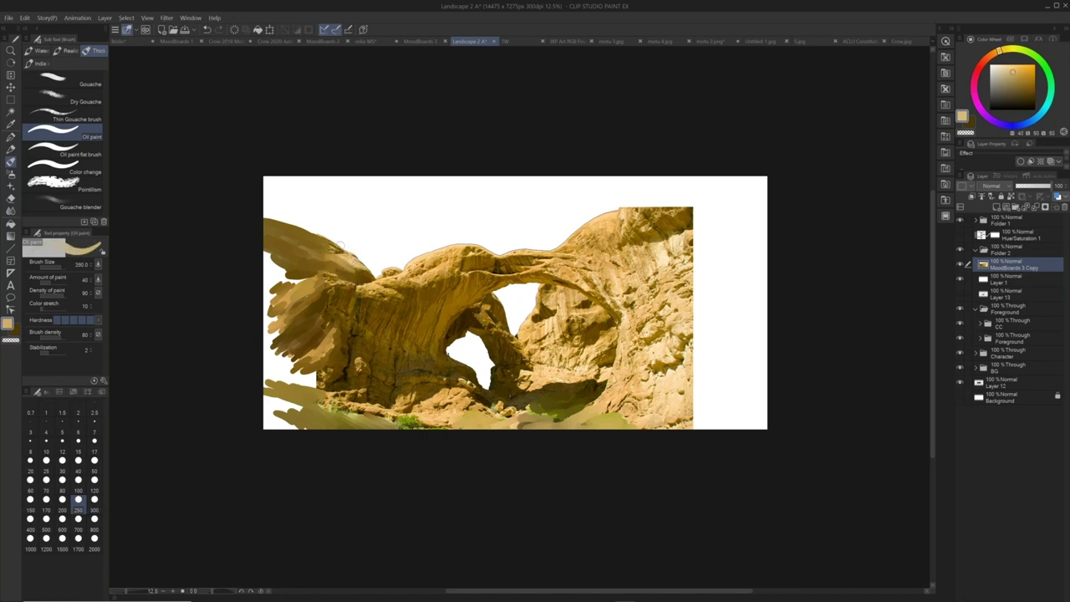
key(bracketleft)
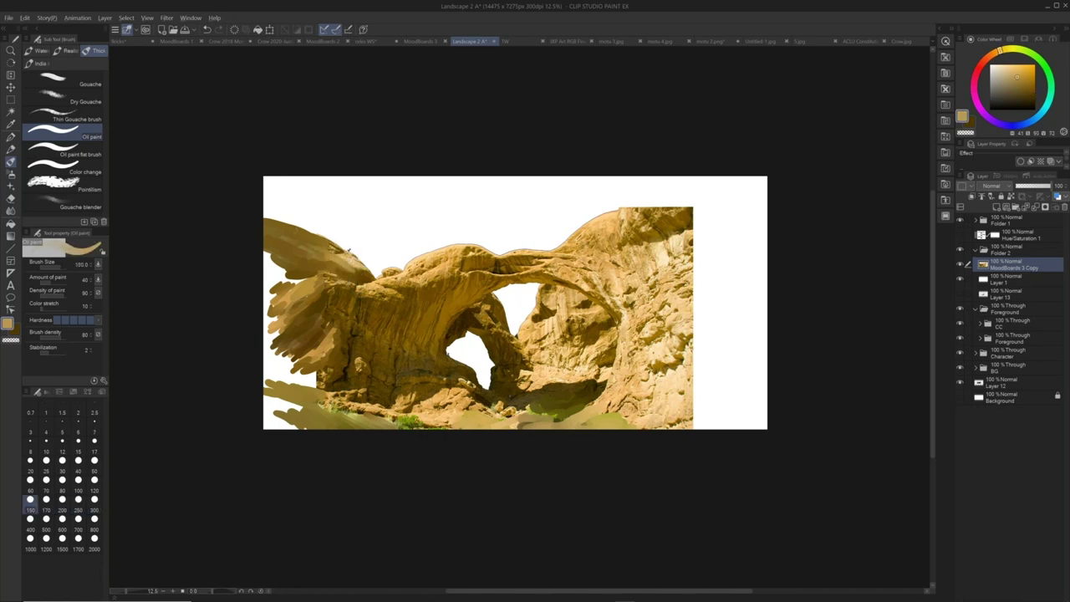
mouse_move(333, 254)
mouse_down()
mouse_move(278, 228)
mouse_move(298, 240)
mouse_up()
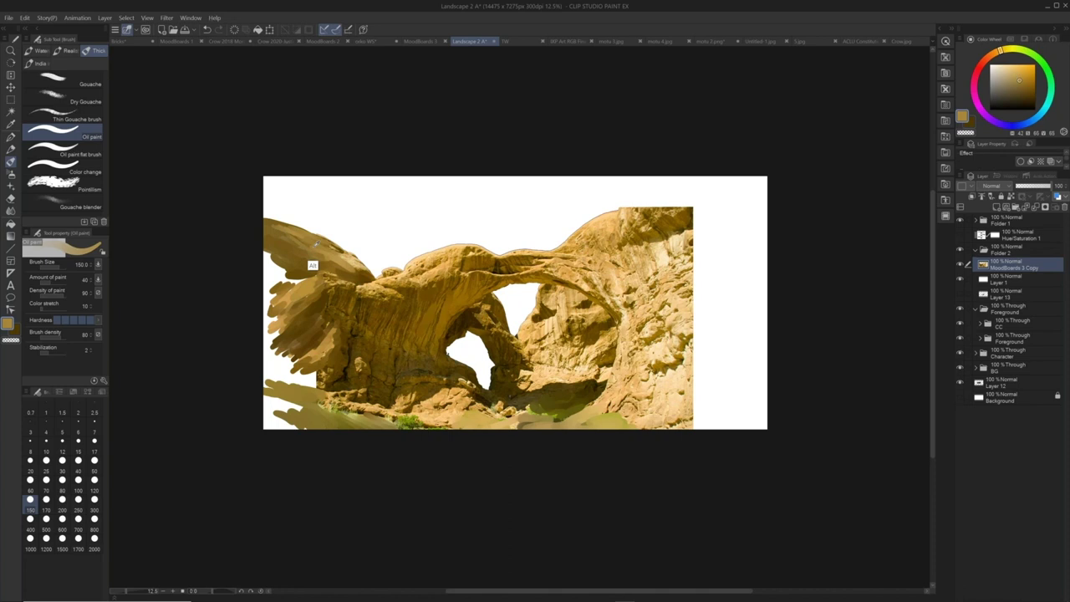
- Add finer highlight strokes along the upper-left ridge with a sampled pale tan at brush size 100
key(bracketleft)
key(bracketleft)
alt+click(357, 256)
drag(330, 250, 295, 235)
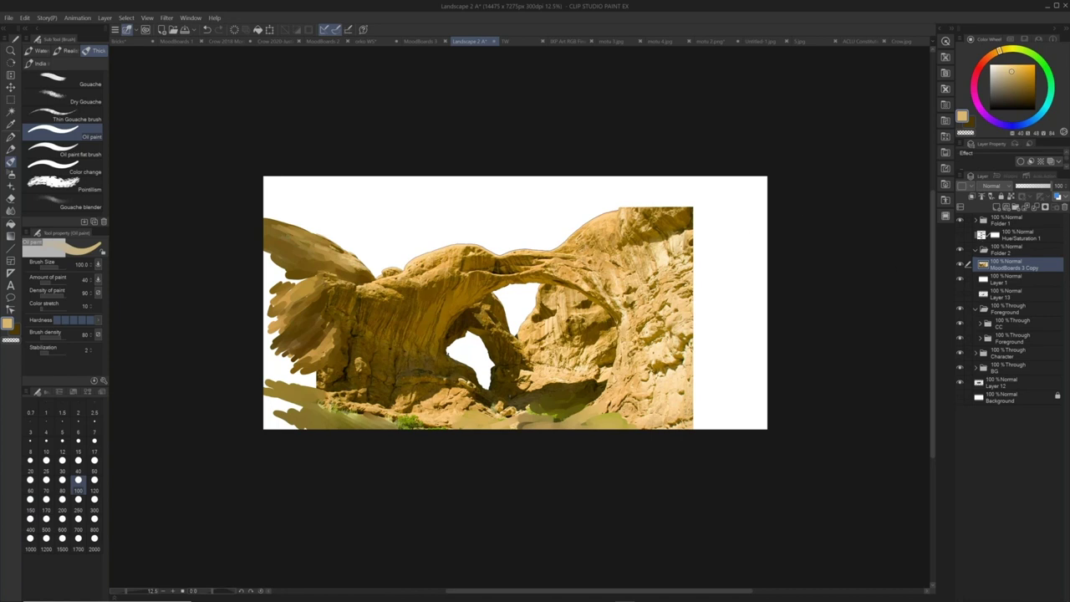
- Paint a short stroke of sampled rock colour just beyond the photo's upper-right edge
key(alt)
alt+click(683, 307)
drag(692, 244, 699, 231)
alt+click(701, 232)
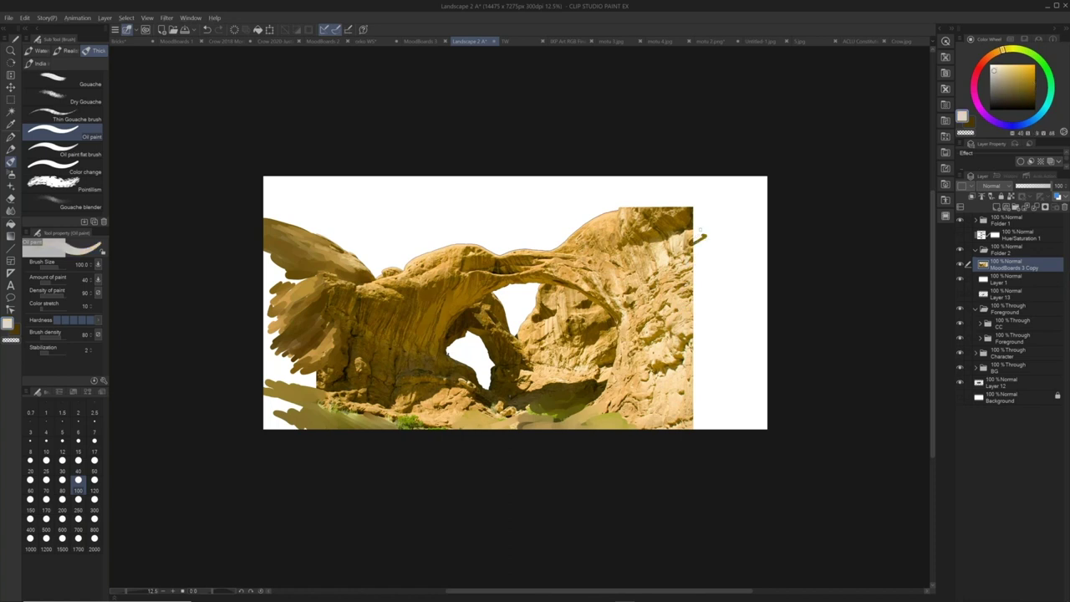
alt+click(699, 237)
- Extend the upper-right rock ridge upward to the canvas's top edge with sampled browns at brush size 250
key(bracketright)
key(bracketright)
key(bracketright)
alt+click(629, 210)
mouse_move(627, 208)
mouse_down()
mouse_move(684, 188)
mouse_move(652, 204)
mouse_move(693, 197)
mouse_move(708, 177)
mouse_move(704, 199)
mouse_move(712, 188)
mouse_move(669, 214)
mouse_move(634, 214)
mouse_move(707, 183)
mouse_up()
alt+click(693, 206)
alt+click(666, 216)
alt+click(623, 229)
alt+click(627, 219)
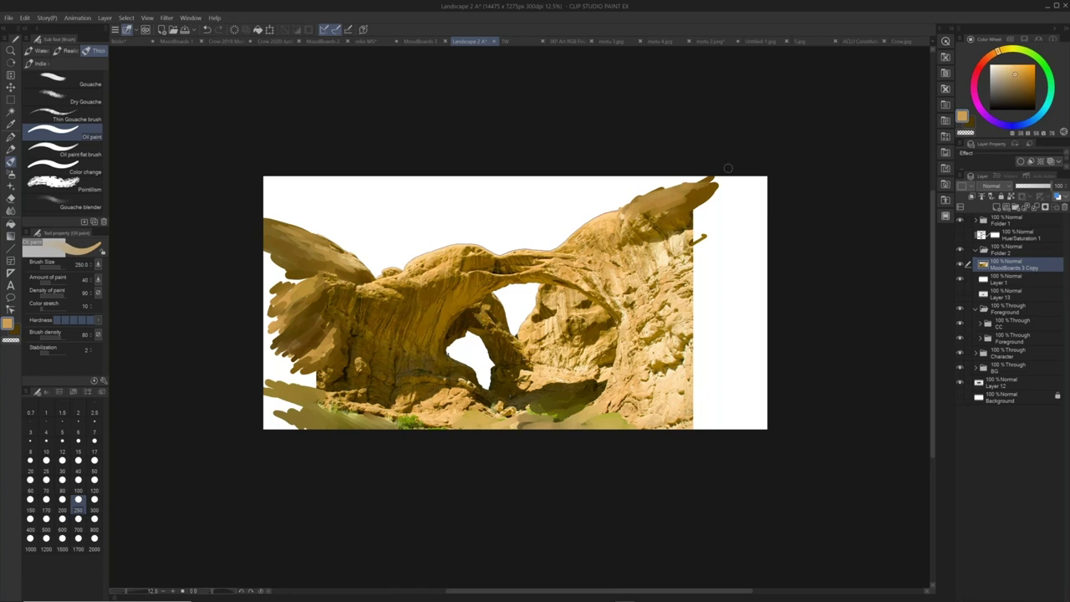
- Paint sampled lighter rock colour along the upper-right ridge's top edge at brush size 300
key(bracketright)
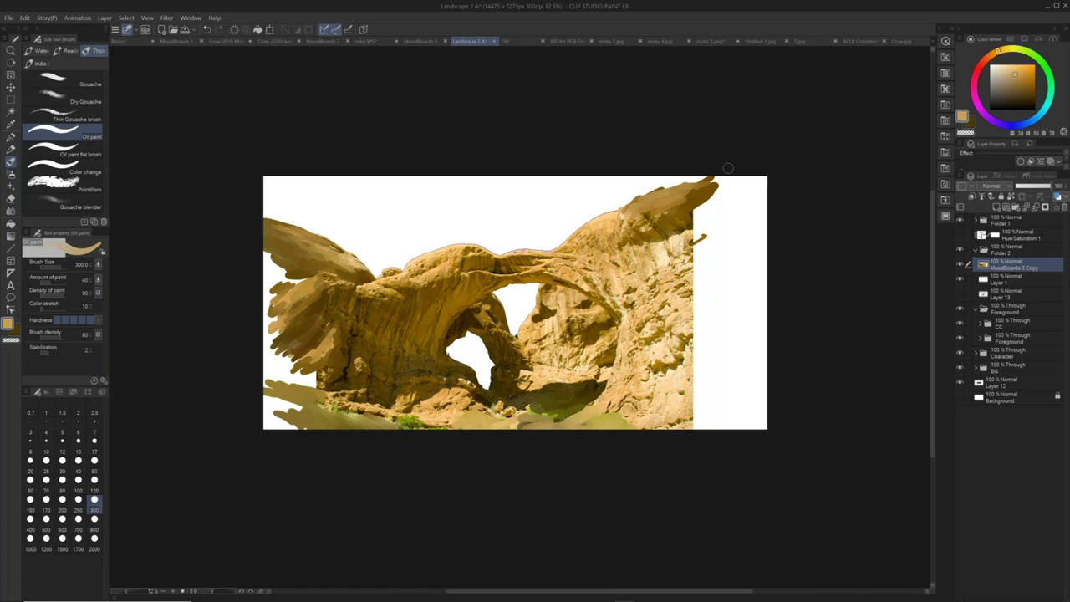
alt+click(635, 272)
alt+click(667, 203)
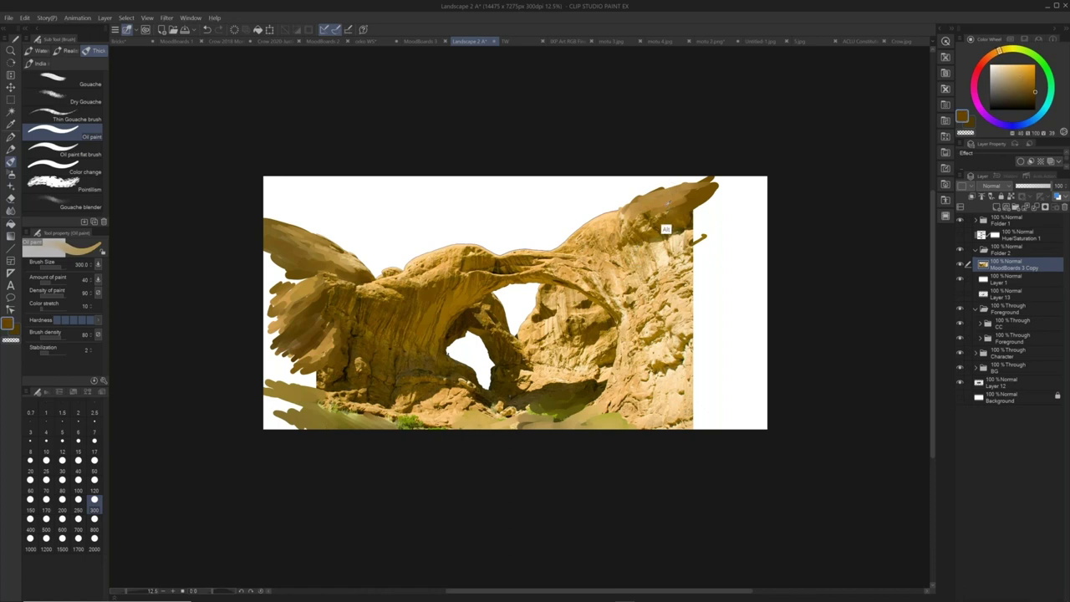
alt+click(618, 234)
mouse_move(675, 187)
mouse_down()
mouse_move(707, 178)
mouse_move(679, 176)
mouse_up()
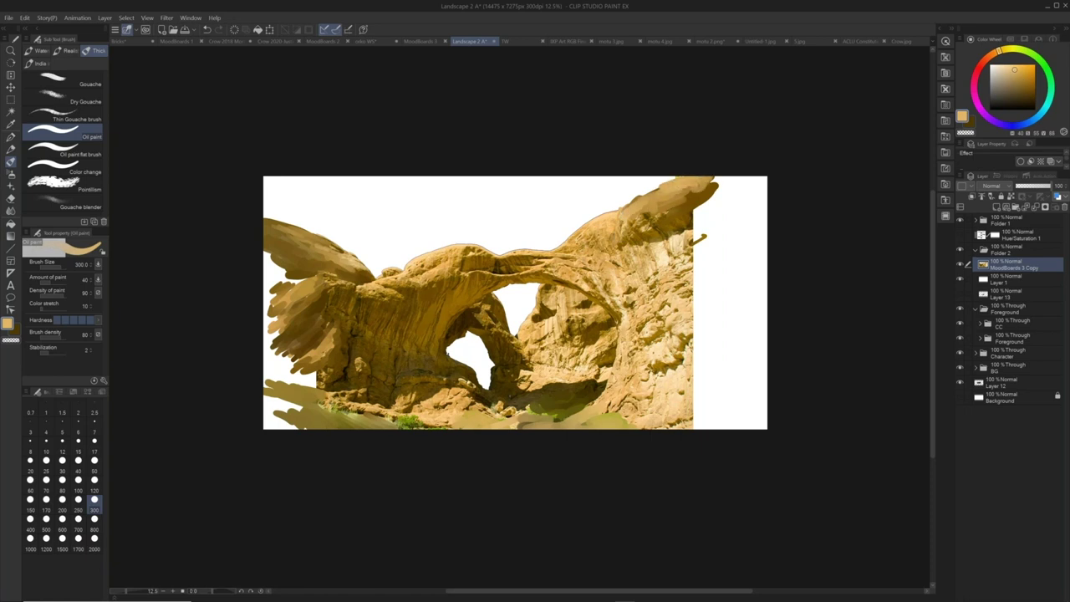
- Widen the upper-right ridge beyond the photo's right edge and paint its underside with sampled browns
alt+click(680, 242)
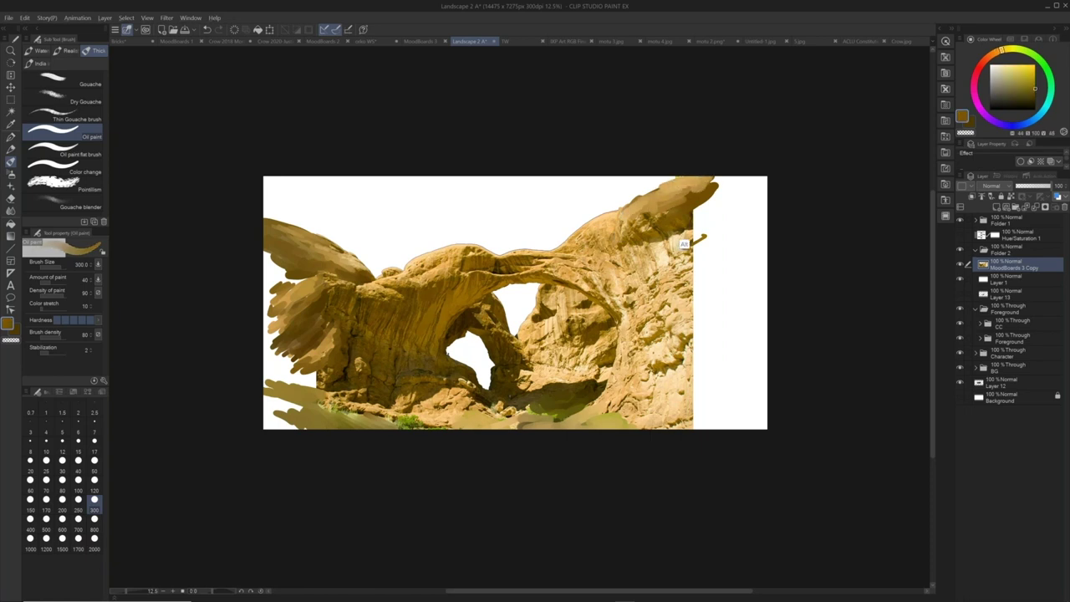
alt+click(688, 223)
drag(700, 191, 724, 178)
alt+click(692, 220)
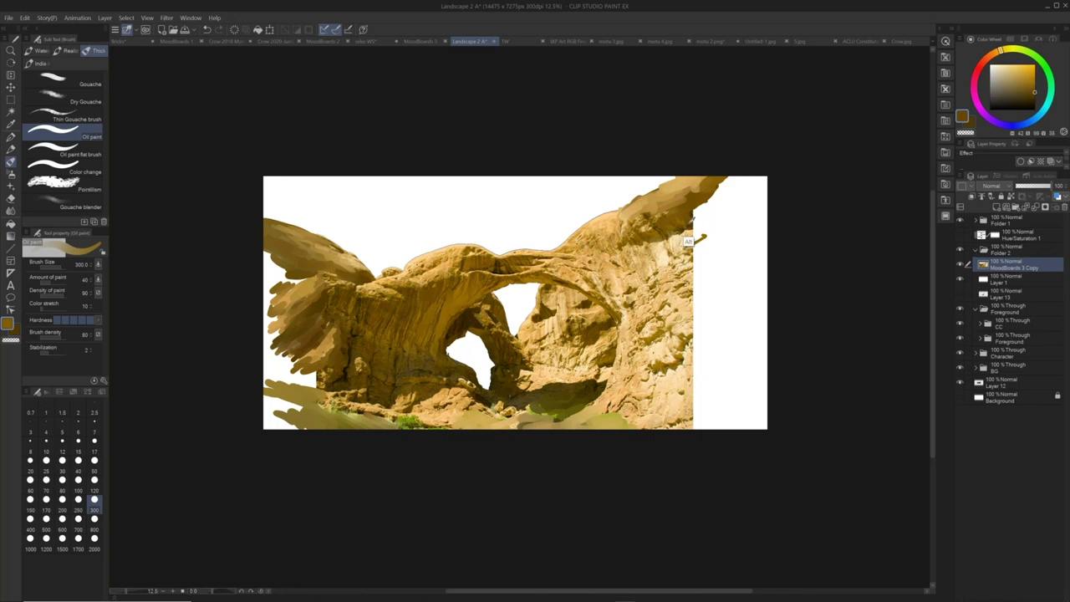
alt+click(698, 209)
alt+click(698, 209)
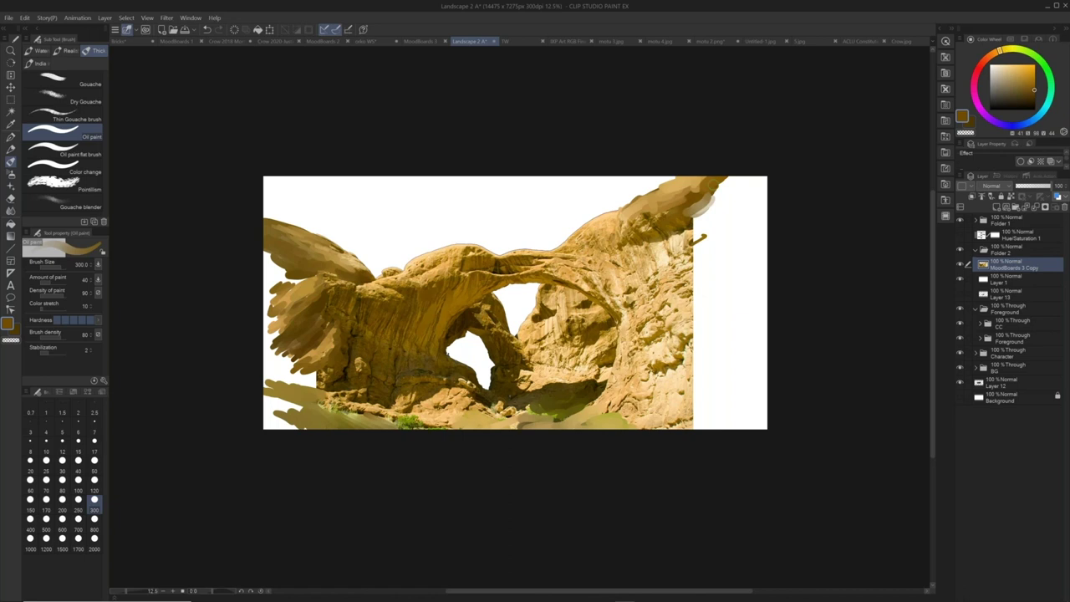
mouse_move(693, 241)
mouse_down()
mouse_move(712, 203)
mouse_move(744, 178)
mouse_up()
alt+click(697, 194)
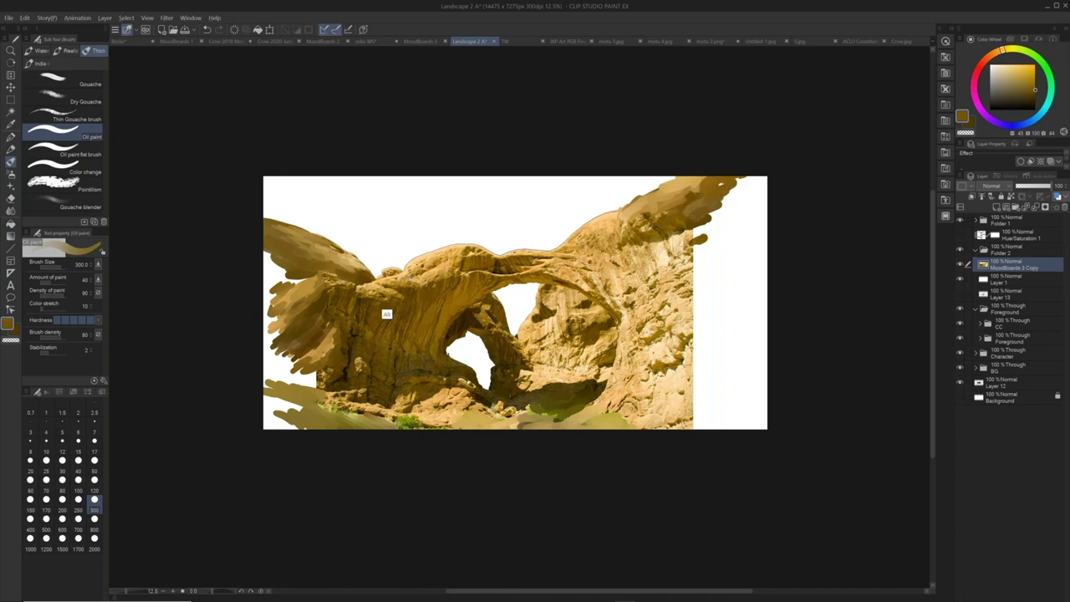
- Create a new layer beneath the rock photo layer and fill it with a muted blue
alt+click(448, 250)
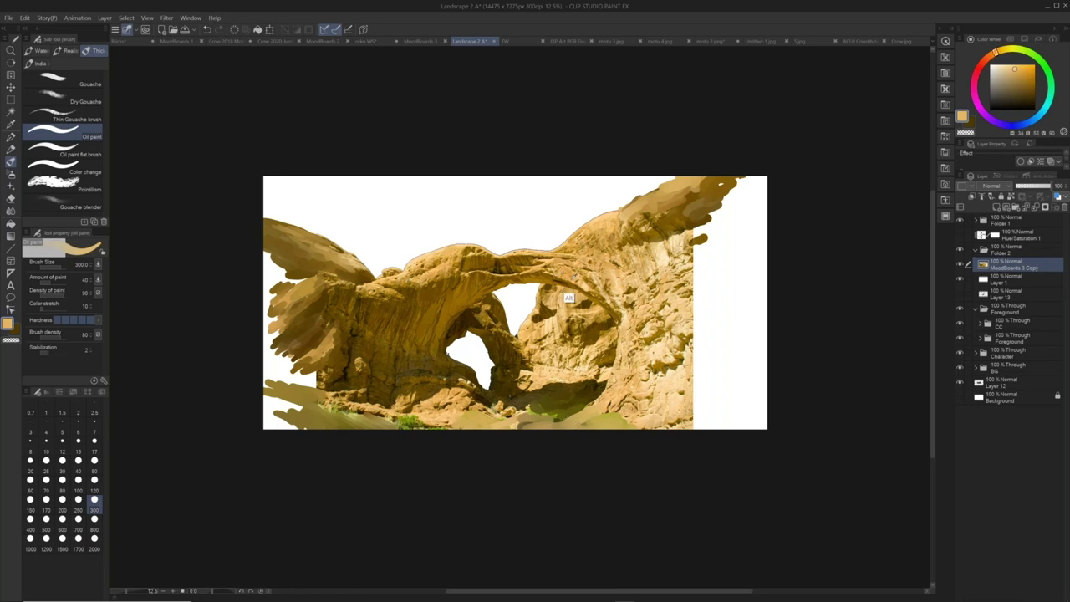
key(ctrl+shift+n)
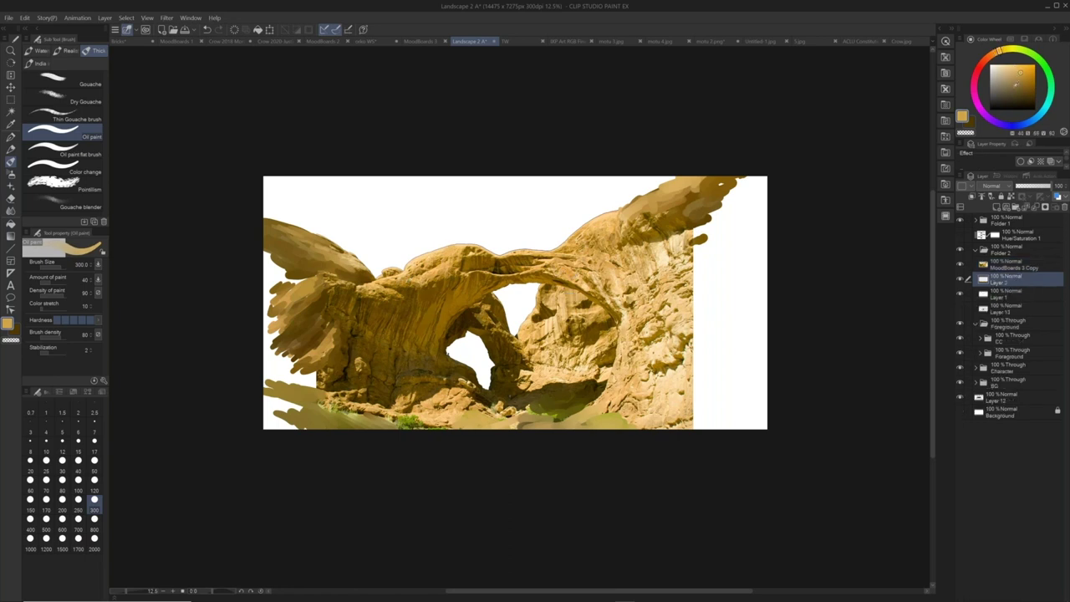
click(1015, 86)
click(1020, 124)
click(1001, 72)
click(1013, 79)
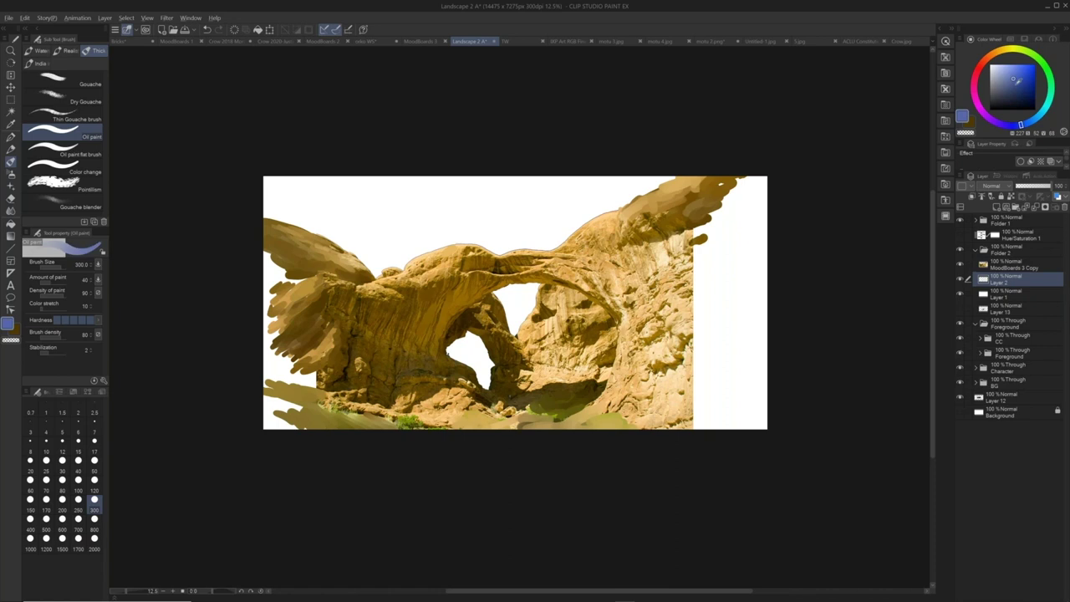
key(alt+BackSpace)
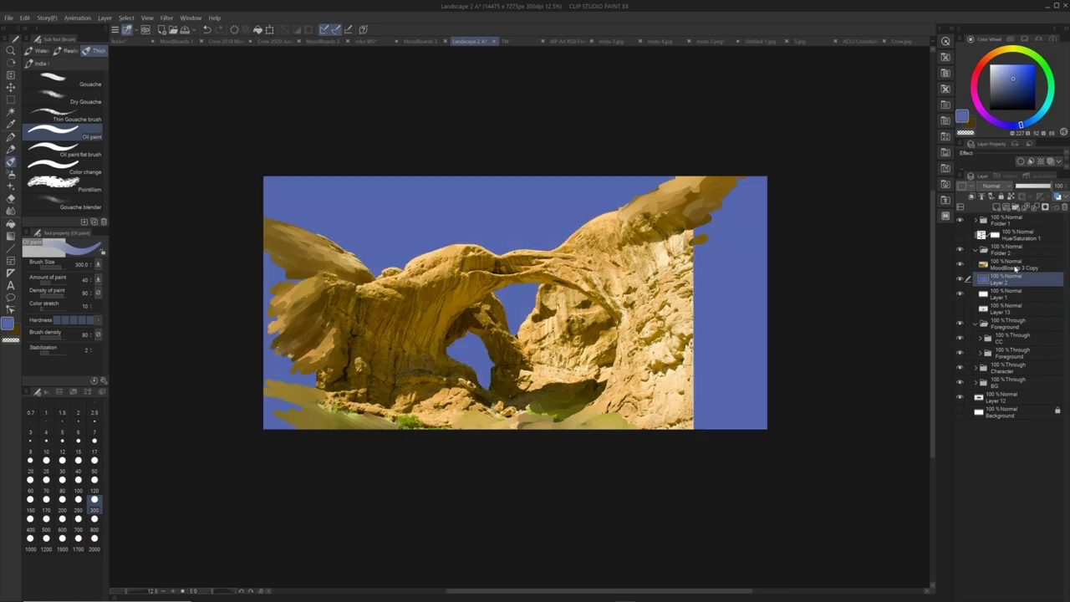
- Shift the hue of the MoodBoards 3 Copy layer to about -8 with a Hue/Saturation/Luminosity correction
click(1014, 264)
key(b)
alt+click(591, 248)
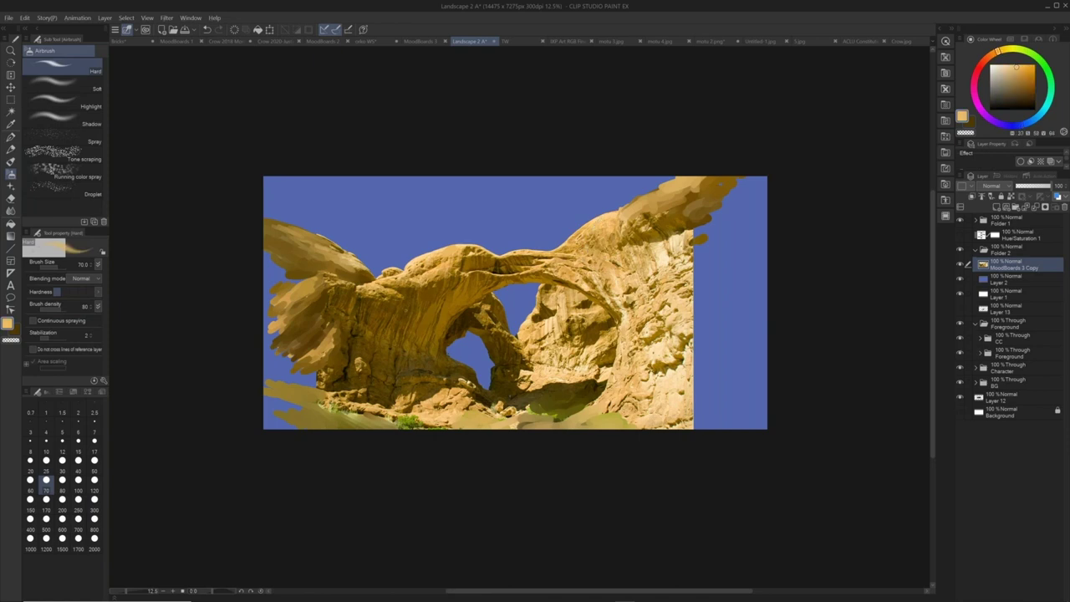
alt+click(666, 325)
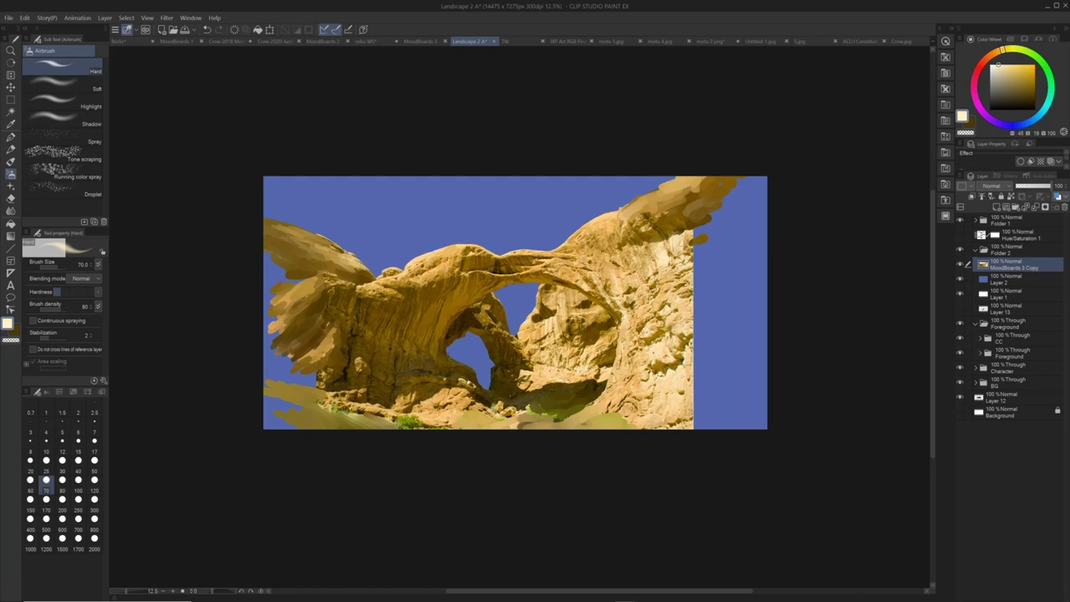
key(Tab)
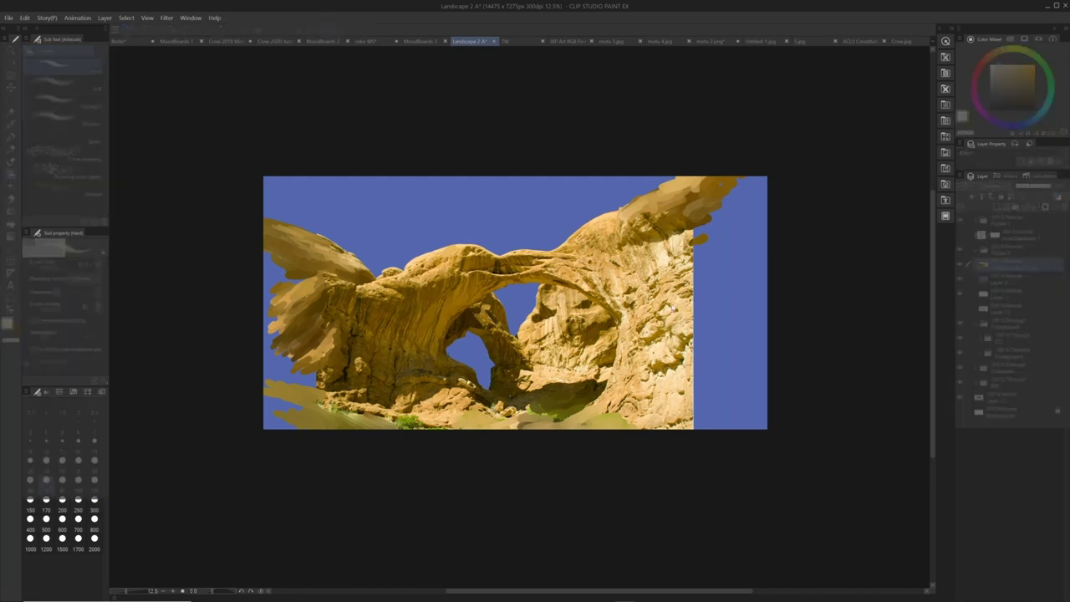
key(ctrl+u)
click(926, 194)
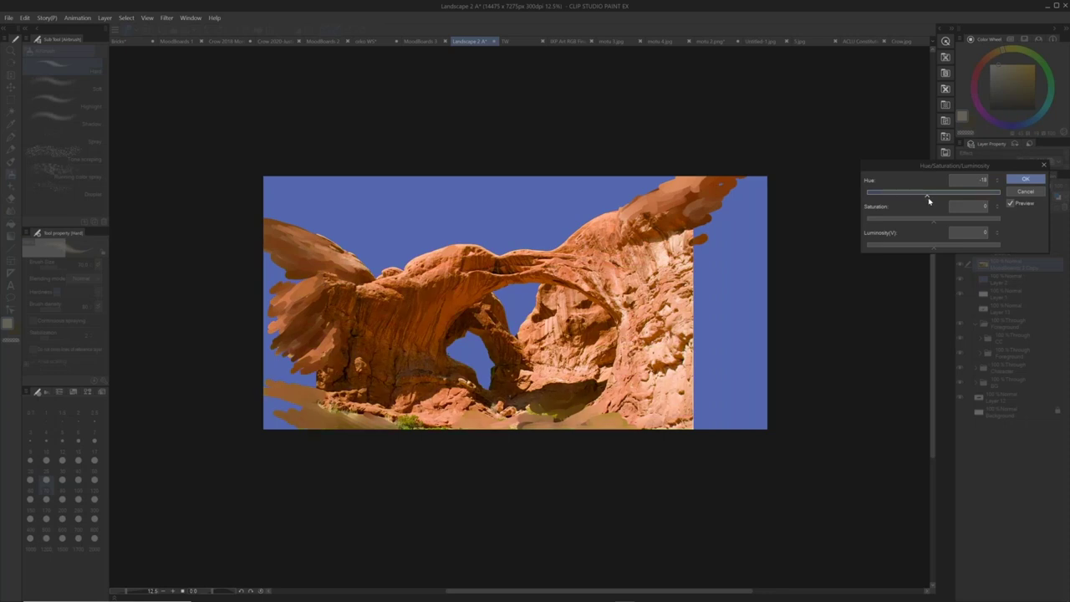
click(930, 198)
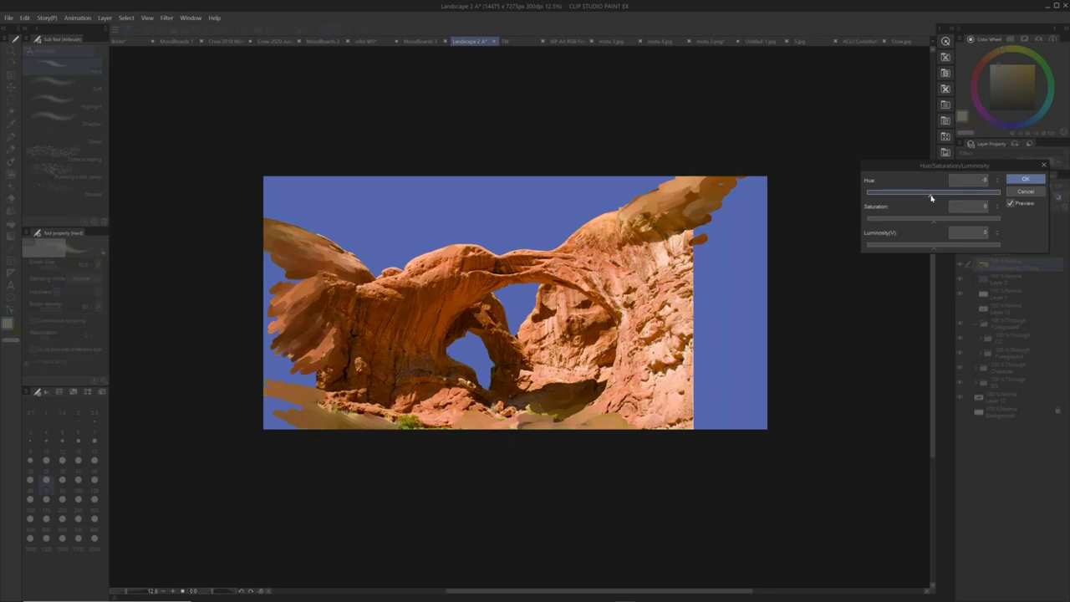
click(1025, 180)
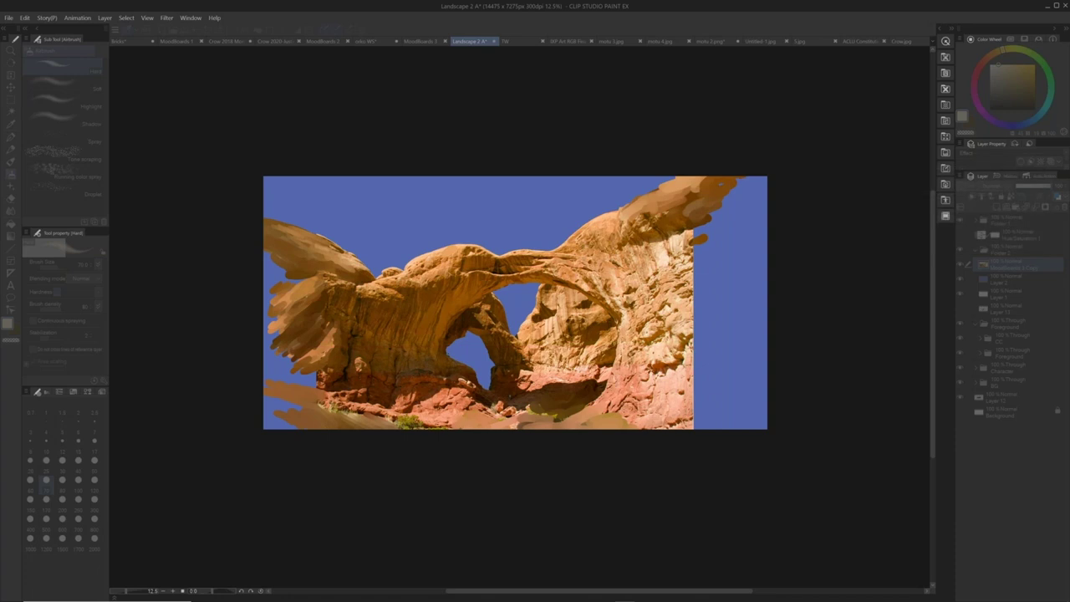
- Switch to the Soft airbrush for shading the rocks
key(b)
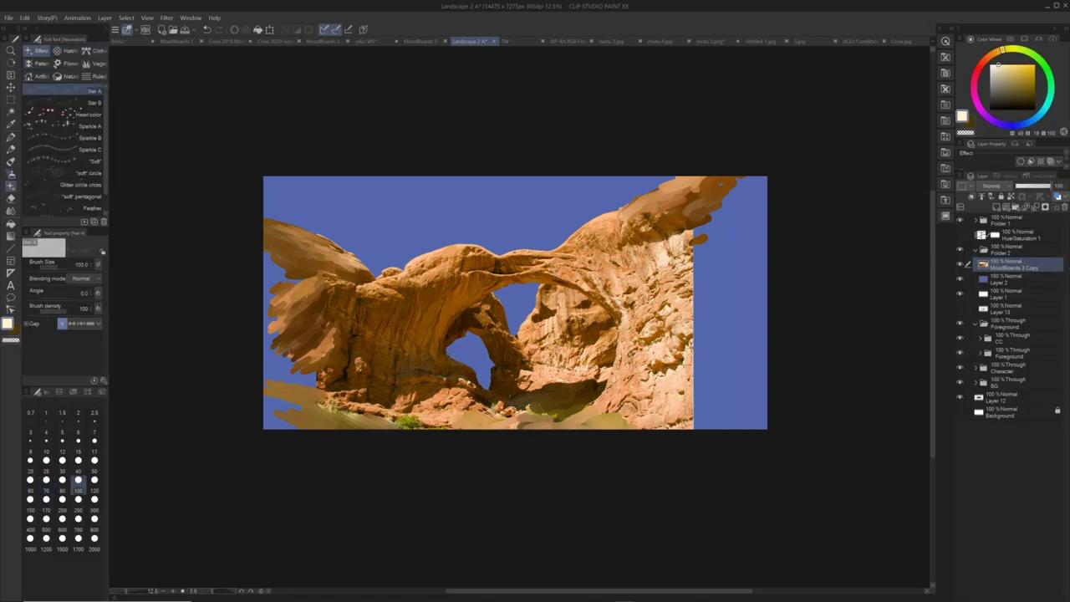
key(b)
key(b)
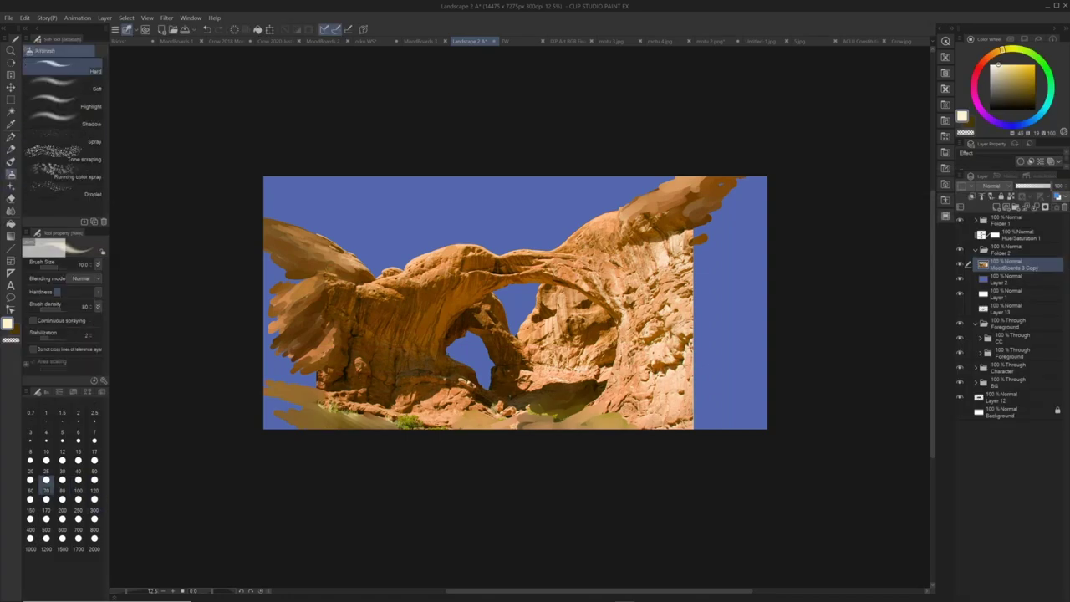
click(74, 86)
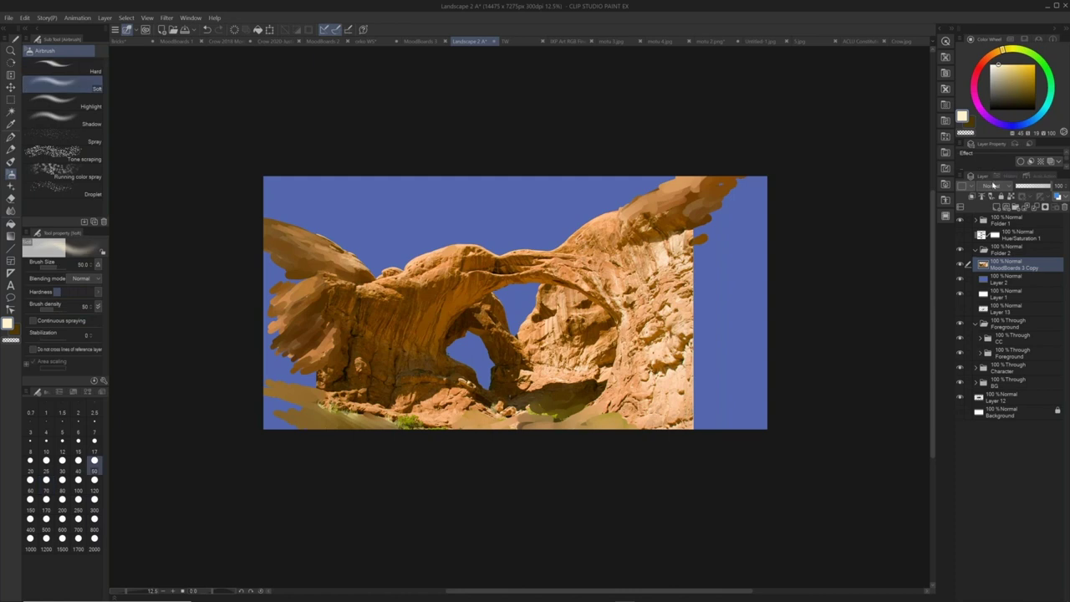
click(992, 186)
click(982, 313)
key(ctrl+z)
key(b)
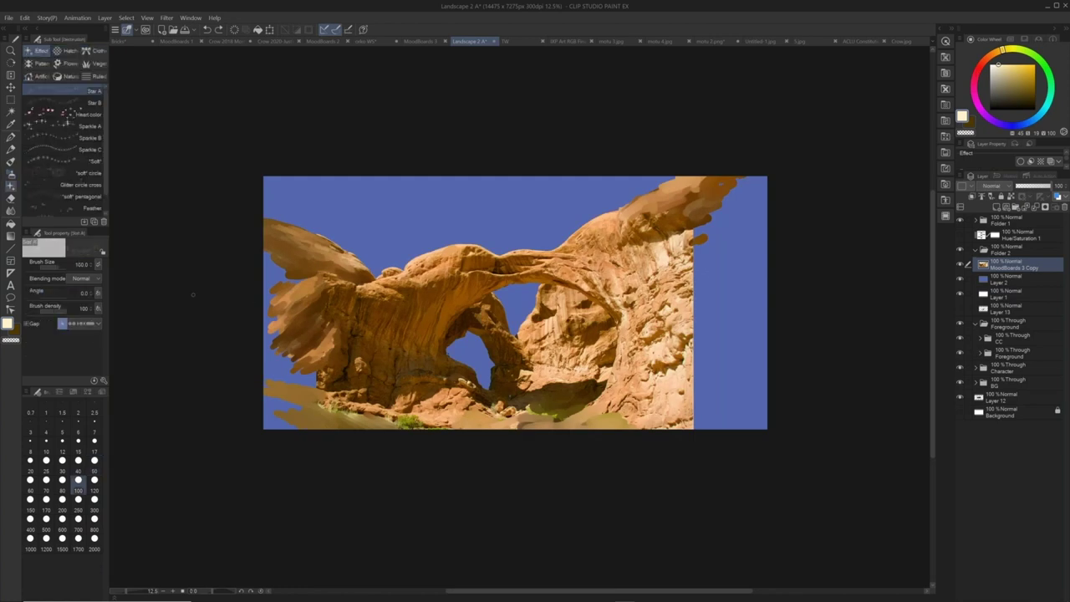
key(b)
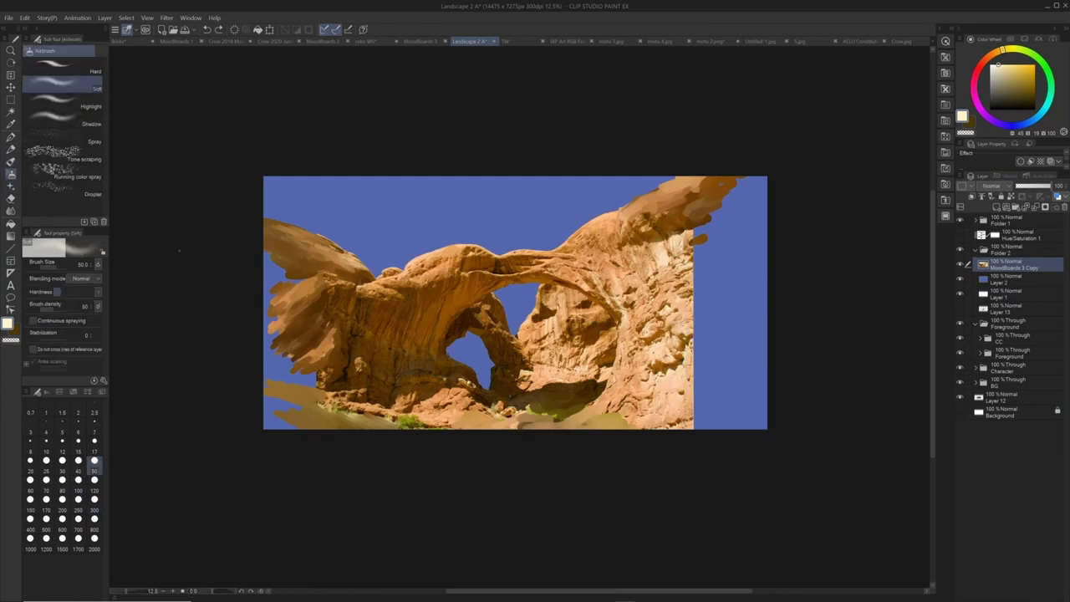
- Set the Soft airbrush to Overlay blending, enlarge it to size 600, and shade the arch's upper rock with sampled dark brown
click(87, 280)
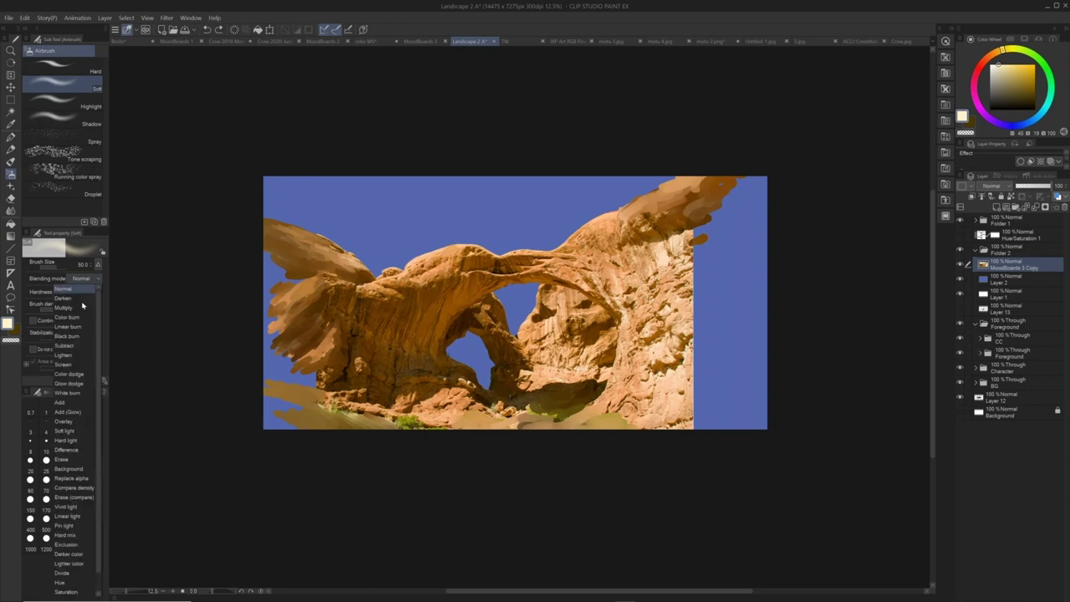
click(76, 422)
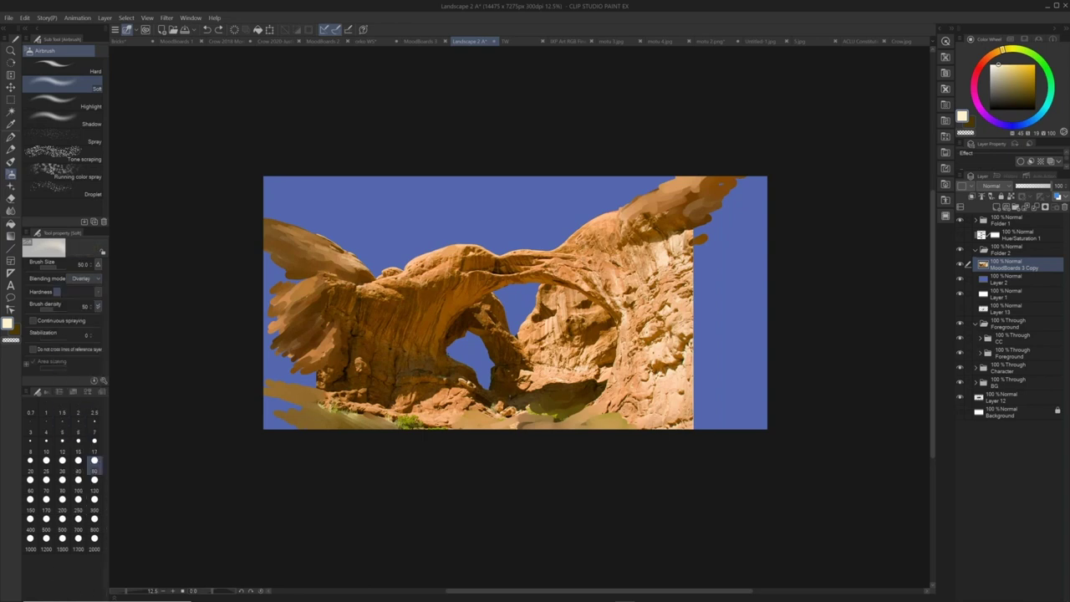
key(bracketright)
key(bracketright)
key(bracketright)
key(bracketright)
key(bracketright)
key(bracketright)
key(bracketright)
alt+click(406, 312)
key(bracketright)
key(bracketright)
key(bracketright)
key(bracketright)
key(bracketright)
key(bracketright)
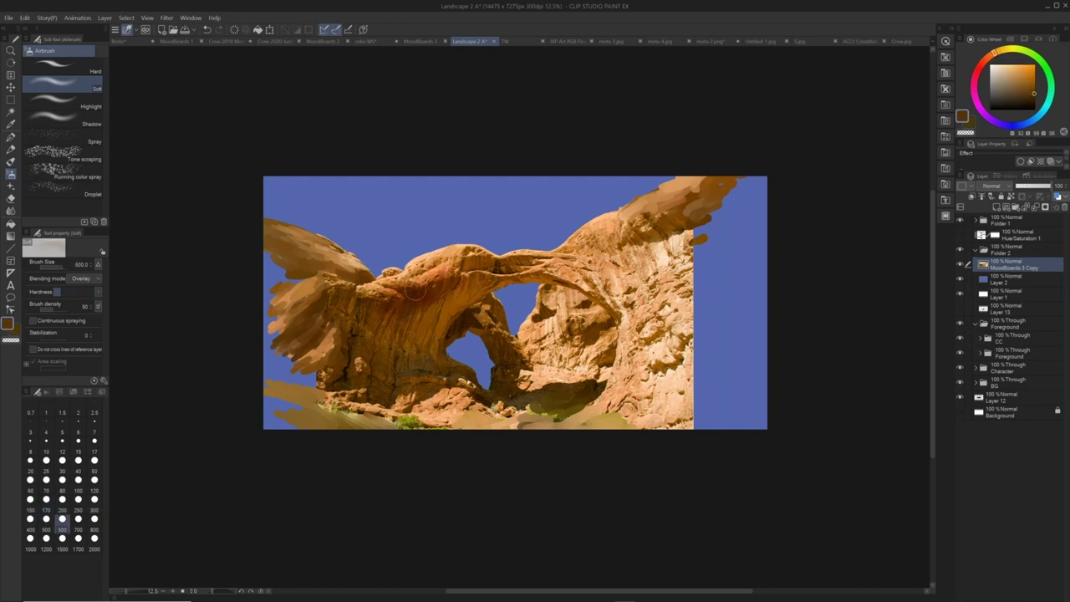
- Darken the upper-left ridge and the arch's left pillar with the Overlay airbrush at size 800
key(bracketright)
key(bracketright)
drag(333, 261, 279, 246)
mouse_move(318, 311)
mouse_down()
mouse_move(386, 322)
mouse_move(405, 313)
mouse_move(370, 318)
mouse_move(419, 317)
mouse_move(392, 368)
mouse_move(436, 316)
mouse_move(415, 331)
mouse_up()
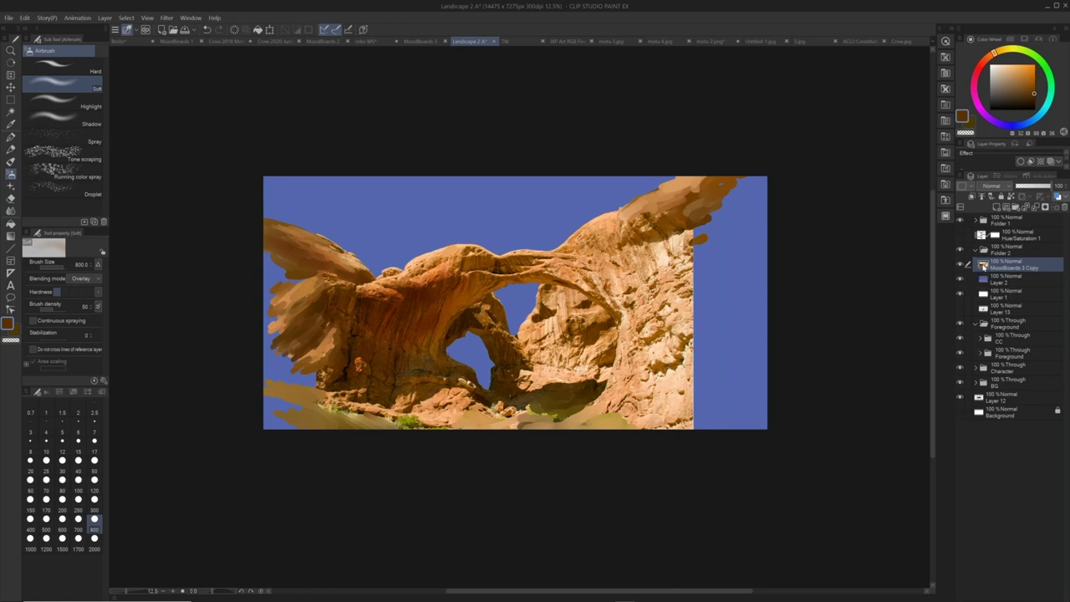
- Select the opaque area of the MoodBoards 3 Copy layer, shade the arch, left pillar and lower rocks with the size 800 Overlay airbrush, and deselect
ctrl+click(983, 264)
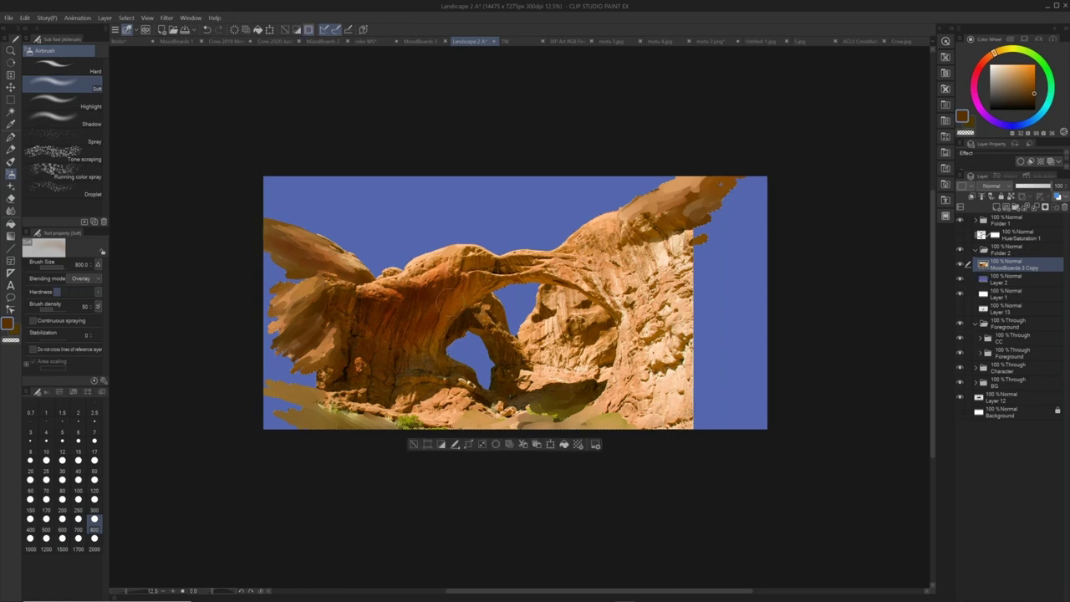
key(b)
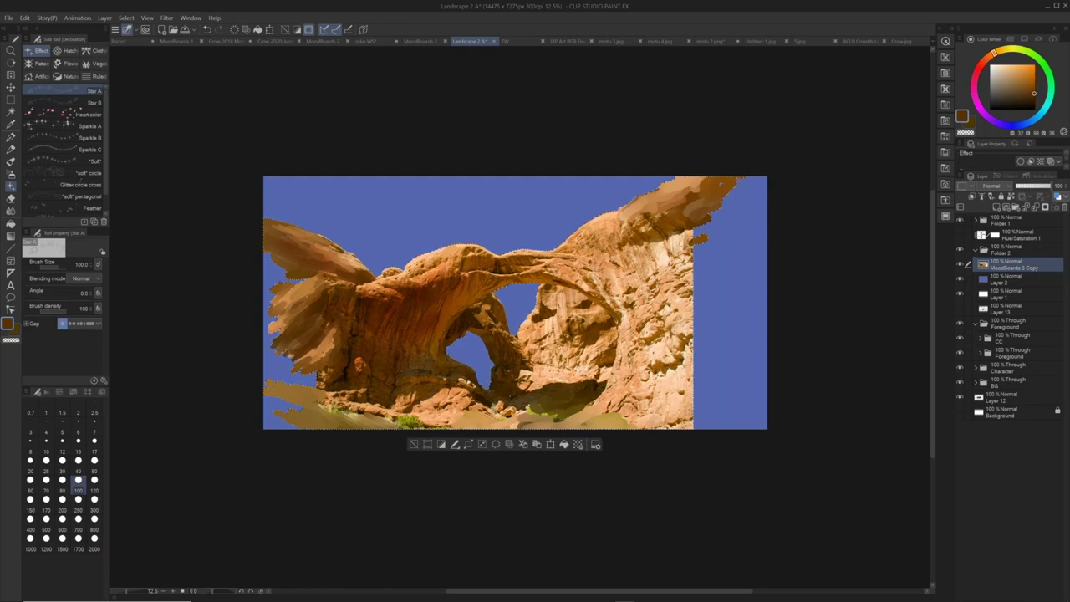
click(31, 523)
click(62, 523)
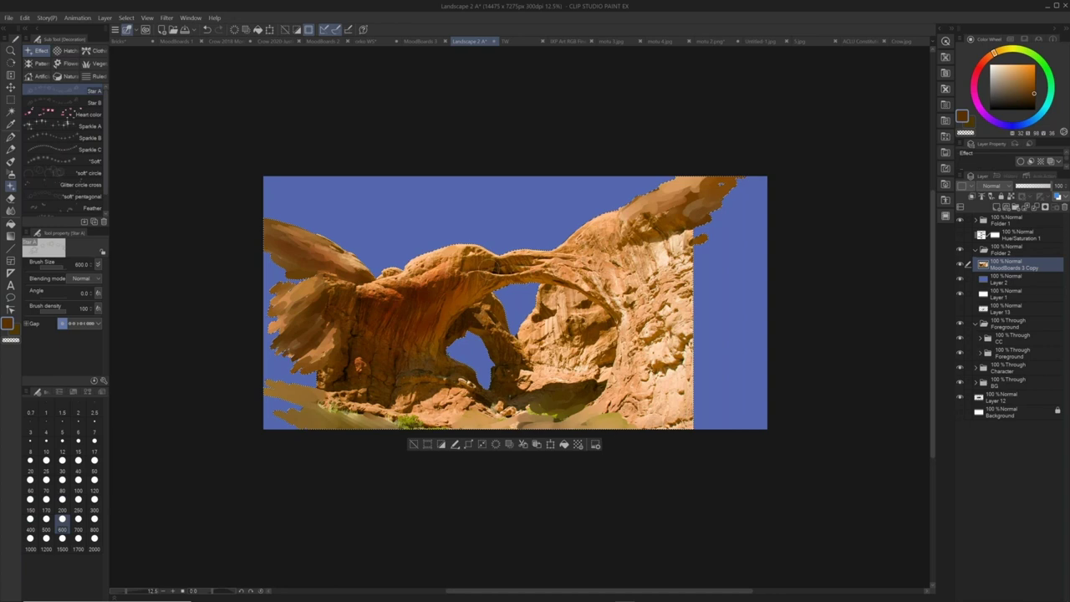
key(b)
key(b)
mouse_move(455, 279)
mouse_down()
mouse_move(575, 270)
mouse_move(638, 315)
mouse_up()
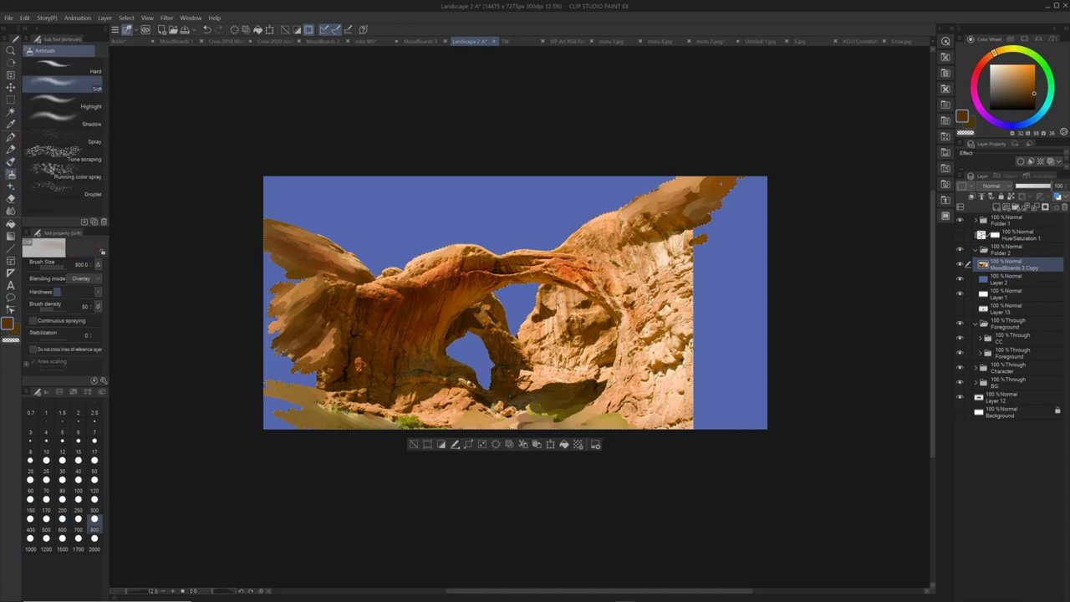
mouse_move(422, 351)
mouse_down()
mouse_move(378, 384)
mouse_move(368, 325)
mouse_move(342, 343)
mouse_move(318, 332)
mouse_move(339, 345)
mouse_move(332, 362)
mouse_move(345, 336)
mouse_move(328, 313)
mouse_up()
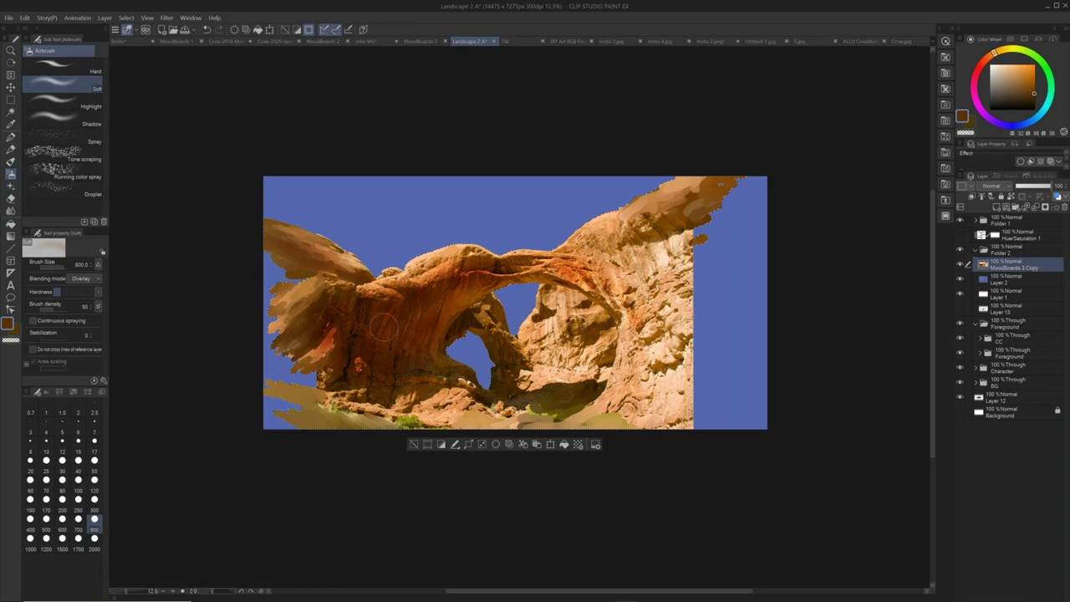
drag(484, 321, 493, 342)
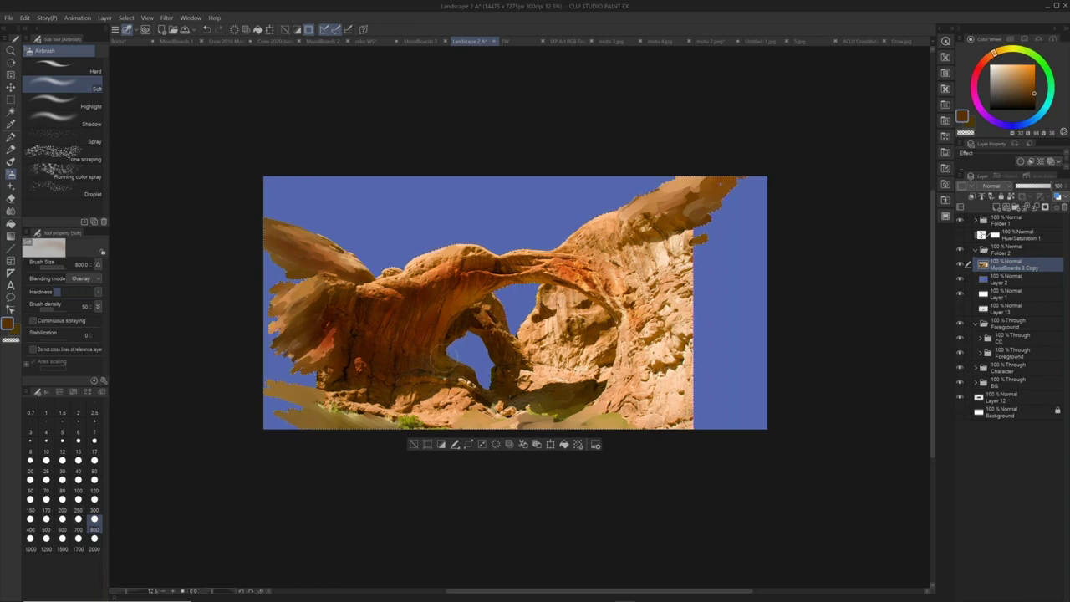
mouse_move(413, 382)
mouse_down()
mouse_move(535, 393)
mouse_move(582, 385)
mouse_move(539, 378)
mouse_move(606, 366)
mouse_move(644, 378)
mouse_move(661, 401)
mouse_move(661, 351)
mouse_move(635, 305)
mouse_move(585, 288)
mouse_move(677, 322)
mouse_move(686, 363)
mouse_up()
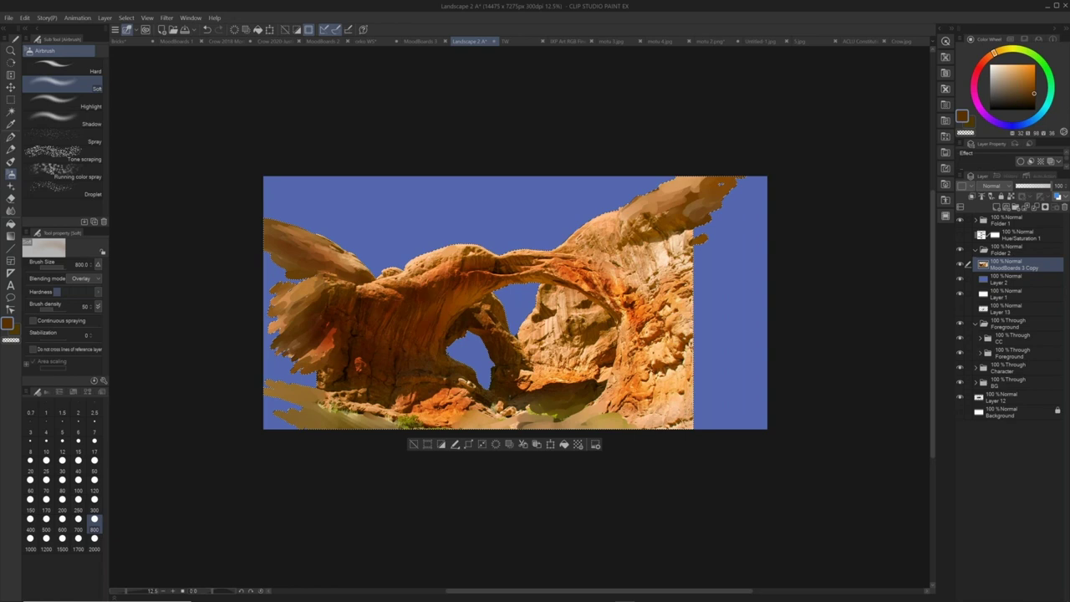
key(ctrl+d)
- Switch to the Oil paint brush at size 120 and sample rock colours from the arch's upper rock
key(b)
alt+click(436, 273)
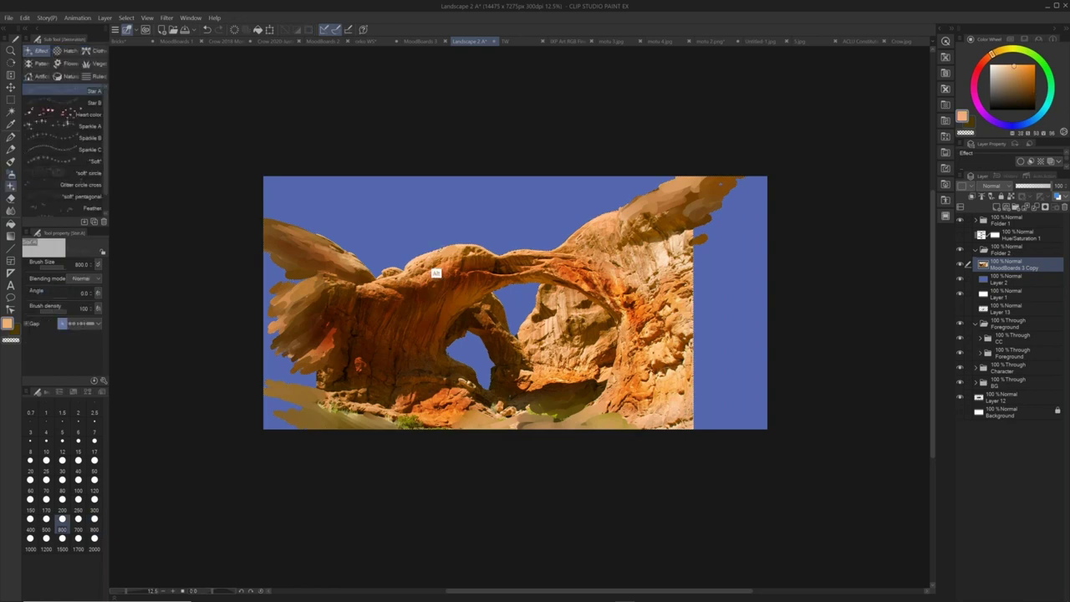
key(b)
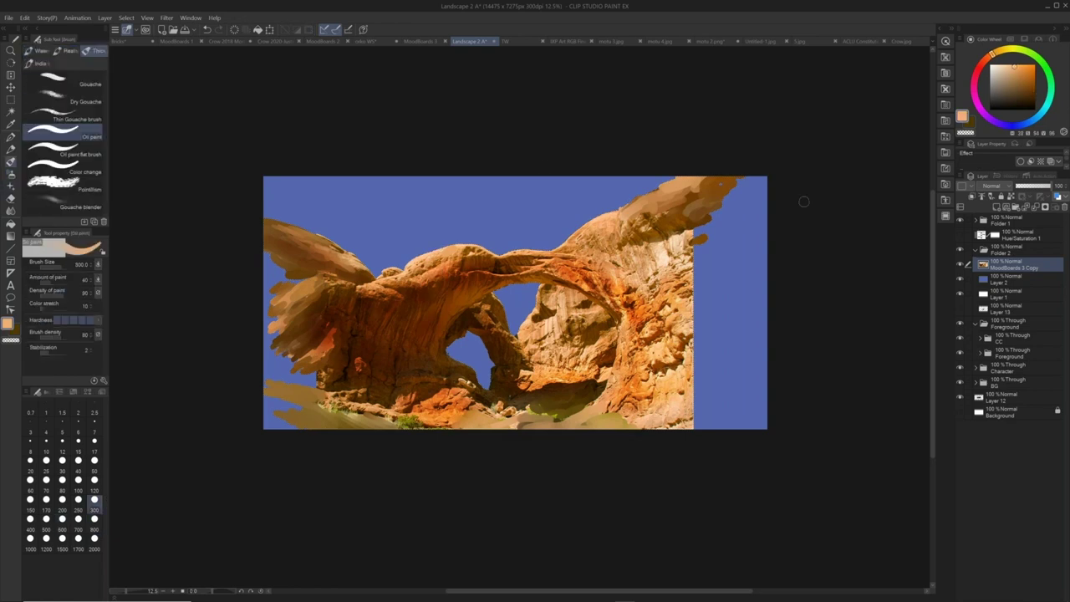
alt+click(442, 272)
alt+click(443, 245)
alt+click(441, 266)
click(95, 480)
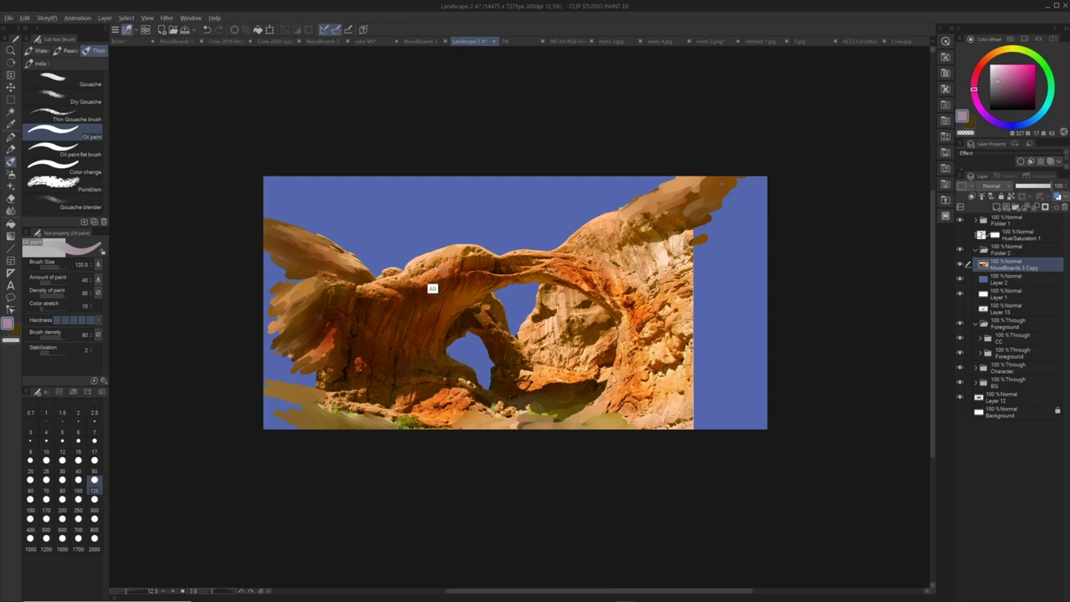
- Paint deep red streaks along the arch's underside and left pillar, working from tones sampled off the rock
alt+click(433, 287)
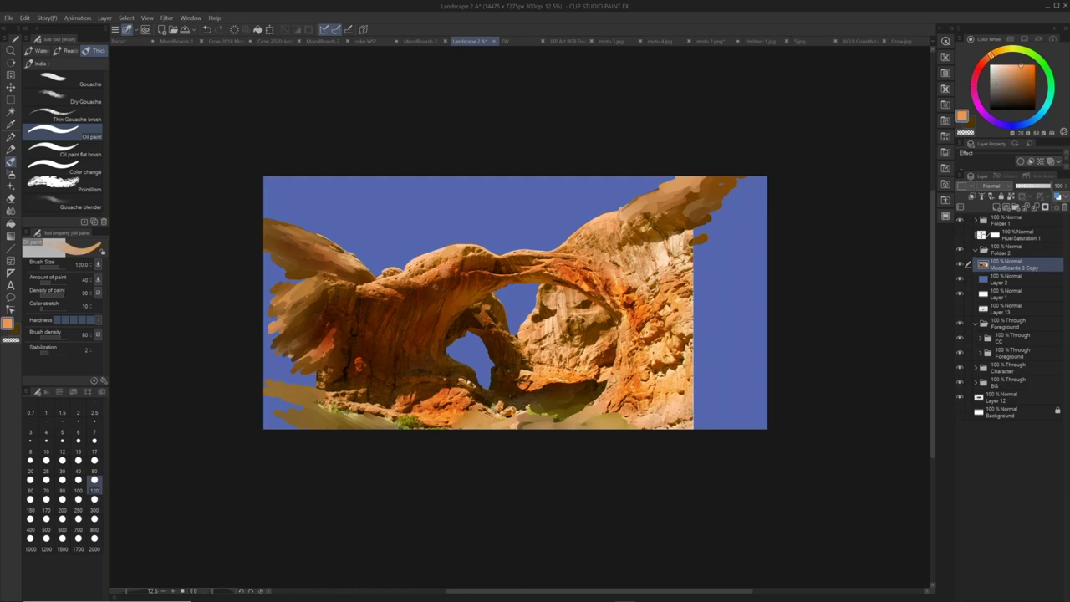
alt+click(453, 318)
alt+click(465, 283)
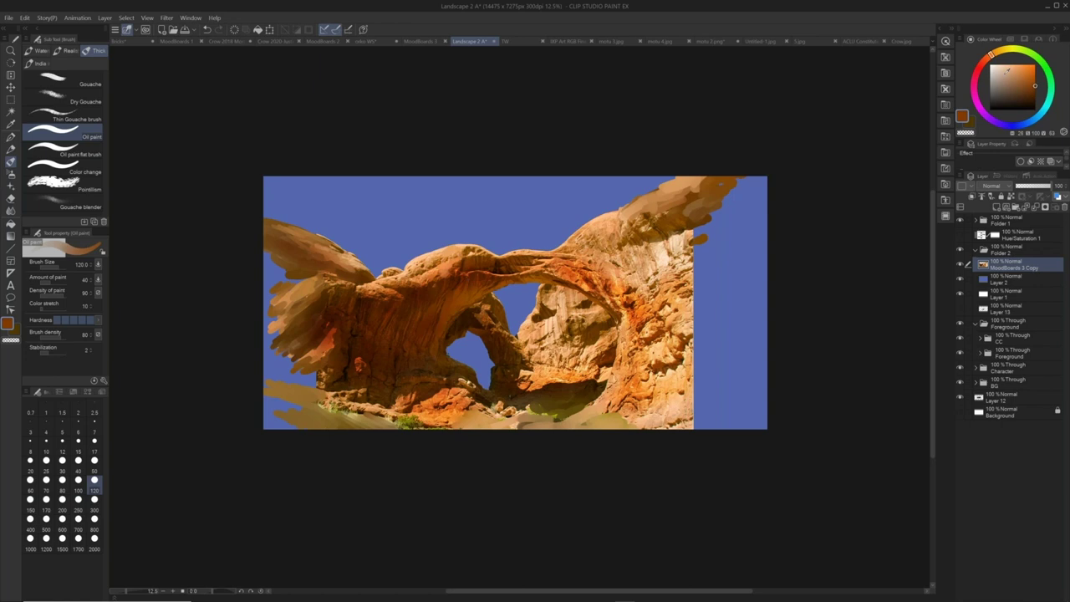
key(alt)
click(459, 302)
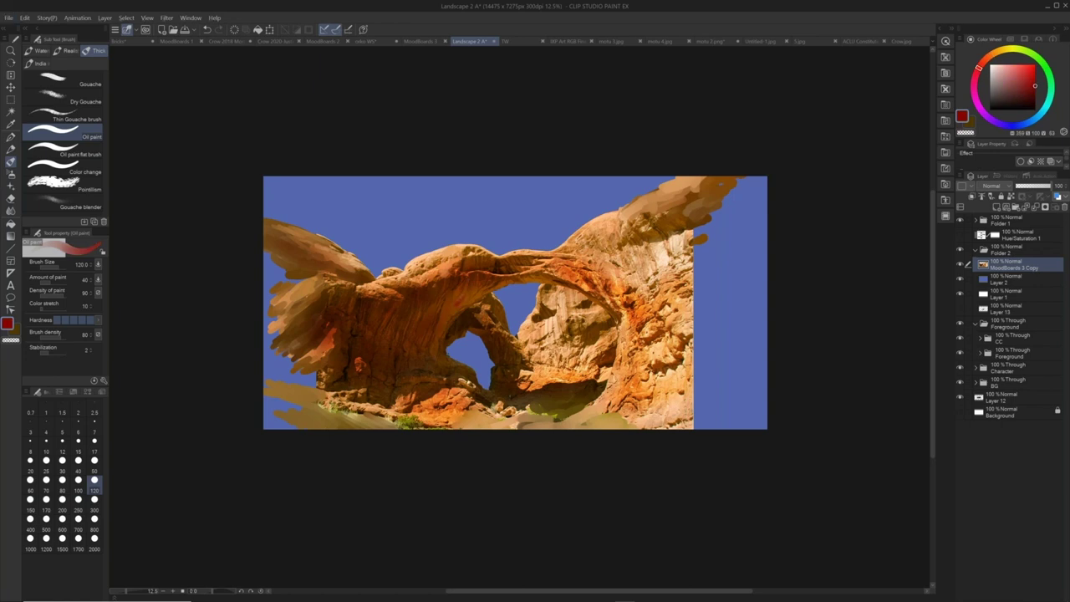
click(474, 298)
click(483, 290)
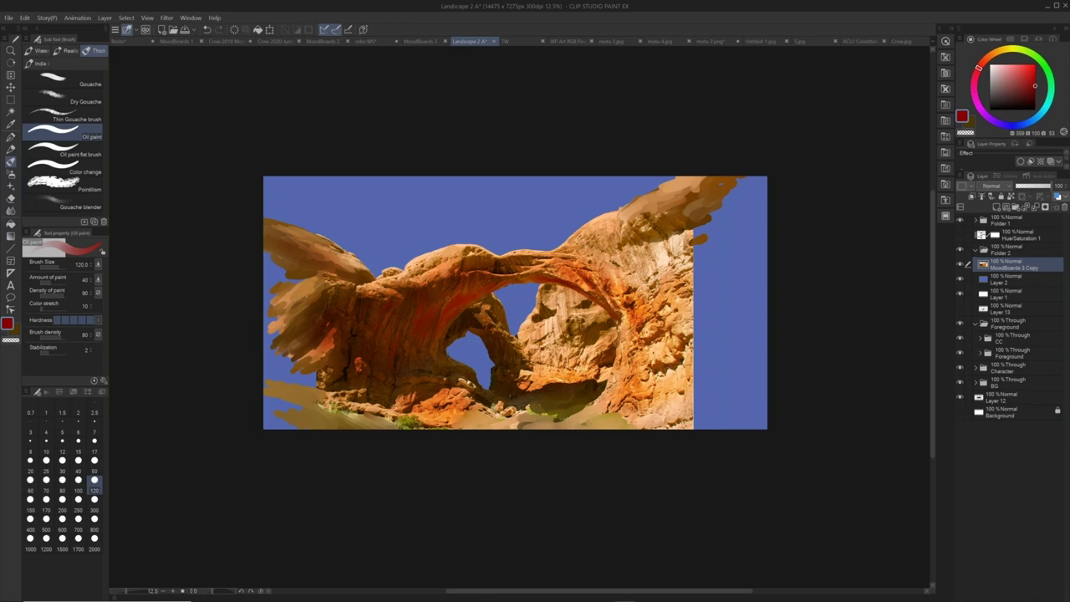
- Paint pale pink and peach highlights on the arch's upper rock with the Oil paint brush, then return to the Soft airbrush
alt+click(421, 273)
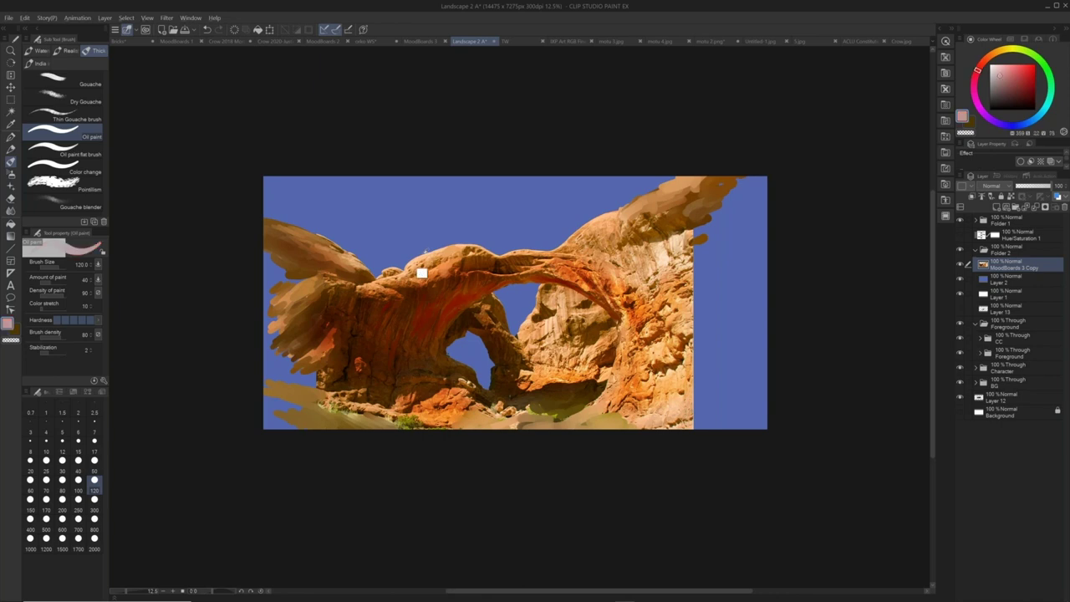
alt+click(421, 273)
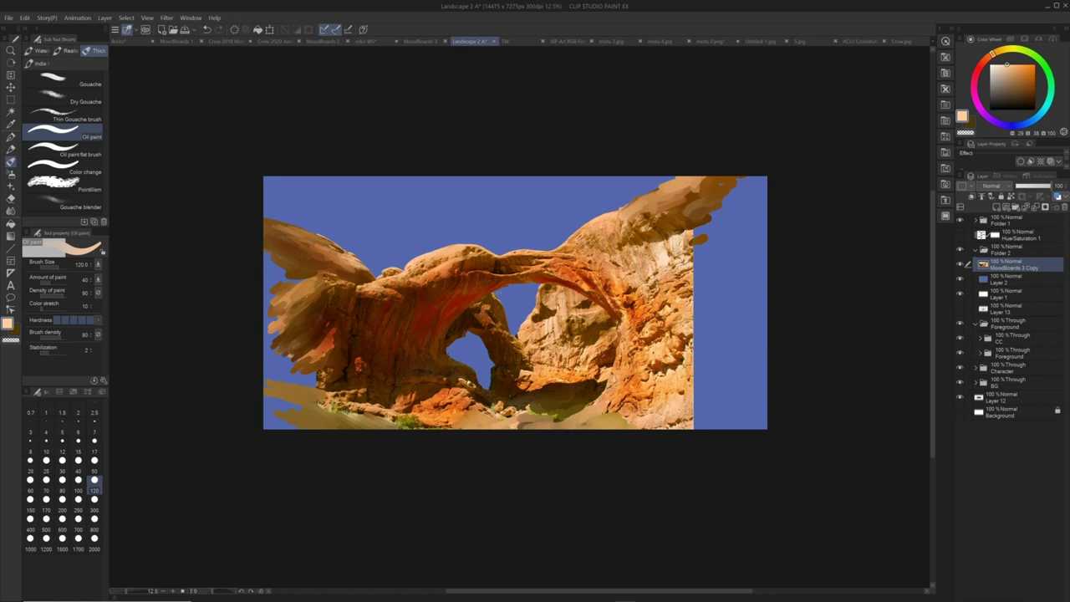
key(b)
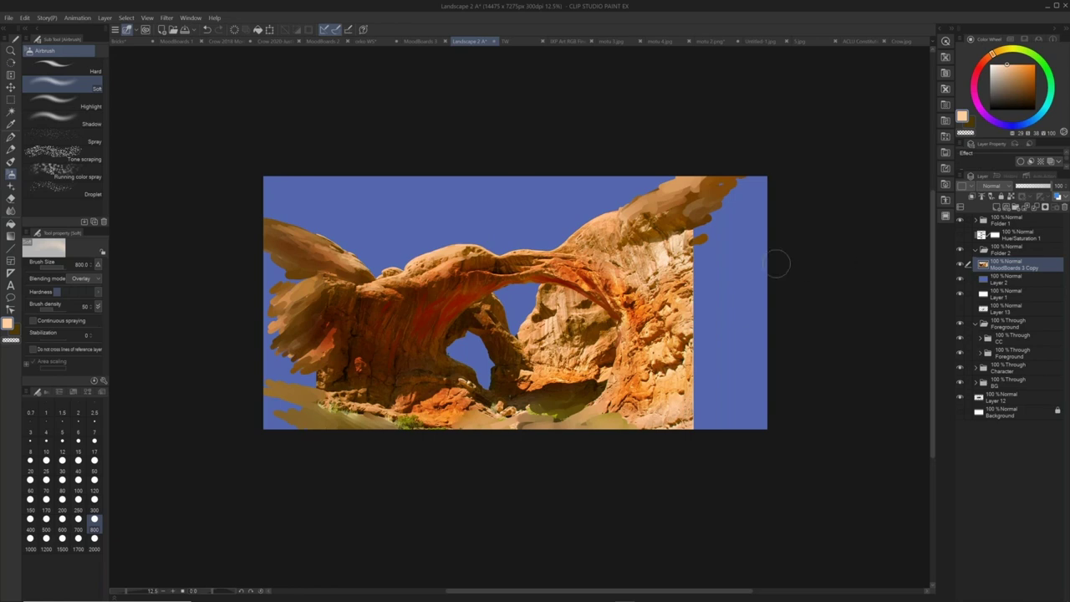
- Add a new layer above MoodBoards 3 Copy and set its blending mode to Color
key(o)
key(m)
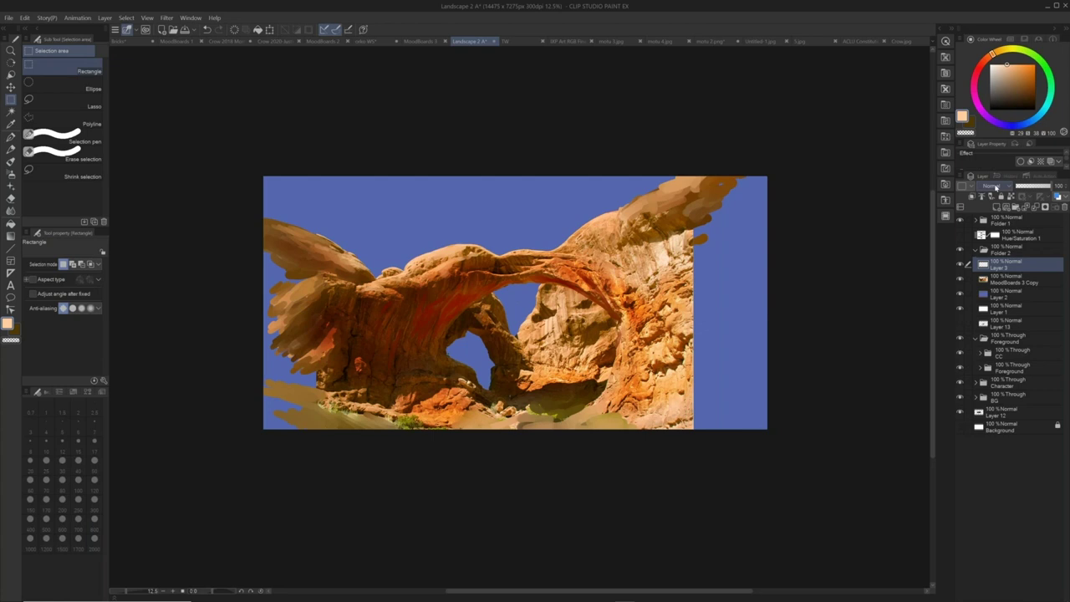
click(999, 186)
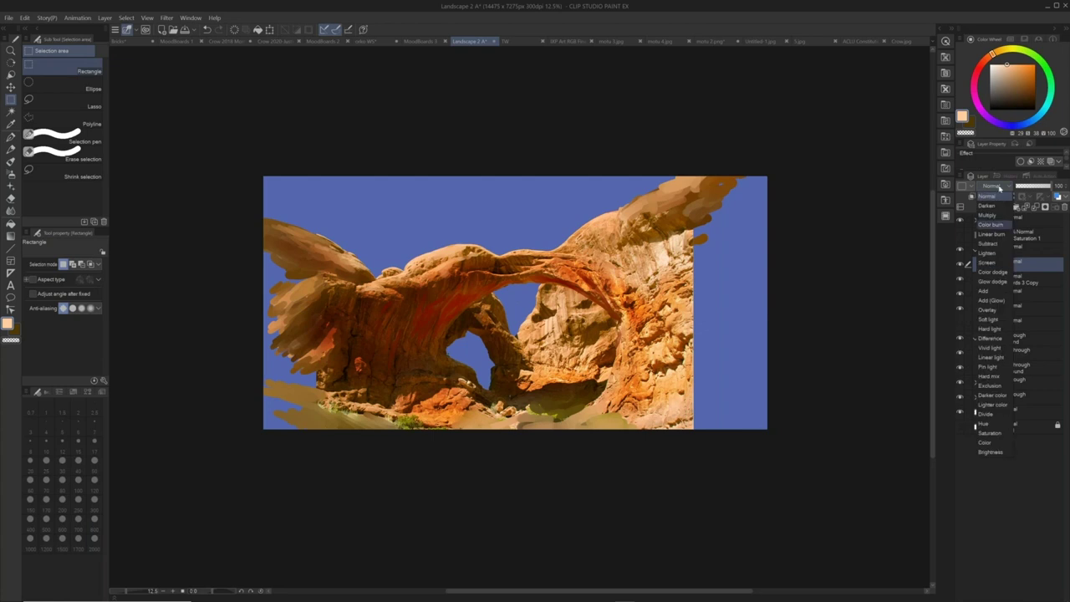
click(988, 443)
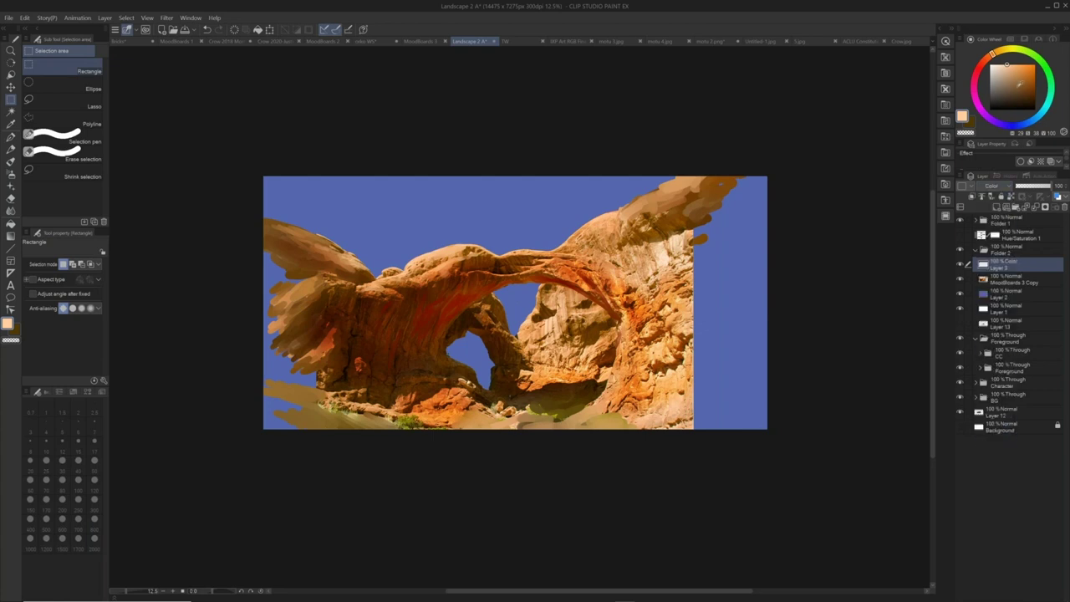
- Pick a saturated blue and fill the whole Color layer with it
click(1035, 74)
click(1035, 123)
click(1029, 83)
click(1034, 73)
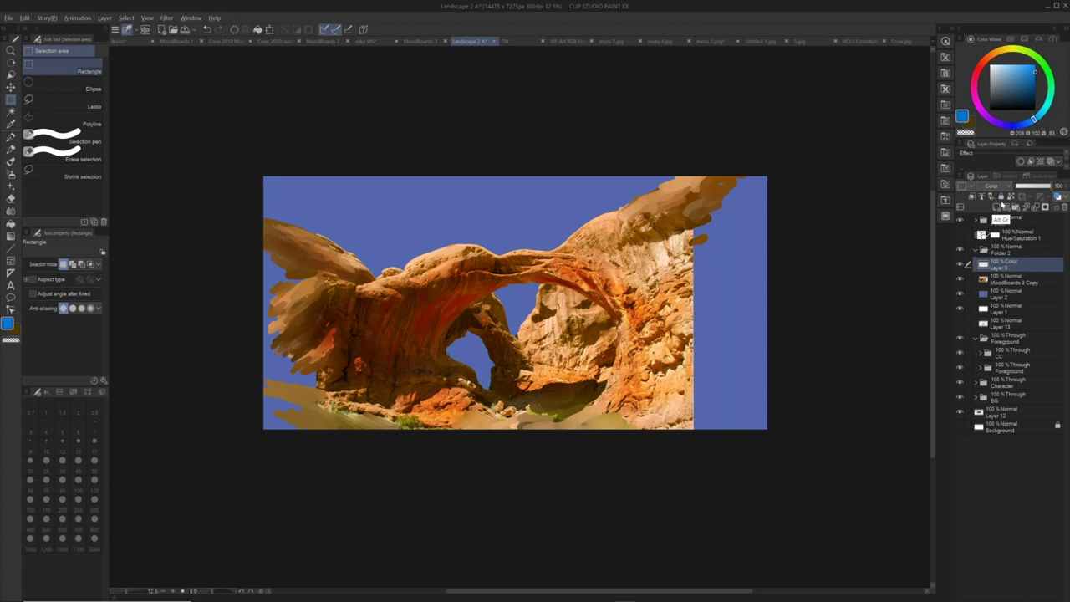
key(alt+BackSpace)
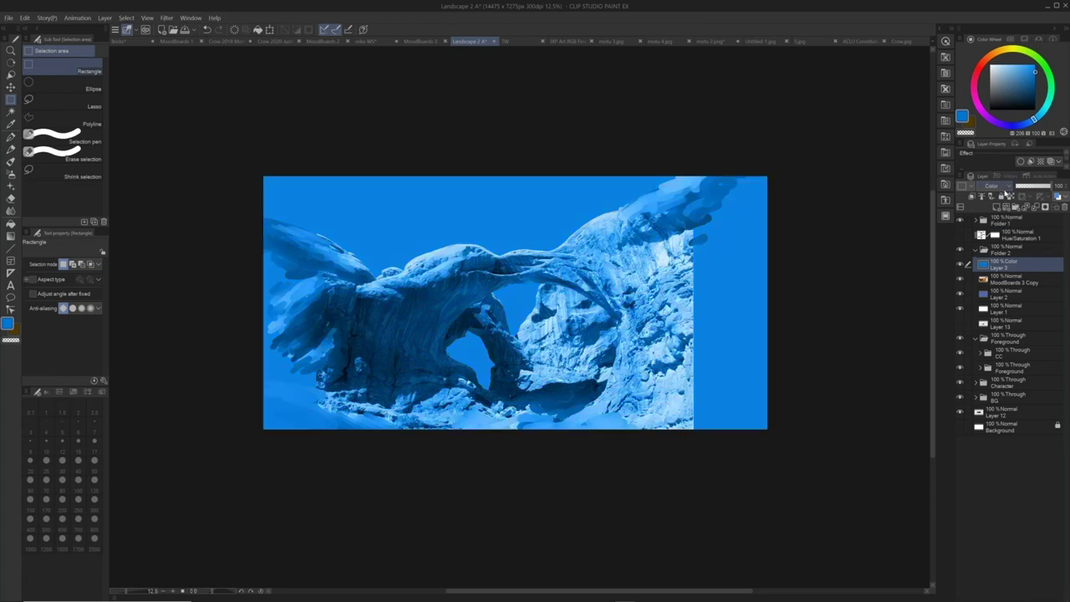
- Lower the opacity of the blue Color layer to 31%
drag(1055, 186, 1030, 189)
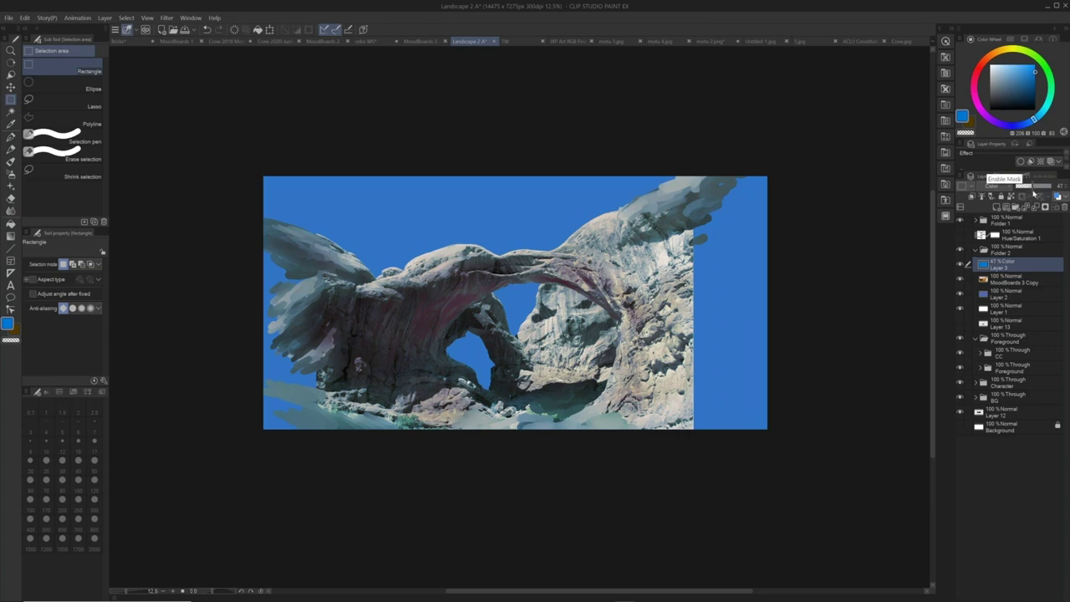
click(1034, 187)
drag(1035, 191, 1029, 187)
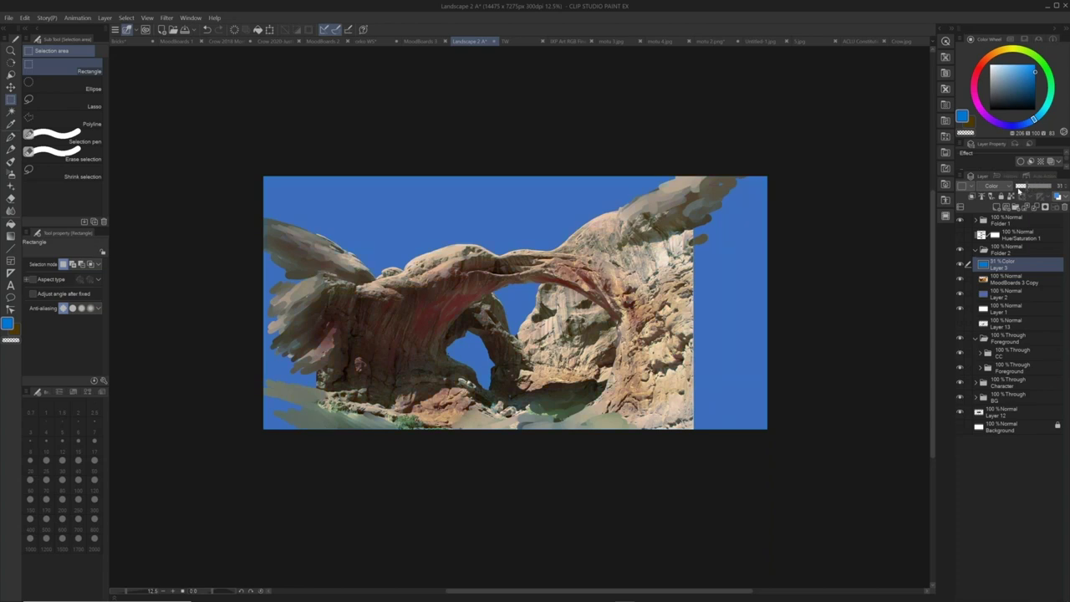
- On MoodBoards 3 Copy, set the Soft airbrush to Normal blending and haze the rock behind the arch and the upper-right ridge with a sampled muted red-brown
key(b)
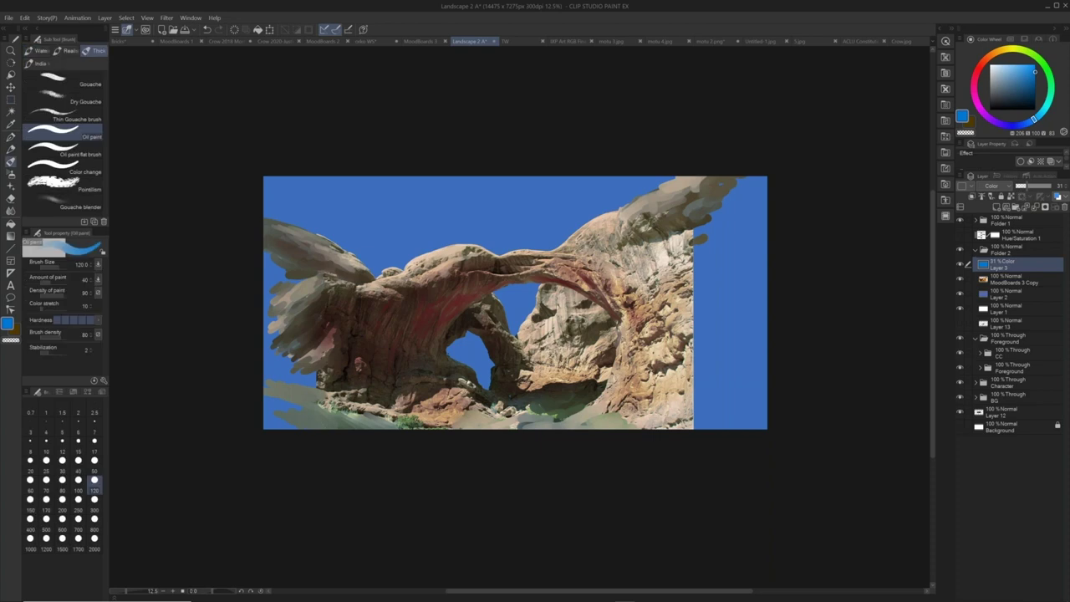
key(b)
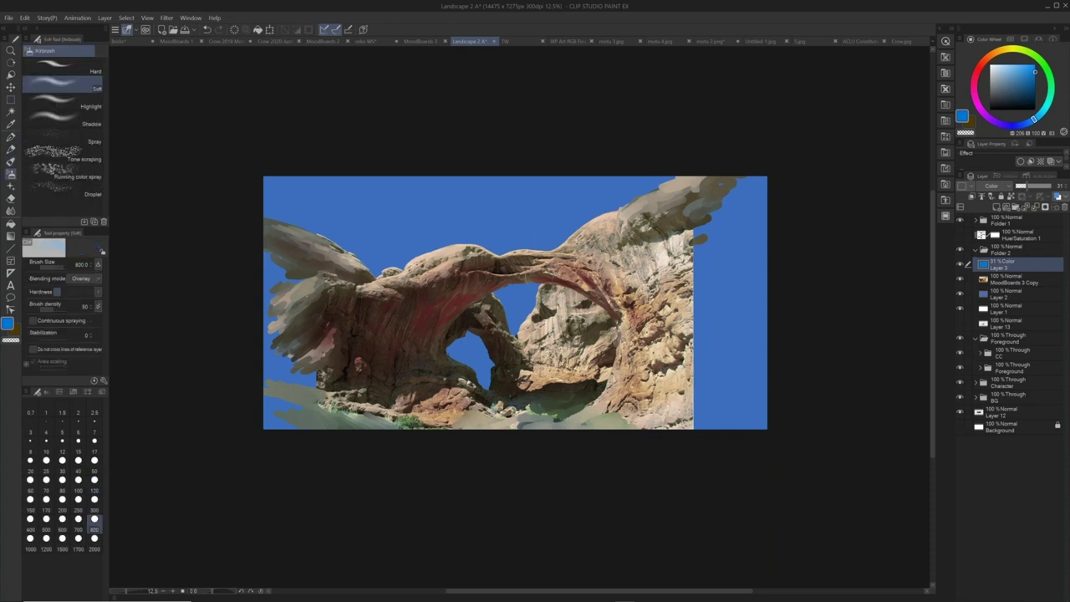
click(1013, 281)
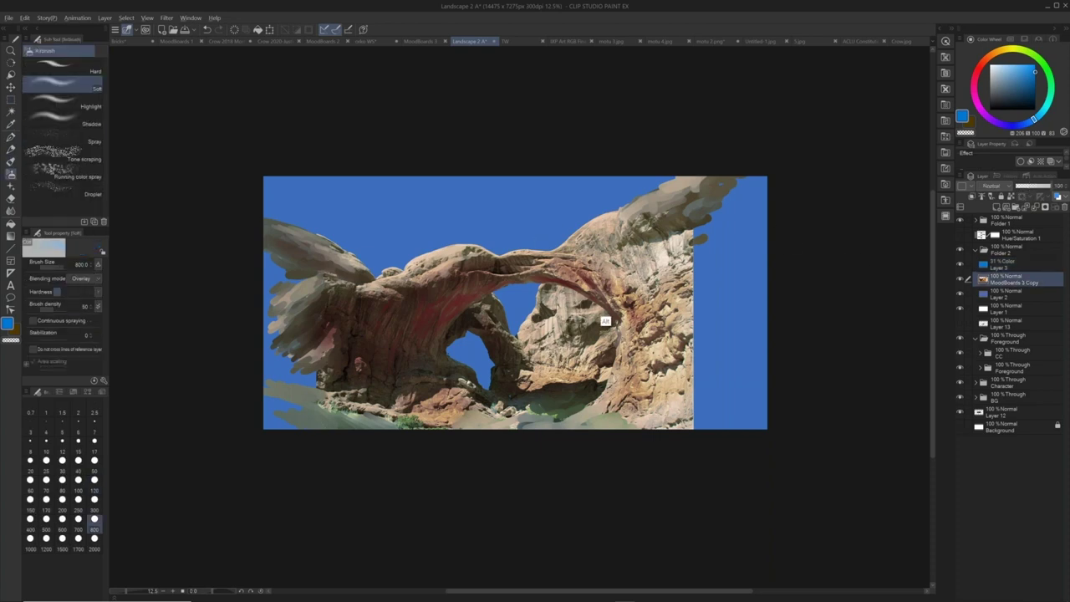
alt+click(607, 319)
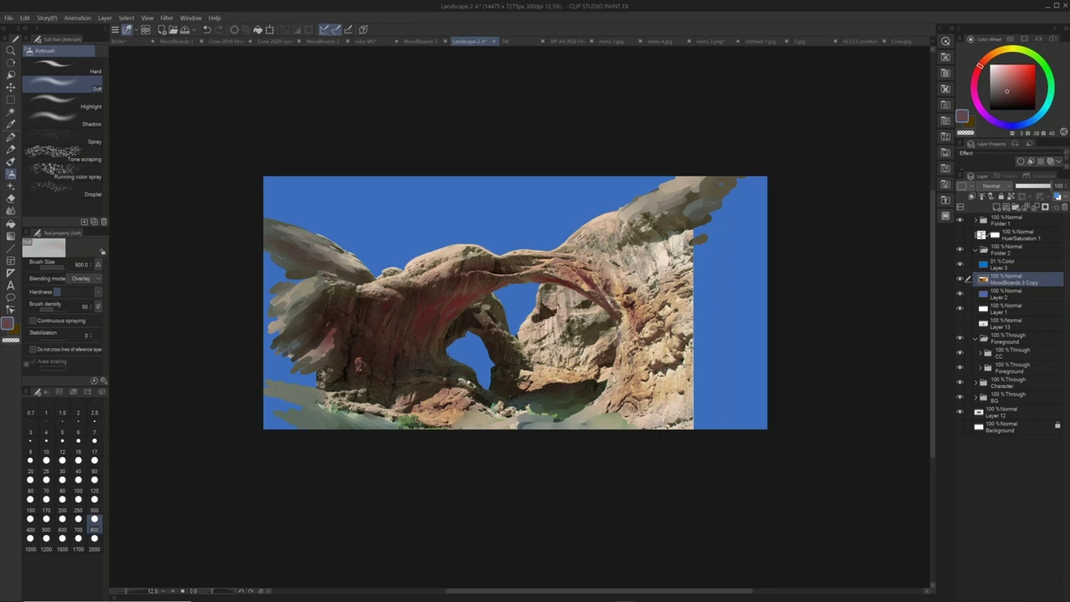
click(82, 278)
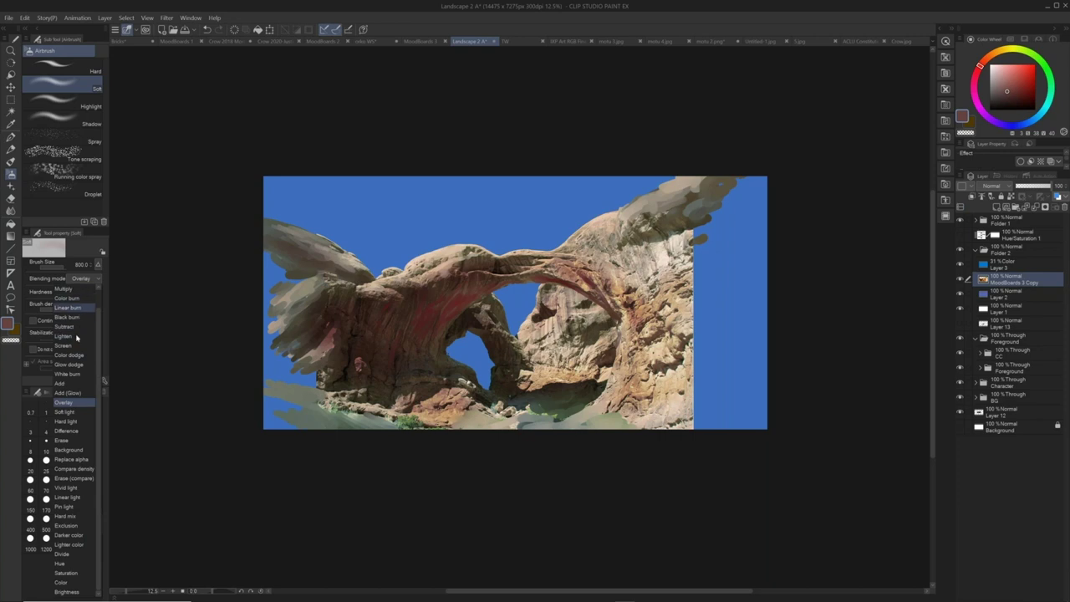
click(77, 290)
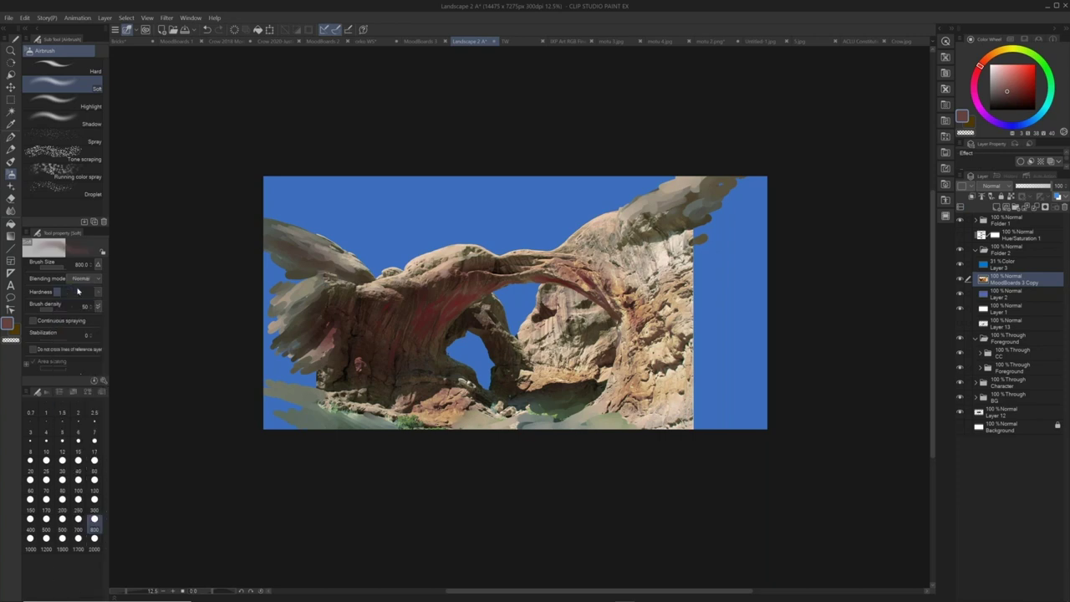
mouse_move(553, 299)
mouse_down()
mouse_move(548, 328)
mouse_move(562, 302)
mouse_move(581, 319)
mouse_move(568, 350)
mouse_move(590, 332)
mouse_move(544, 363)
mouse_move(560, 299)
mouse_up()
mouse_move(585, 255)
mouse_down()
mouse_move(622, 263)
mouse_move(614, 226)
mouse_move(640, 264)
mouse_move(674, 226)
mouse_move(595, 233)
mouse_up()
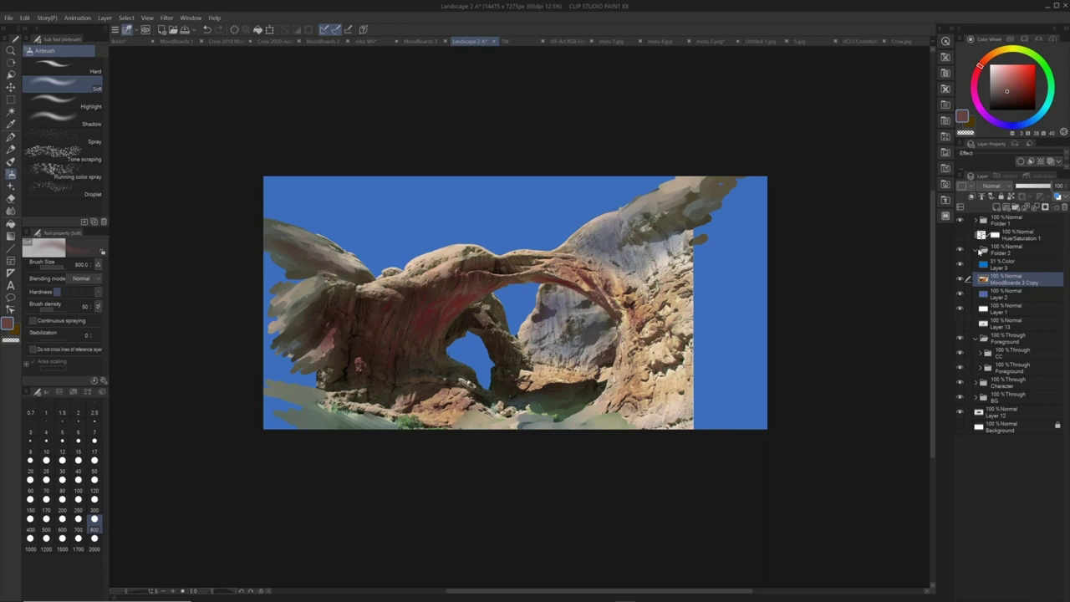
- Collapse and hide Folder 2, and hide Layer 8 inside the nested Foreground folder
click(976, 250)
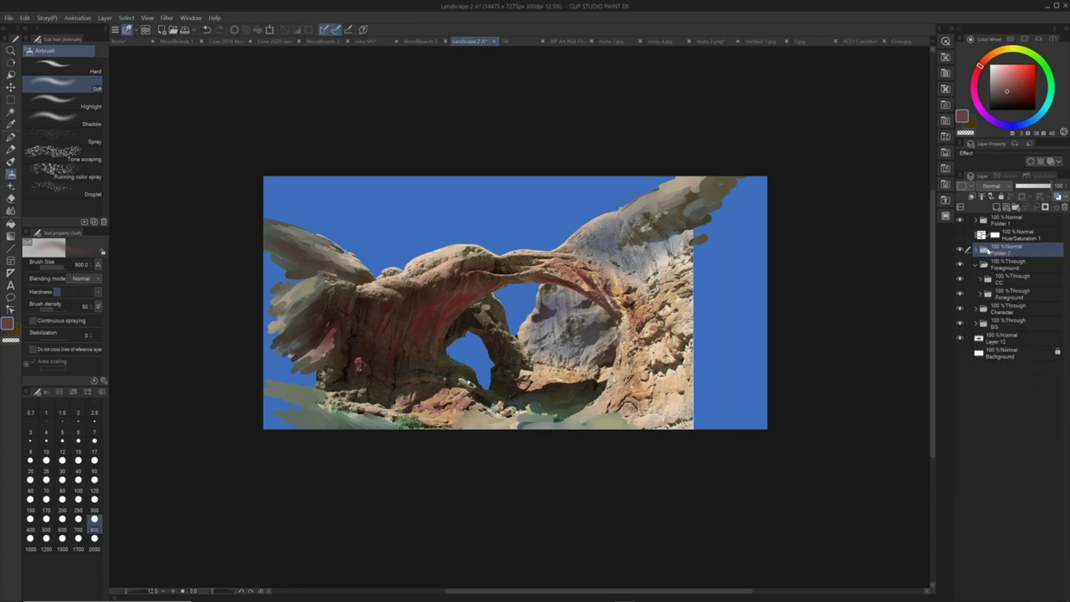
click(961, 250)
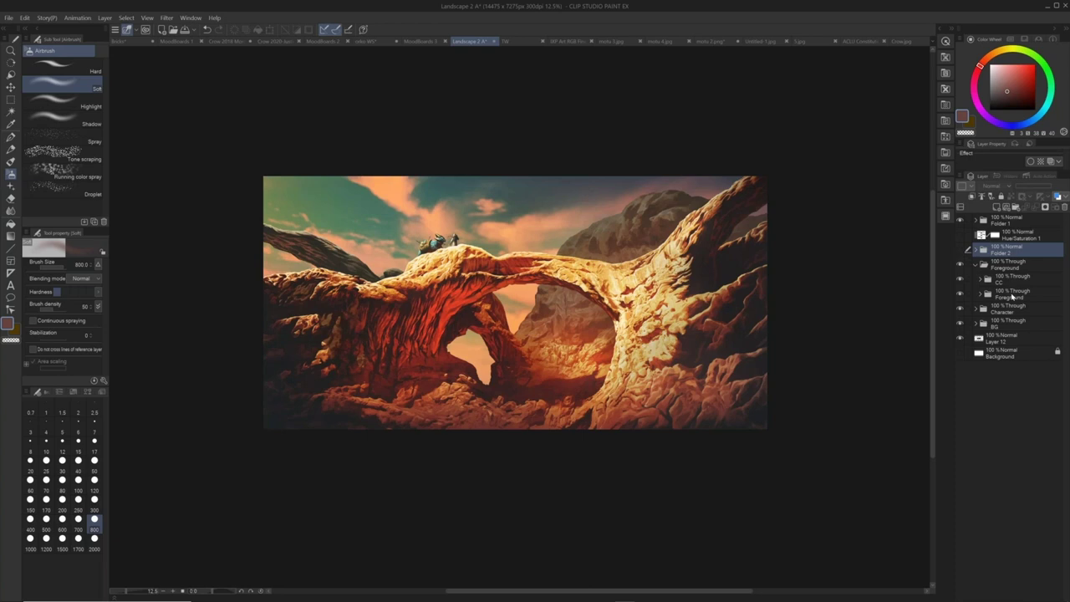
click(1012, 296)
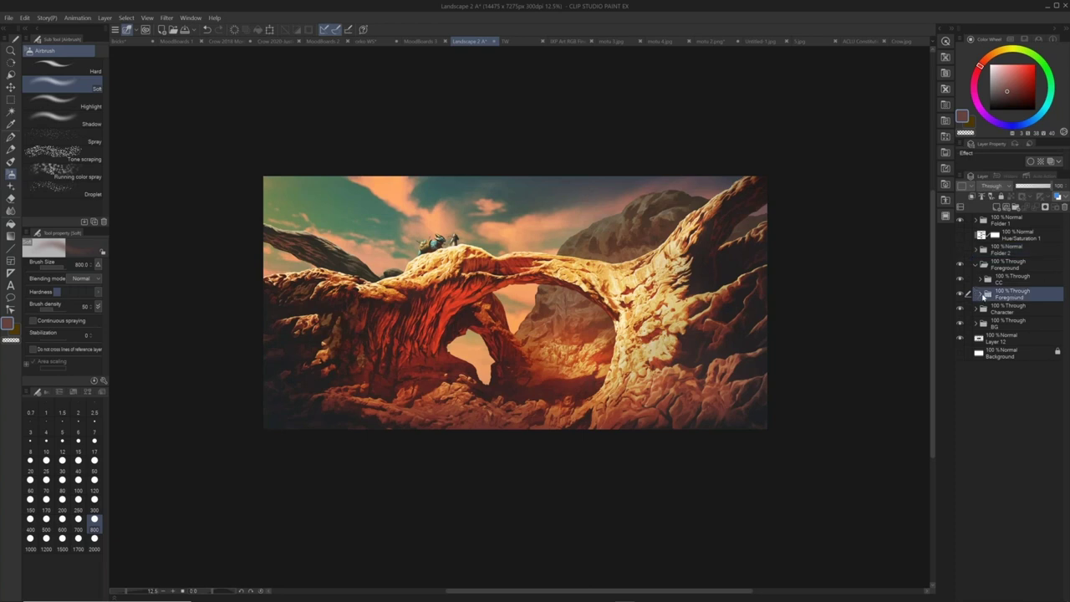
click(982, 295)
click(961, 310)
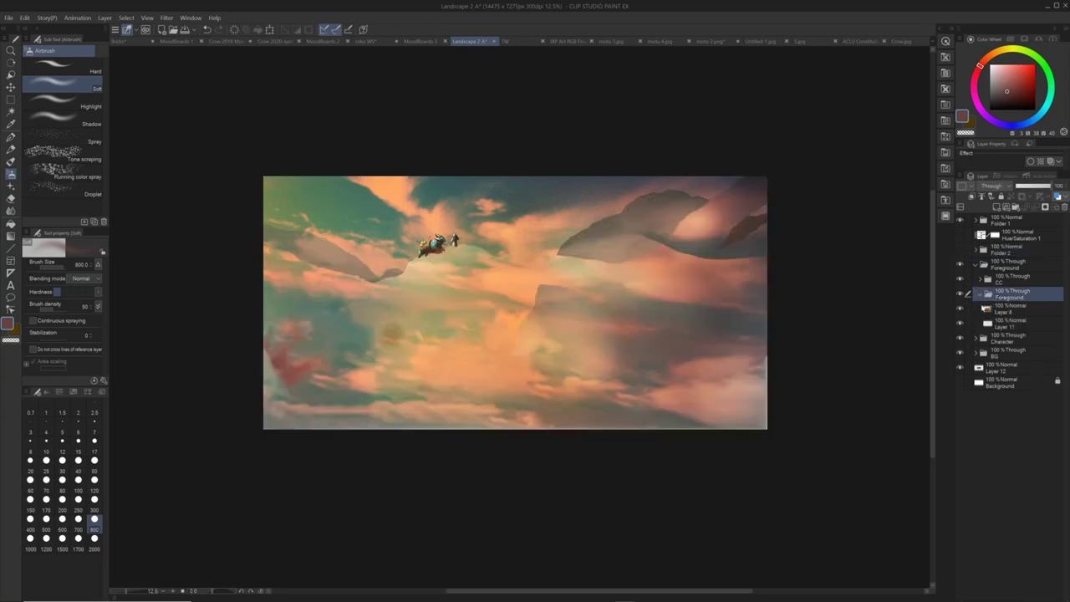
- Show and select Layer 8 in the nested Foreground folder, and compare the painting with and without the CC folder
click(960, 309)
click(1012, 308)
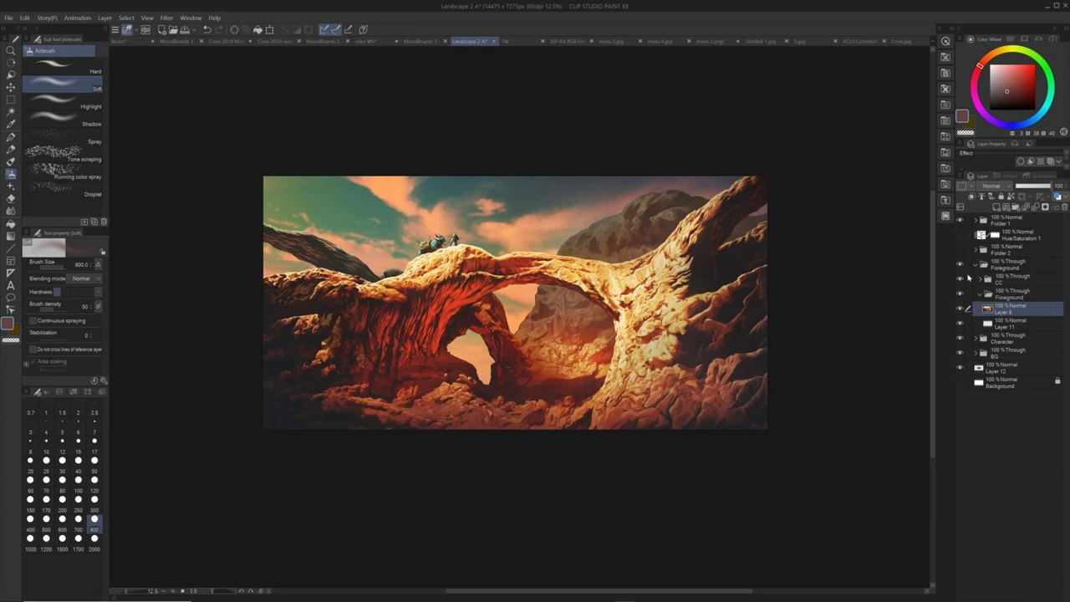
click(959, 280)
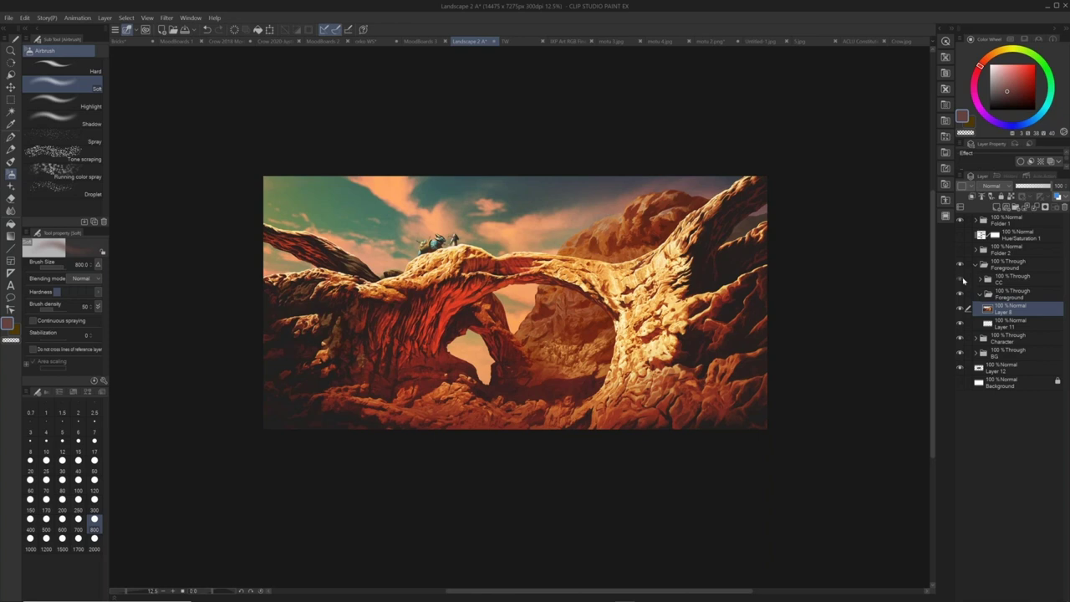
click(961, 279)
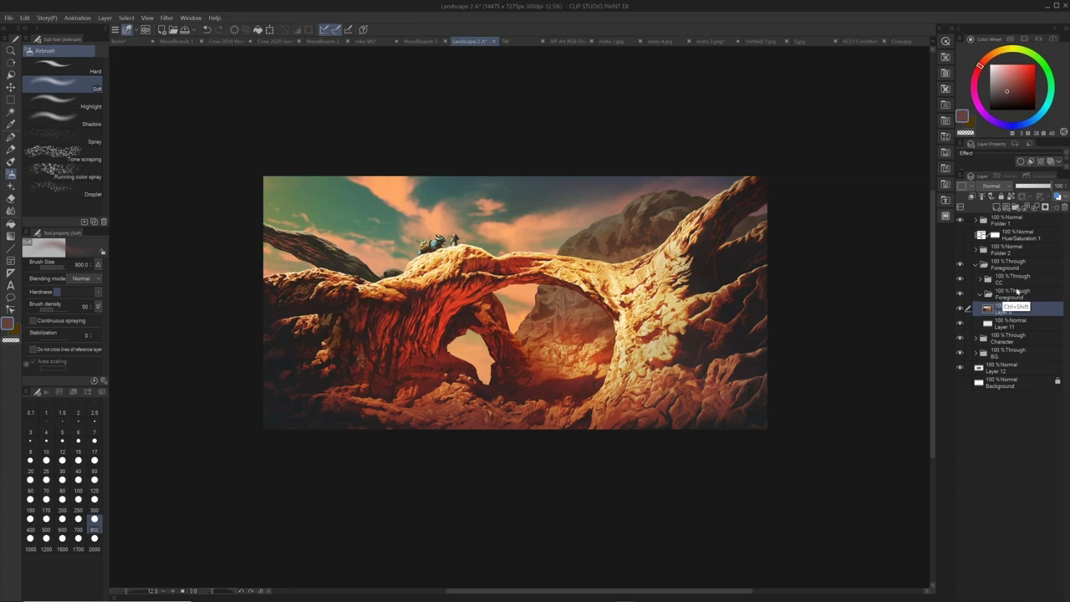
- Add a white-filled layer above the CC folder inside the outer Foreground folder and set its blending mode to Color
key(ctrl+shift+n)
drag(1018, 75, 989, 33)
key(alt+Delete)
drag(1013, 311, 1020, 273)
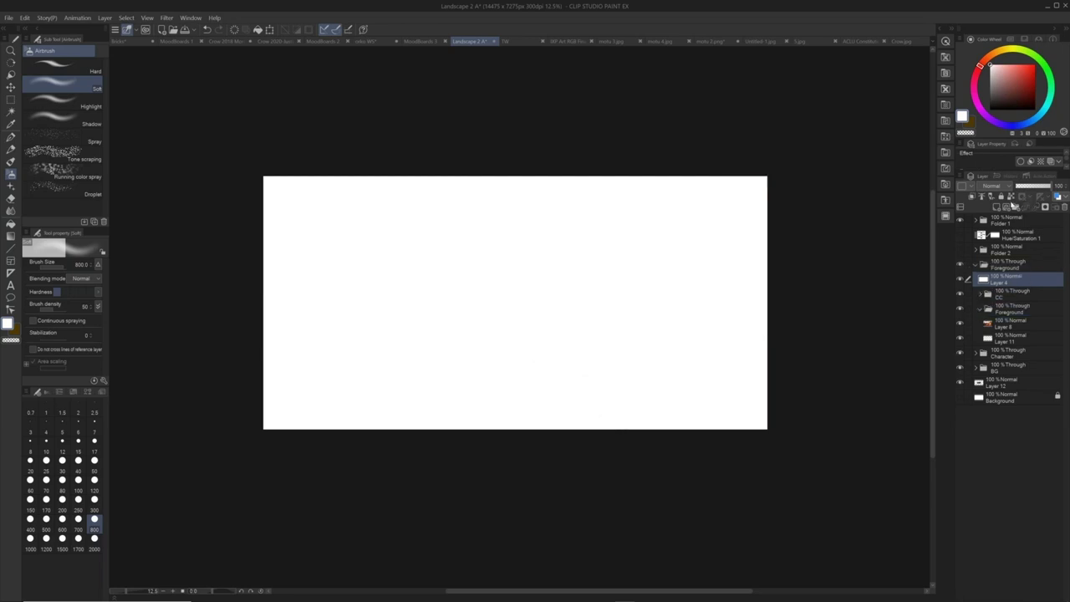
click(995, 189)
click(986, 443)
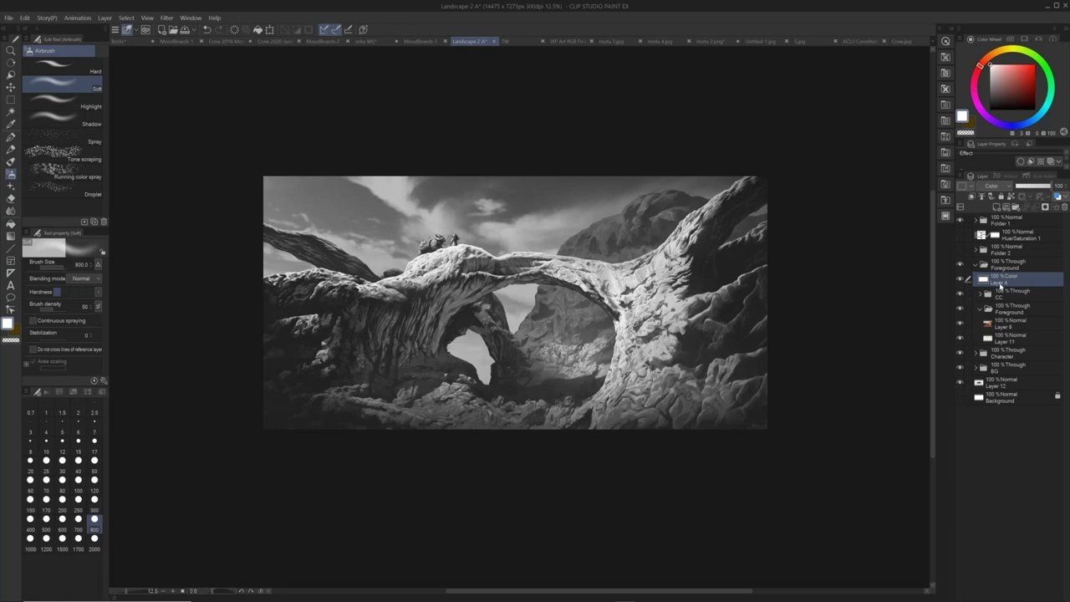
- Compare the greyscale values of the painting with the CC folder hidden and shown
click(962, 295)
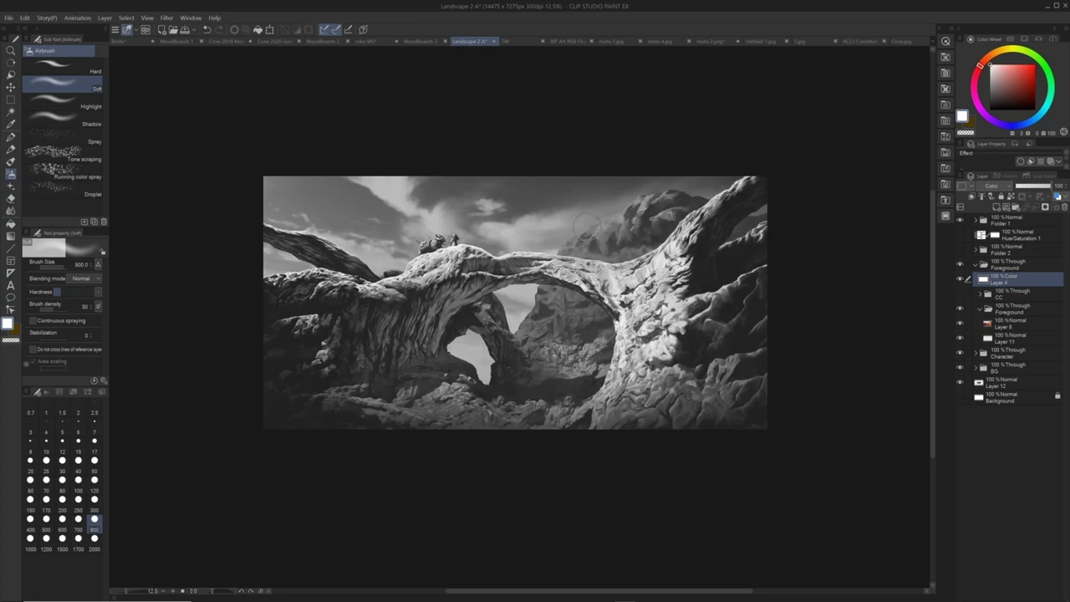
click(959, 295)
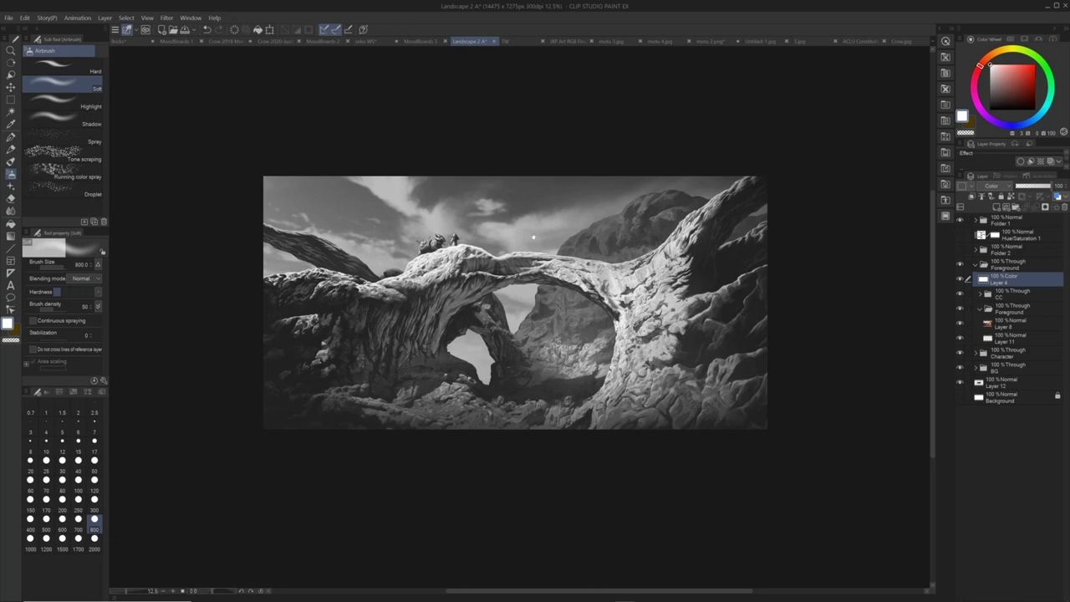
drag(582, 213, 579, 211)
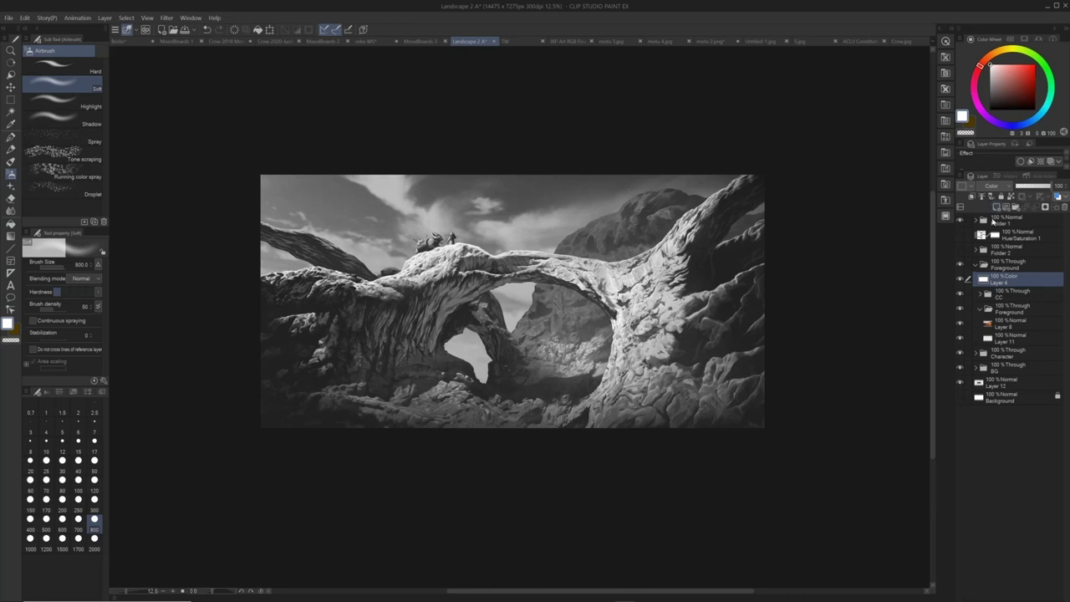
- Toggle the white Color layer repeatedly to compare the painting's greyscale values with its full-colour version
click(960, 280)
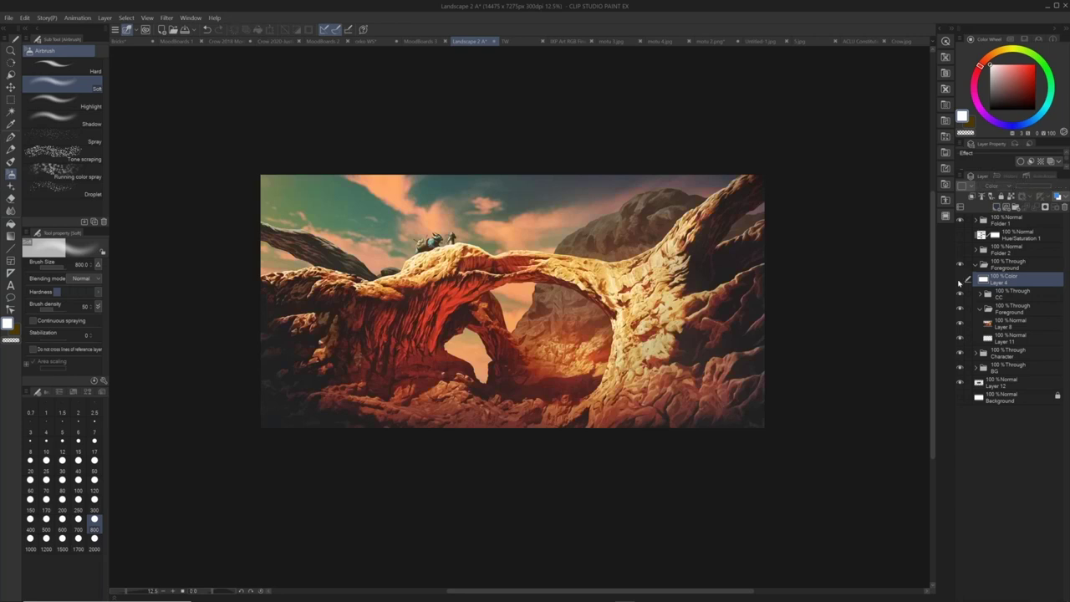
click(960, 280)
click(960, 281)
click(960, 281)
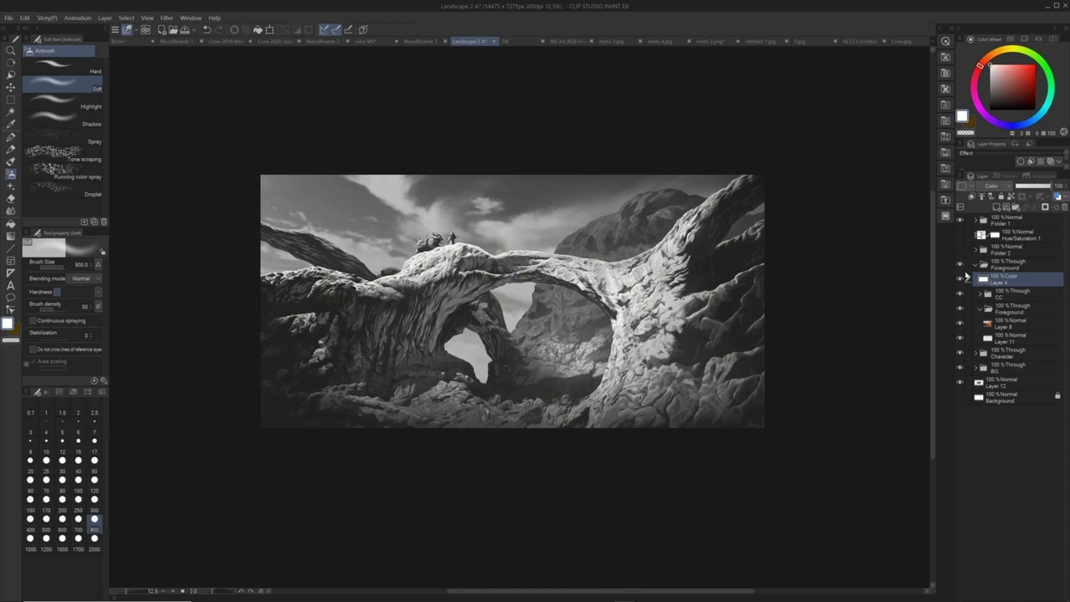
click(959, 280)
click(960, 281)
click(960, 281)
click(959, 281)
click(959, 281)
click(959, 282)
click(960, 281)
click(960, 281)
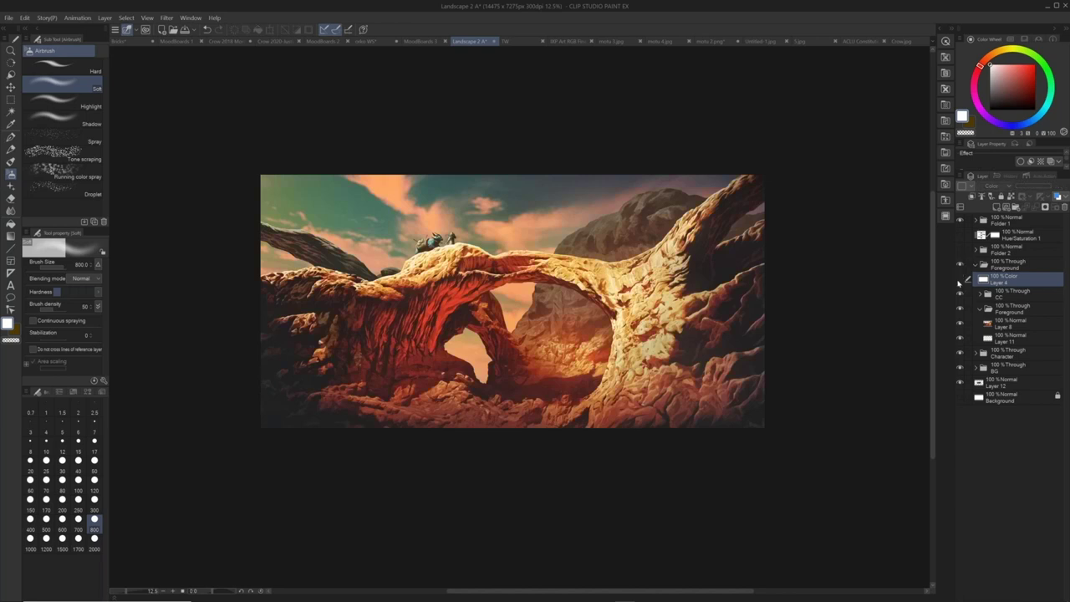
click(960, 279)
click(960, 281)
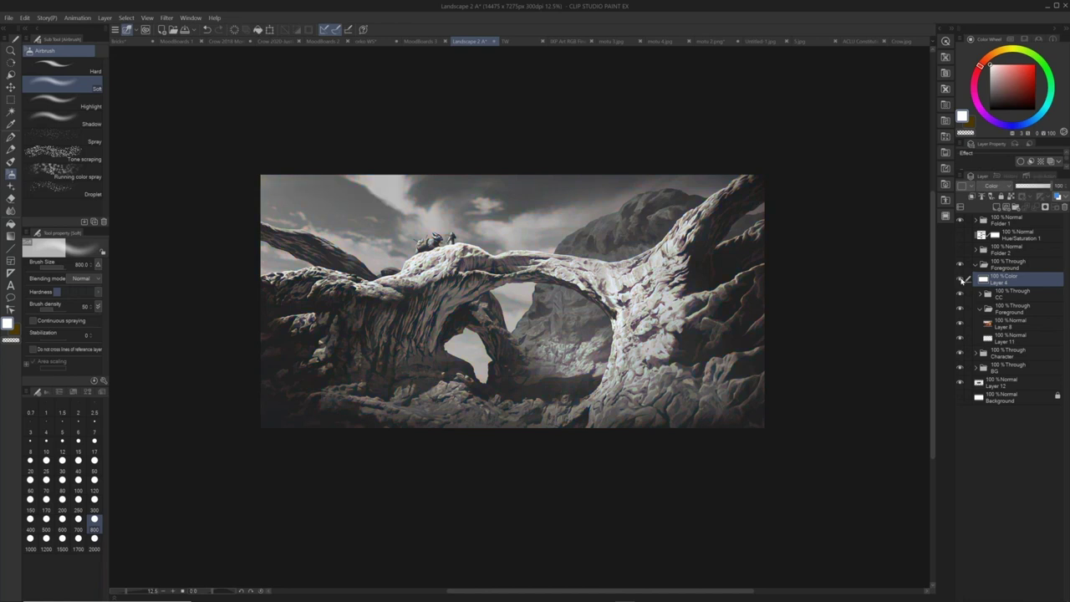
- Hide the Character folder and the white Color layer
click(960, 282)
click(960, 352)
click(959, 279)
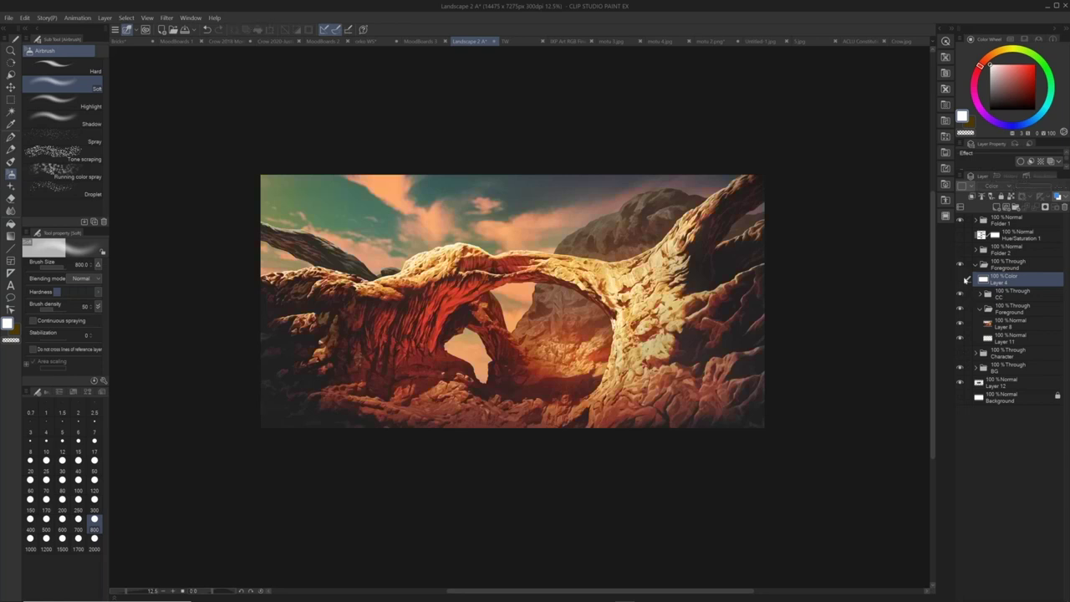
- Examine the lighting and texture of the rock arch and its surroundings up close without the characters
key(/)
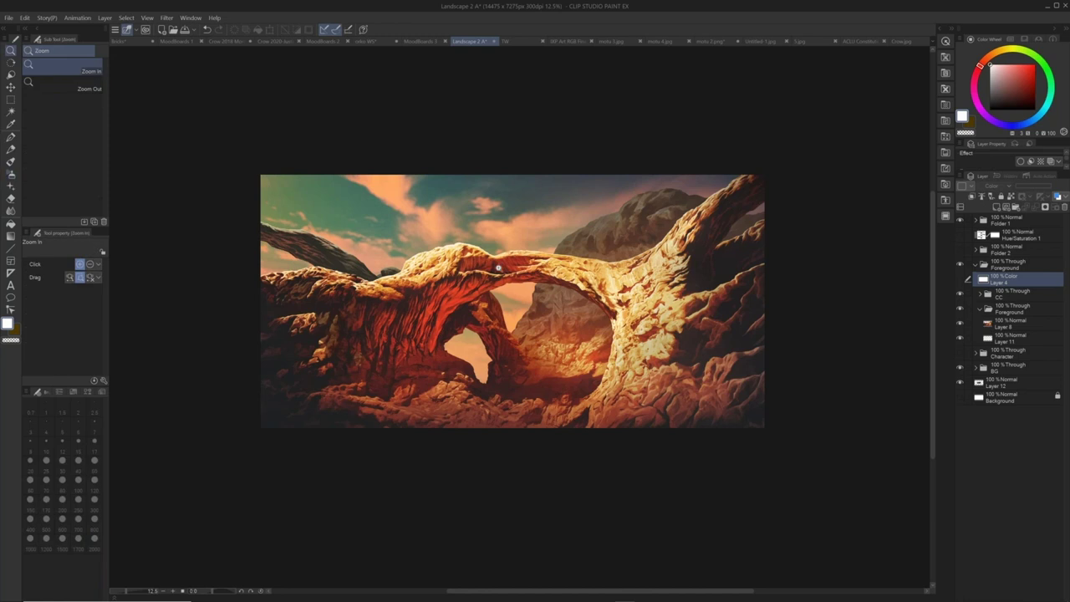
click(498, 268)
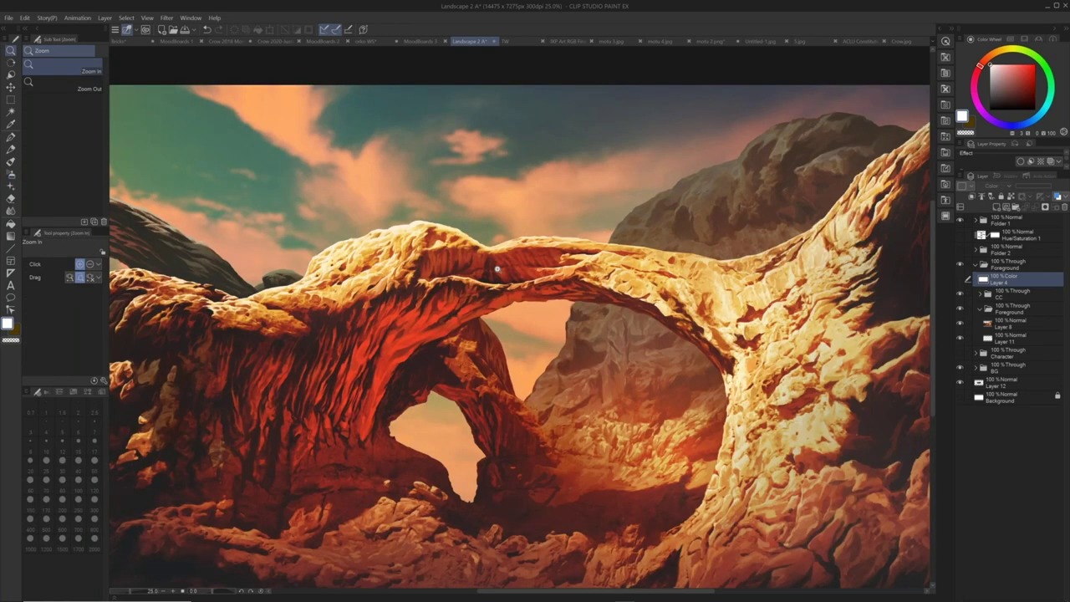
drag(363, 399, 584, 290)
drag(756, 226, 747, 228)
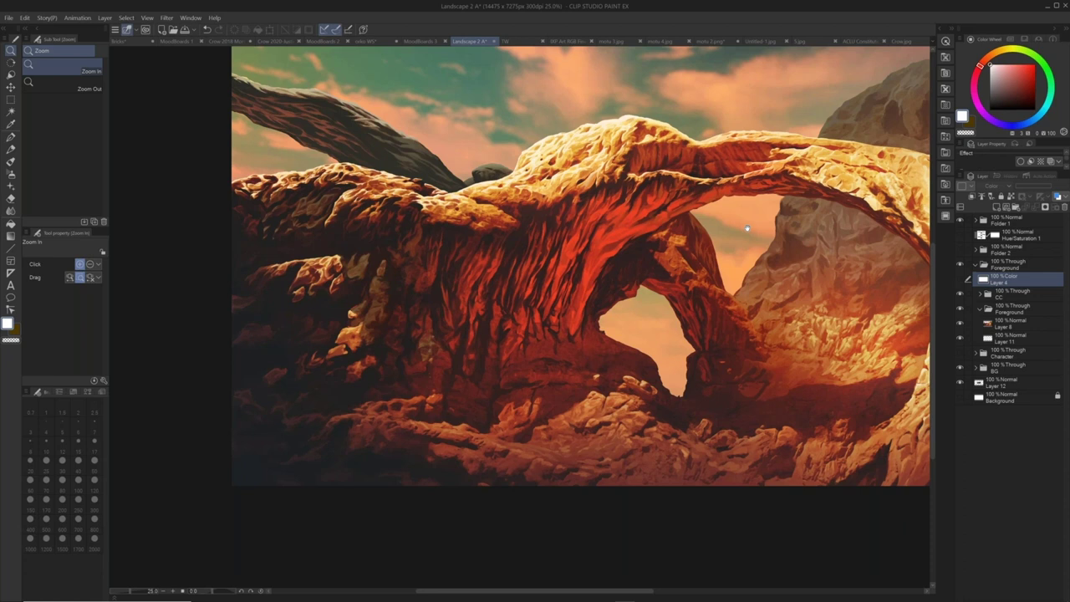
drag(524, 292, 492, 390)
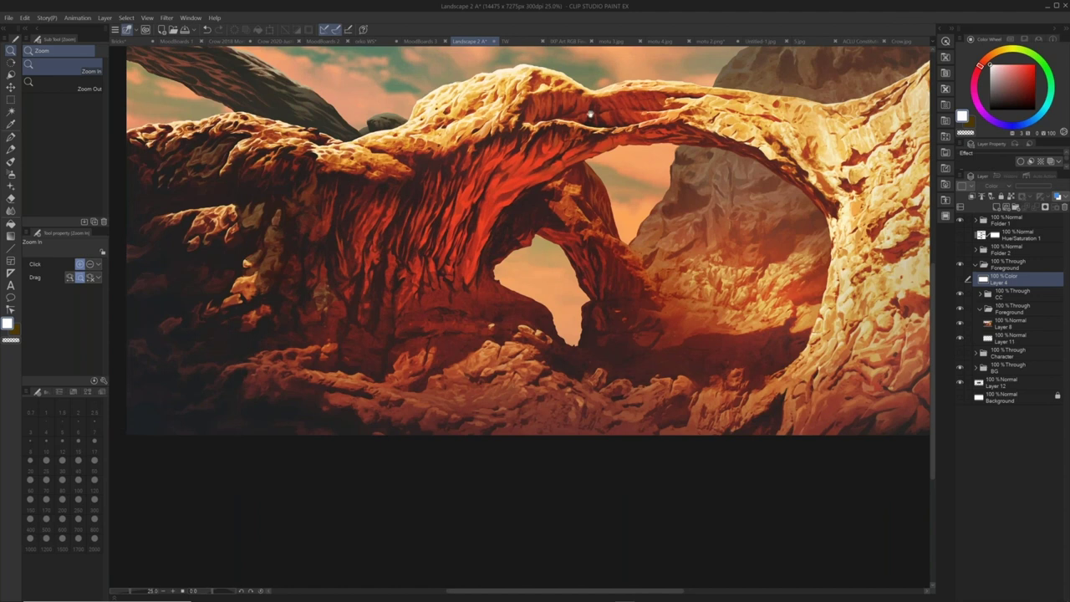
drag(590, 114, 557, 127)
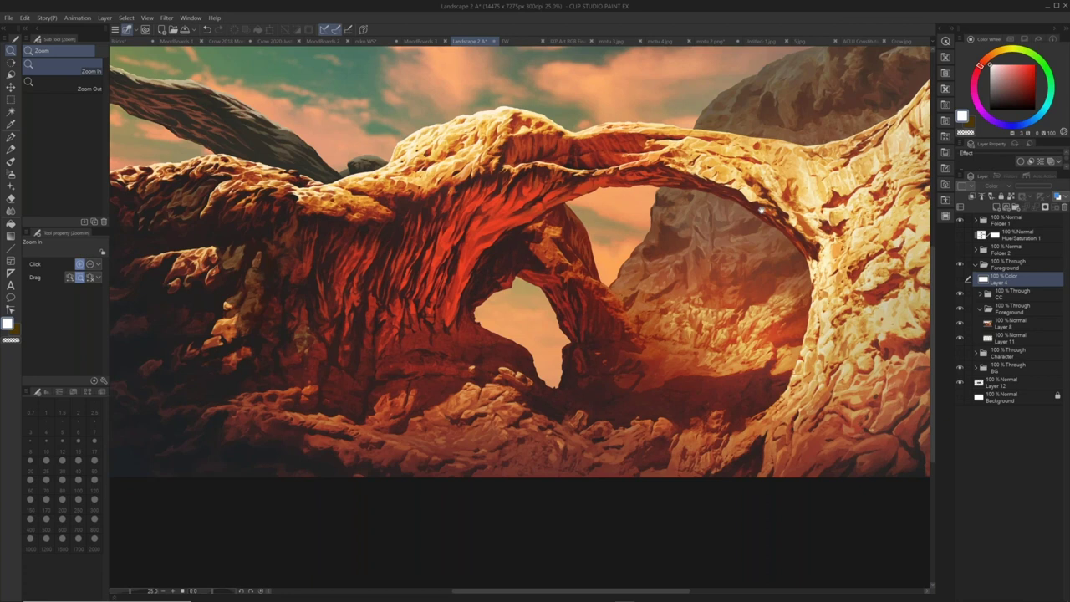
drag(698, 207, 777, 309)
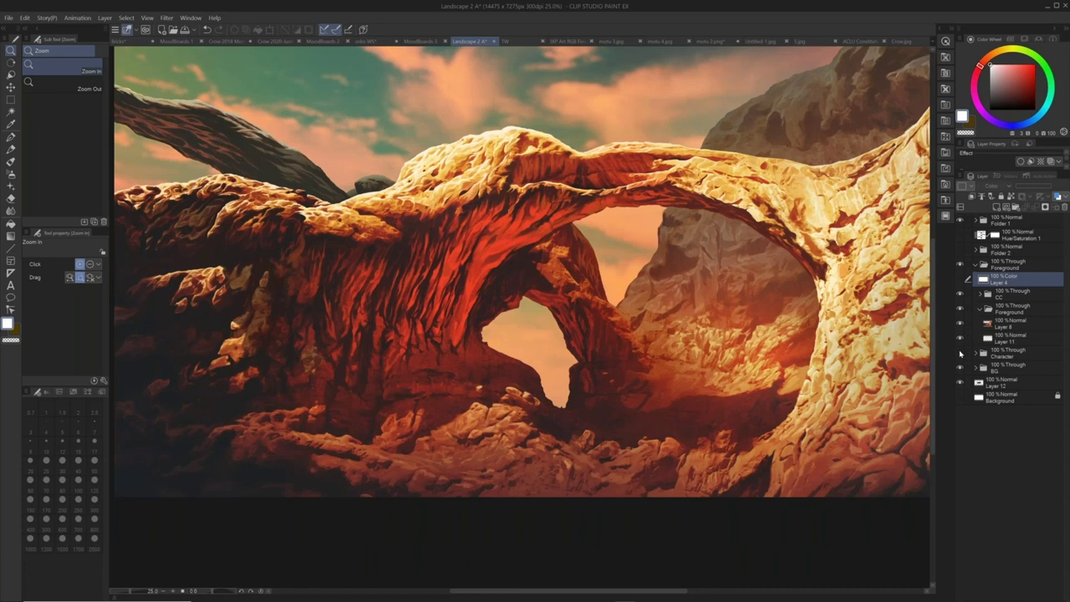
- Show the Character folder again and inspect the figure and pack beast on top of the arch up close
click(959, 352)
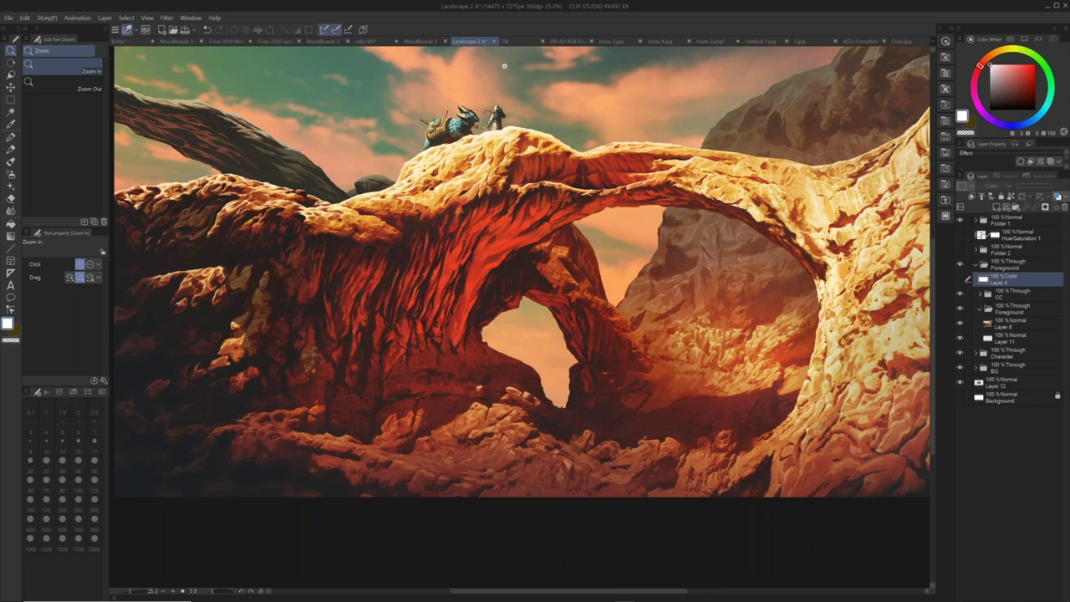
click(504, 65)
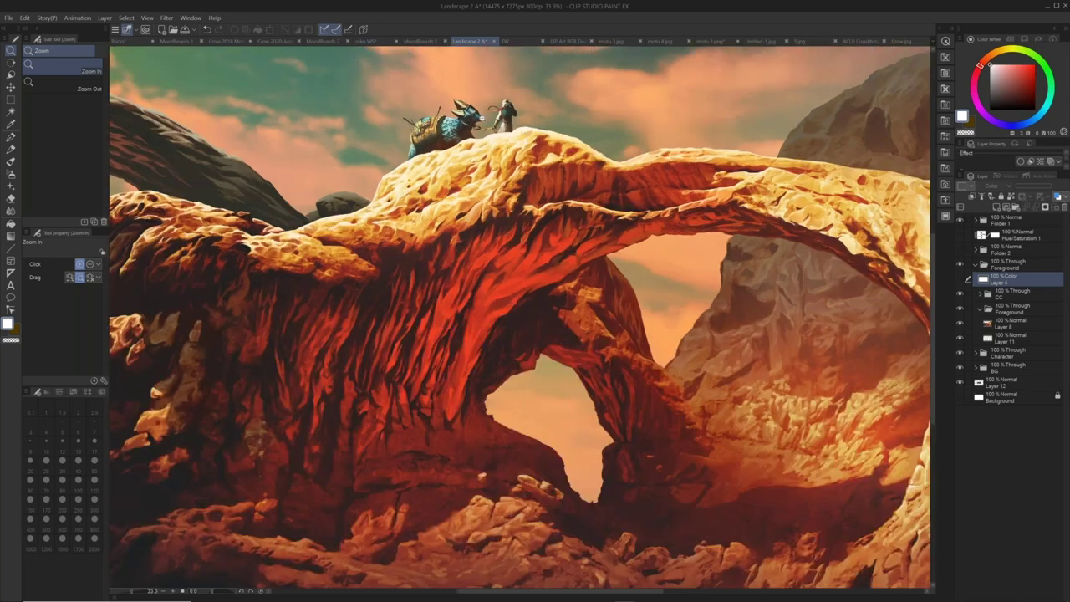
click(482, 120)
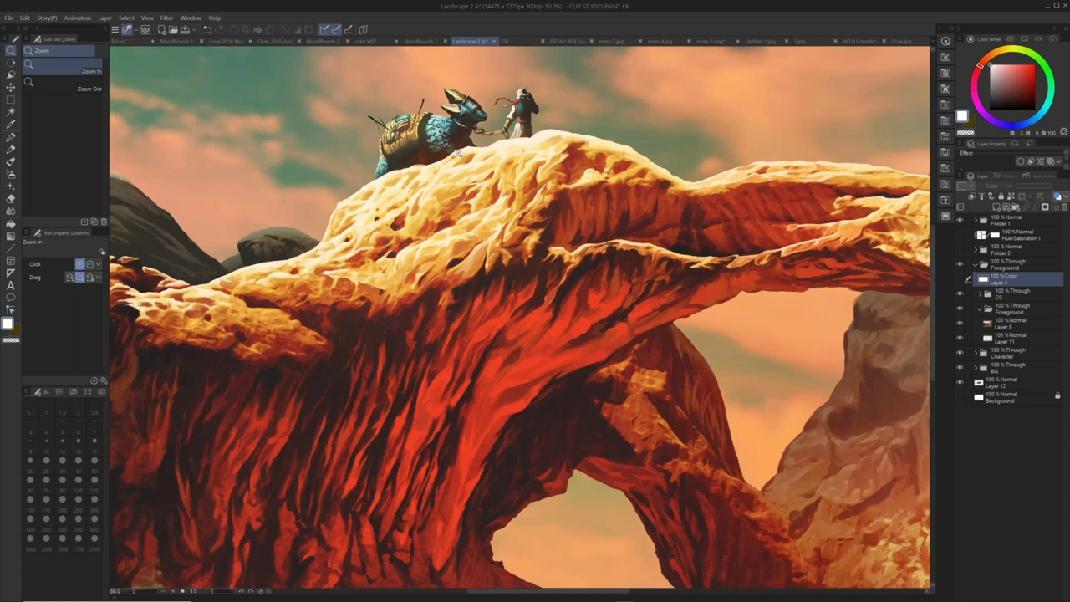
scroll(458, 153, down, 4)
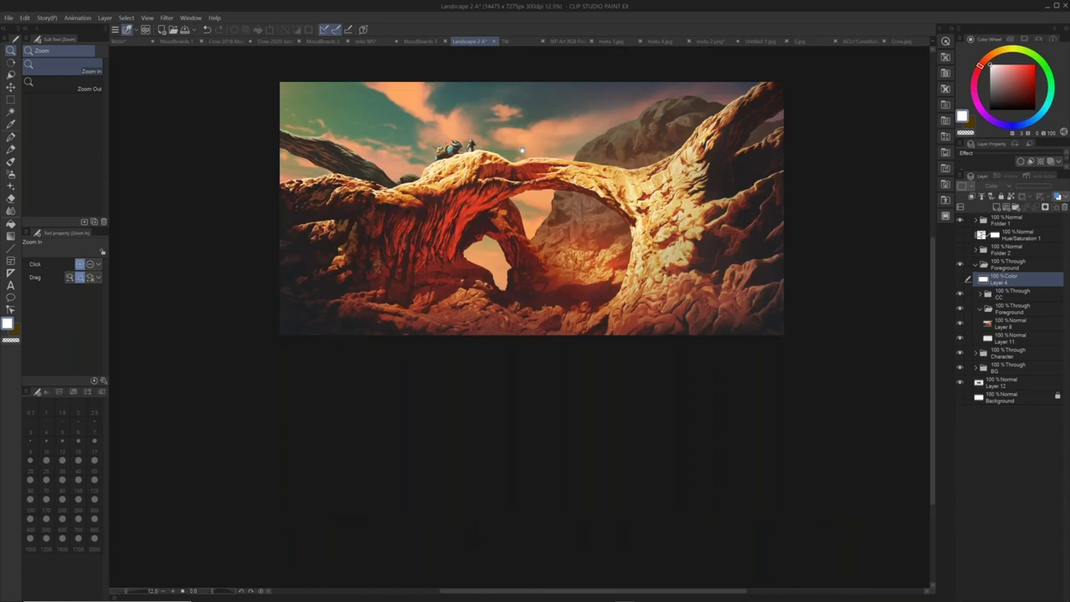
- Examine how the characters, arch, background rocks and sky work together, both in full view and in detail
drag(521, 150, 496, 224)
click(435, 235)
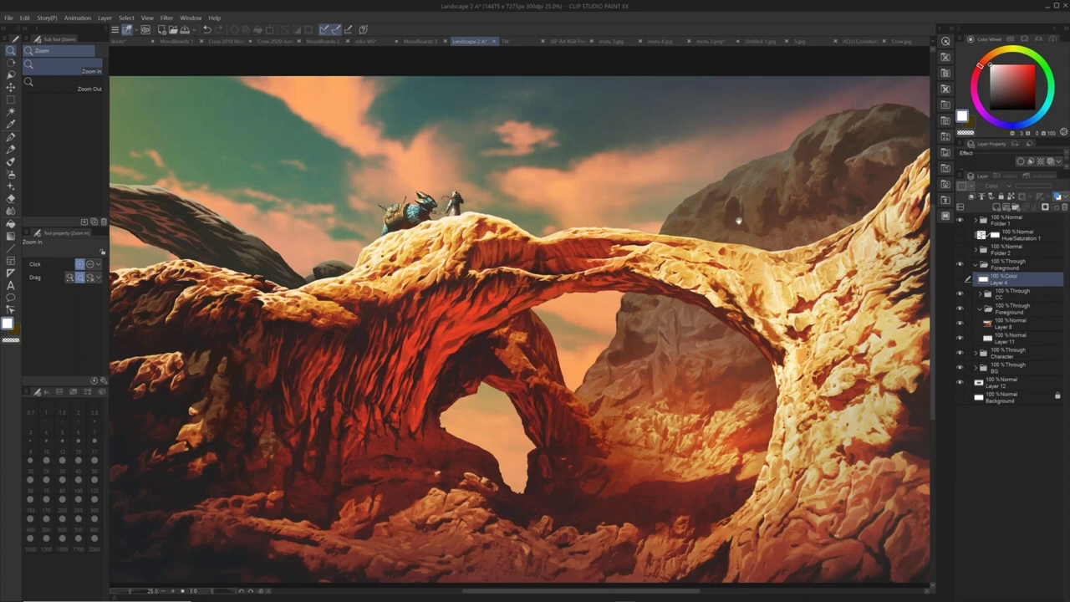
alt+click(324, 310)
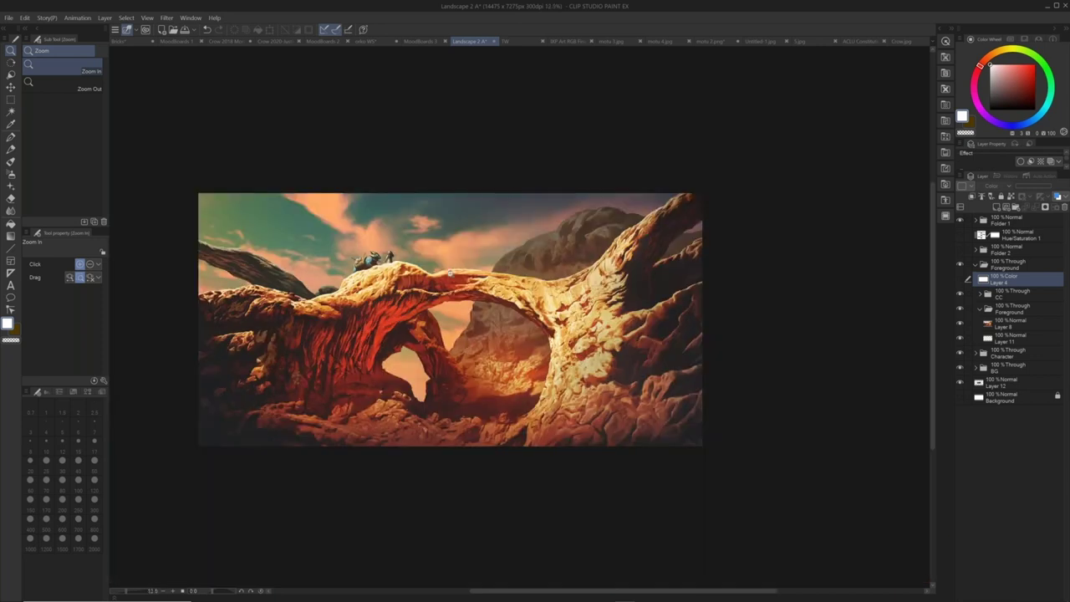
drag(374, 314, 480, 224)
click(480, 224)
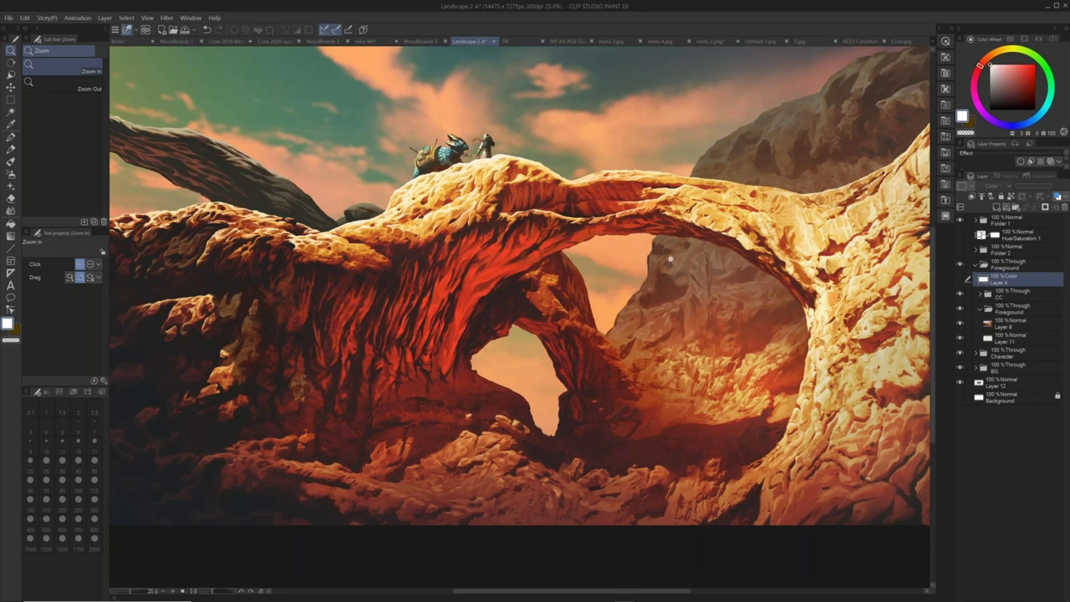
click(612, 246)
drag(614, 246, 546, 238)
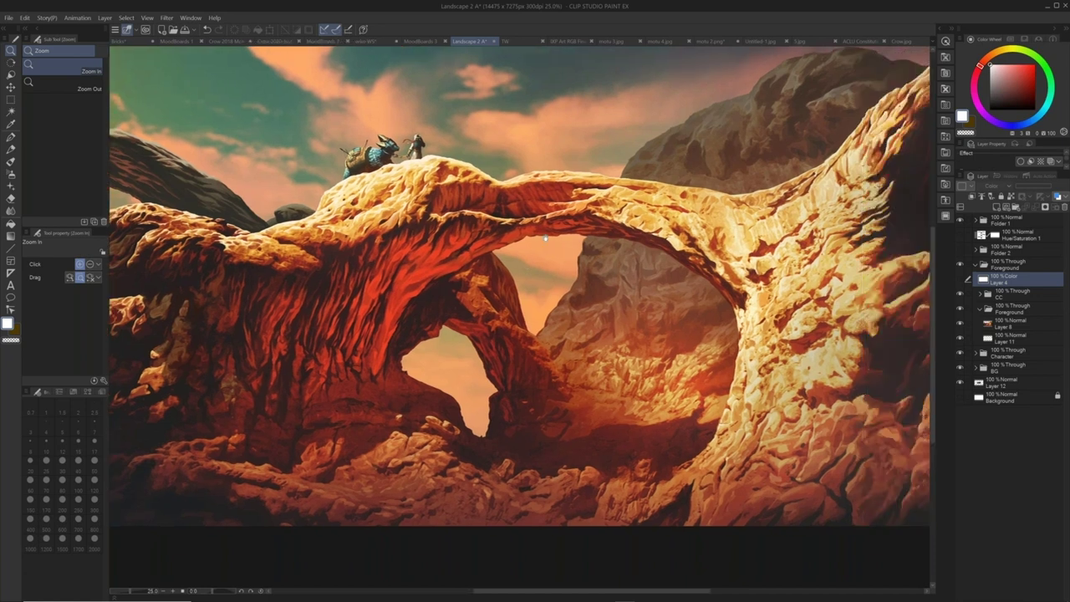
drag(377, 221, 432, 237)
alt+click(436, 231)
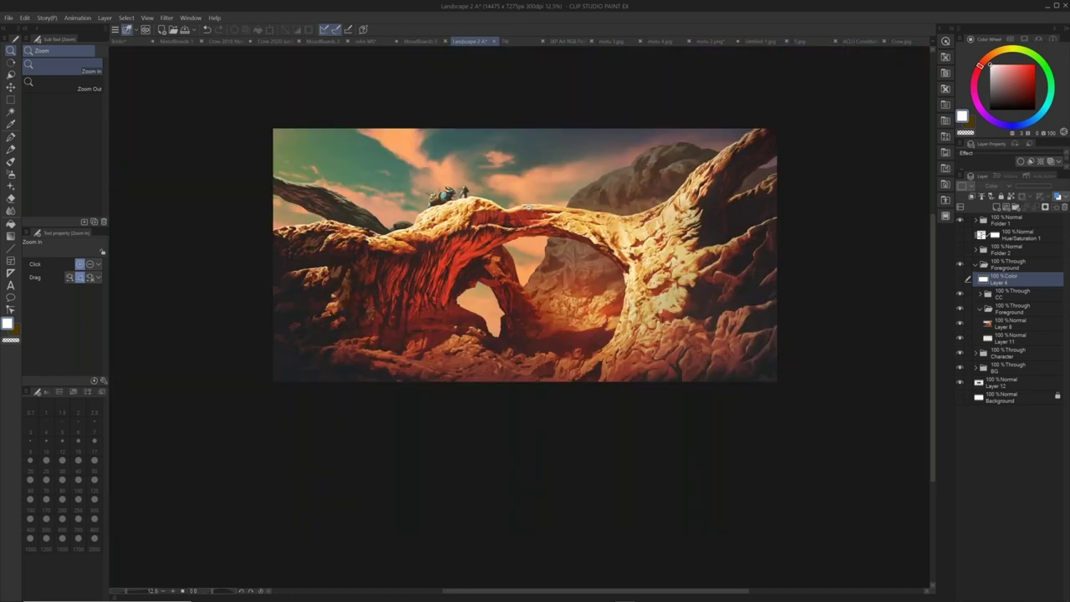
scroll(528, 206, up, 2)
drag(528, 206, 531, 231)
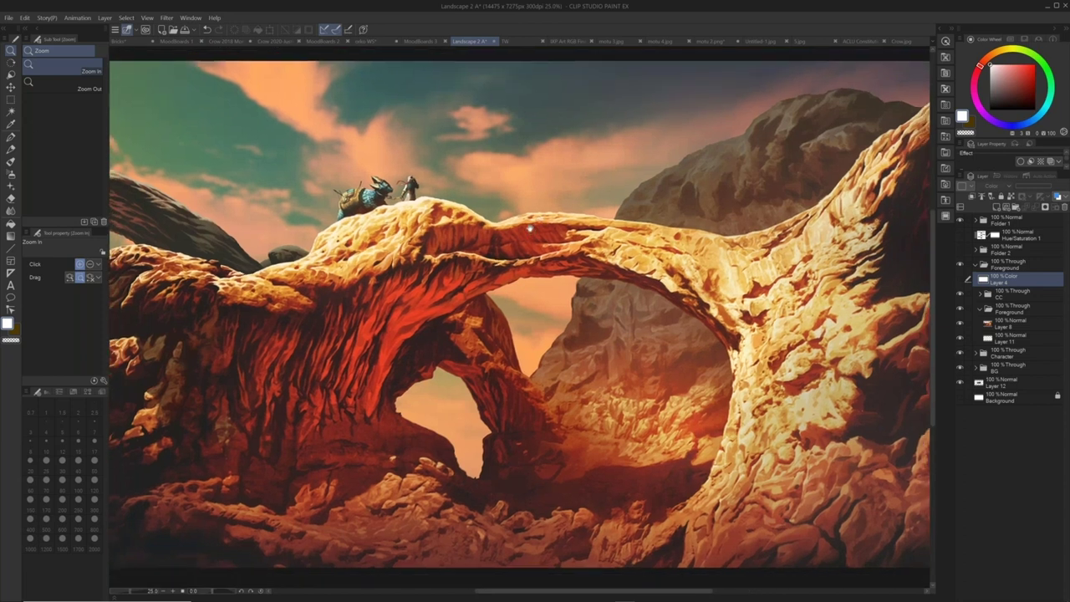
- Select the nested Foreground folder and review the foreground rocks at full view and up close
click(1010, 308)
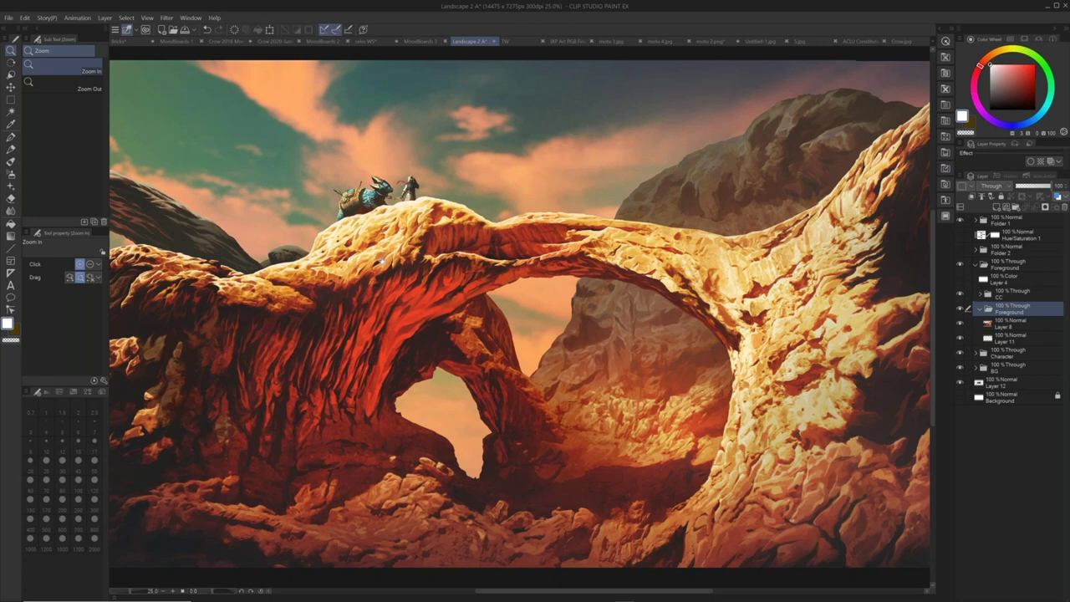
drag(383, 261, 411, 243)
drag(360, 266, 402, 236)
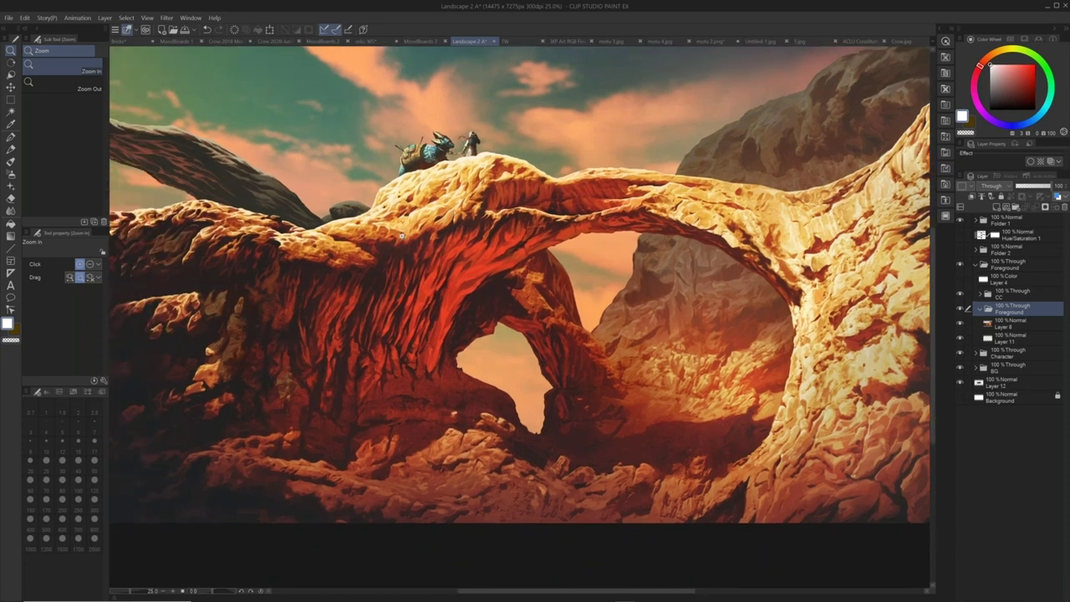
scroll(397, 243, down, 2)
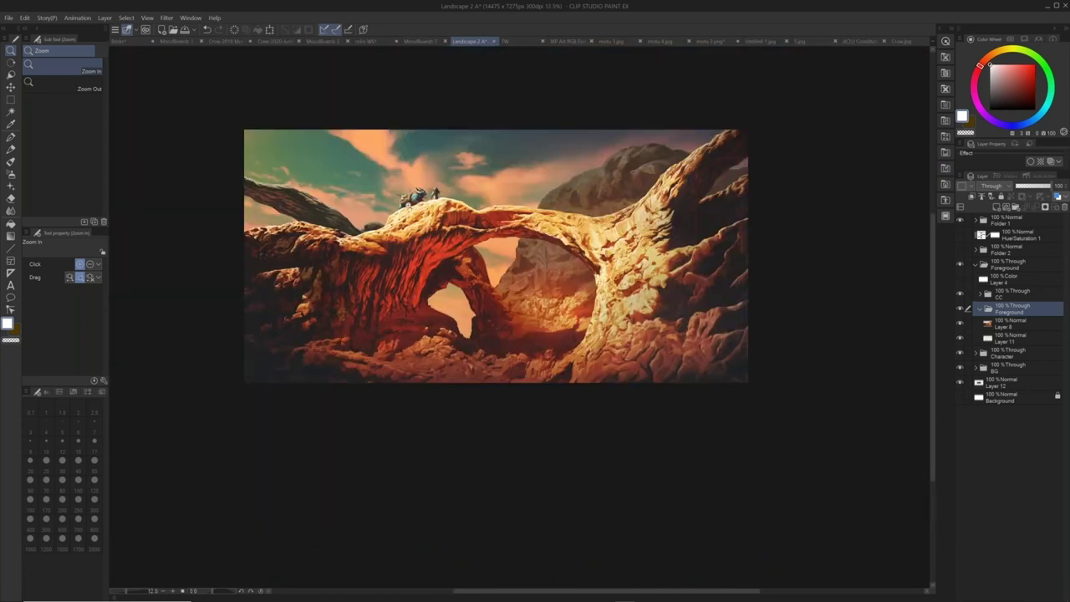
click(411, 208)
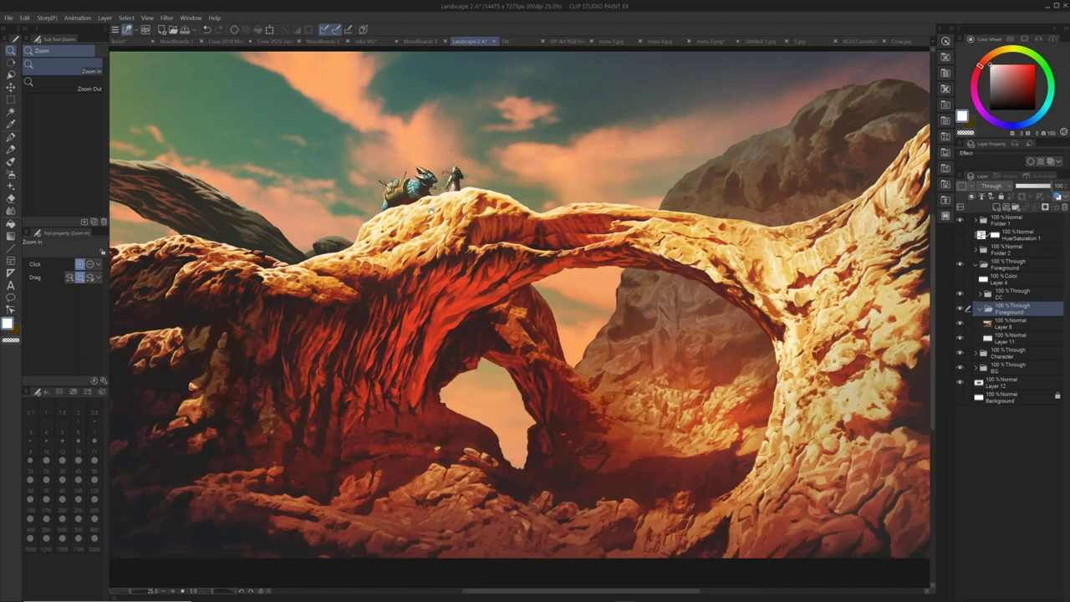
drag(430, 211, 493, 186)
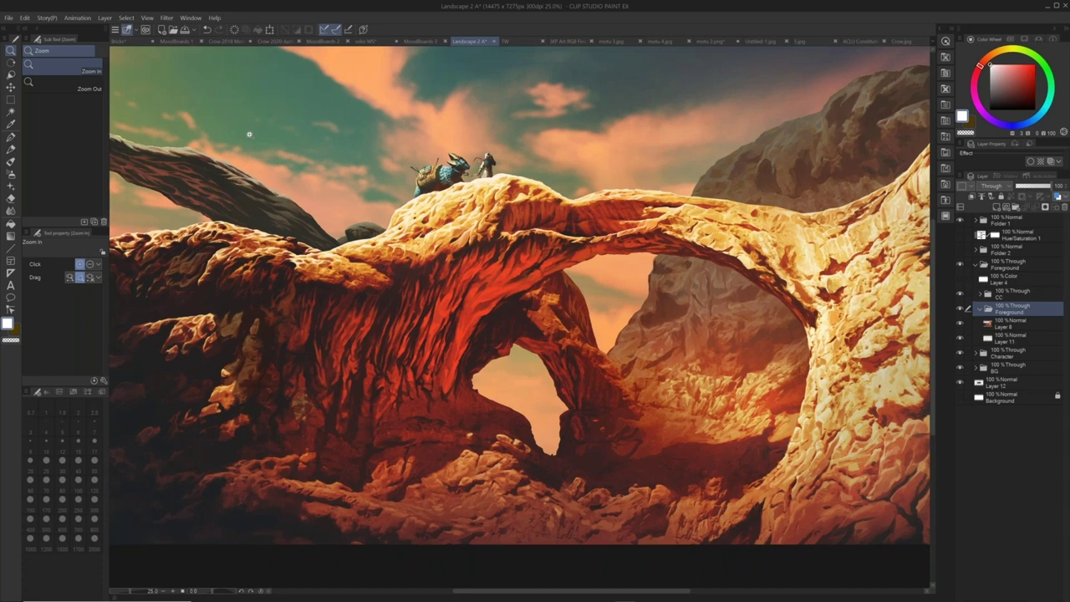
- Switch to the Crow 2020 final line art document
click(281, 41)
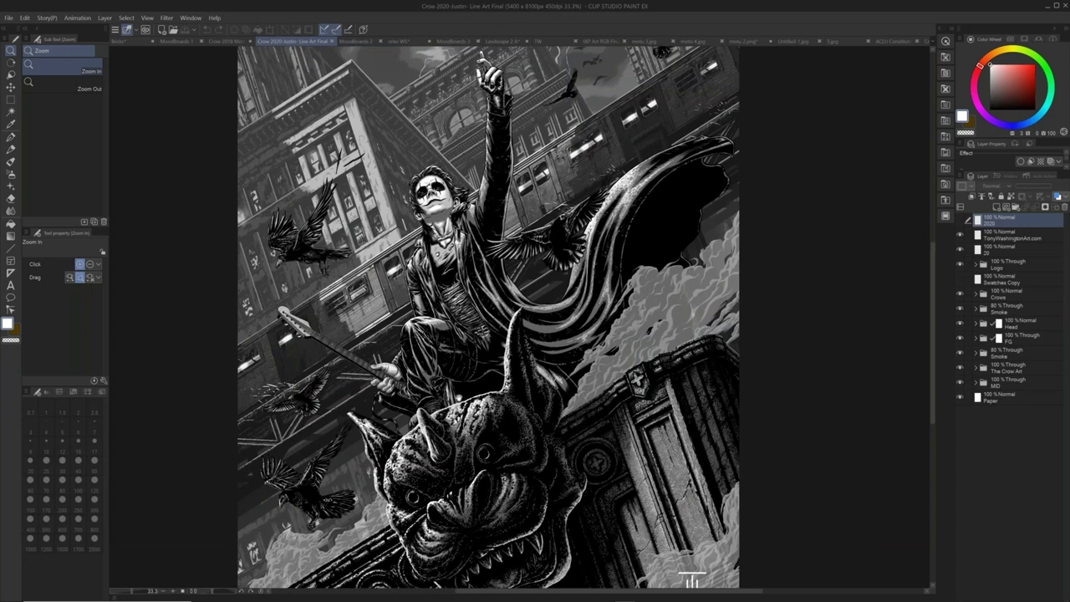
- Select the FG folder and look through the layers inside it
drag(688, 502, 694, 461)
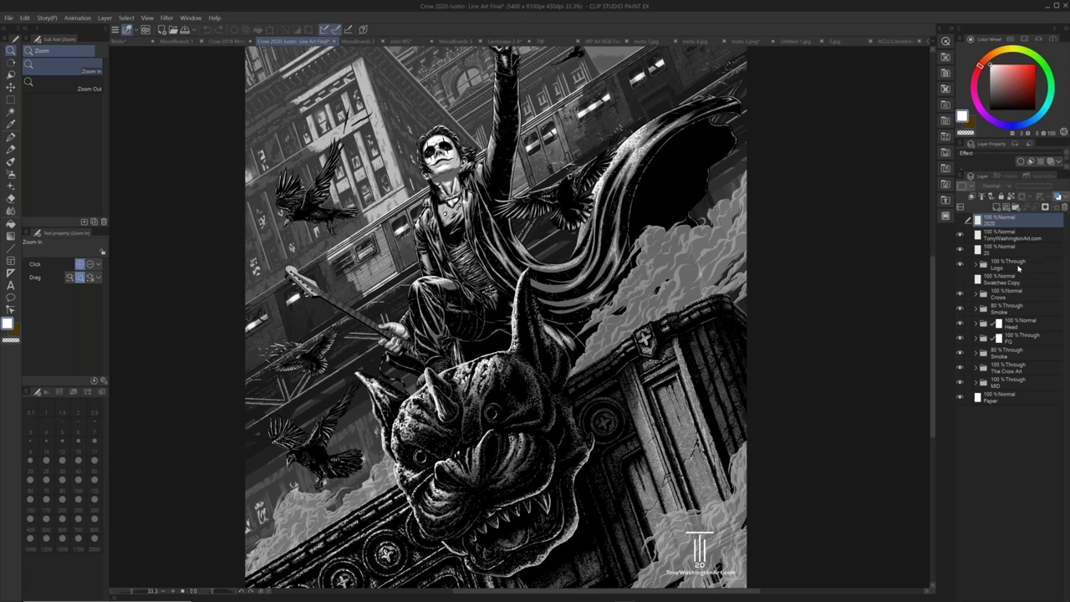
click(1013, 308)
click(1020, 338)
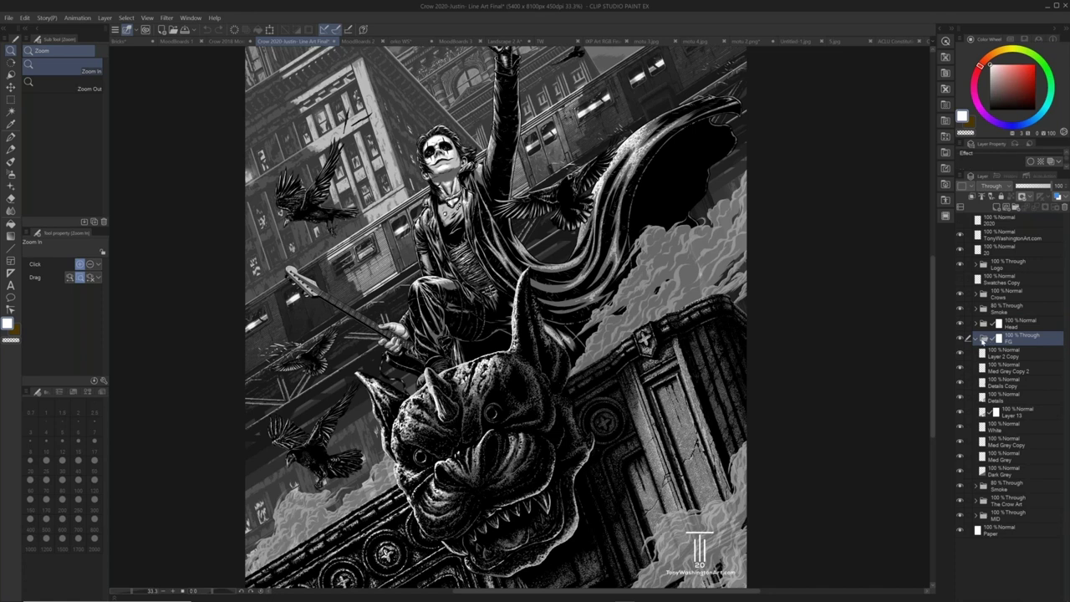
click(969, 353)
- Select The Crow Art folder and toggle its visibility to compare the scene with and without the figure
click(966, 367)
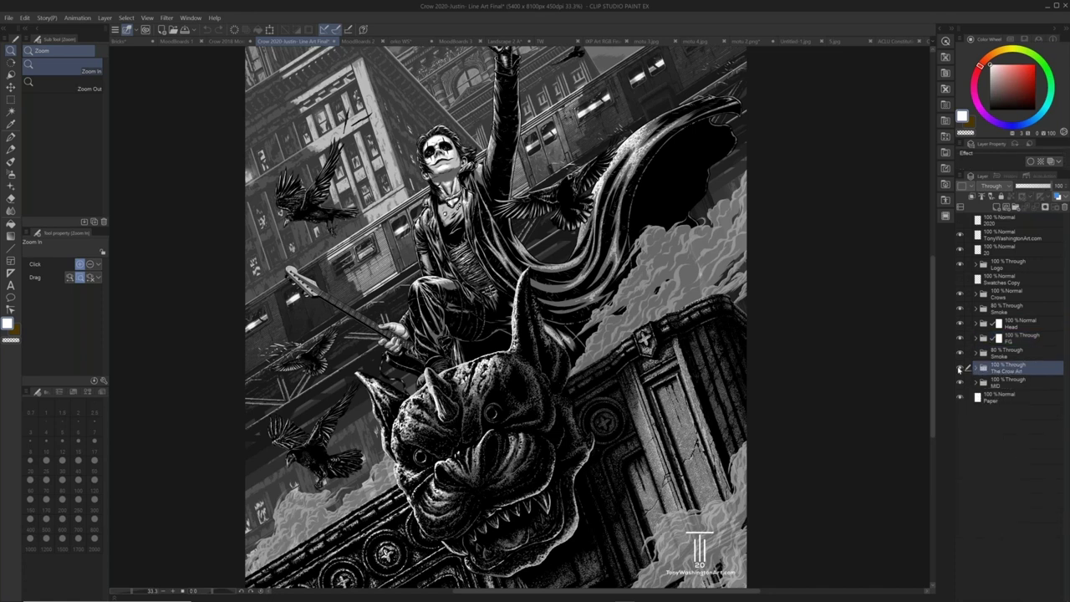
click(959, 369)
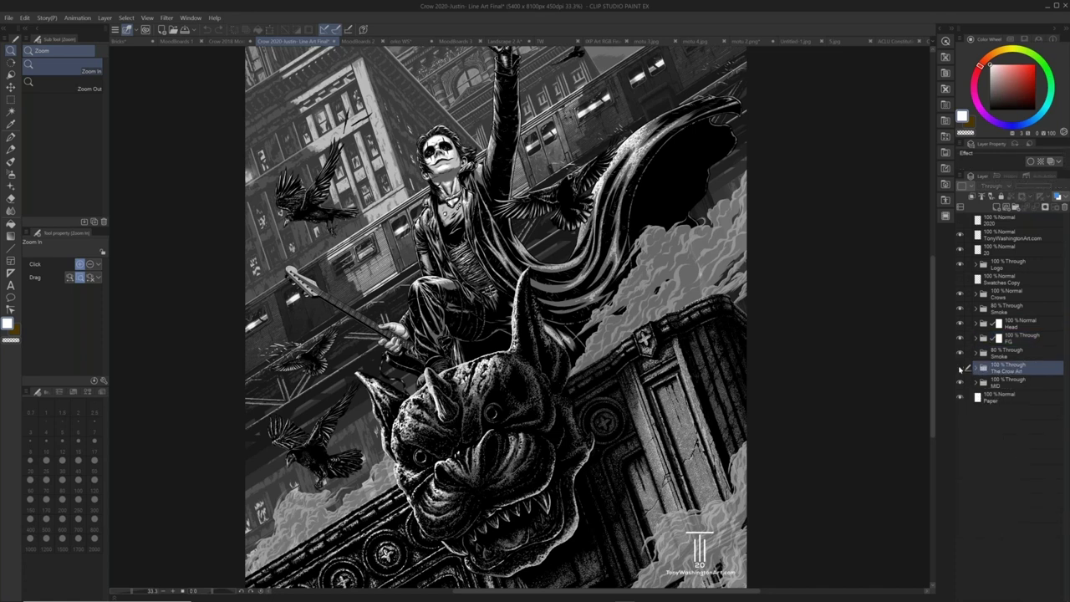
click(960, 368)
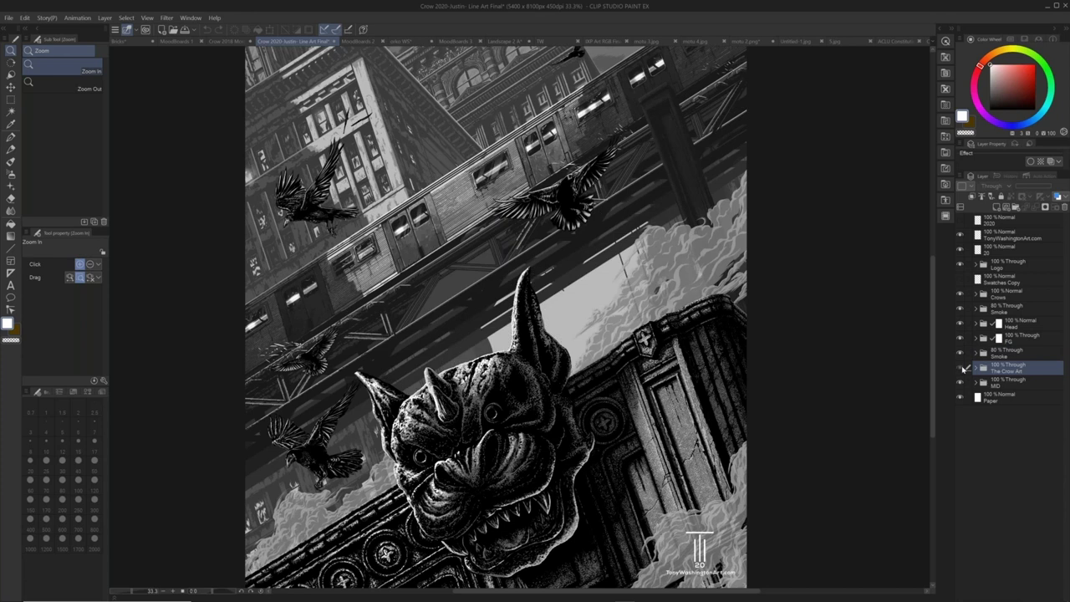
click(962, 369)
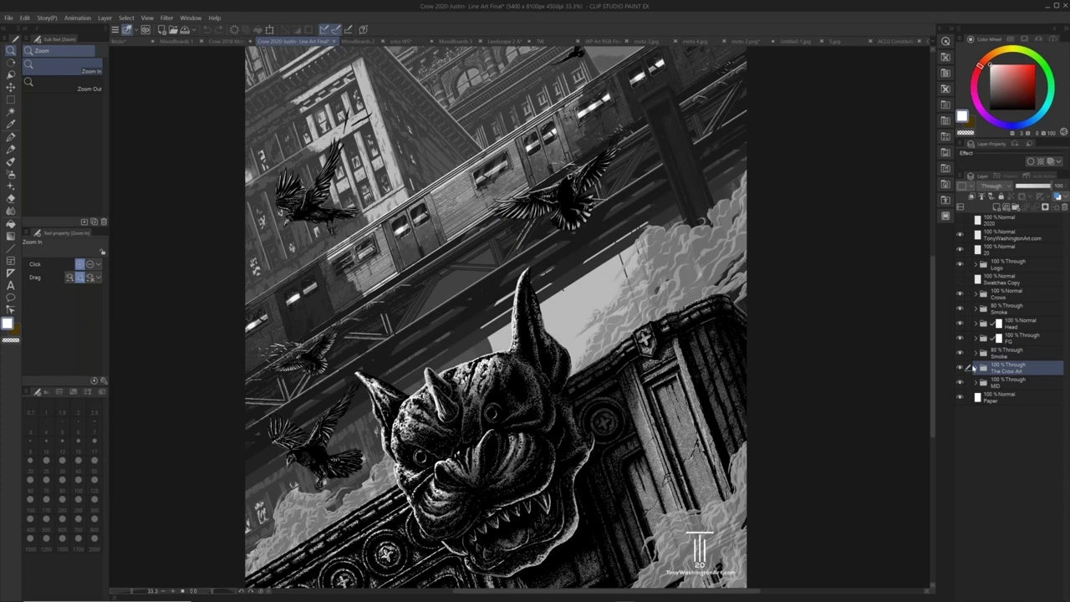
- Expand The Crow Art folder, select its upper Mid Grey layer, and hide Layer 18, White, Mid Grey and Dark Grey
click(974, 368)
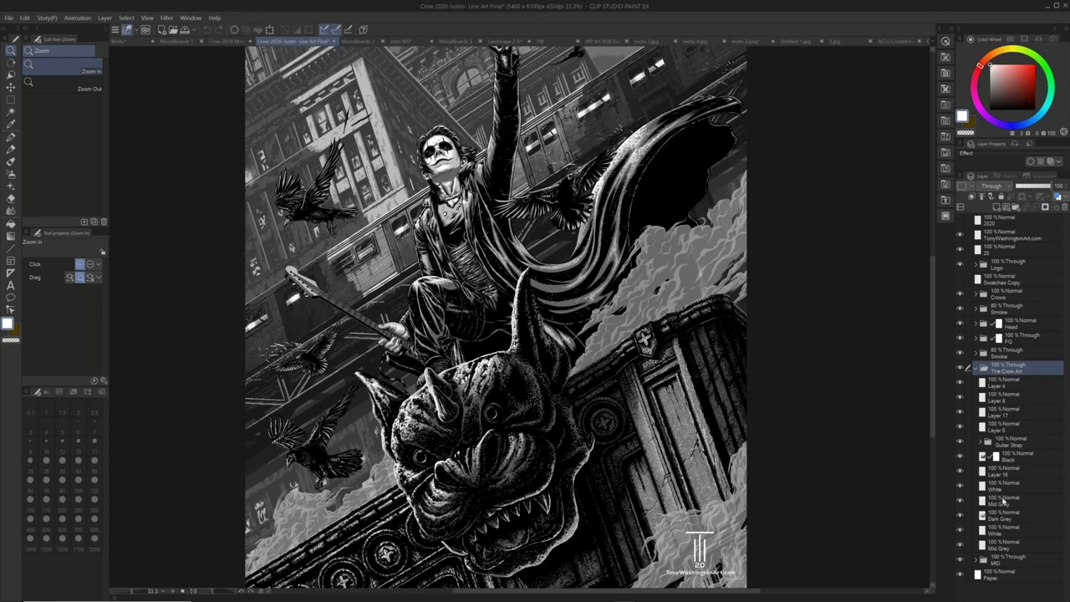
click(1004, 502)
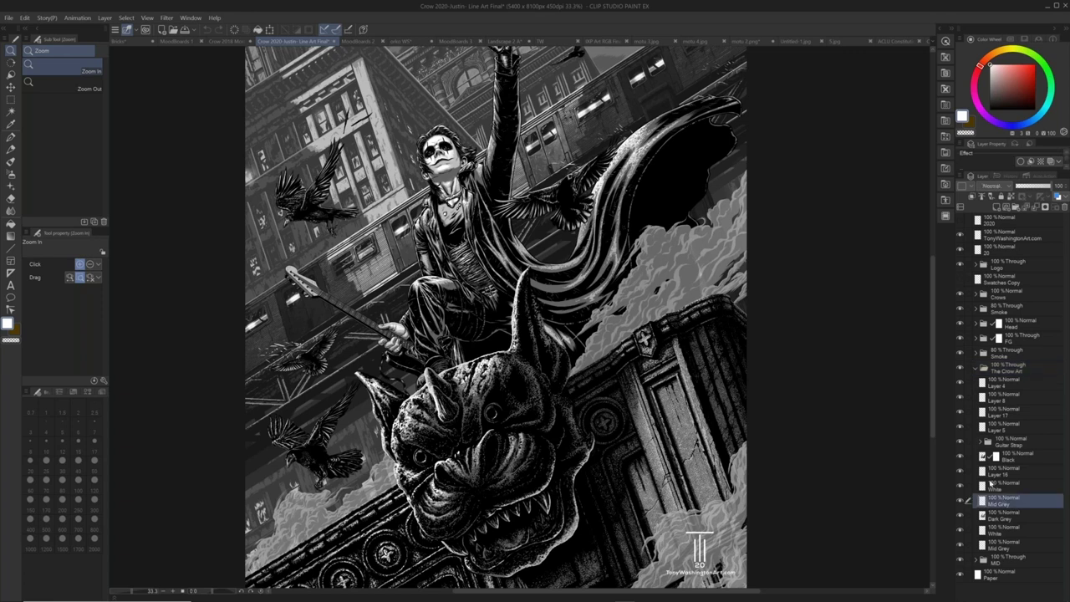
click(960, 485)
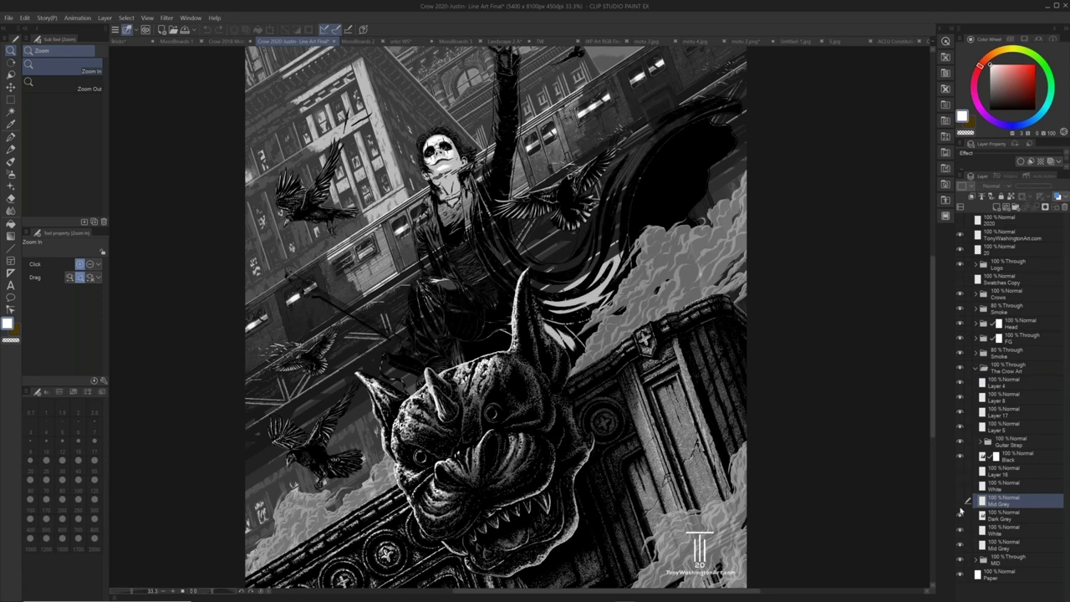
- Show the figure's Dark Grey, Mid Grey, White and Layer 18 layers one by one to compare how the values build up
click(960, 502)
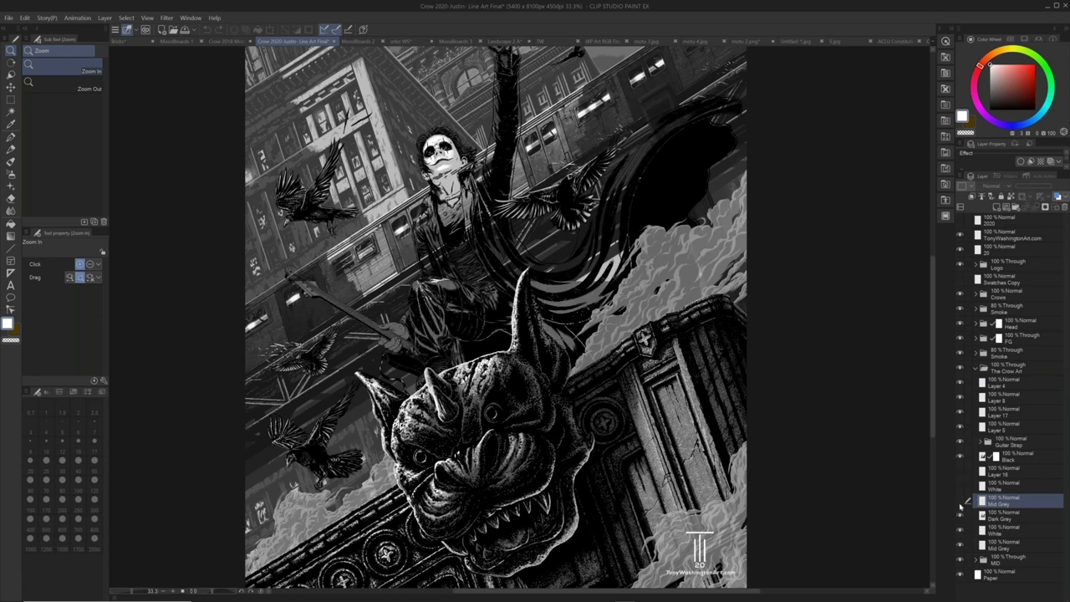
click(959, 499)
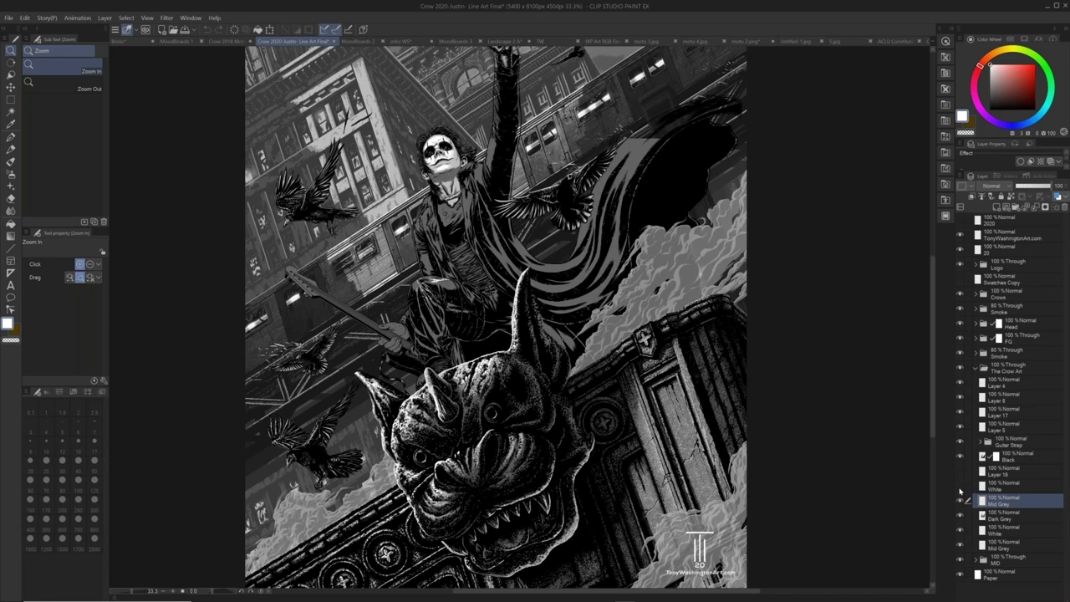
click(959, 496)
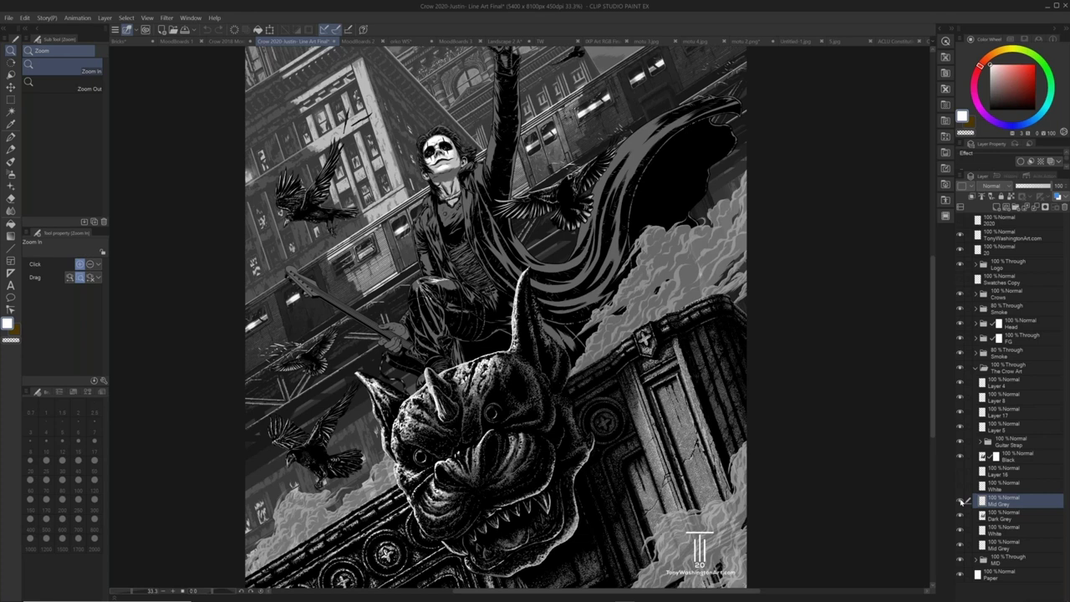
click(960, 500)
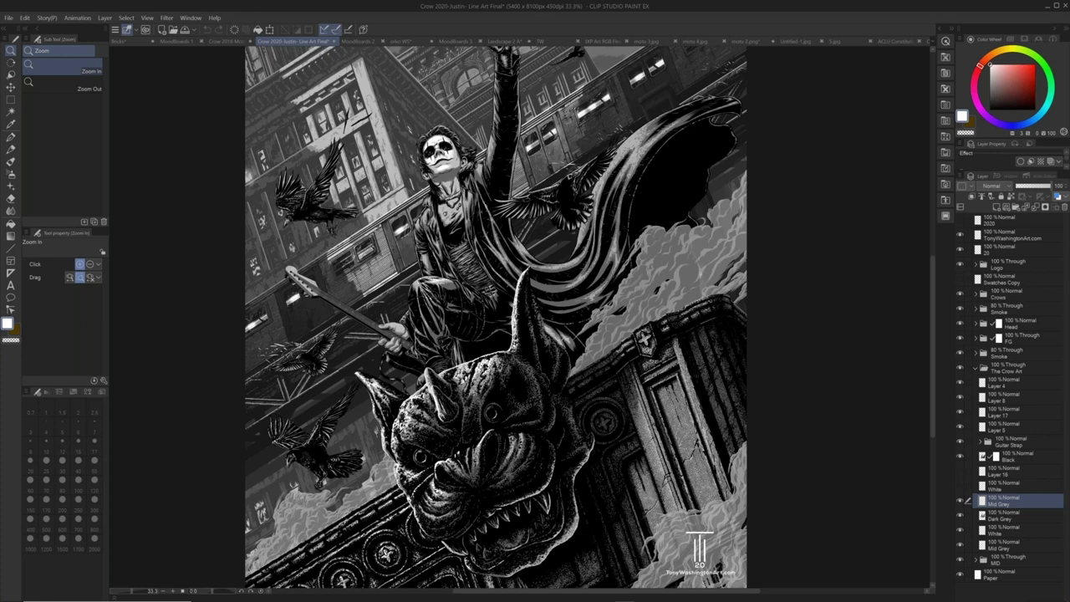
click(961, 485)
click(961, 472)
- Inspect the figure's clothing, cape and face up close, toggling the grey and white layers off and on
drag(372, 204, 555, 375)
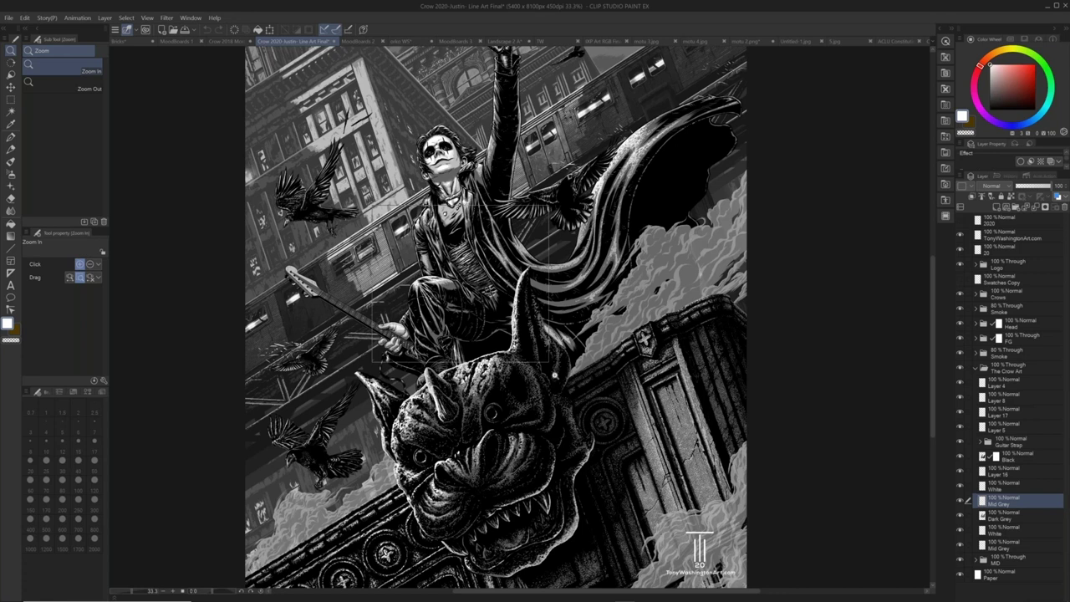
drag(553, 376, 553, 375)
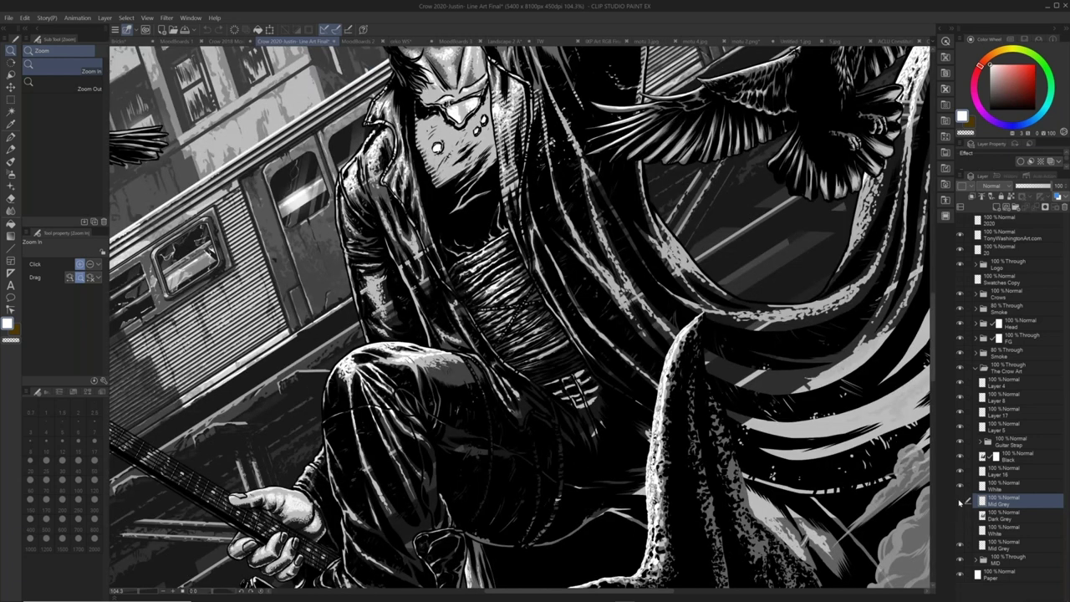
click(959, 501)
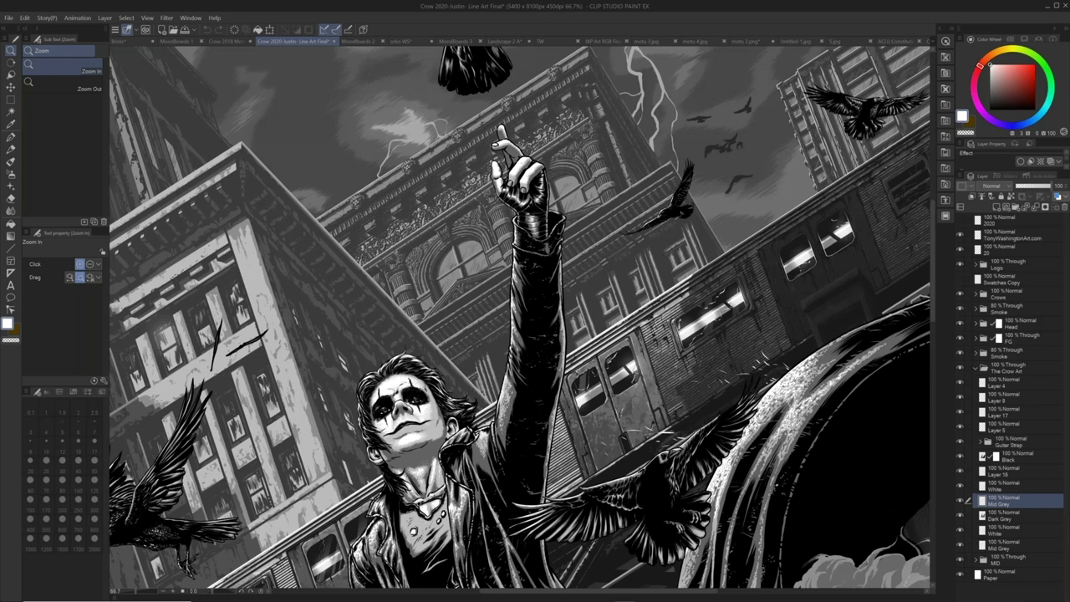
key(ctrl+minus)
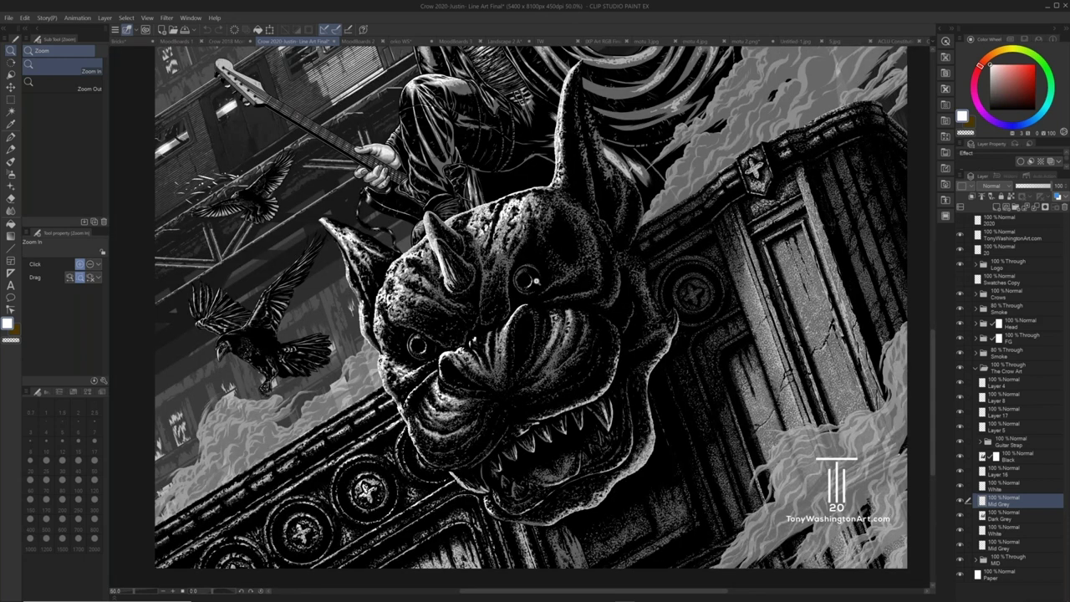
- Collapse The Crow Art folder and toggle the Head folder's visibility to compare the scene without the gargoyle
click(975, 368)
click(960, 324)
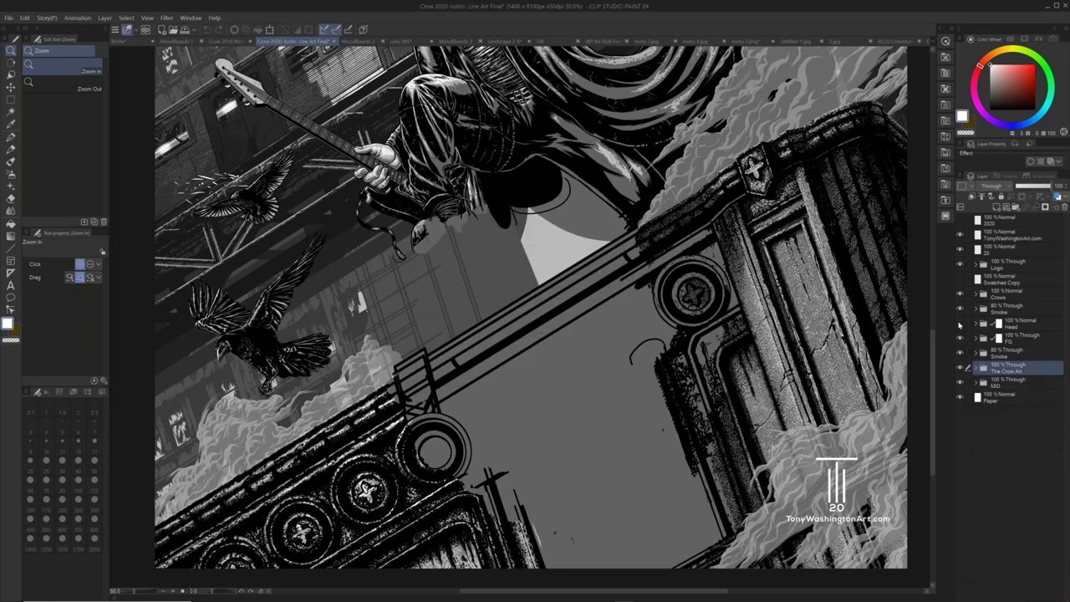
click(960, 323)
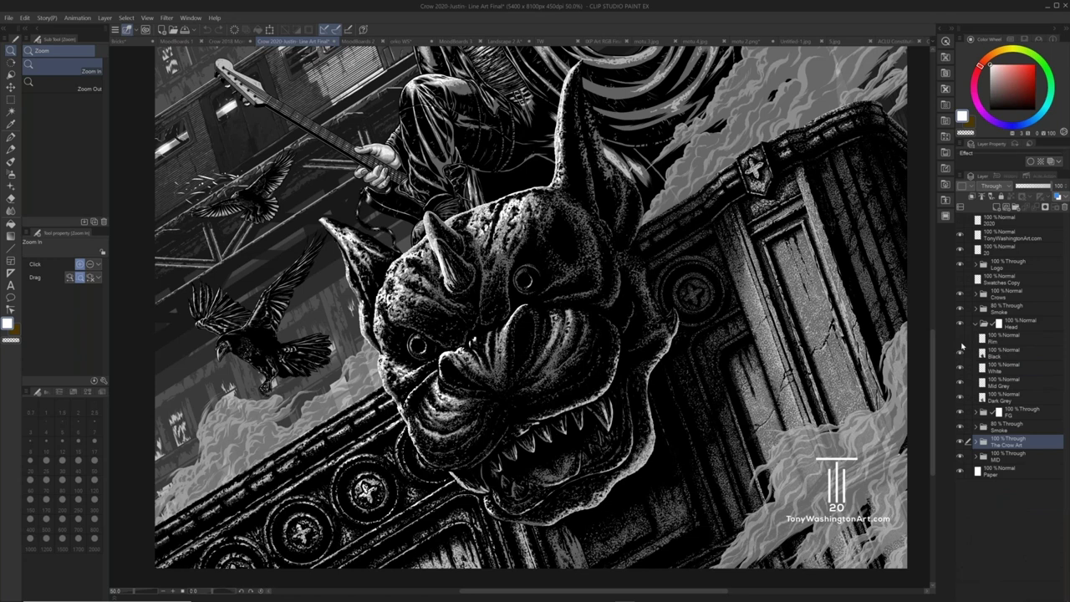
- Select the Rim layer in the Head folder and toggle it to compare the gargoyle with and without rim light
click(960, 352)
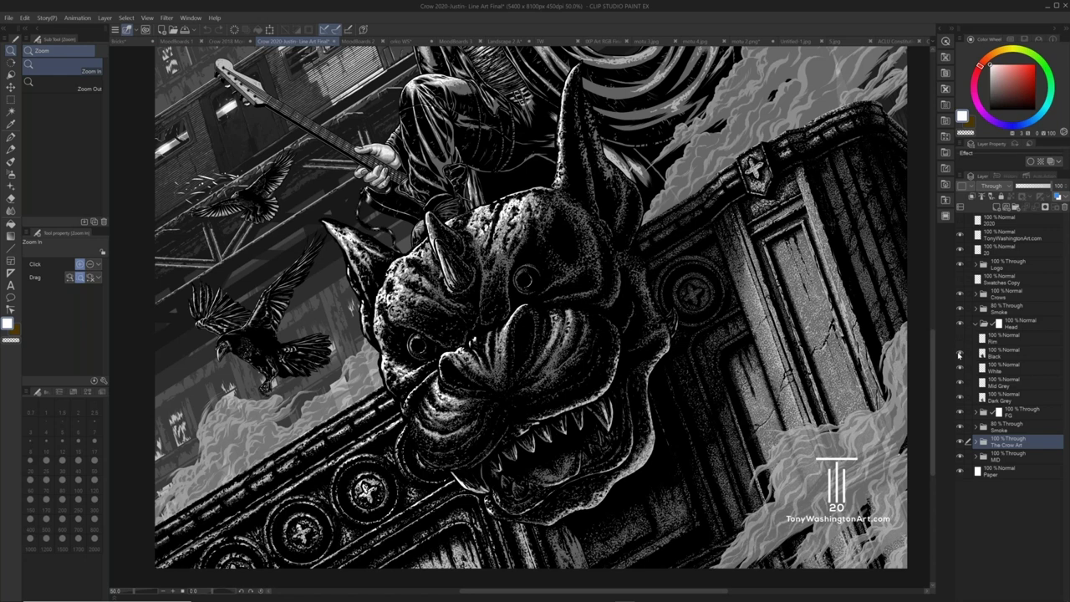
click(960, 339)
click(1008, 339)
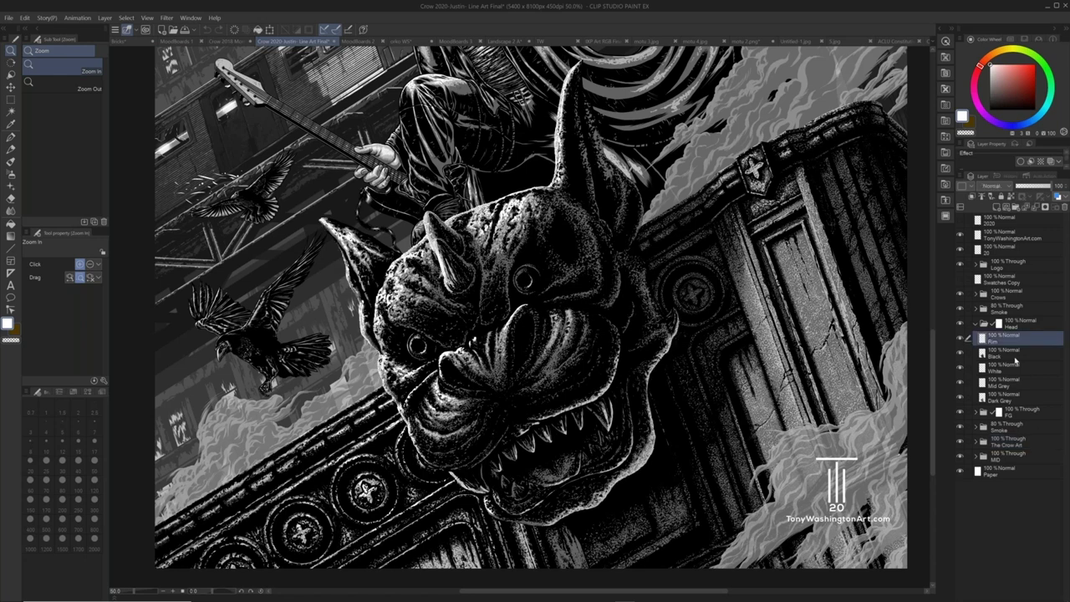
click(959, 338)
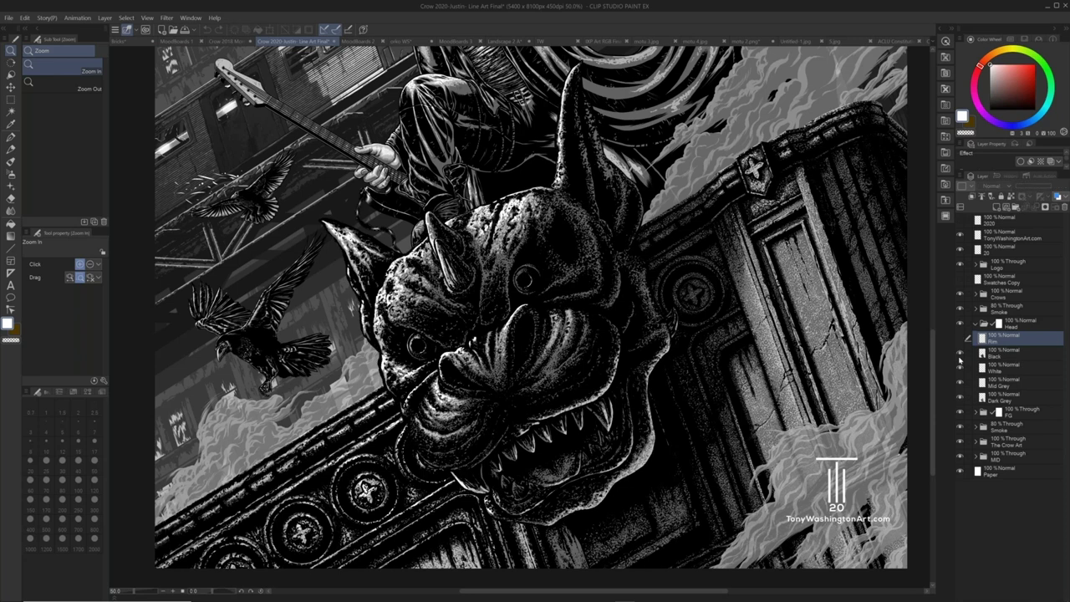
click(960, 338)
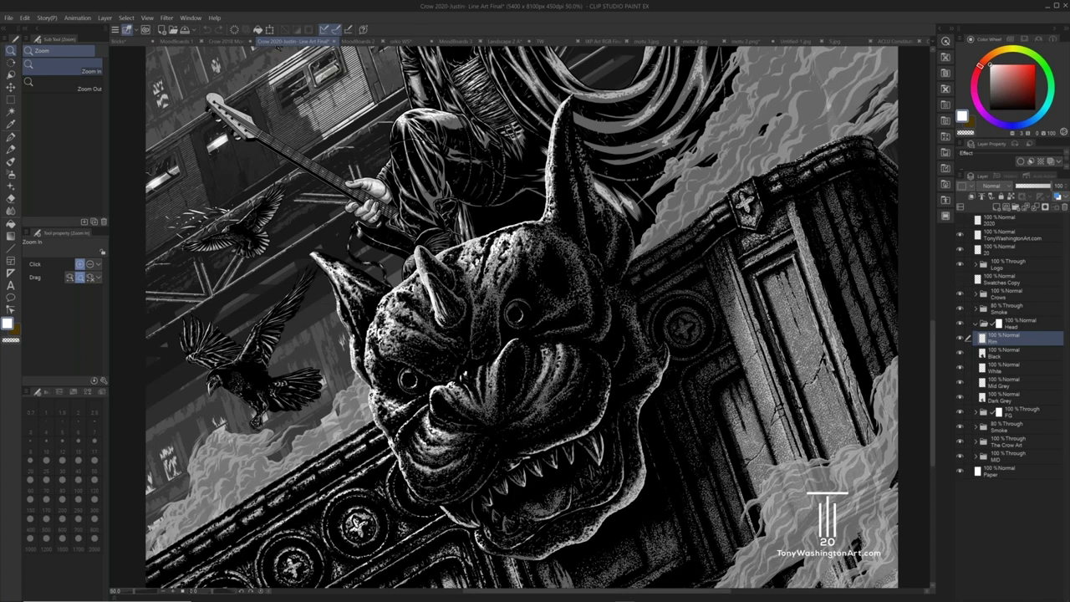
- Examine the gargoyle head together with the stonework, smoke and crows around it
scroll(521, 318, down, 3)
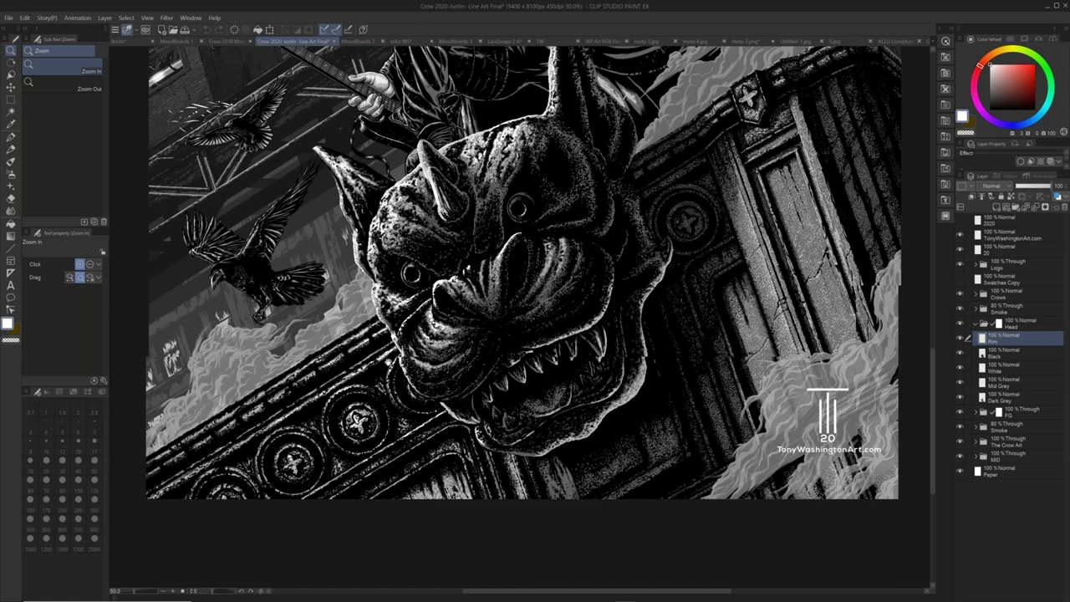
scroll(521, 317, up, 3)
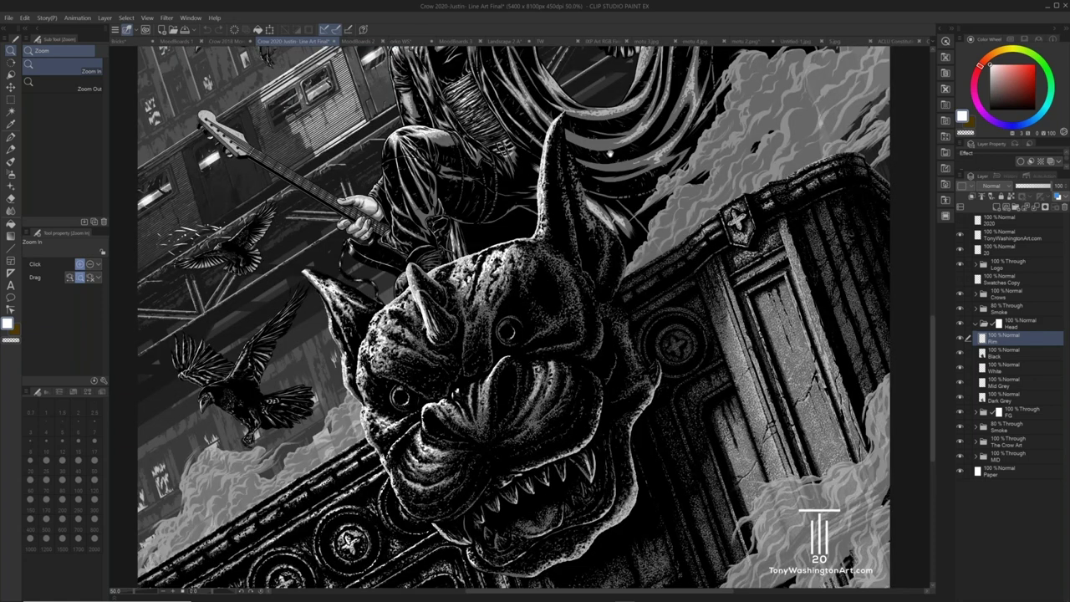
scroll(505, 320, up, 1)
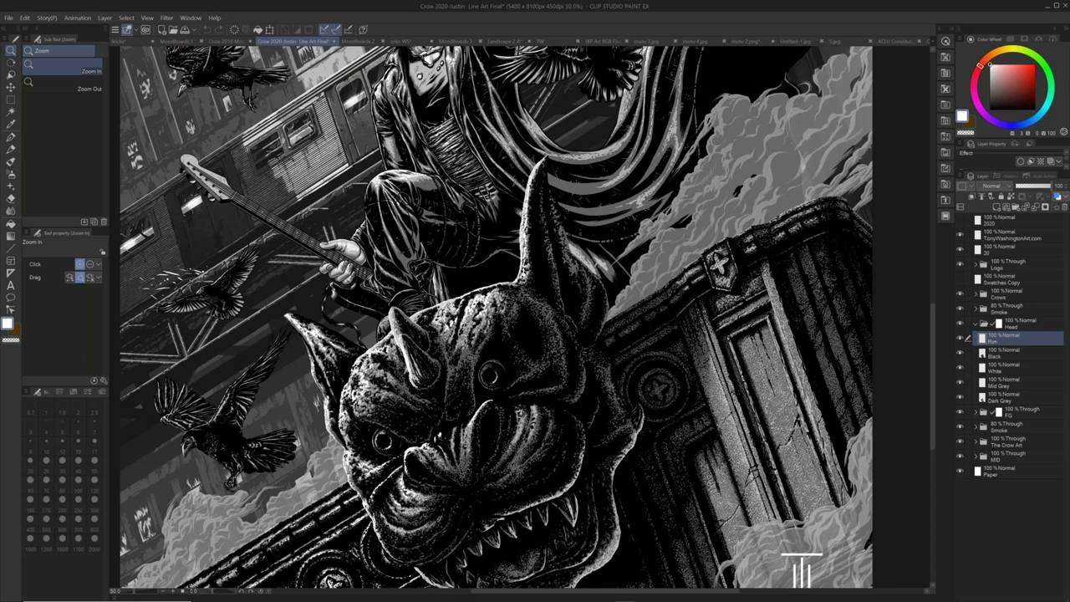
- Review the overall composition at 33.3% zoom, from the red title and raised hand down to the gargoyle
key(alt)
alt+click(573, 160)
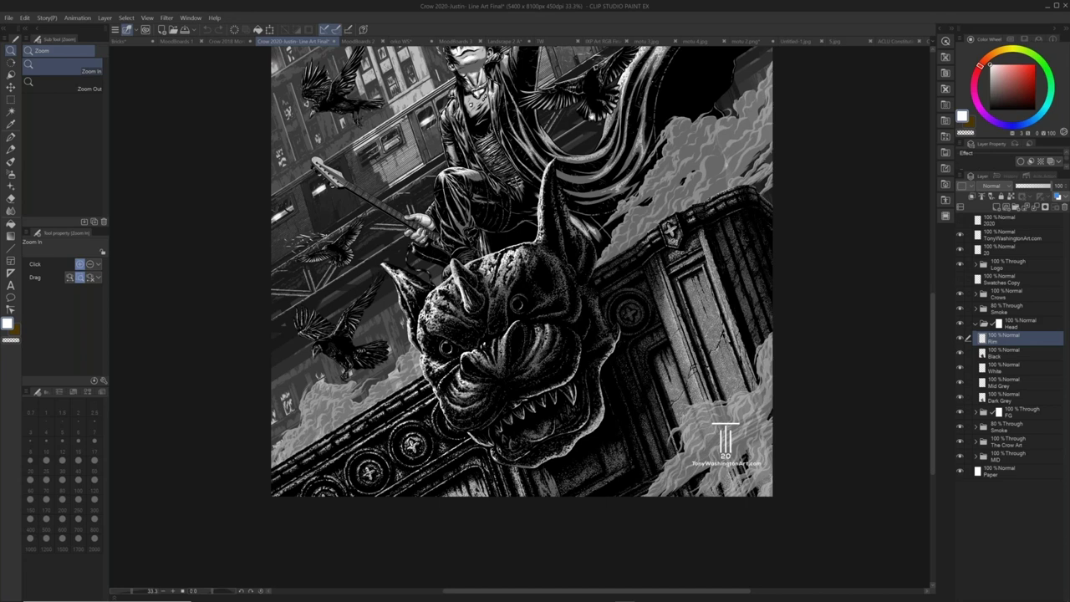
drag(563, 174, 560, 179)
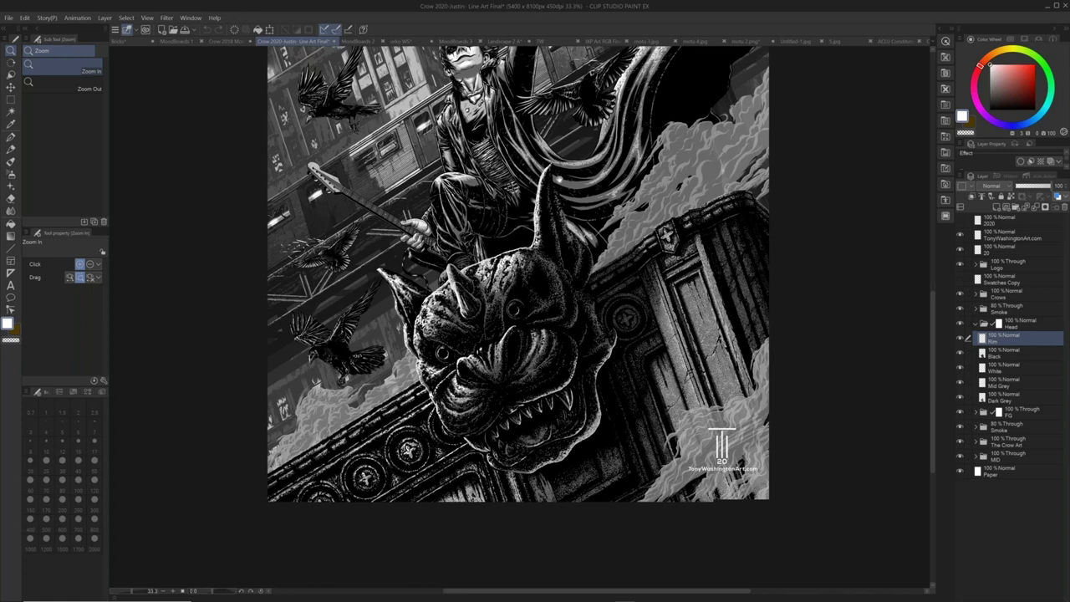
drag(559, 178, 506, 328)
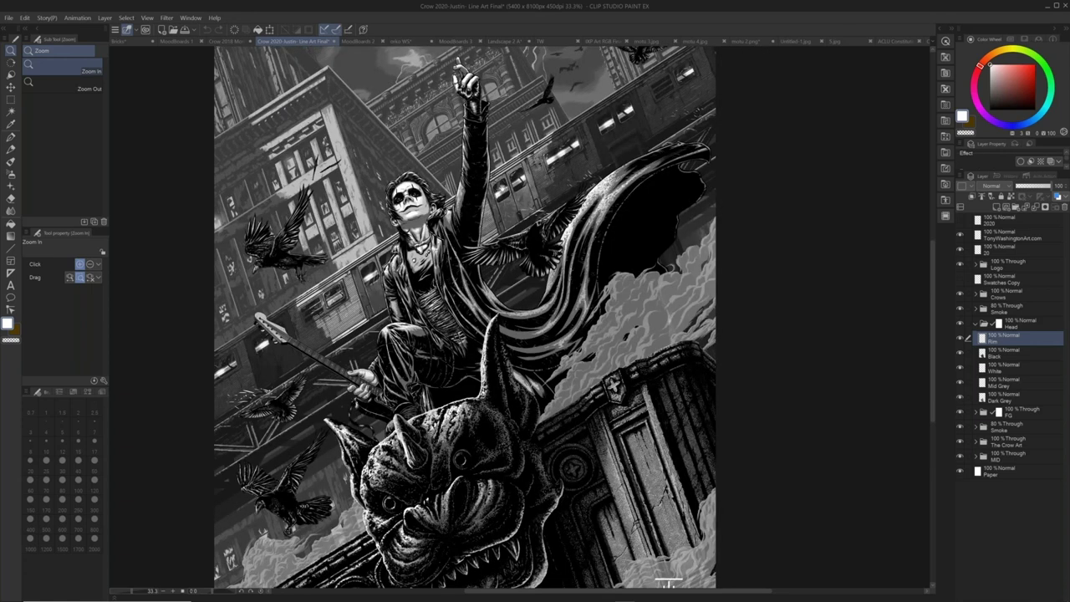
drag(506, 328, 506, 330)
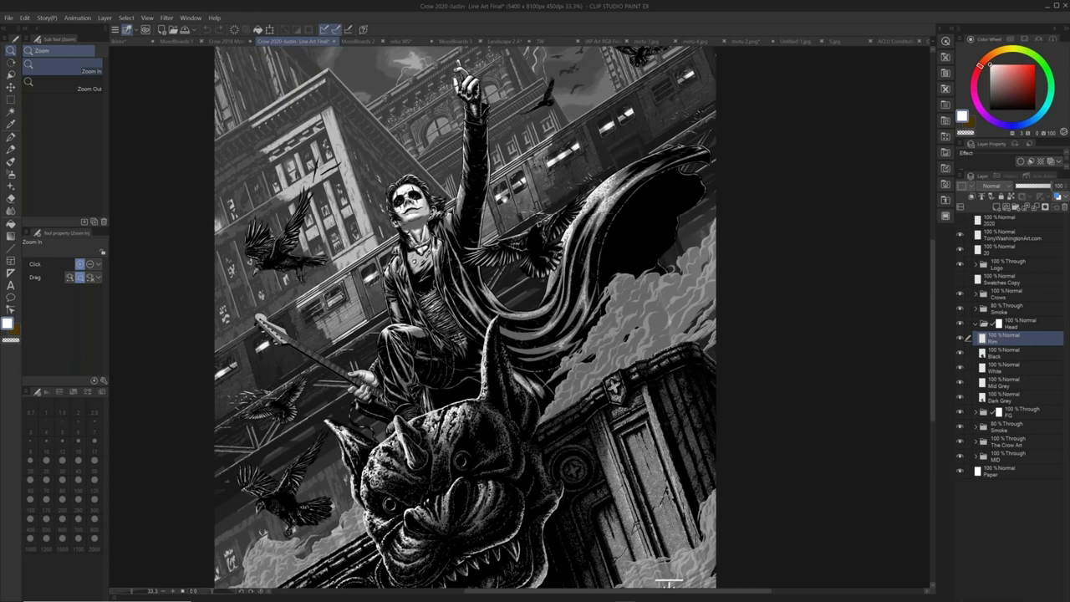
drag(506, 330, 494, 413)
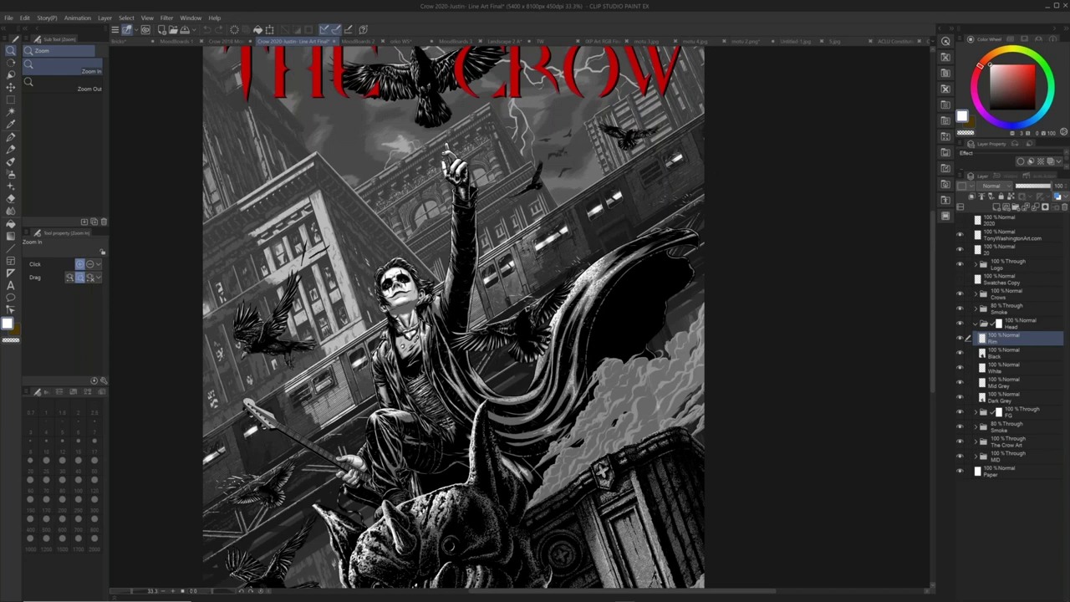
drag(494, 414, 503, 352)
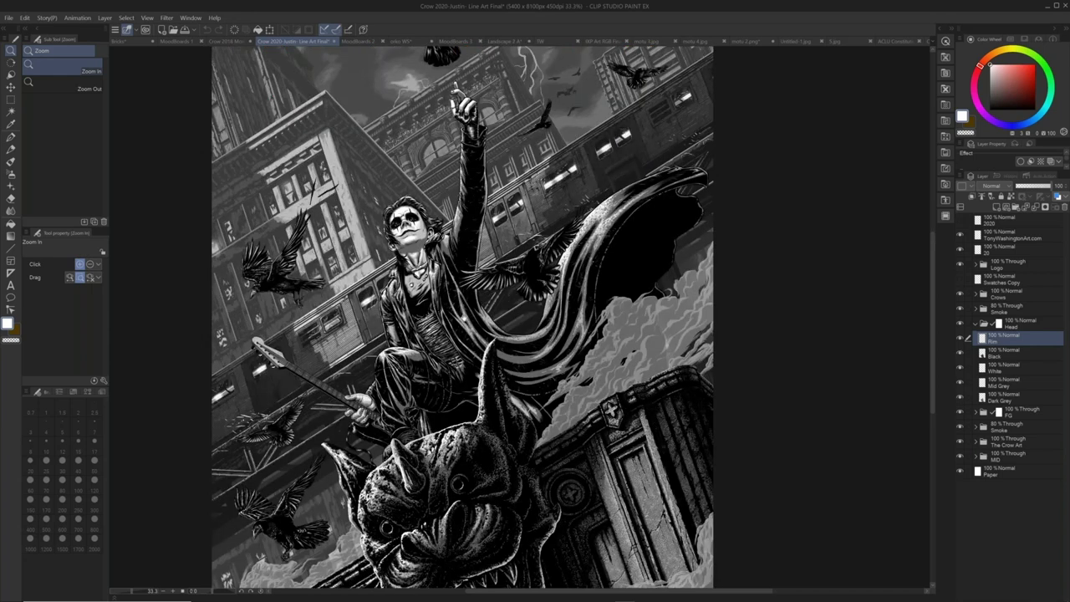
drag(452, 325, 484, 344)
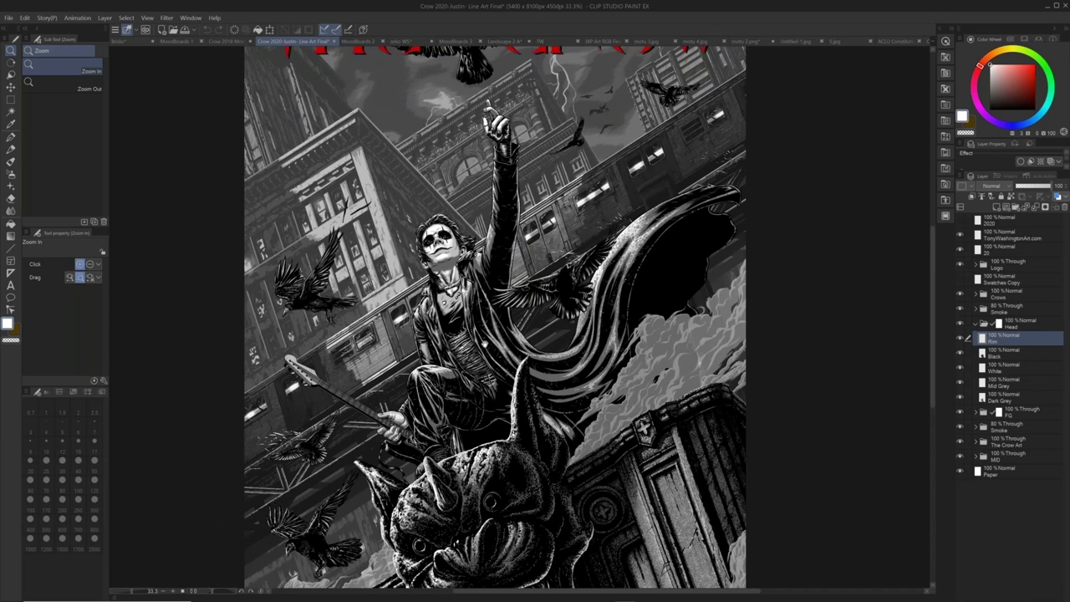
drag(667, 207, 665, 214)
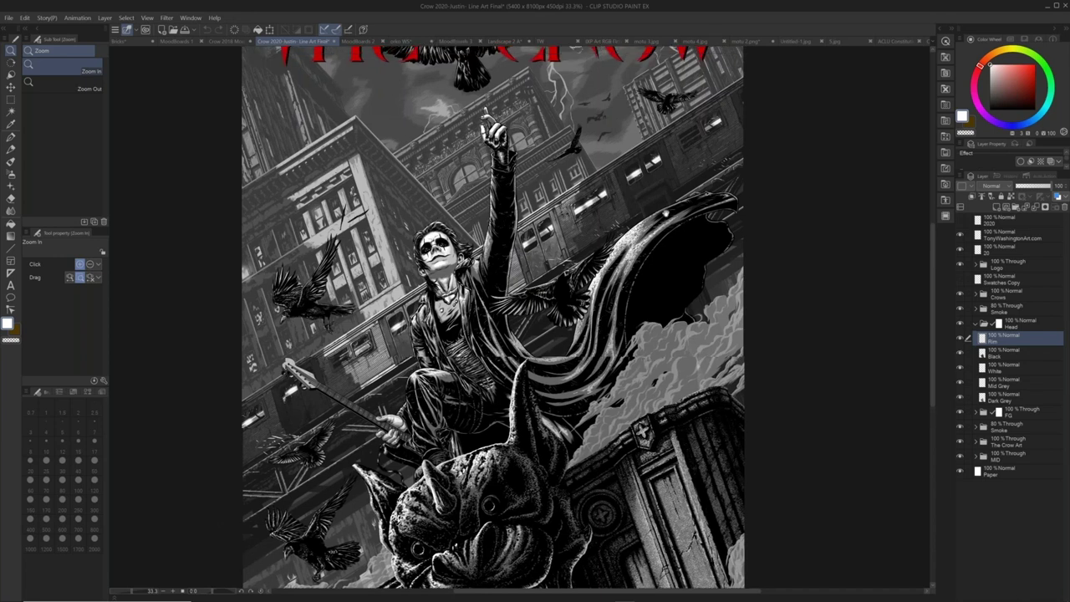
drag(665, 214, 655, 141)
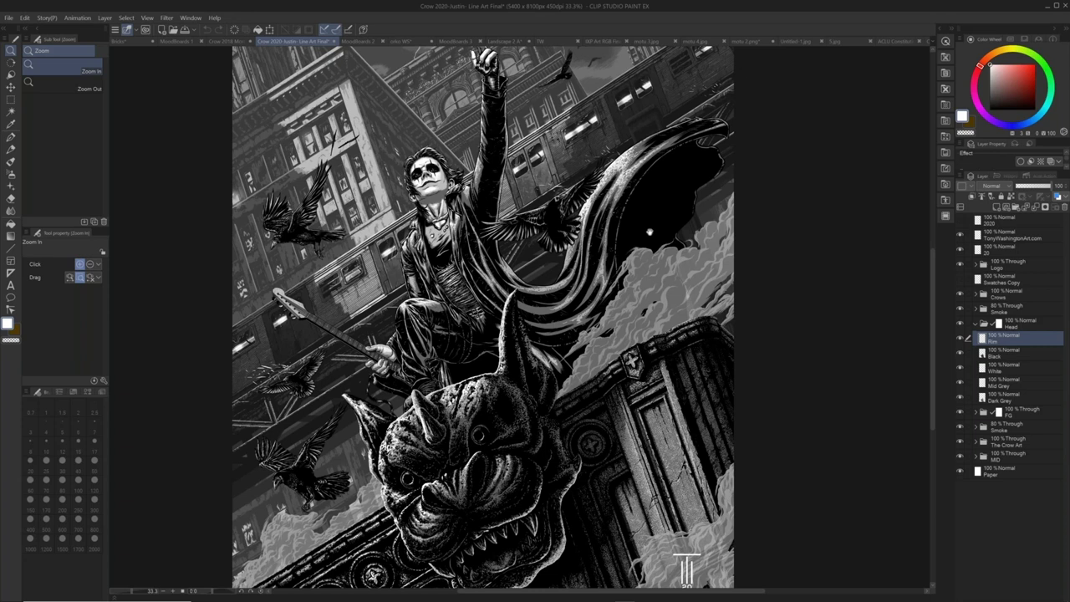
- Check the Bricks document, return to the Crow 2020 line art and view its title and figure
click(127, 40)
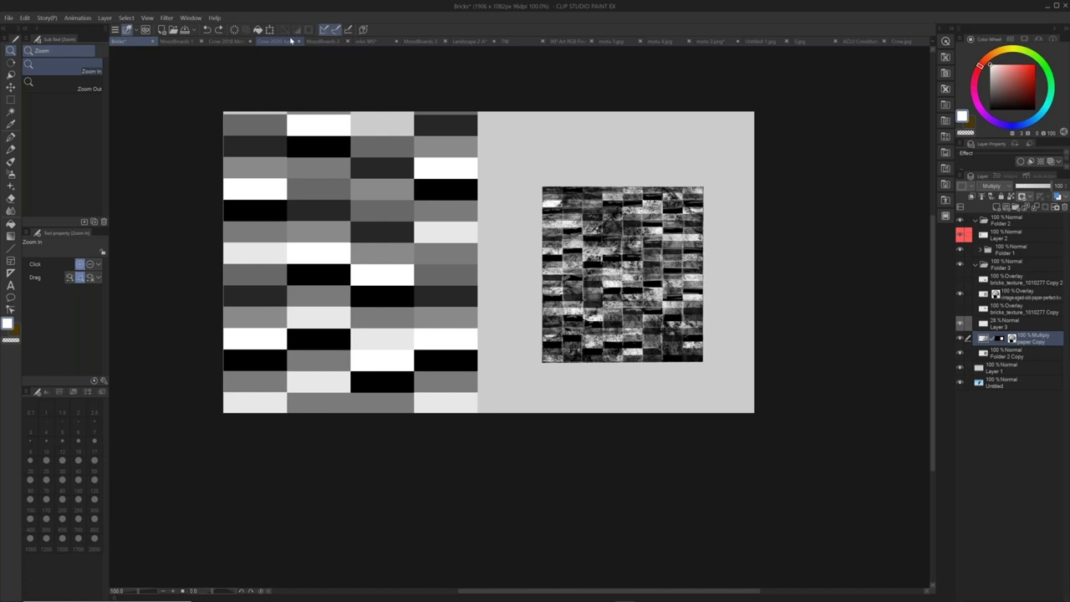
click(291, 40)
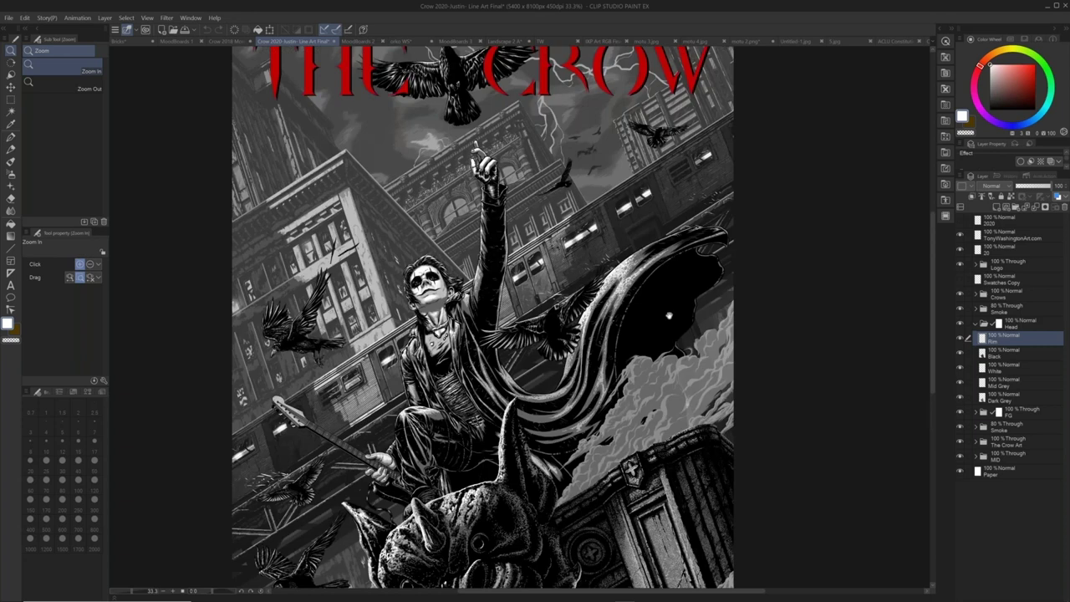
drag(669, 315, 675, 300)
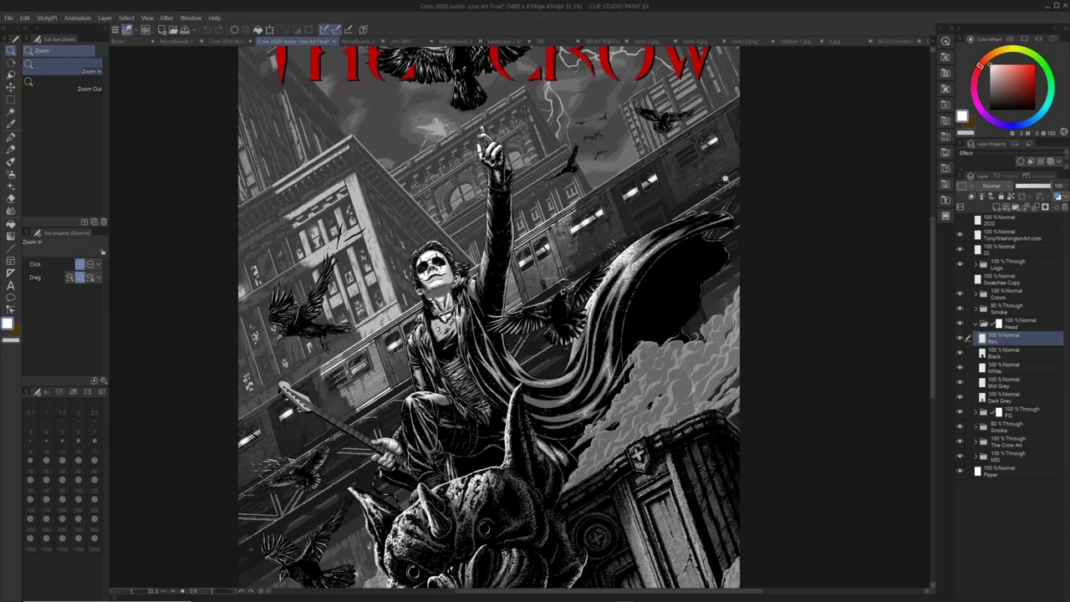
- Examine the background crow, train windows, cape highlights and gargoyle horn up close, ending on the overall Crow composition
drag(636, 80, 728, 156)
drag(728, 155, 729, 157)
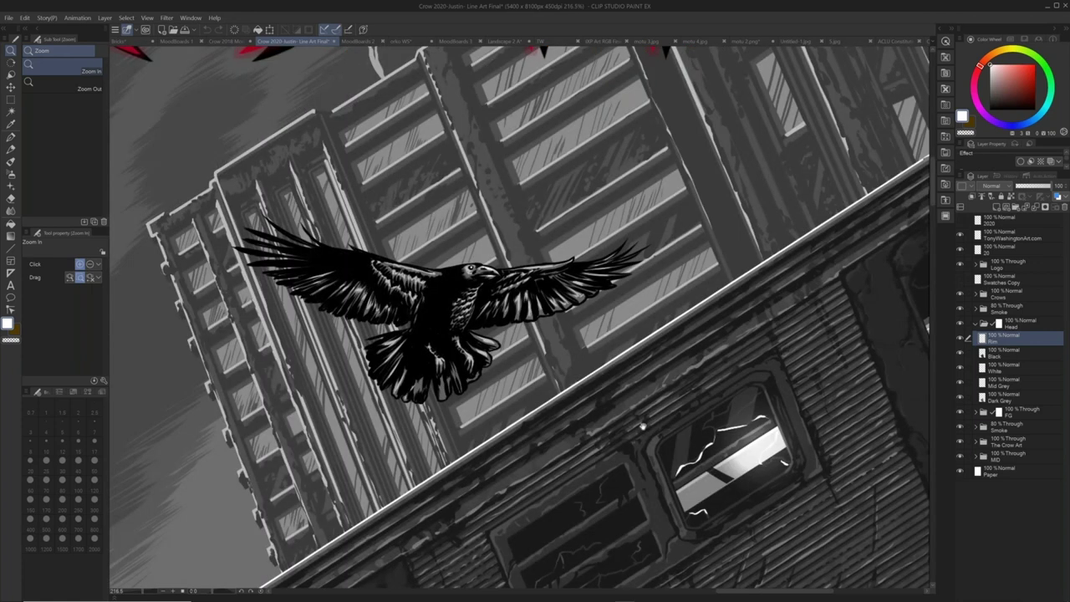
drag(643, 426, 657, 234)
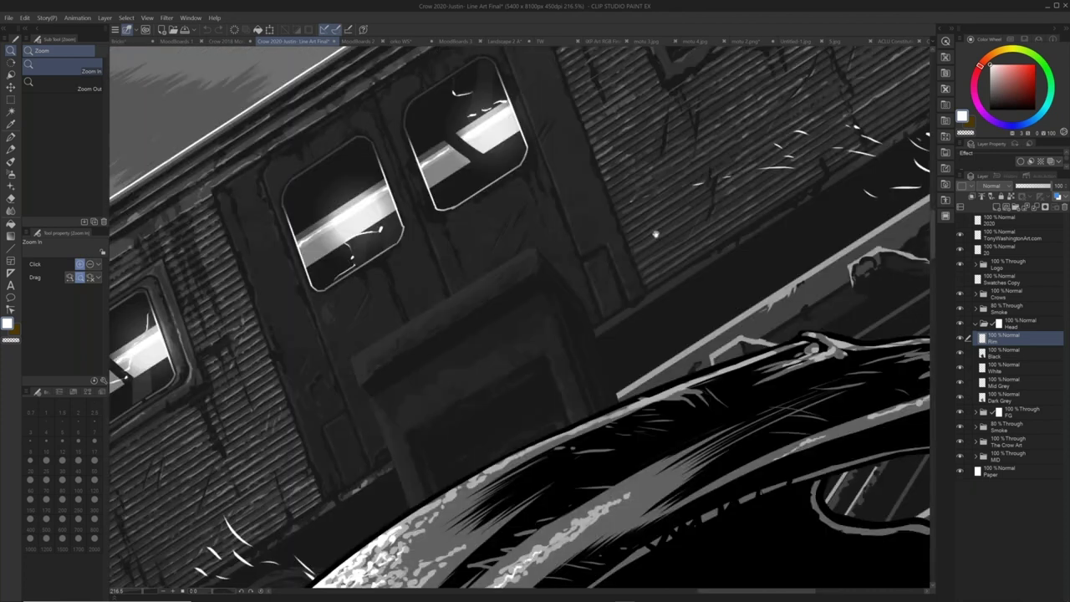
scroll(655, 234, down, 4)
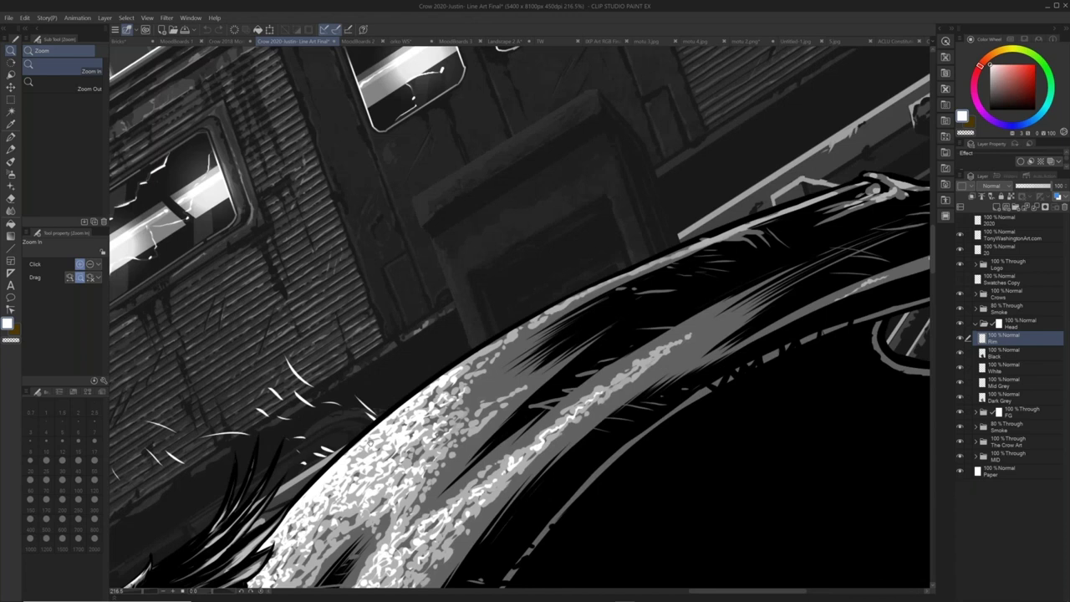
drag(370, 443, 464, 313)
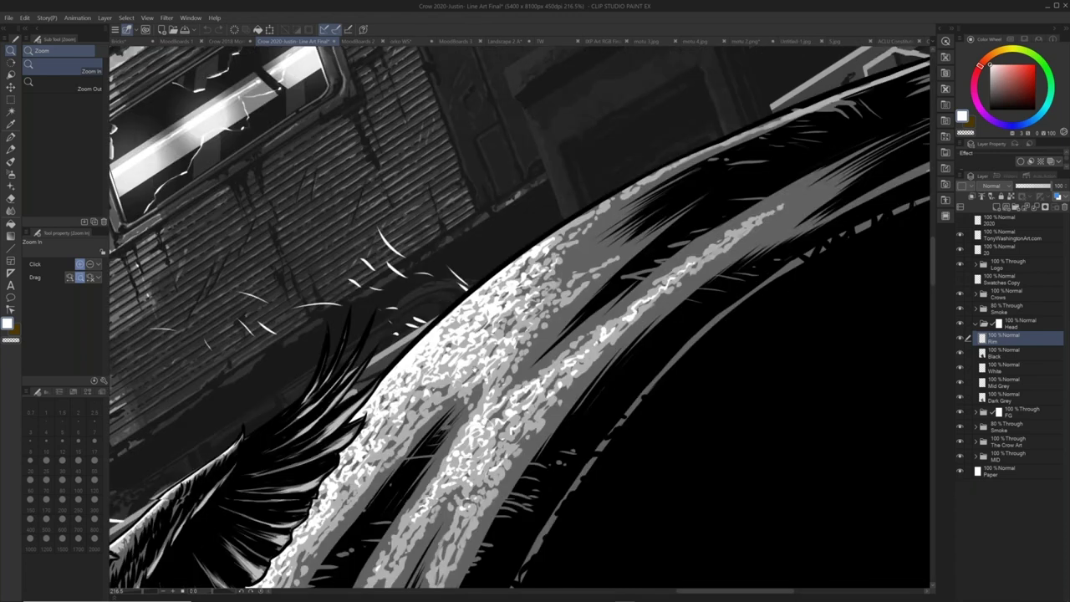
scroll(518, 318, down, 3)
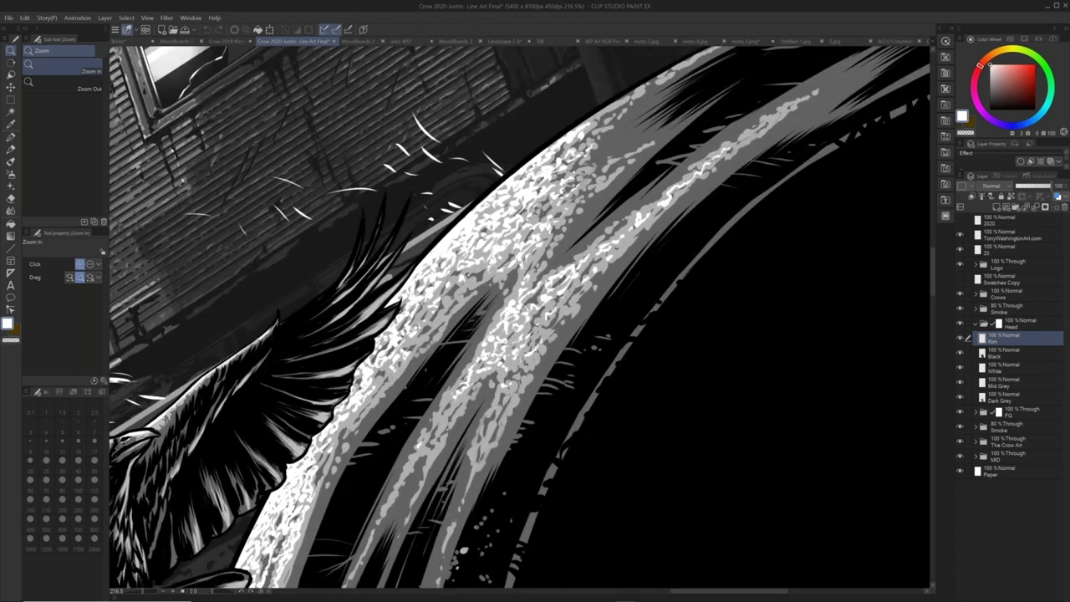
scroll(518, 318, down, 5)
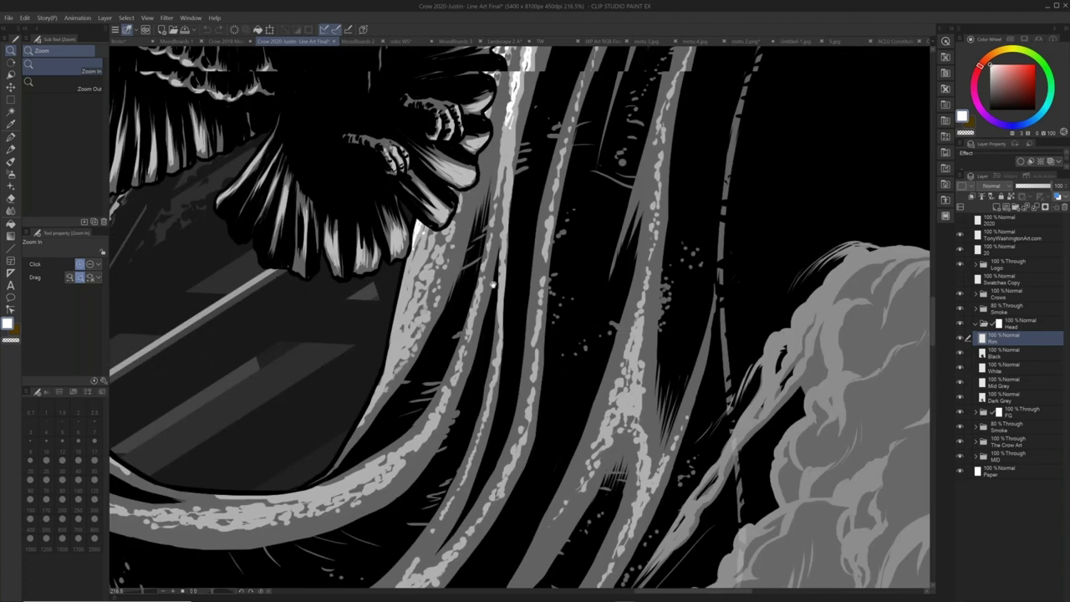
drag(493, 284, 922, 57)
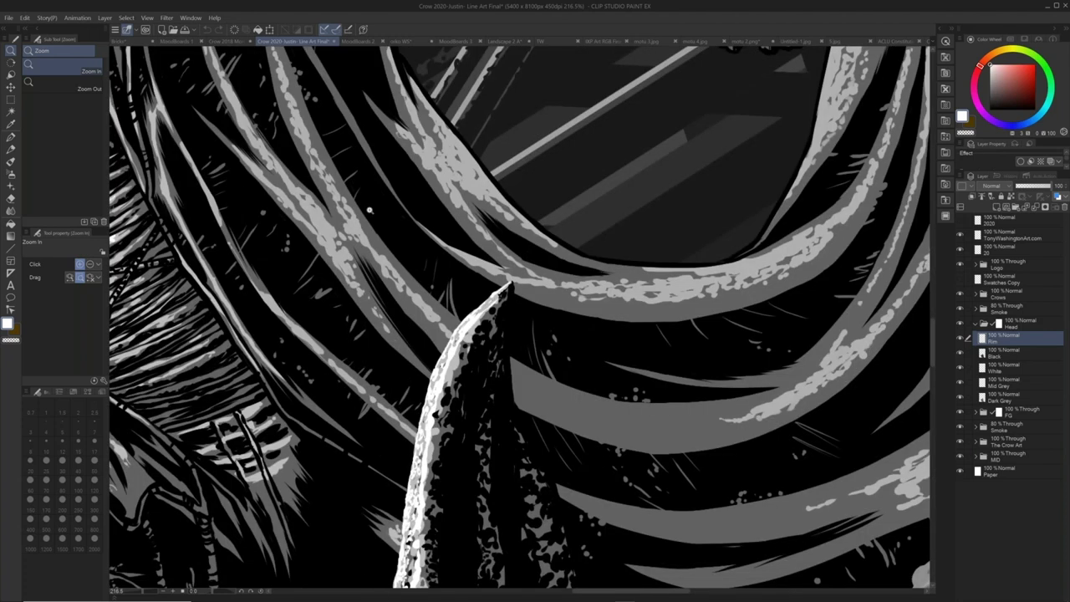
key(ctrl+0)
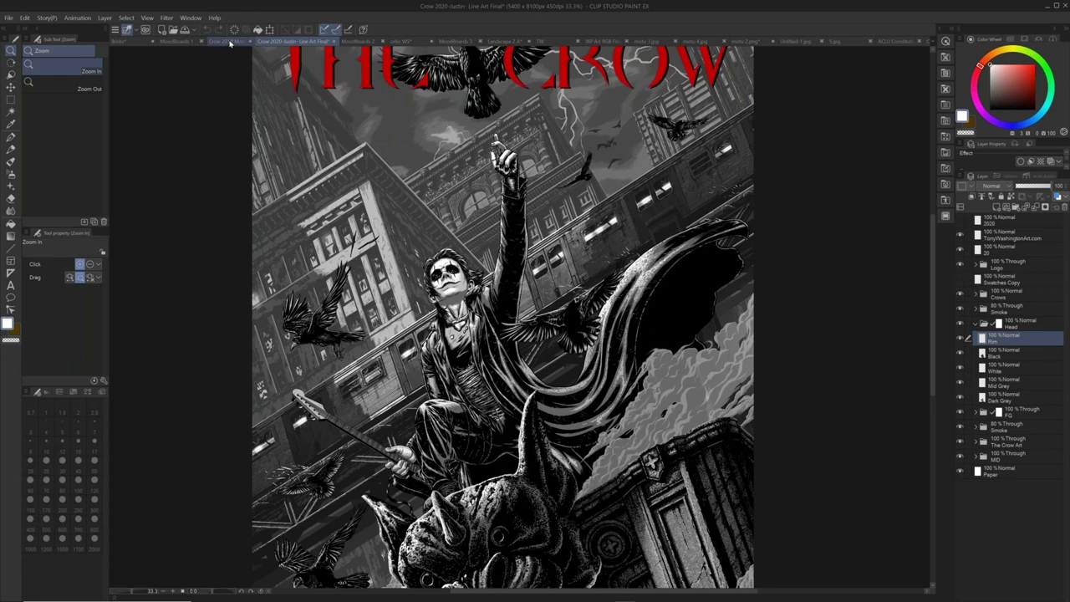
- Compare the orko WS painting with the Crow 2020, Crow 2018 and Landscape 2 A artwork
click(412, 42)
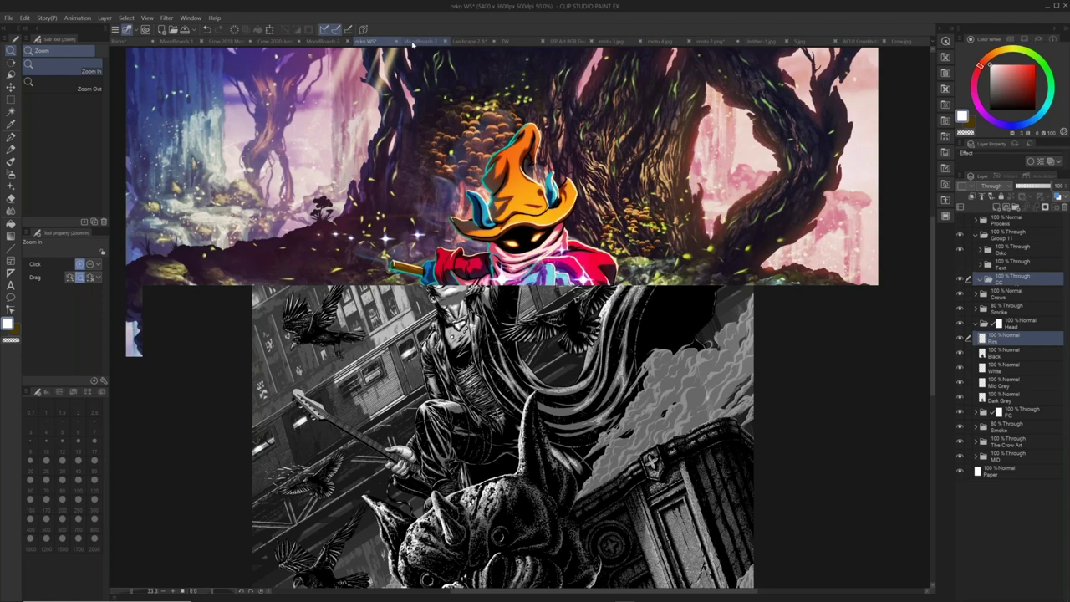
drag(636, 153, 642, 135)
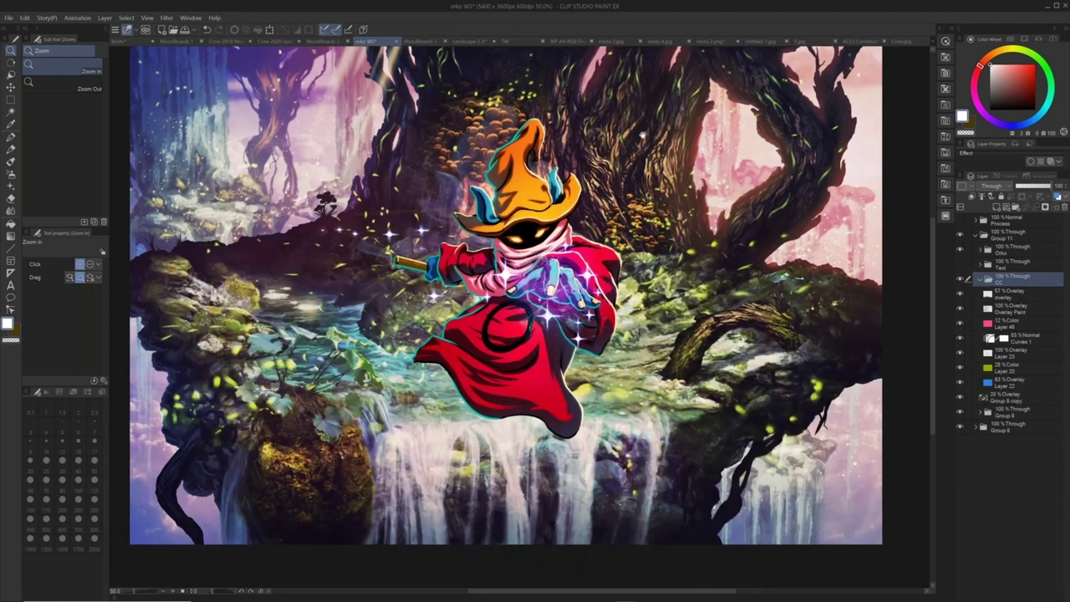
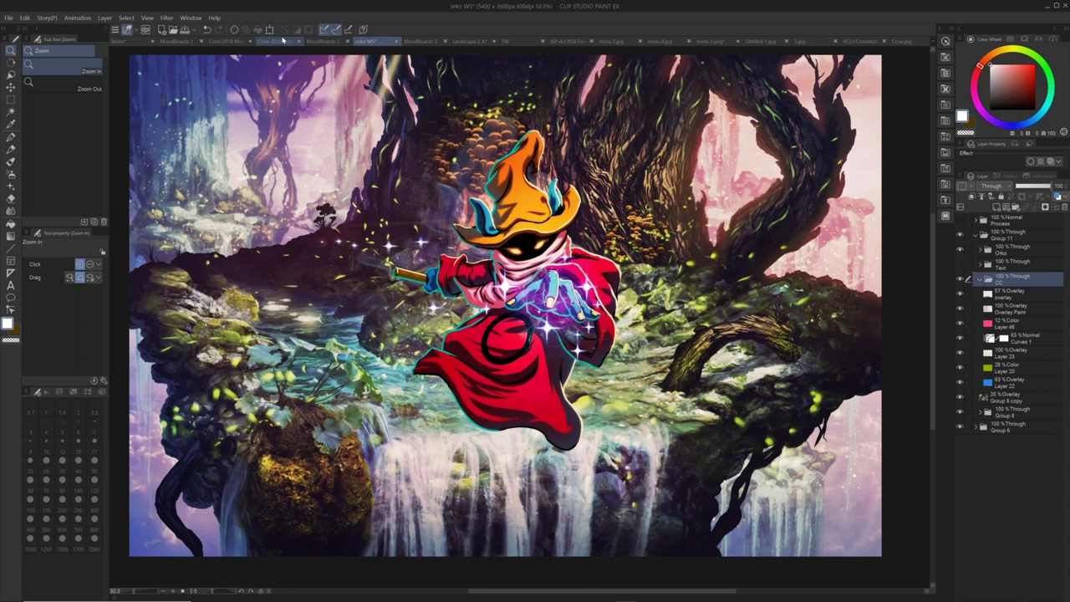
click(282, 39)
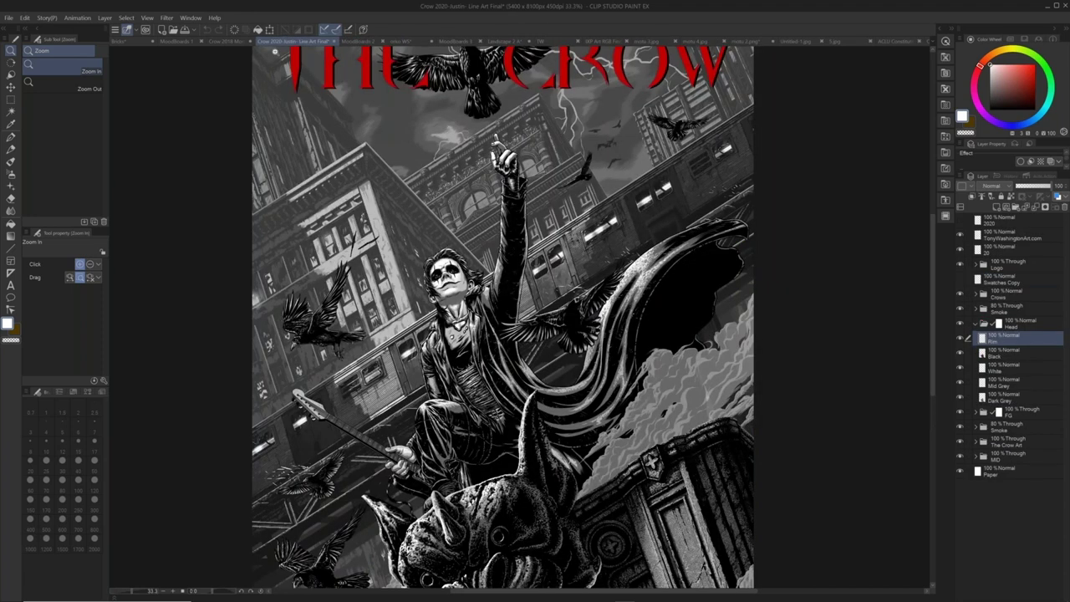
click(234, 41)
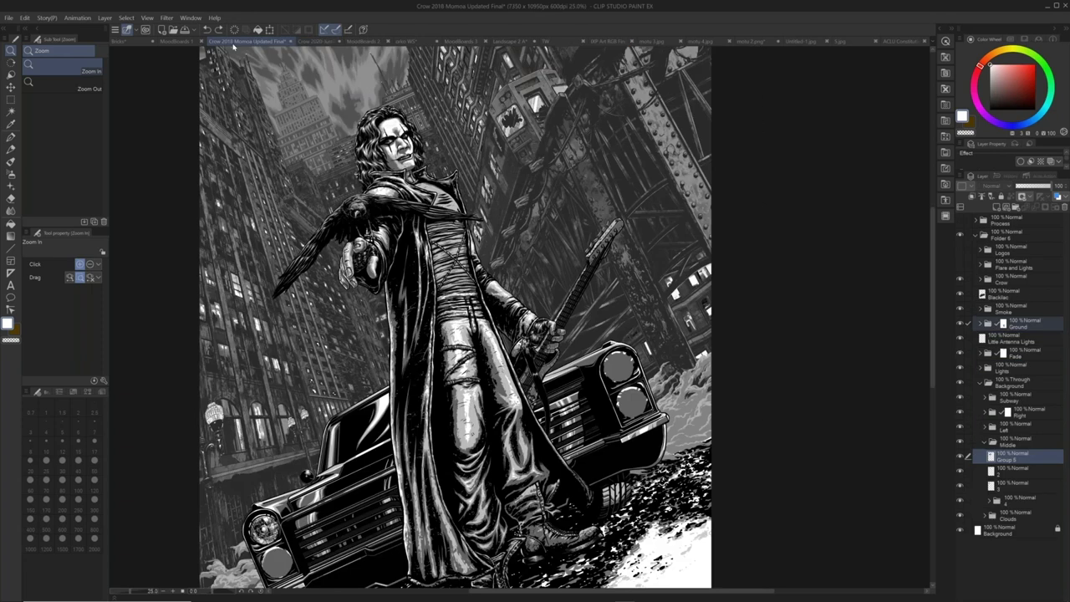
click(295, 41)
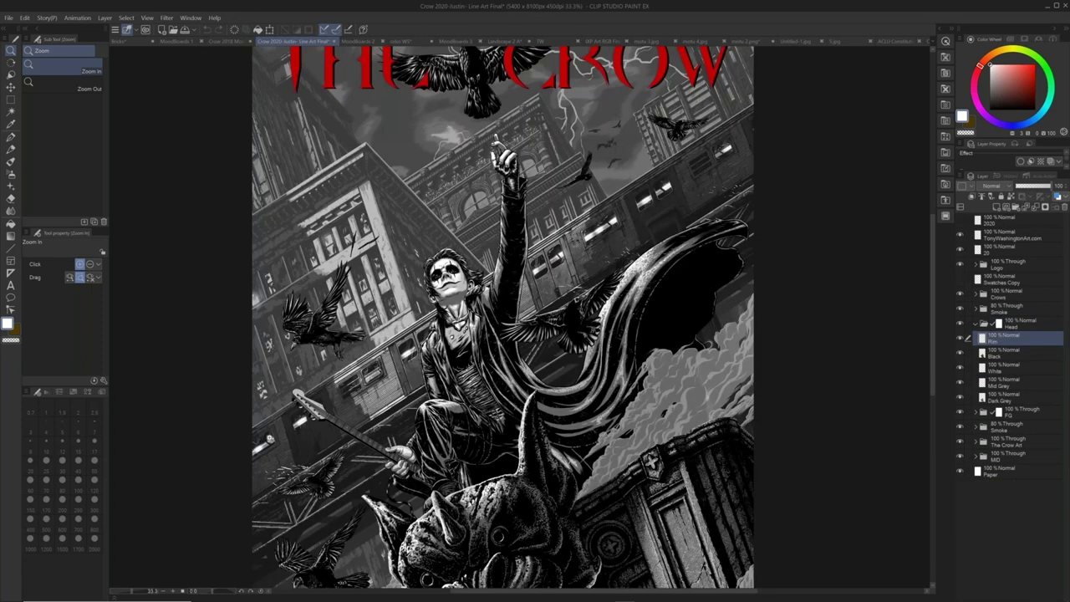
click(515, 41)
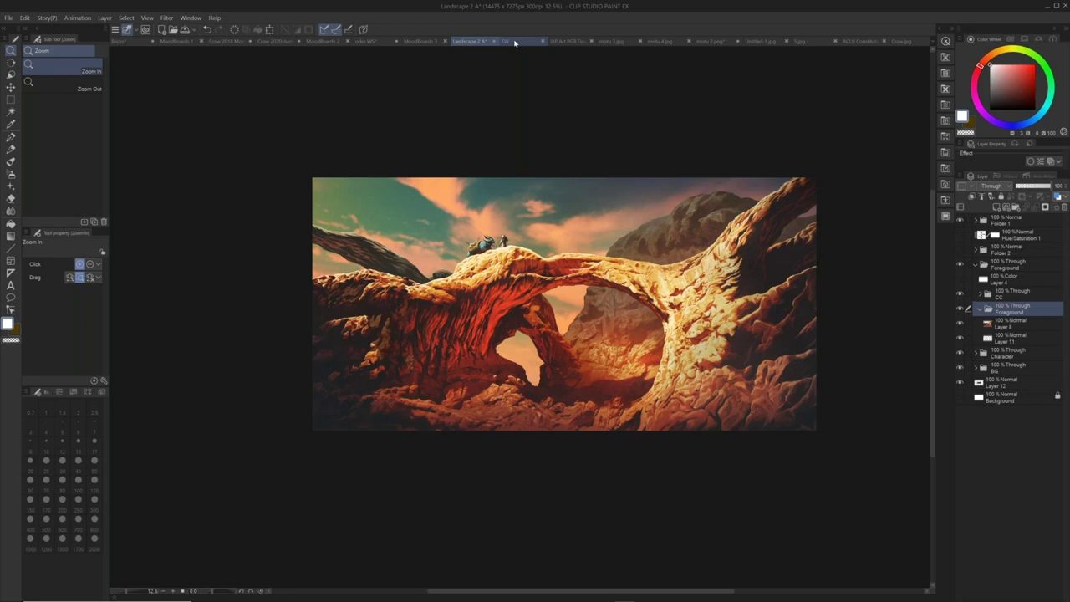
- Examine the orko WS painting up close around the wizard, wand and stream, and as a whole composition
click(368, 41)
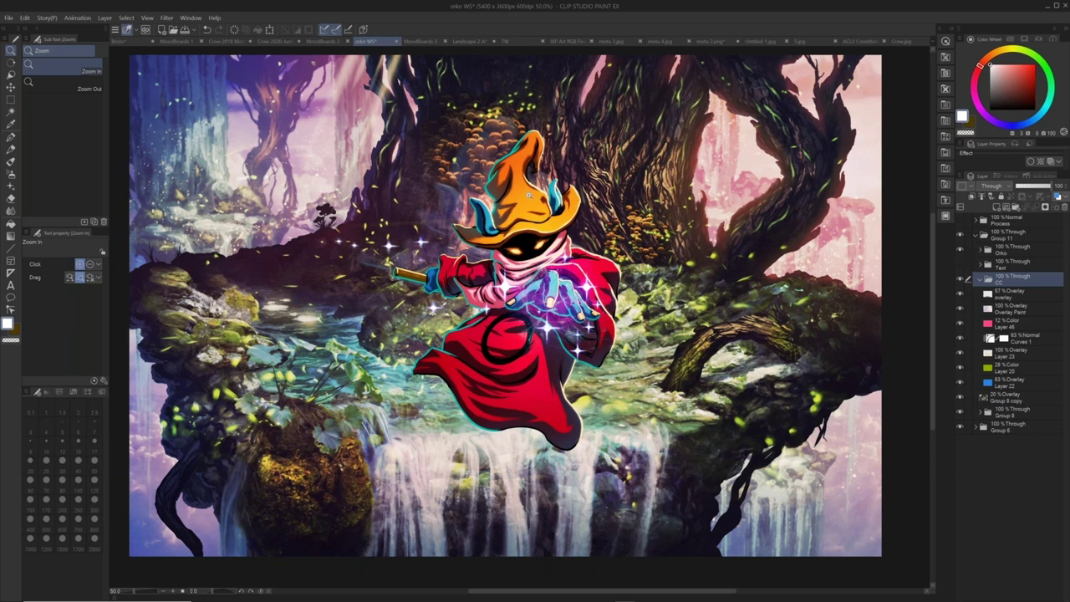
mouse_move(506, 226)
mouse_down()
mouse_move(523, 224)
mouse_move(515, 237)
mouse_up()
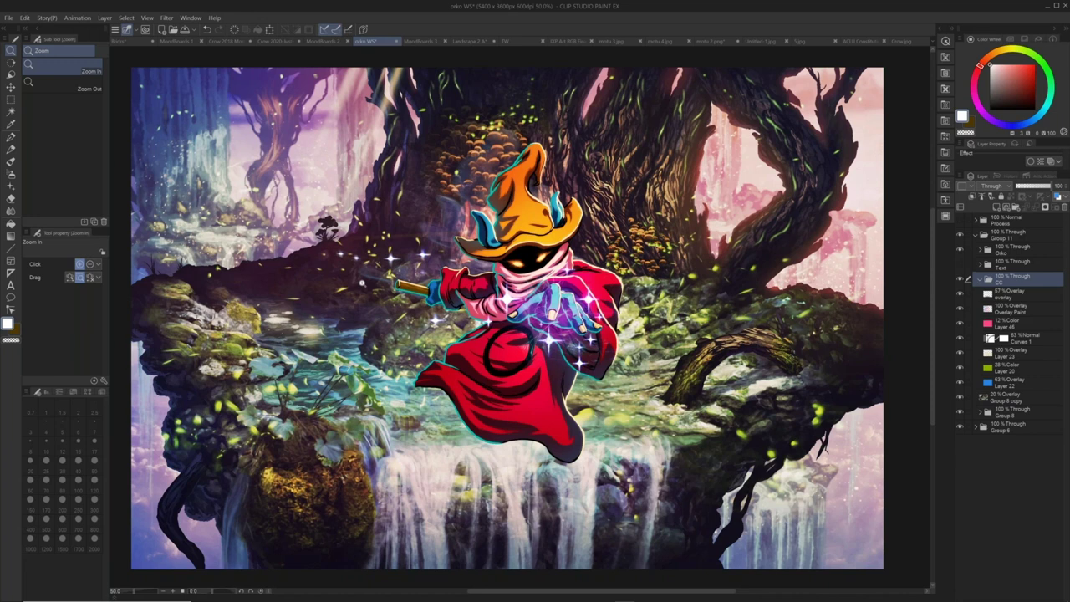
click(362, 283)
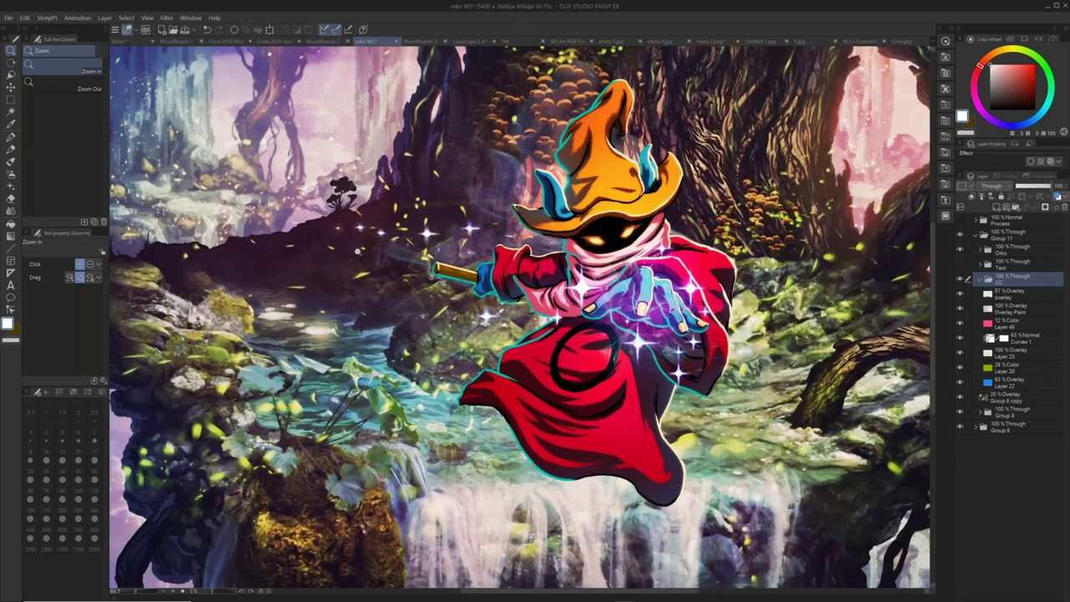
click(357, 250)
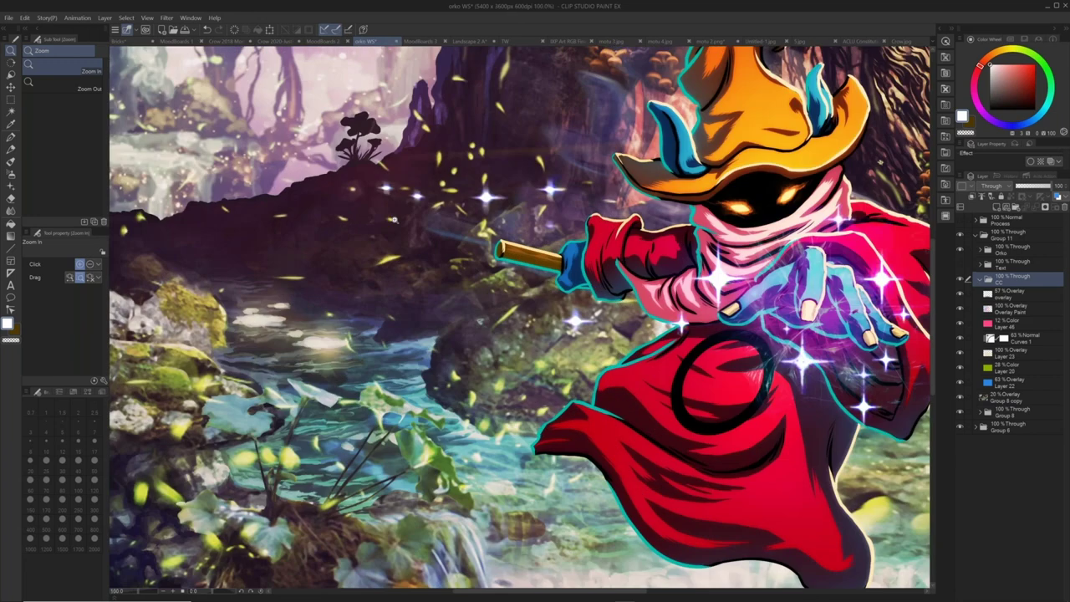
drag(879, 163, 867, 254)
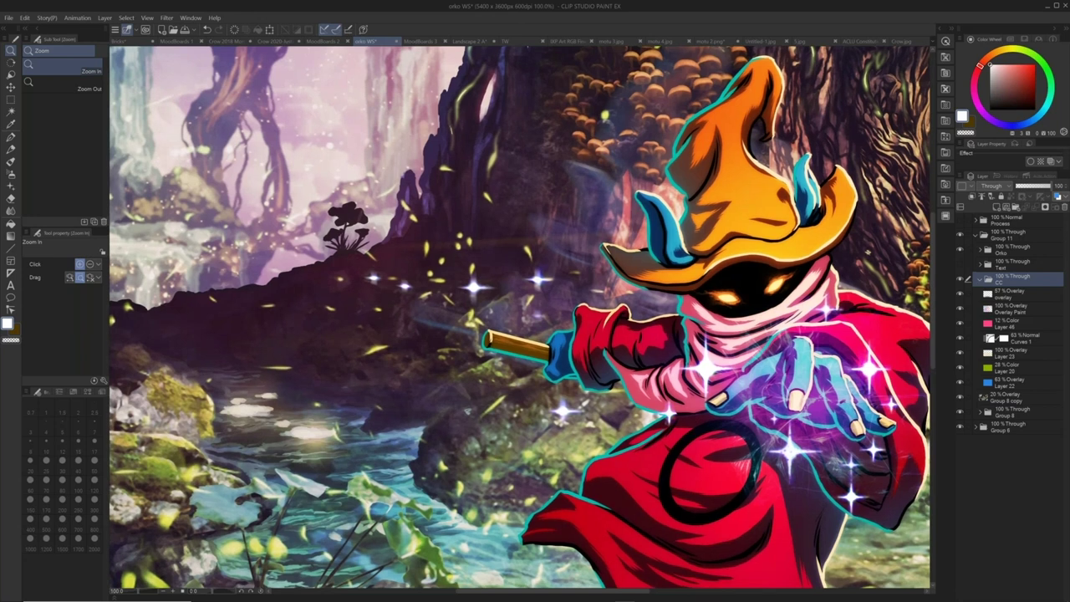
scroll(637, 204, down, 1)
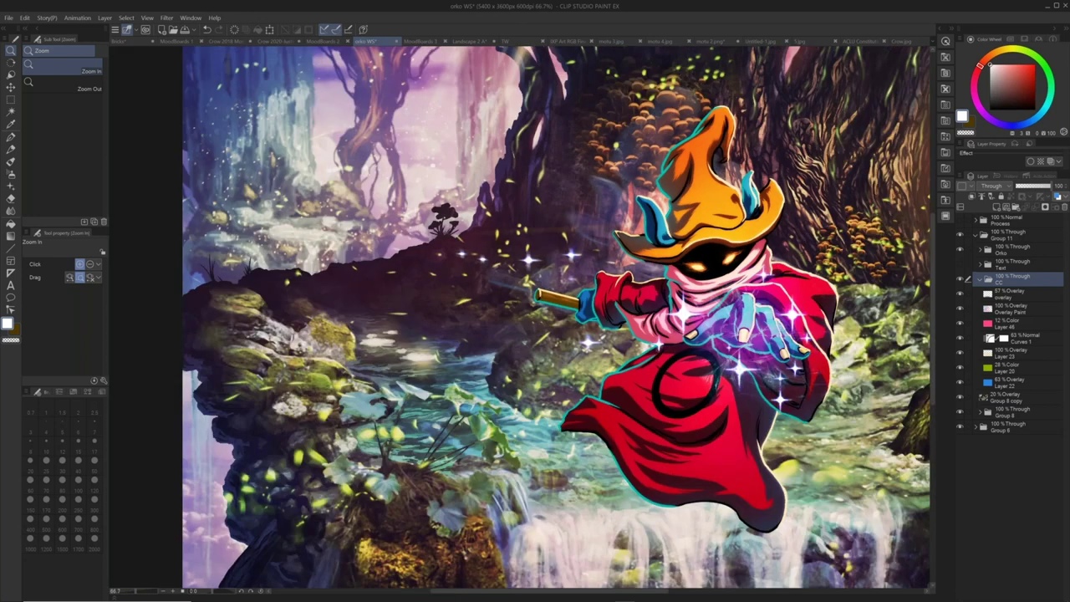
key(ctrl+minus)
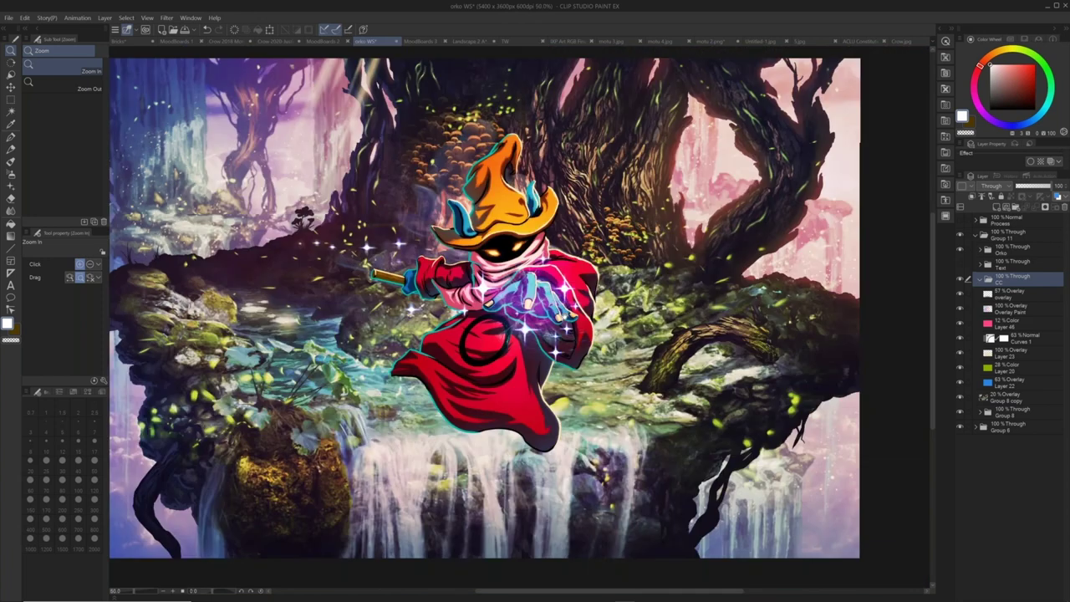
key(ctrl+0)
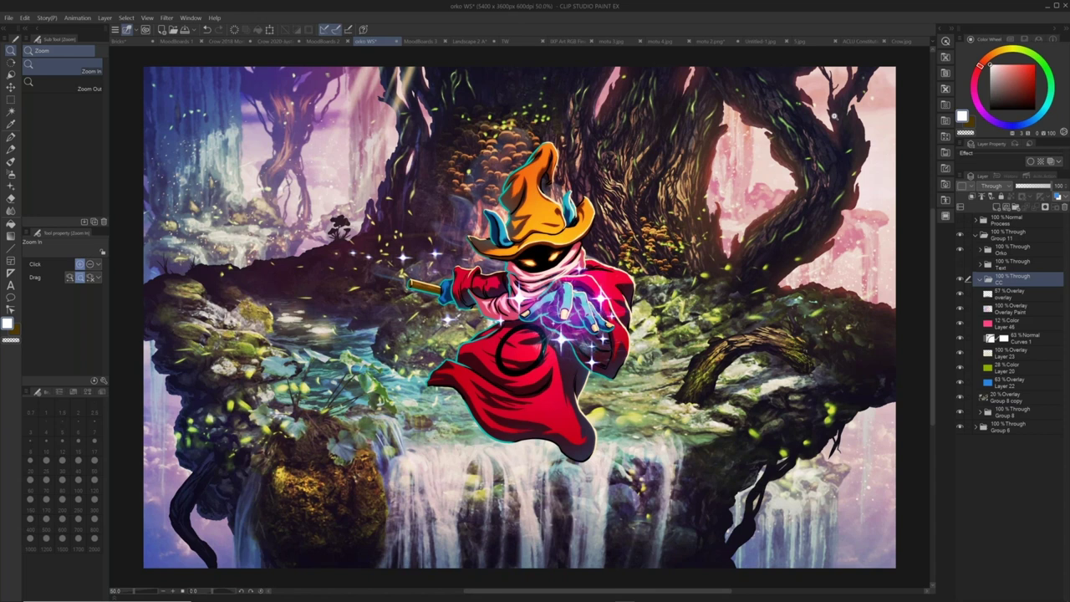
- Show the Process folder in orko WS and add a white-filled layer at the top of the layer stack
click(968, 220)
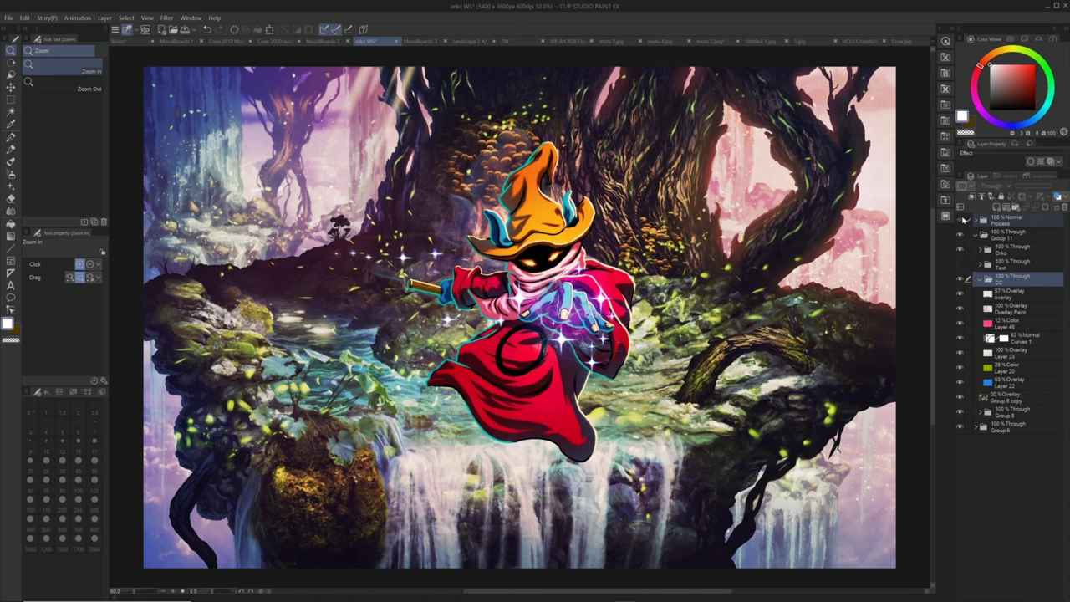
click(961, 220)
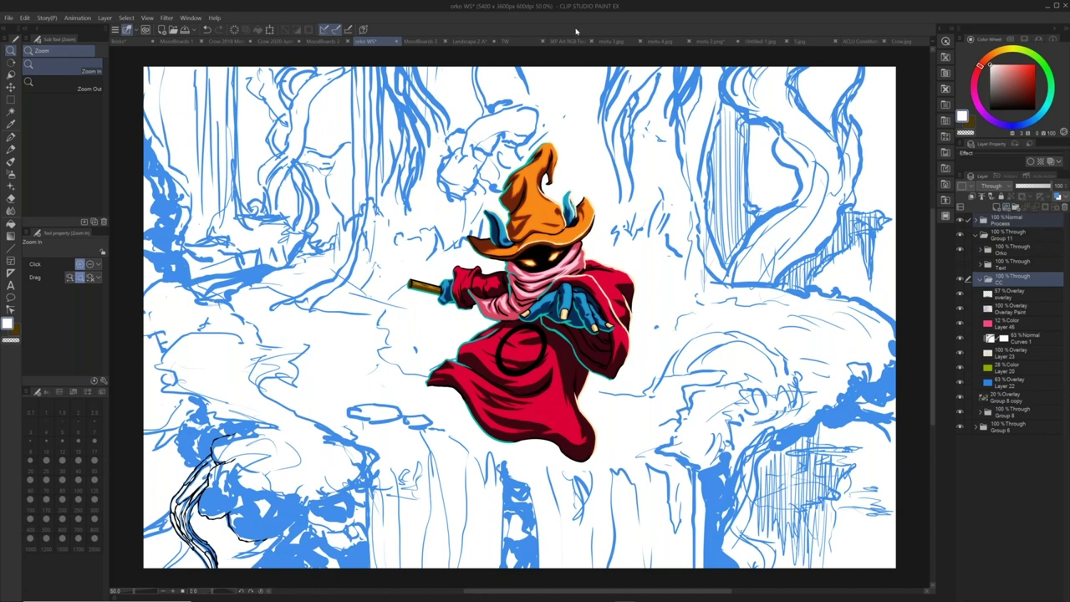
key(ctrl+shift+n)
drag(1010, 296, 1008, 223)
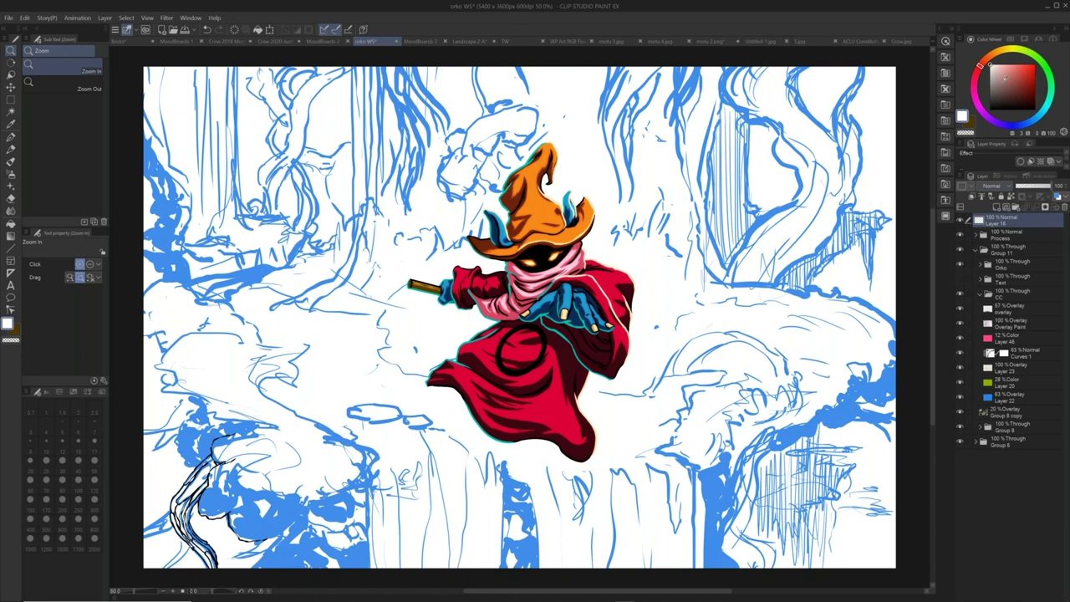
drag(1005, 78, 990, 64)
key(alt+Delete)
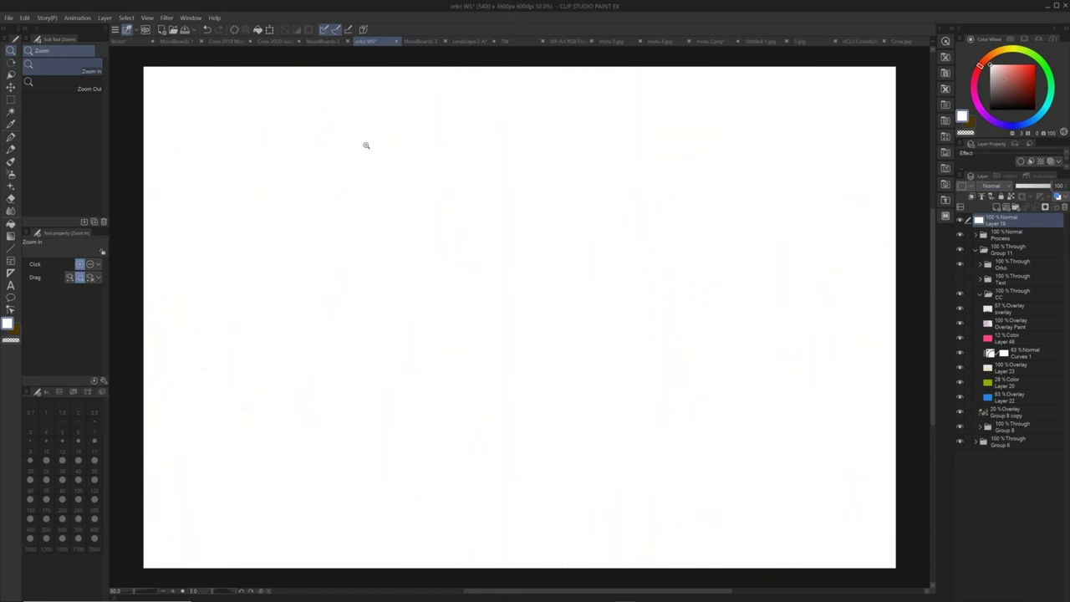
- Sketch a black rectangular thumbnail frame in the canvas's upper-left area with the G-pen at size 25
key(p)
key(x)
drag(193, 115, 187, 247)
key(ctrl+z)
mouse_move(192, 111)
mouse_down()
mouse_move(190, 250)
mouse_move(373, 111)
mouse_up()
mouse_move(186, 109)
mouse_down()
mouse_move(376, 110)
mouse_move(397, 240)
mouse_up()
mouse_move(402, 115)
mouse_down()
mouse_move(397, 266)
mouse_move(184, 256)
mouse_move(408, 252)
mouse_up()
drag(193, 97, 203, 249)
drag(399, 105, 393, 280)
drag(196, 114, 387, 124)
drag(191, 256, 415, 253)
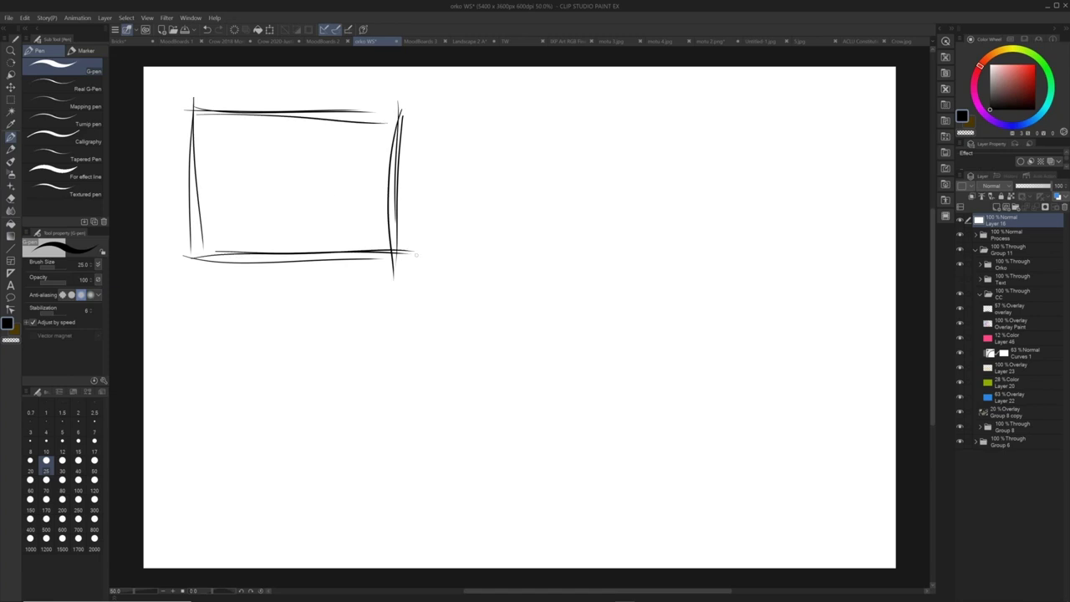
- Duplicate the frame layer twice, placing one copy below the original frame and the other to its right
key(ctrl+c)
key(ctrl+v)
ctrl+drag(410, 201, 406, 404)
key(ctrl+c)
key(ctrl+v)
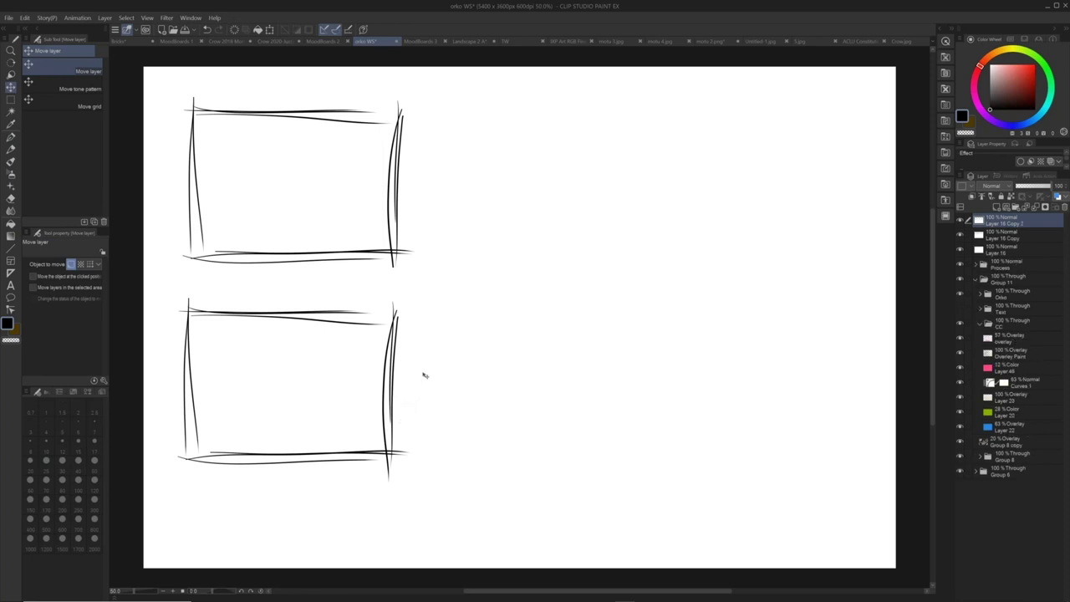
ctrl+drag(474, 421, 758, 218)
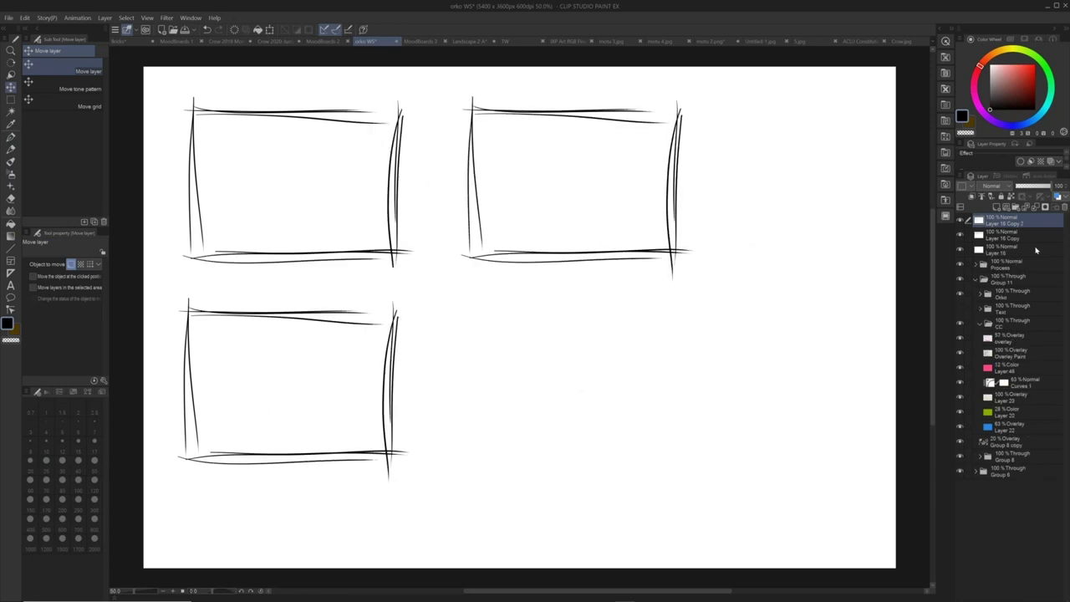
- On a new layer, sketch a small seated figure with the G-pen in the middle of the first thumbnail frame
key(ctrl+shift+n)
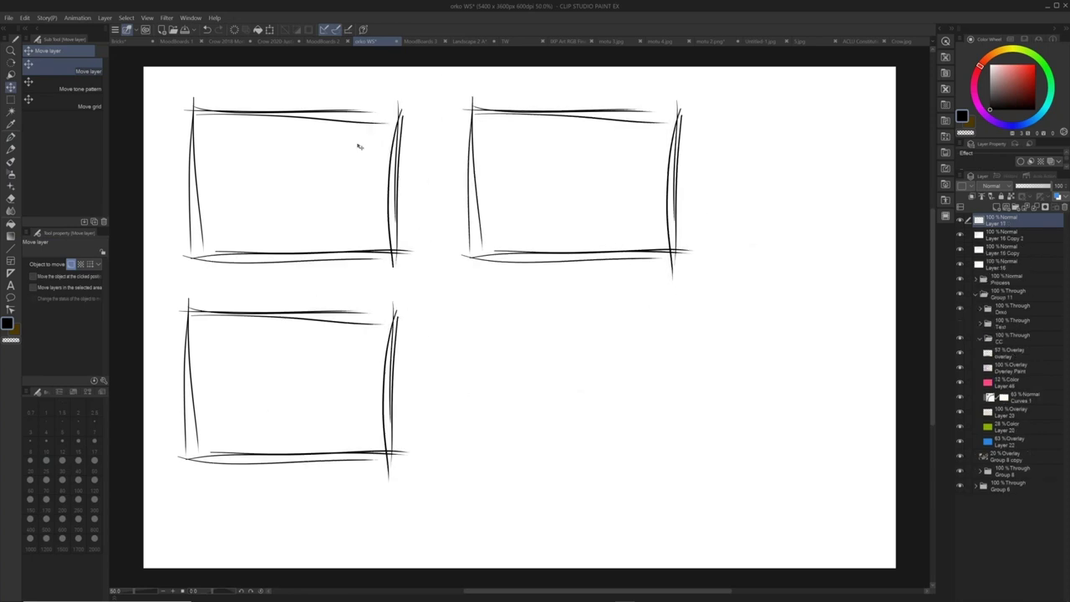
key(p)
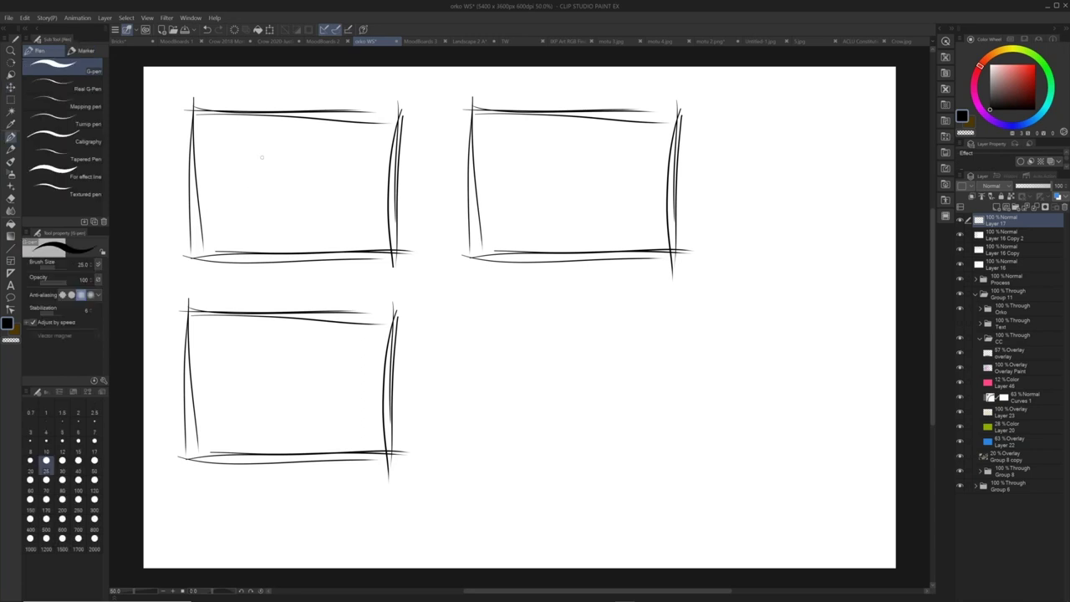
drag(283, 161, 266, 206)
drag(266, 209, 309, 213)
mouse_move(289, 178)
mouse_down()
mouse_move(306, 206)
mouse_move(298, 193)
mouse_up()
mouse_move(283, 187)
mouse_down()
mouse_move(295, 204)
mouse_move(286, 186)
mouse_up()
mouse_move(285, 186)
mouse_down()
mouse_move(290, 196)
mouse_move(308, 180)
mouse_up()
mouse_move(264, 192)
mouse_down()
mouse_move(281, 190)
mouse_move(281, 204)
mouse_up()
- Sketch curved tree trunks and ground contours around the figure in the first thumbnail
mouse_move(215, 197)
mouse_down()
mouse_move(232, 194)
mouse_move(250, 234)
mouse_move(304, 248)
mouse_move(391, 191)
mouse_move(326, 179)
mouse_move(344, 112)
mouse_up()
drag(244, 183, 295, 104)
drag(257, 141, 249, 163)
mouse_move(240, 195)
mouse_down()
mouse_move(220, 195)
mouse_move(213, 221)
mouse_up()
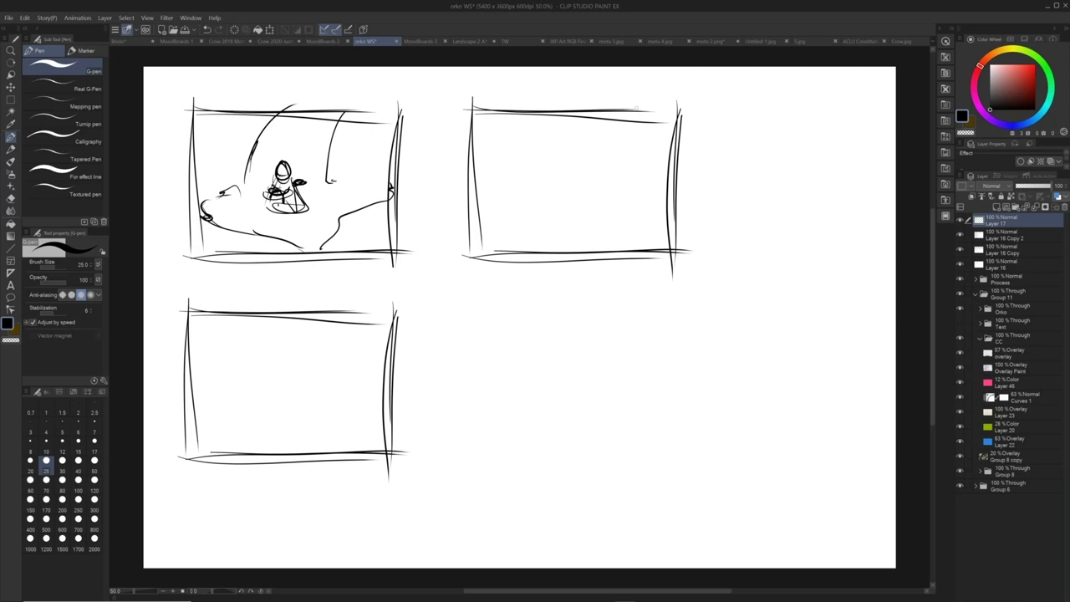
- Rough in a small figure with a scribbled dark shape in the second thumbnail and an arrow pointing in from its lower-left edge
mouse_move(569, 164)
mouse_down()
mouse_move(574, 171)
mouse_move(580, 156)
mouse_move(586, 170)
mouse_move(563, 174)
mouse_up()
mouse_move(568, 170)
mouse_down()
mouse_move(572, 199)
mouse_move(617, 169)
mouse_move(627, 179)
mouse_move(597, 204)
mouse_up()
mouse_move(592, 202)
mouse_down()
mouse_move(579, 209)
mouse_move(558, 179)
mouse_move(580, 195)
mouse_up()
drag(617, 182, 587, 204)
mouse_move(595, 183)
mouse_down()
mouse_move(583, 194)
mouse_move(553, 163)
mouse_move(555, 178)
mouse_up()
drag(485, 291, 520, 228)
drag(505, 233, 527, 238)
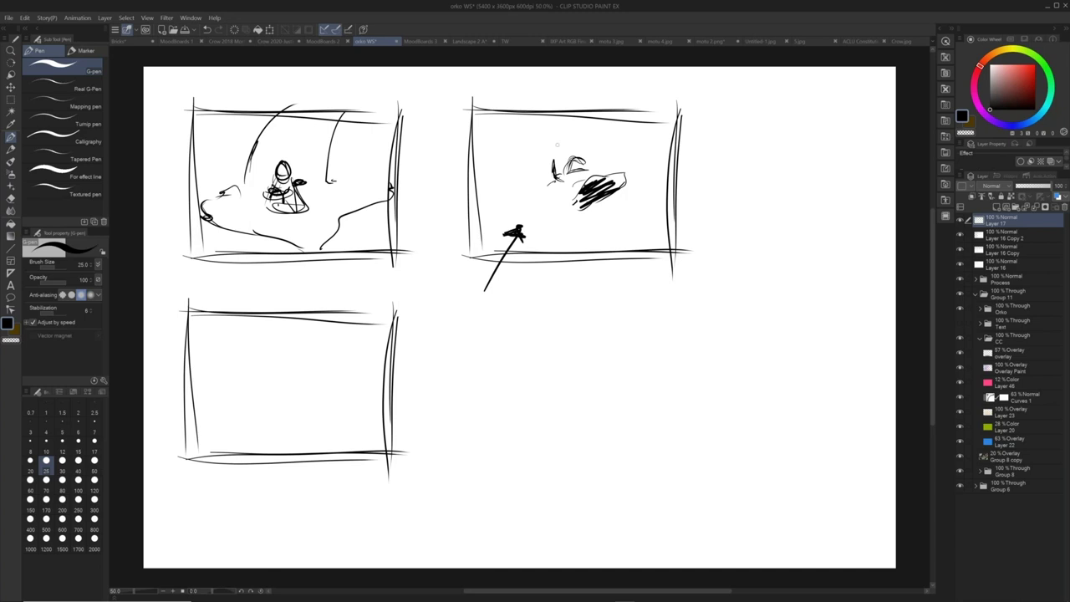
- Build up the second thumbnail's figure and draw sweeping curved branches fanning out below it past the frame
drag(566, 176, 553, 181)
mouse_move(551, 157)
mouse_down()
mouse_move(550, 174)
mouse_move(556, 145)
mouse_move(565, 152)
mouse_move(517, 204)
mouse_move(560, 219)
mouse_up()
mouse_move(568, 178)
mouse_down()
mouse_move(557, 207)
mouse_move(625, 170)
mouse_move(609, 180)
mouse_up()
mouse_move(571, 209)
mouse_down()
mouse_move(561, 214)
mouse_move(598, 229)
mouse_move(557, 236)
mouse_move(616, 255)
mouse_up()
drag(604, 244, 660, 248)
drag(624, 209, 674, 248)
drag(648, 195, 687, 239)
mouse_move(598, 221)
mouse_down()
mouse_move(619, 298)
mouse_move(684, 196)
mouse_move(688, 203)
mouse_up()
mouse_move(570, 222)
mouse_down()
mouse_move(643, 218)
mouse_move(630, 298)
mouse_move(618, 279)
mouse_move(538, 251)
mouse_up()
drag(582, 227, 540, 256)
- Outline a canopy mass along the second thumbnail's upper edge and shade it with diagonal hatching
mouse_move(517, 208)
mouse_down()
mouse_move(527, 167)
mouse_move(497, 142)
mouse_up()
mouse_move(491, 154)
mouse_down()
mouse_move(478, 158)
mouse_move(483, 108)
mouse_move(502, 113)
mouse_up()
mouse_move(489, 142)
mouse_down()
mouse_move(523, 112)
mouse_move(597, 121)
mouse_up()
drag(597, 203, 605, 214)
mouse_move(600, 172)
mouse_down()
mouse_move(637, 115)
mouse_move(618, 143)
mouse_up()
drag(659, 134, 600, 152)
mouse_move(635, 119)
mouse_down()
mouse_move(602, 151)
mouse_move(603, 125)
mouse_move(526, 179)
mouse_up()
drag(549, 172, 535, 202)
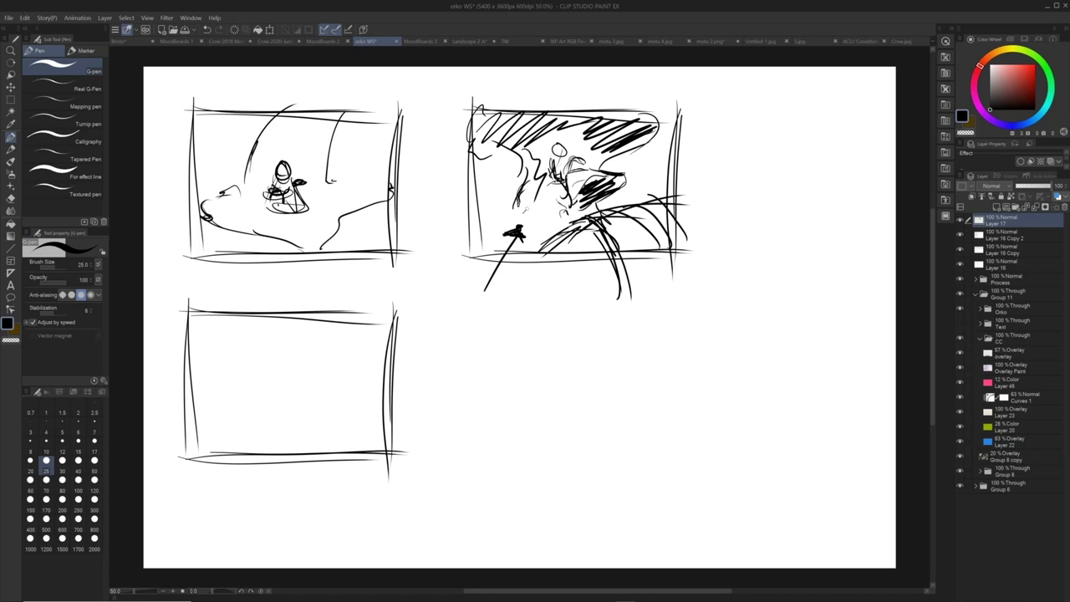
- Add small sketchy background marks at the left and right sides of the second thumbnail
mouse_move(466, 199)
mouse_down()
mouse_move(485, 190)
mouse_move(476, 214)
mouse_move(480, 206)
mouse_move(492, 232)
mouse_up()
drag(488, 201, 491, 219)
drag(651, 171, 651, 186)
mouse_move(647, 173)
mouse_down()
mouse_move(663, 168)
mouse_move(654, 179)
mouse_up()
mouse_move(652, 178)
mouse_down()
mouse_move(667, 192)
mouse_move(662, 174)
mouse_up()
- Rough in a figure's head and body in the third thumbnail's lower-left area, with an arrow pointing at the frame from above
drag(434, 375, 536, 323)
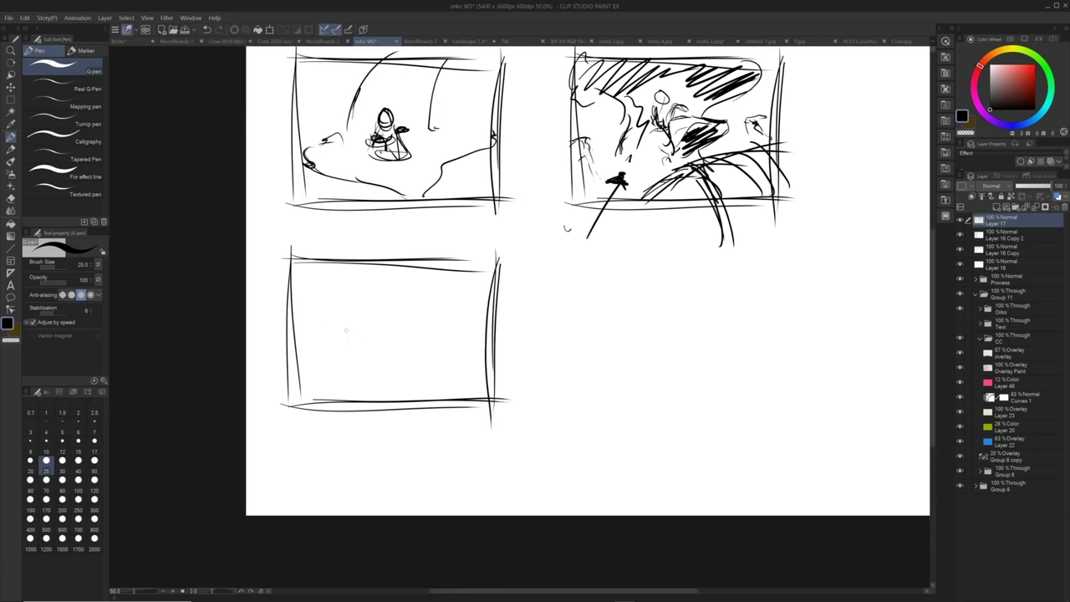
mouse_move(338, 333)
mouse_down()
mouse_move(353, 329)
mouse_move(350, 346)
mouse_up()
mouse_move(441, 213)
mouse_down()
mouse_move(413, 252)
mouse_move(433, 238)
mouse_move(412, 252)
mouse_up()
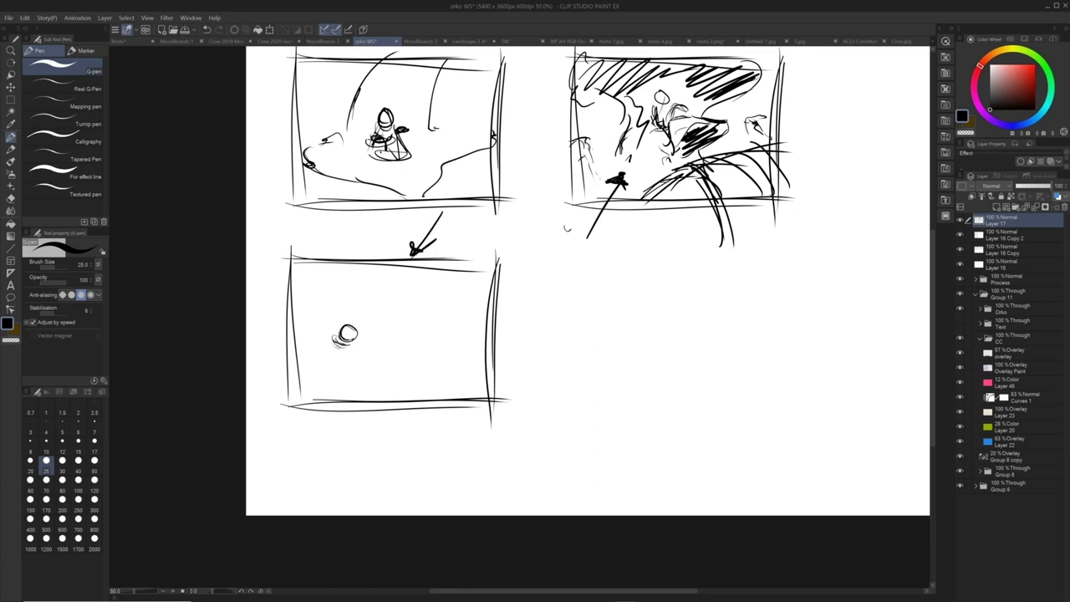
mouse_move(344, 332)
mouse_down()
mouse_move(360, 330)
mouse_move(361, 343)
mouse_up()
mouse_move(331, 359)
mouse_down()
mouse_move(366, 384)
mouse_move(365, 371)
mouse_up()
drag(348, 360, 366, 359)
mouse_move(361, 354)
mouse_down()
mouse_move(378, 363)
mouse_move(324, 349)
mouse_move(298, 409)
mouse_up()
- Draw long curved strokes sweeping beneath the third thumbnail's figure, with shorter strokes hanging down from them
drag(313, 364, 303, 399)
drag(325, 371, 331, 418)
drag(326, 326, 306, 371)
drag(353, 386, 350, 431)
drag(294, 331, 289, 341)
drag(334, 376, 369, 405)
drag(289, 336, 407, 416)
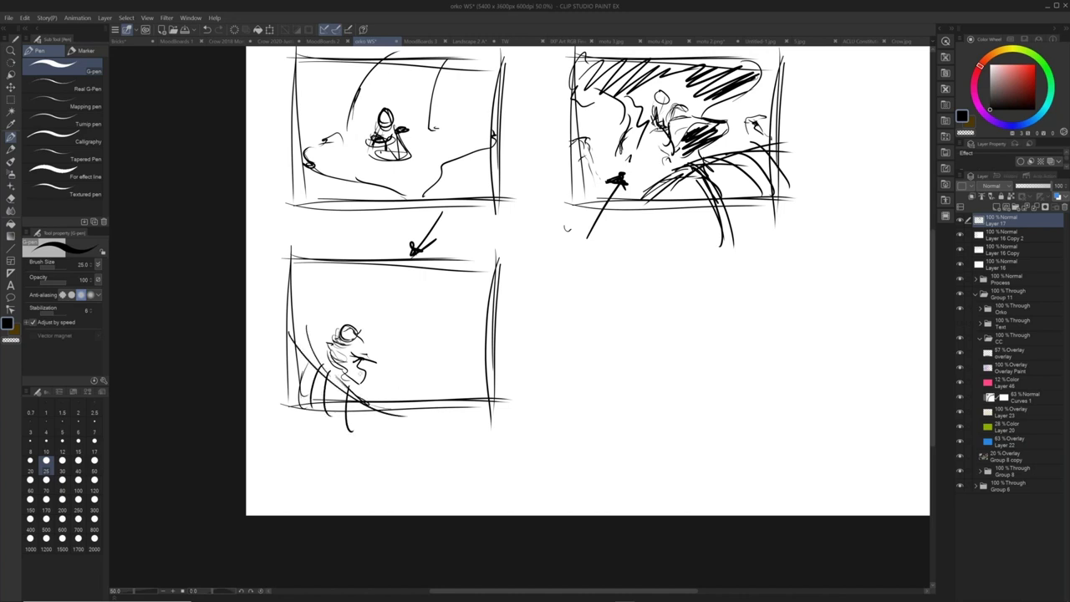
- Lasso the third thumbnail's figure together with the arrow, move them up and right, and deselect
key(m)
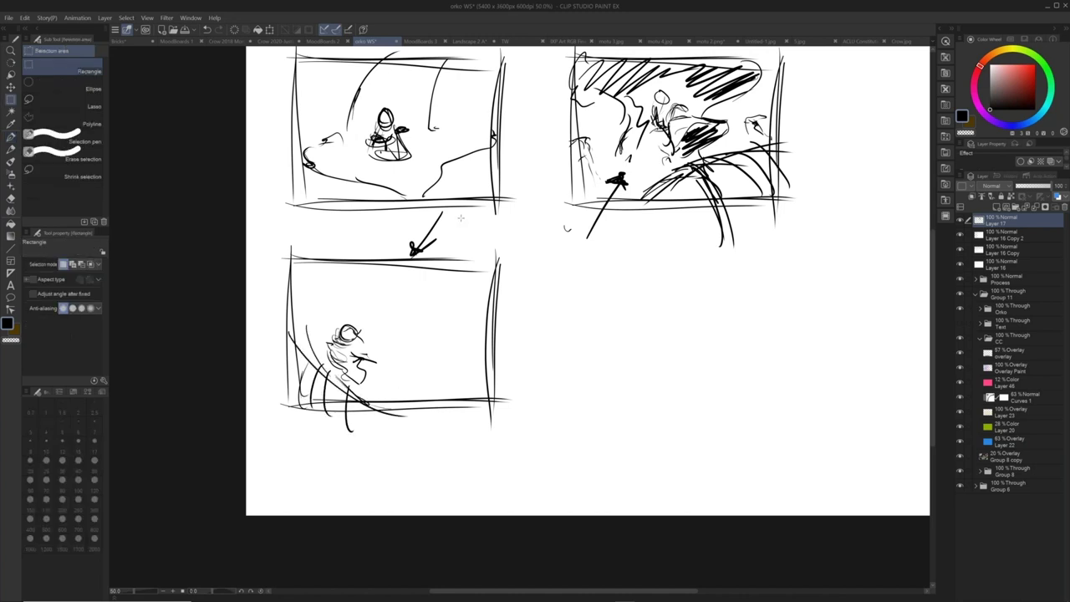
click(79, 102)
mouse_move(451, 236)
mouse_down()
mouse_move(459, 211)
mouse_move(239, 415)
mouse_move(543, 301)
mouse_move(502, 243)
mouse_up()
key(k)
mouse_move(426, 348)
mouse_down()
mouse_move(479, 313)
mouse_move(466, 311)
mouse_up()
key(ctrl+d)
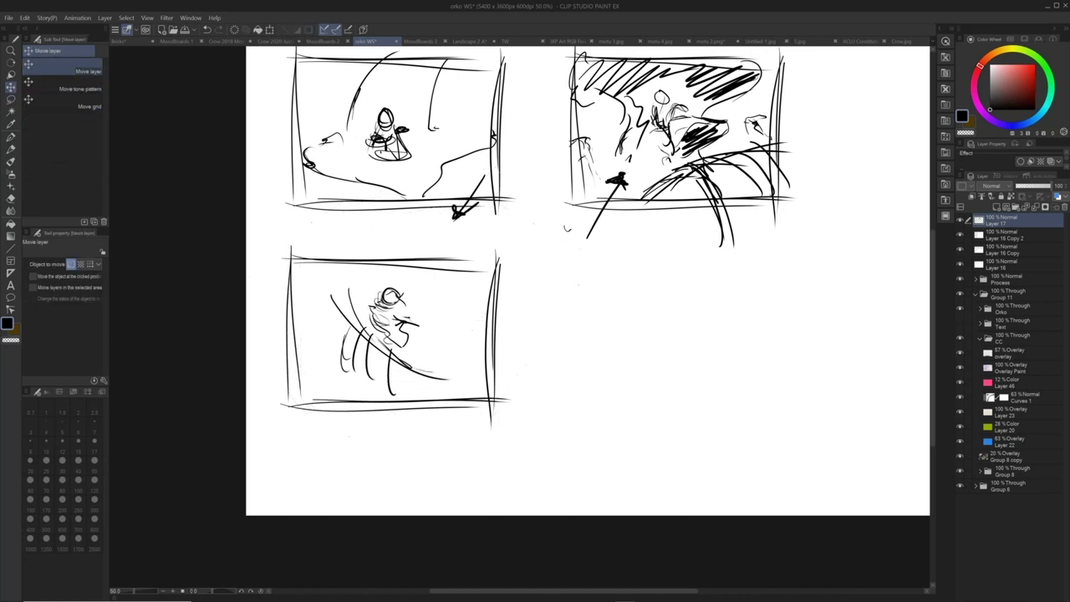
- Extend the curved strokes in the third thumbnail and add small shapes along its left edge and a jagged ground line below
key(p)
mouse_move(326, 296)
mouse_down()
mouse_move(335, 306)
mouse_move(304, 322)
mouse_up()
drag(290, 300, 301, 320)
drag(339, 305, 346, 268)
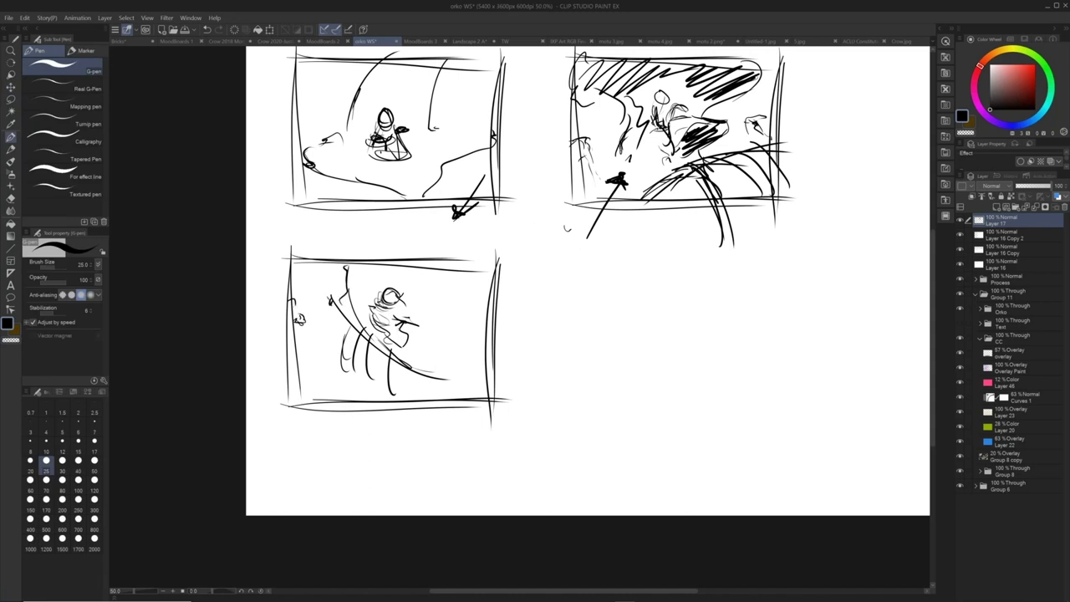
mouse_move(291, 311)
mouse_down()
mouse_move(308, 331)
mouse_move(289, 349)
mouse_move(326, 393)
mouse_move(371, 417)
mouse_up()
mouse_move(320, 364)
mouse_down()
mouse_move(394, 425)
mouse_move(420, 411)
mouse_up()
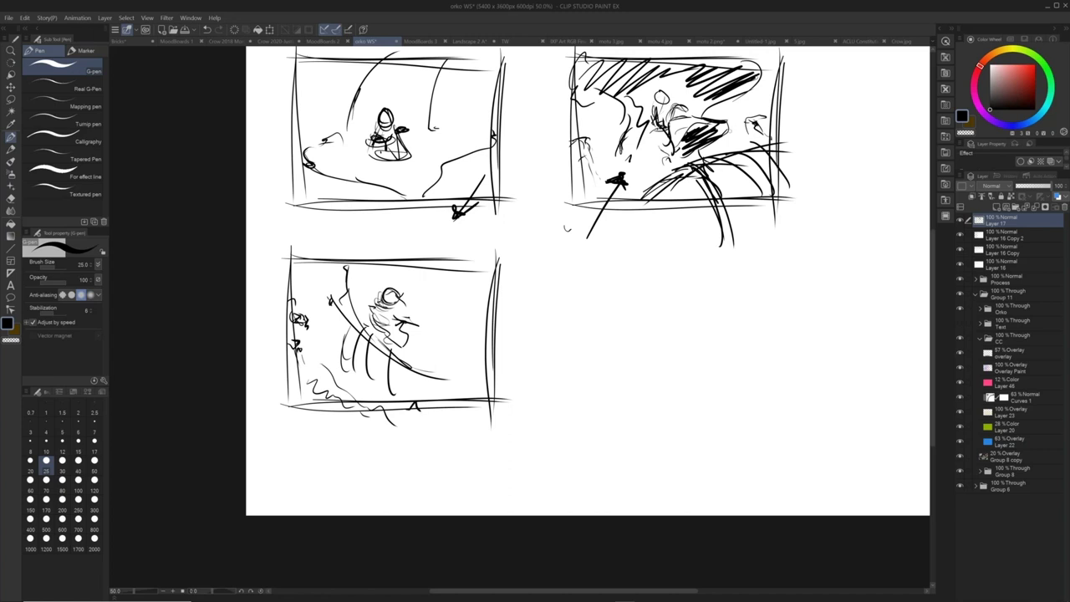
- Circle the first thumbnail with one large ellipse to mark the chosen composition
drag(683, 160, 657, 186)
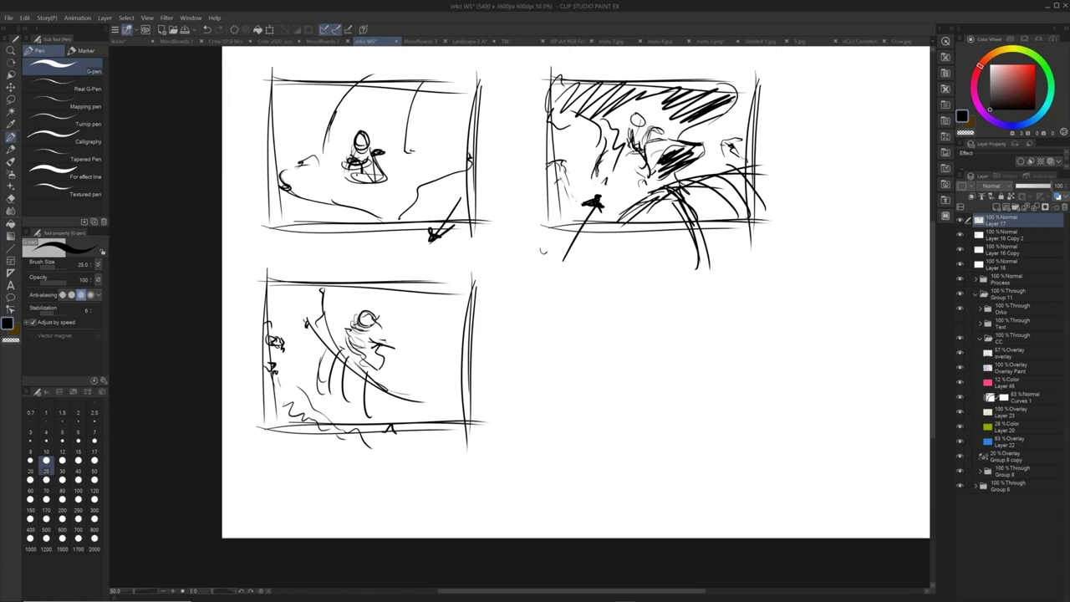
drag(698, 259, 656, 276)
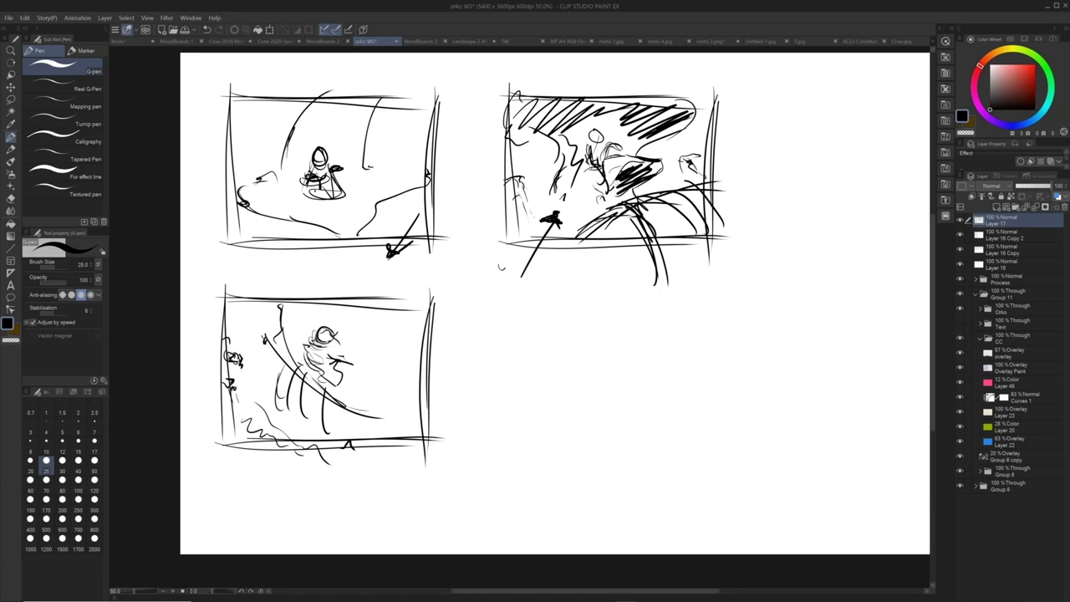
mouse_move(297, 62)
mouse_down()
mouse_move(194, 138)
mouse_move(284, 60)
mouse_up()
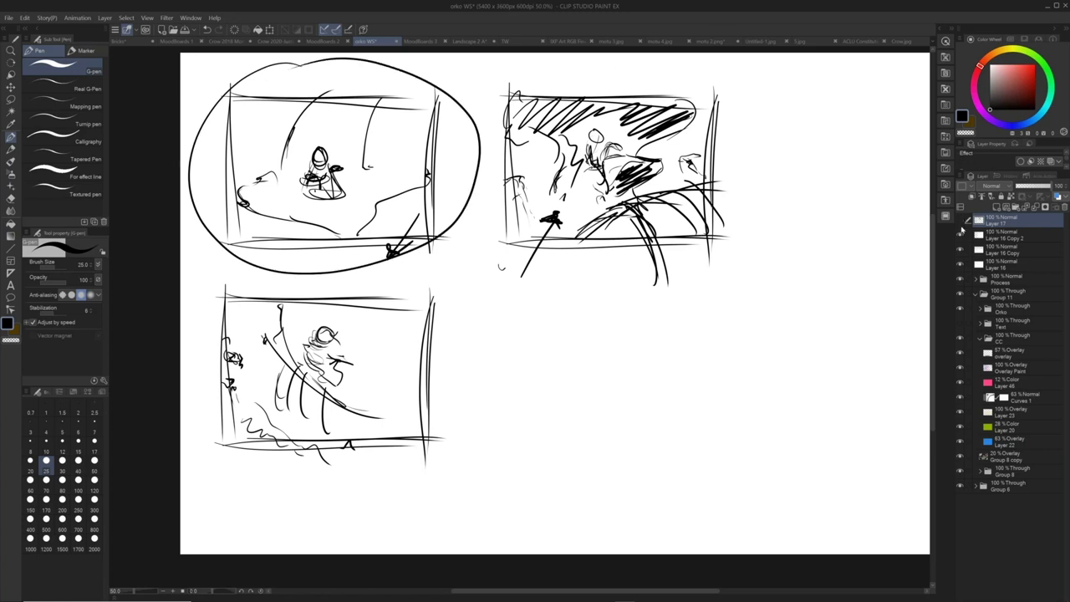
- Hide the thumbnail and frame layers and add a new layer directly above the Process folder
drag(961, 233, 962, 250)
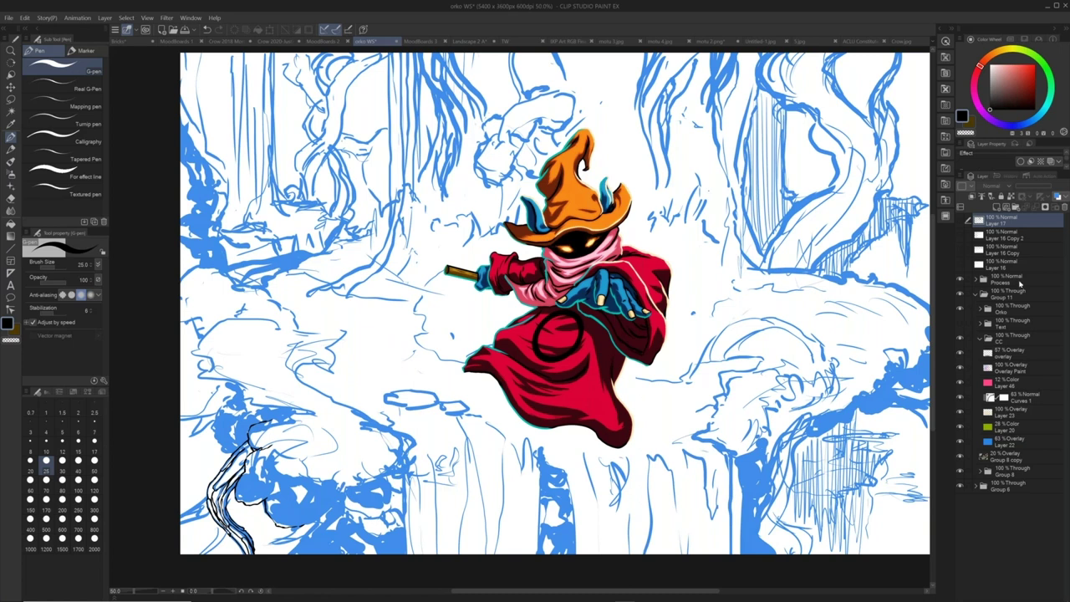
click(1019, 284)
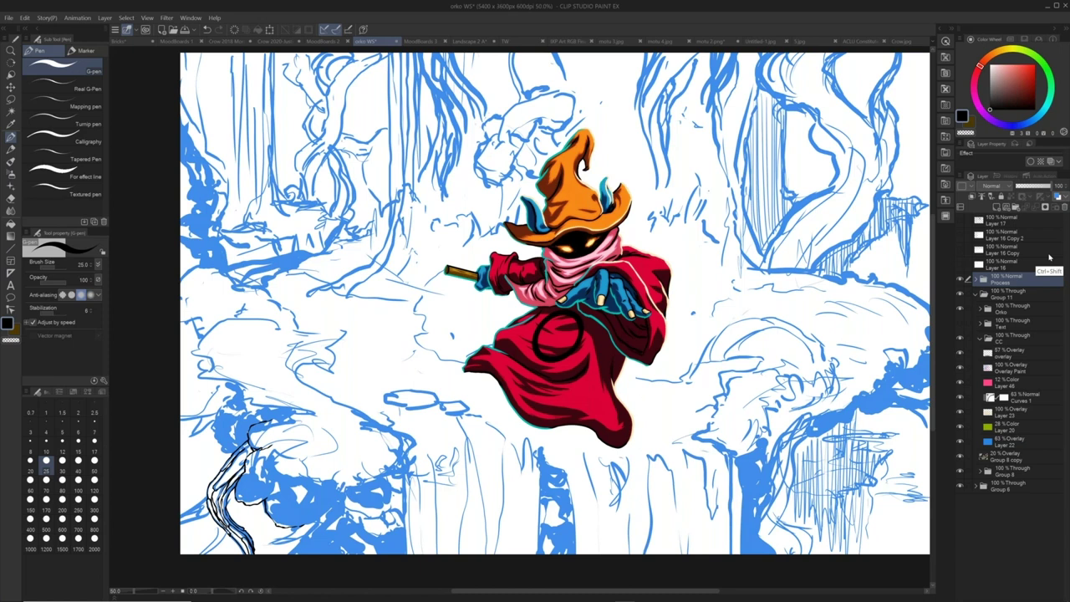
key(ctrl+shift+n)
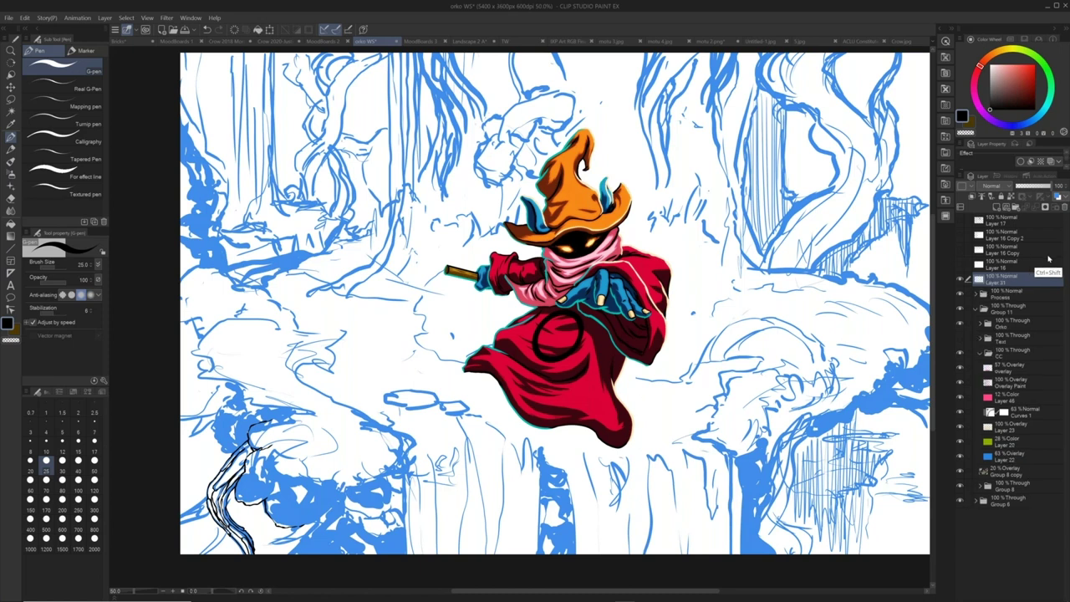
- With the G-pen at size 70, ink black strokes over the blue tree lines above and left of the wizard
key(bracketright)
key(bracketright)
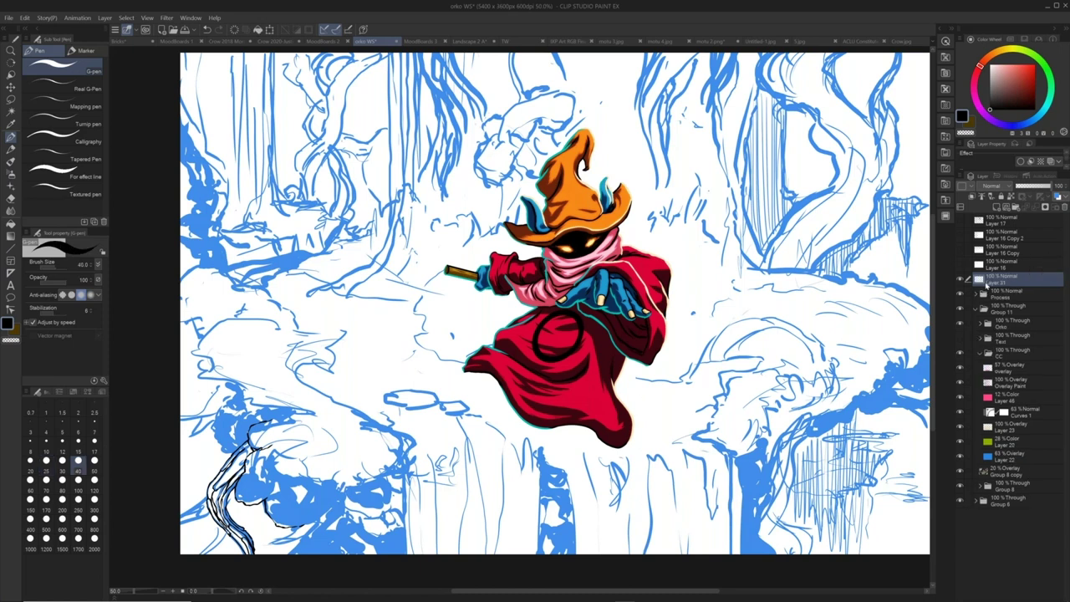
key(bracketright)
key(bracketright)
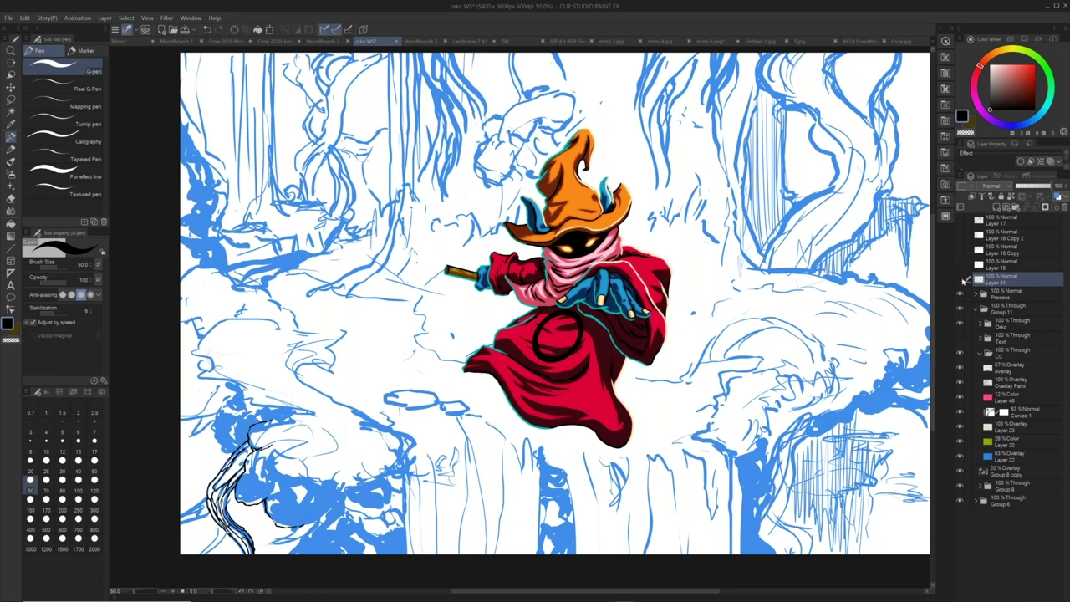
click(961, 281)
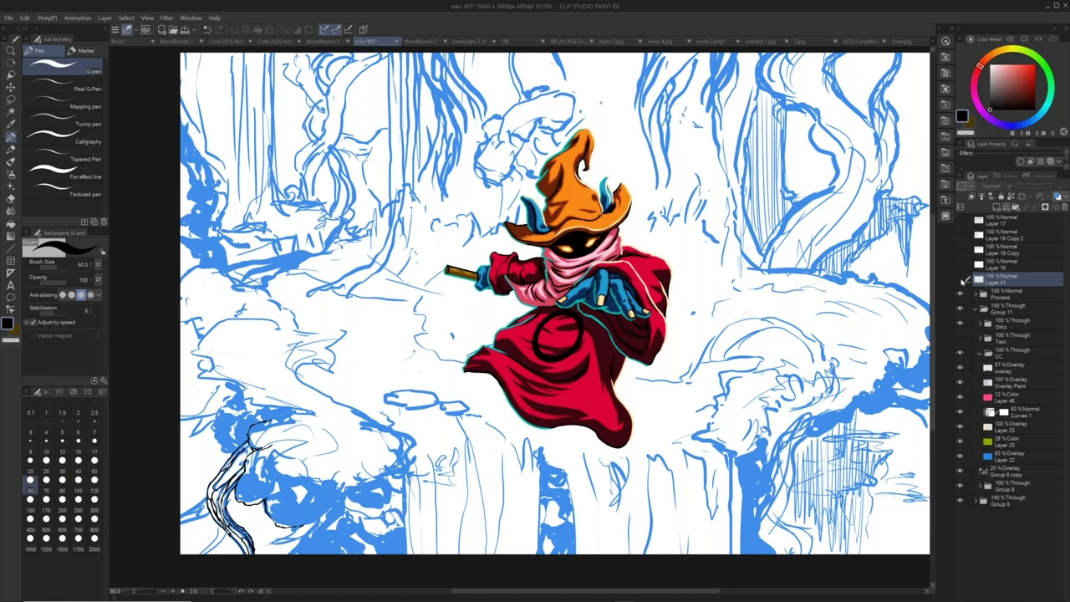
click(961, 280)
key(bracketright)
drag(406, 171, 399, 211)
drag(400, 96, 404, 192)
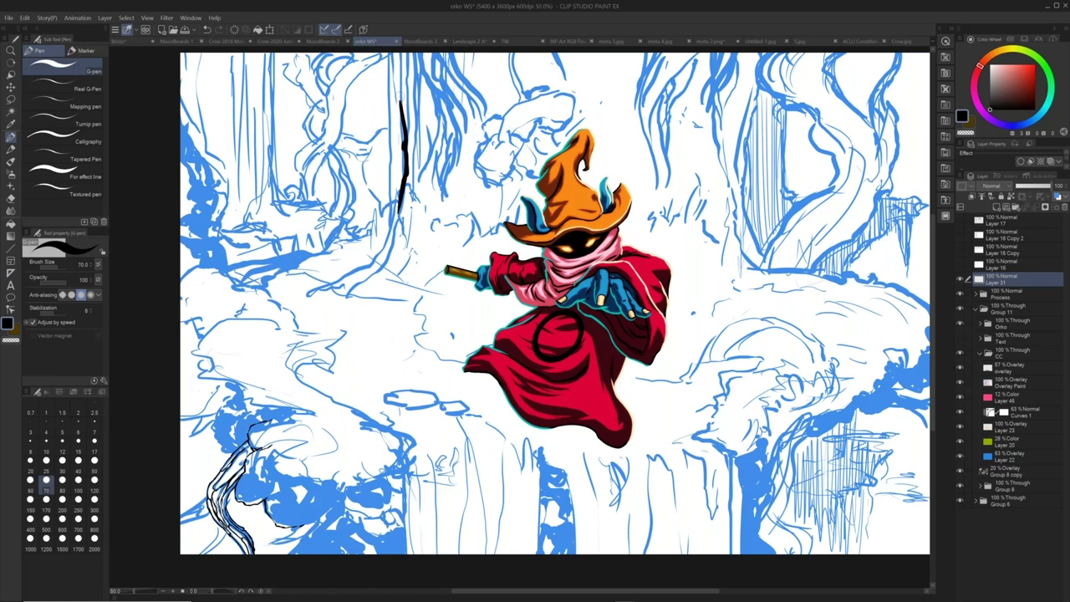
drag(403, 86, 405, 123)
drag(436, 115, 433, 173)
drag(409, 53, 439, 122)
drag(443, 96, 454, 186)
drag(464, 81, 476, 114)
- Show Layer 16 and place it directly above the layer holding the new ink strokes
drag(1003, 279, 1003, 258)
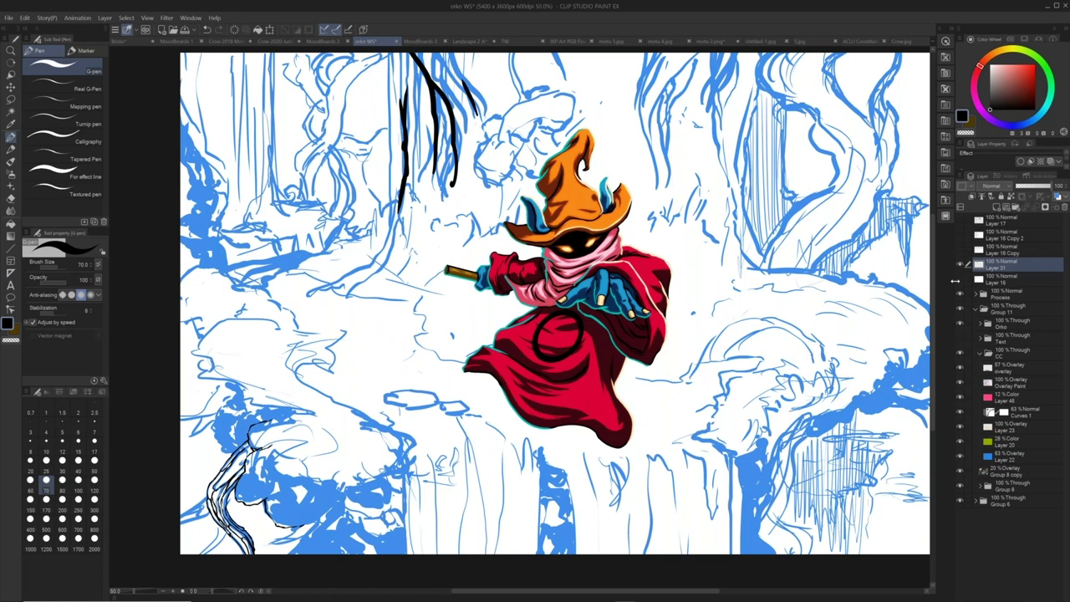
click(960, 279)
click(1007, 278)
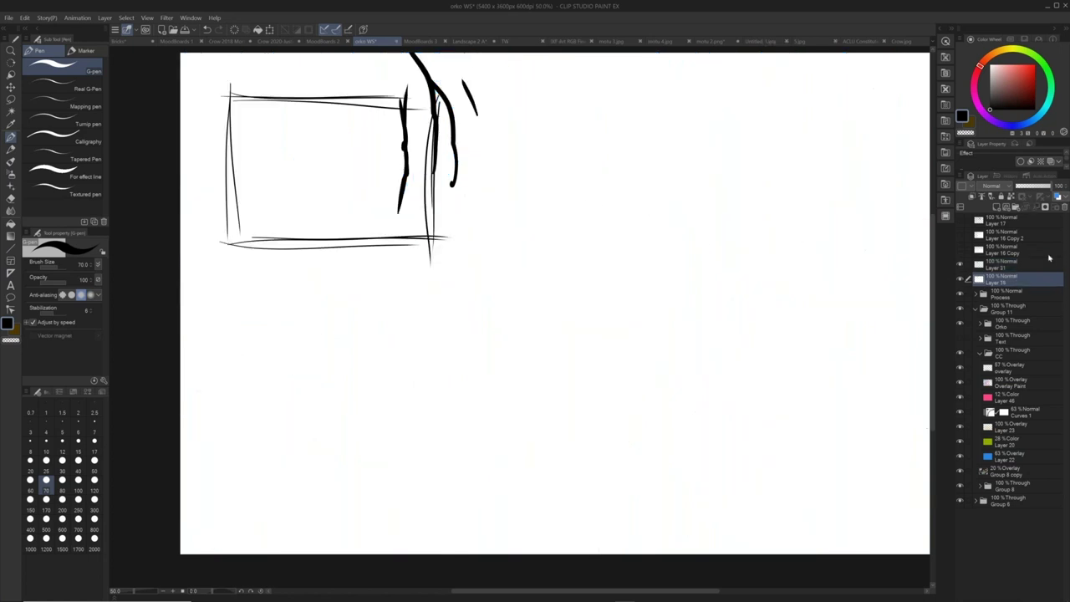
drag(1007, 278, 987, 266)
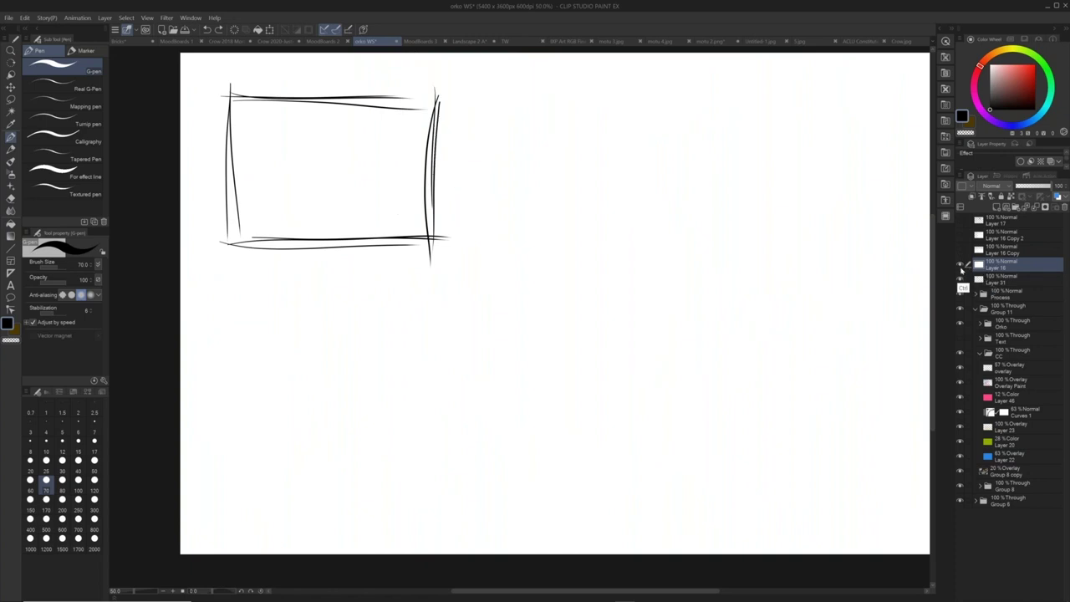
- Draw a thick rectangular frame near the middle of the white canvas and rough in a small figure inside it
mouse_move(504, 277)
mouse_down()
mouse_move(515, 374)
mouse_move(692, 249)
mouse_up()
drag(711, 244, 713, 396)
drag(519, 387, 726, 385)
mouse_move(588, 320)
mouse_down()
mouse_move(604, 297)
mouse_move(612, 309)
mouse_move(583, 334)
mouse_move(617, 329)
mouse_move(604, 326)
mouse_move(634, 341)
mouse_move(591, 328)
mouse_up()
click(1058, 197)
click(1058, 196)
mouse_move(627, 313)
mouse_down()
mouse_move(613, 323)
mouse_move(627, 313)
mouse_up()
drag(637, 302, 650, 301)
- Sketch tree trunks, ground contours and a ledge around the figure inside the thick frame
mouse_move(569, 323)
mouse_down()
mouse_move(548, 259)
mouse_move(531, 263)
mouse_up()
mouse_move(620, 289)
mouse_down()
mouse_move(624, 260)
mouse_move(651, 263)
mouse_up()
drag(655, 328, 664, 259)
mouse_move(541, 334)
mouse_down()
mouse_move(510, 372)
mouse_move(617, 392)
mouse_up()
drag(667, 376, 724, 331)
drag(665, 315, 703, 318)
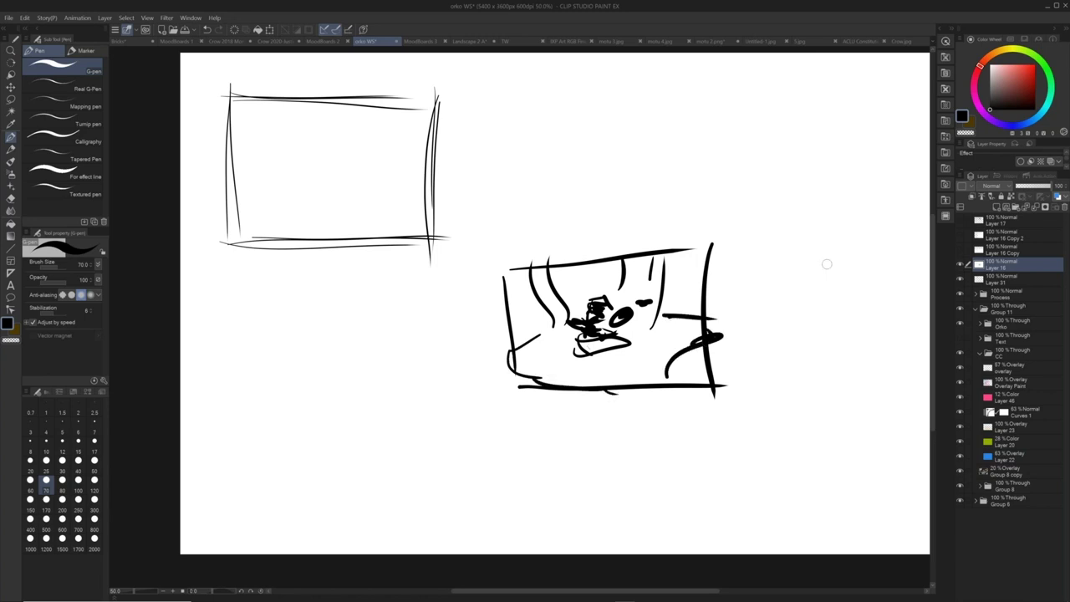
- Turn on the layer color effect so the sketch on Layer 16 displays in blue
click(1063, 198)
click(1059, 198)
click(1059, 198)
click(1059, 198)
click(1059, 198)
click(1059, 198)
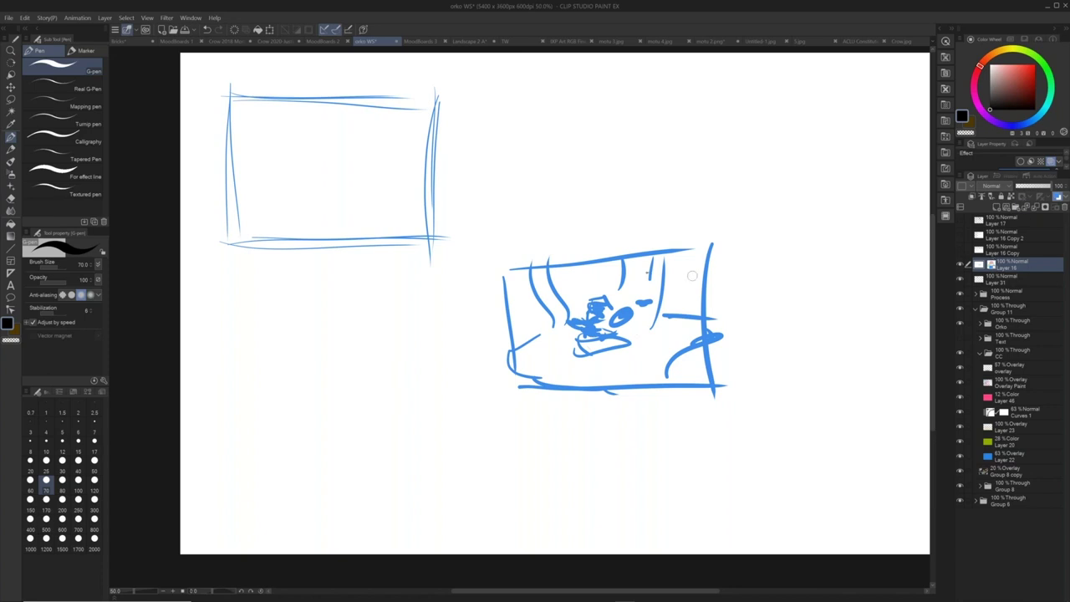
- Scribble in the mass beneath the blue figure and add more tree and vine strokes across the frame's upper part
mouse_move(580, 341)
mouse_down()
mouse_move(610, 355)
mouse_move(585, 363)
mouse_move(575, 343)
mouse_up()
mouse_move(577, 288)
mouse_down()
mouse_move(582, 302)
mouse_move(572, 306)
mouse_up()
mouse_move(577, 267)
mouse_down()
mouse_move(579, 290)
mouse_move(527, 307)
mouse_move(518, 294)
mouse_up()
mouse_move(517, 278)
mouse_down()
mouse_move(526, 305)
mouse_move(507, 283)
mouse_up()
mouse_move(610, 285)
mouse_down()
mouse_move(608, 259)
mouse_move(617, 276)
mouse_up()
drag(669, 274, 679, 286)
drag(685, 274, 667, 306)
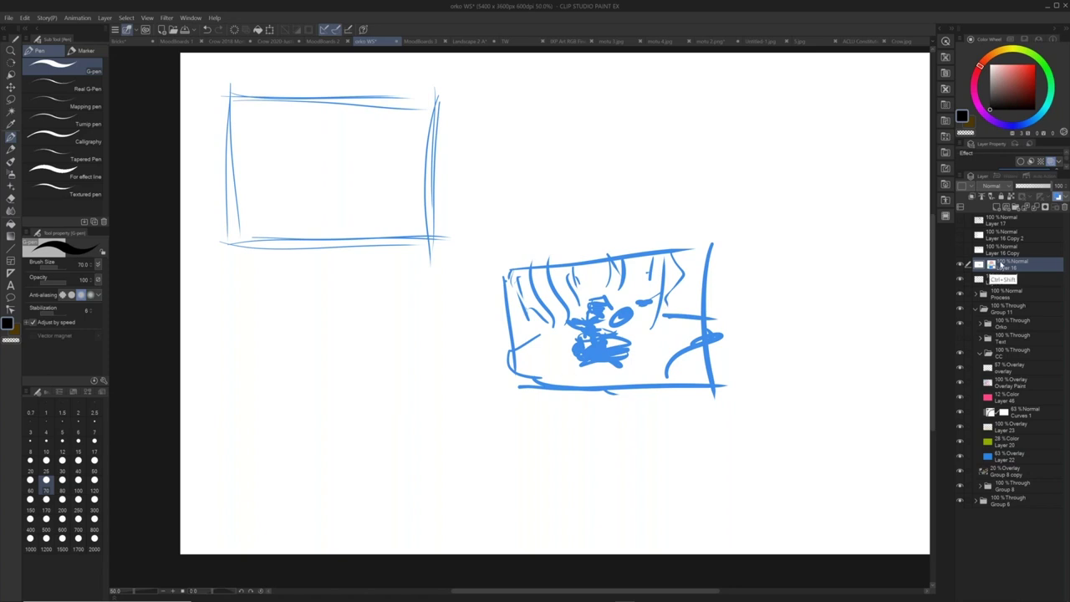
- Redraw the figure in black on a new layer above the blue sketch, and hide both layers
key(ctrl+shift+n)
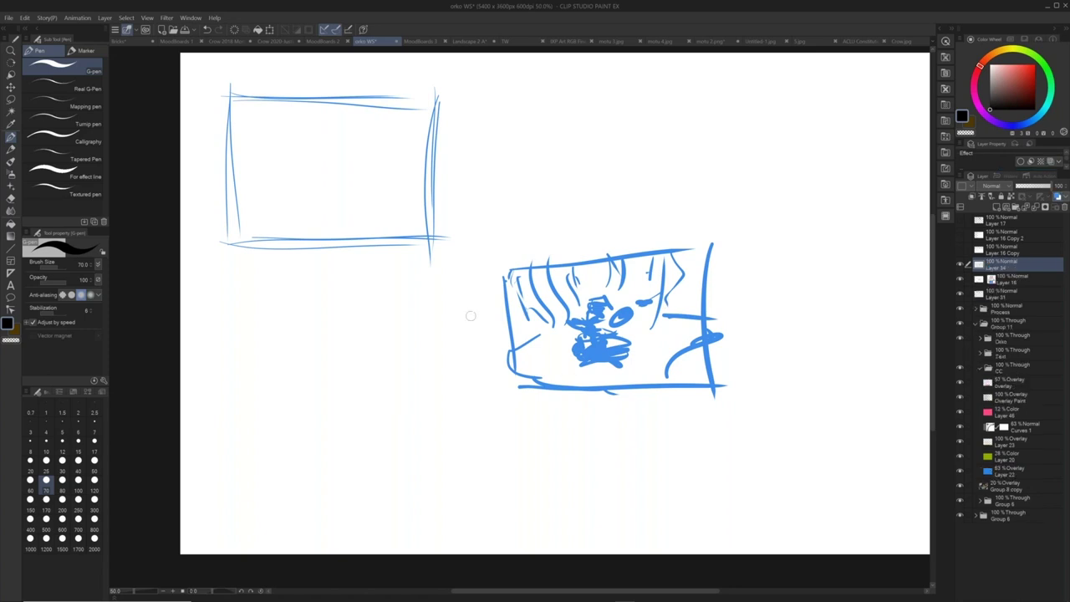
mouse_move(593, 306)
mouse_down()
mouse_move(585, 299)
mouse_move(604, 298)
mouse_move(603, 313)
mouse_move(588, 315)
mouse_move(603, 311)
mouse_move(598, 323)
mouse_move(566, 324)
mouse_move(565, 335)
mouse_up()
drag(565, 328, 594, 354)
drag(591, 336, 595, 354)
mouse_move(597, 323)
mouse_down()
mouse_move(610, 349)
mouse_move(586, 352)
mouse_up()
mouse_move(601, 326)
mouse_down()
mouse_move(611, 349)
mouse_move(617, 315)
mouse_move(609, 332)
mouse_move(622, 324)
mouse_move(580, 363)
mouse_move(592, 371)
mouse_up()
drag(581, 368, 611, 368)
drag(602, 359, 614, 367)
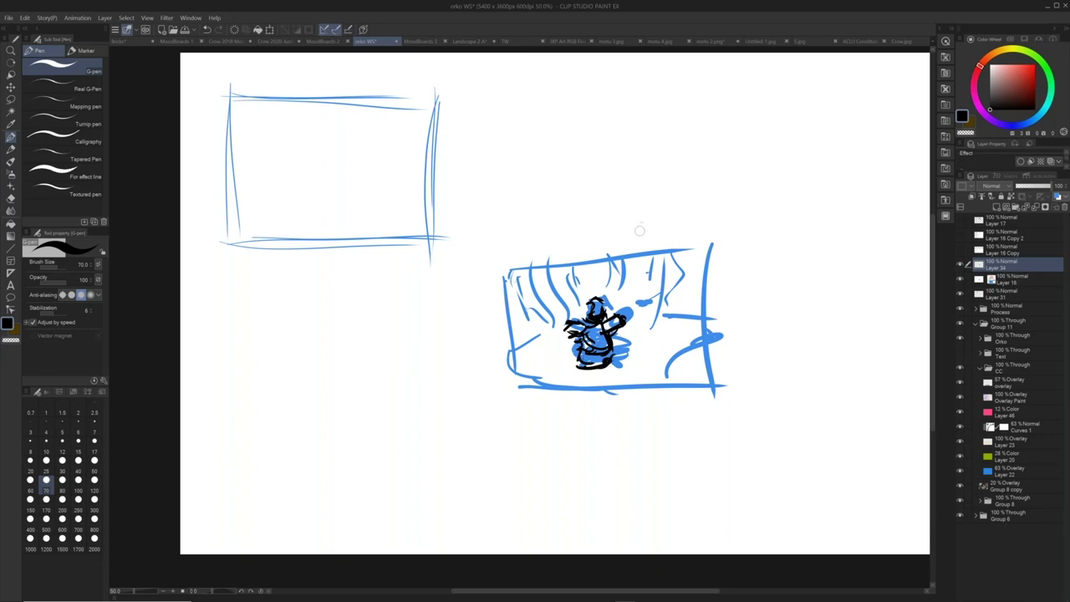
mouse_move(609, 358)
mouse_down()
mouse_move(607, 344)
mouse_move(612, 365)
mouse_up()
click(960, 266)
click(961, 281)
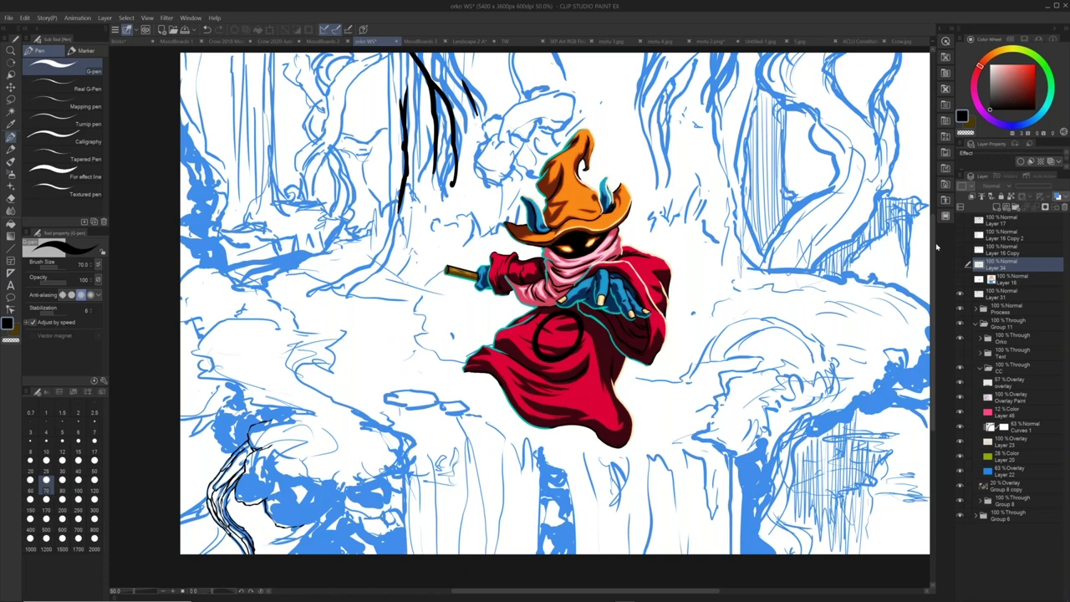
- Compare the Landscape 2 A painting with The Crow line art, and examine the landscape's figures and rock arch up close
click(481, 42)
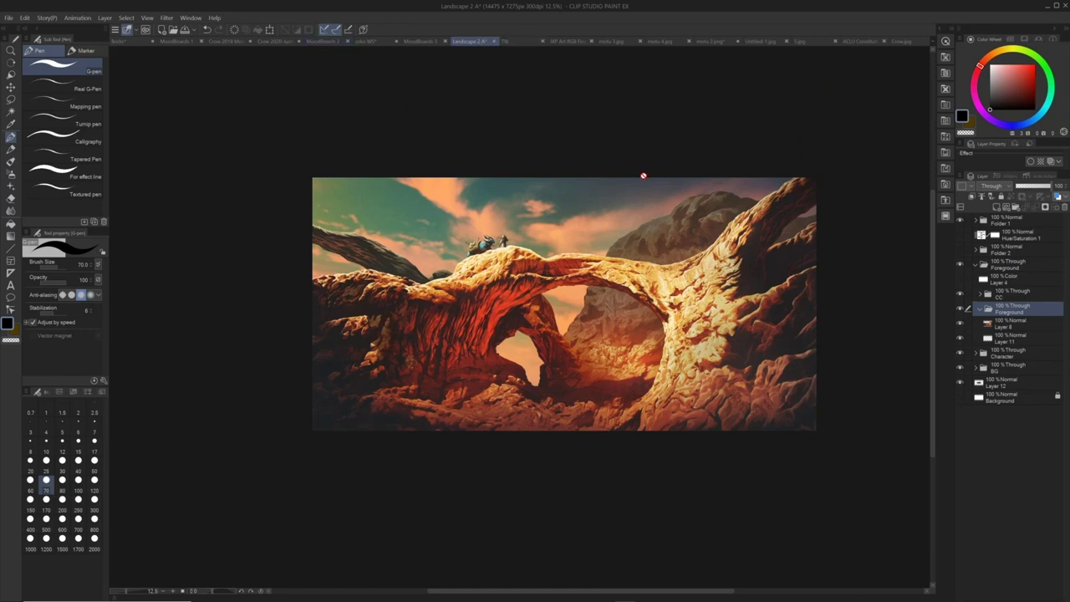
click(276, 41)
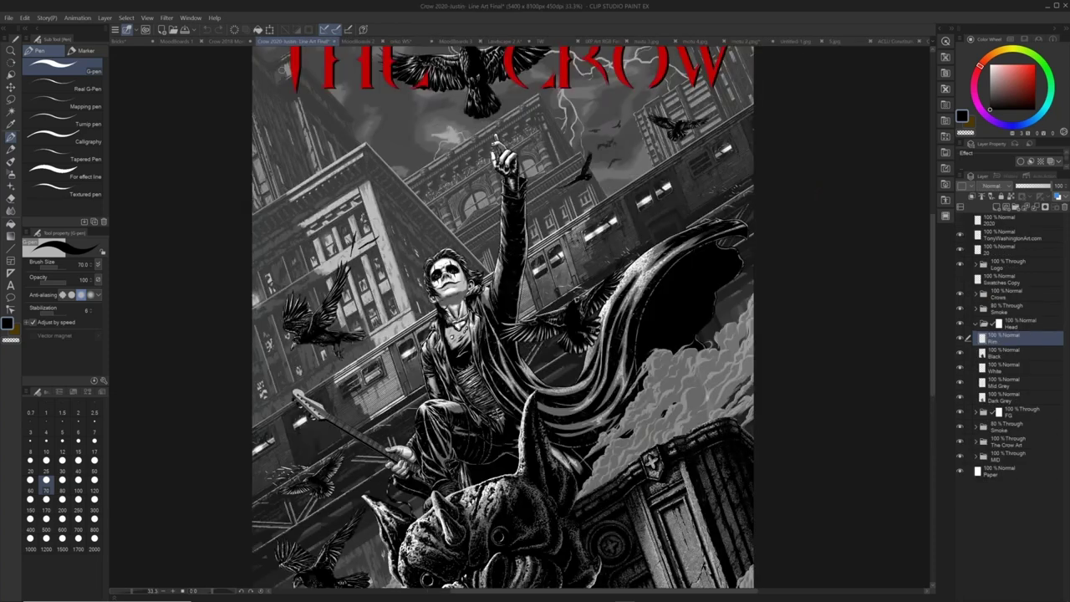
click(505, 41)
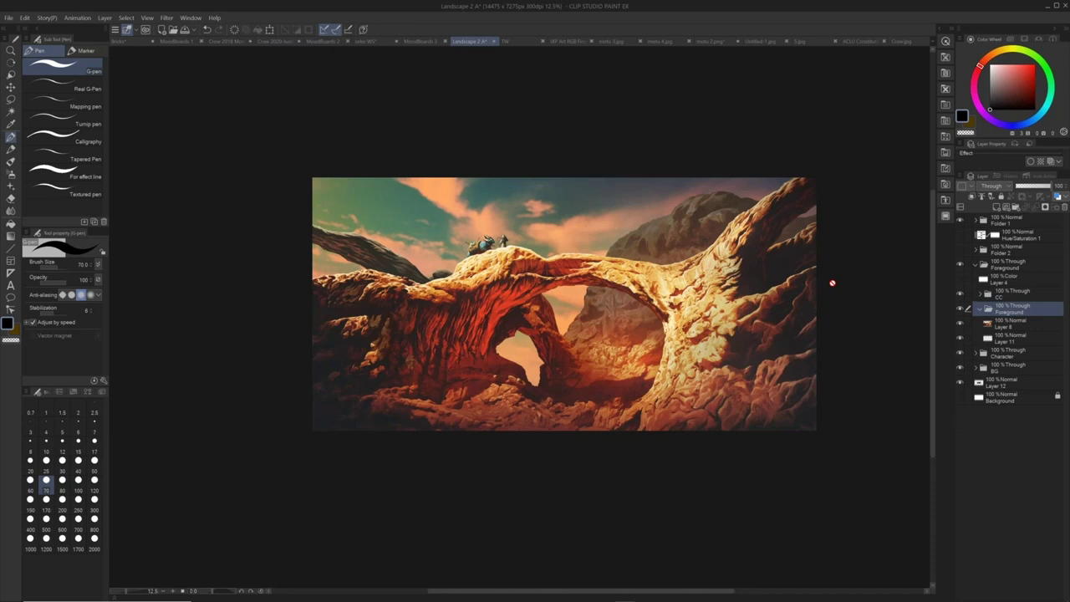
key(slash)
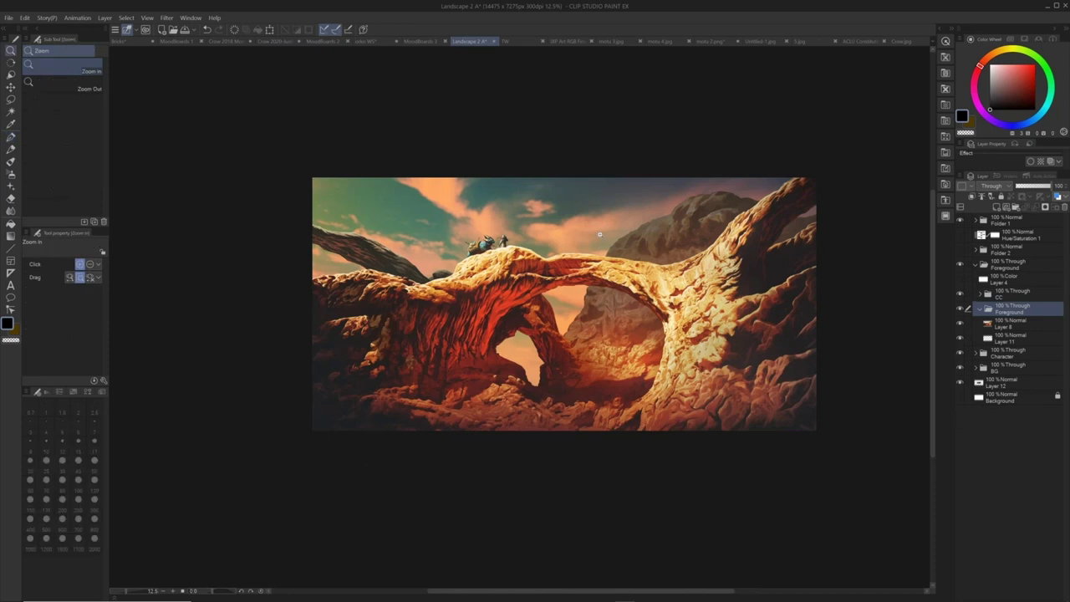
click(599, 234)
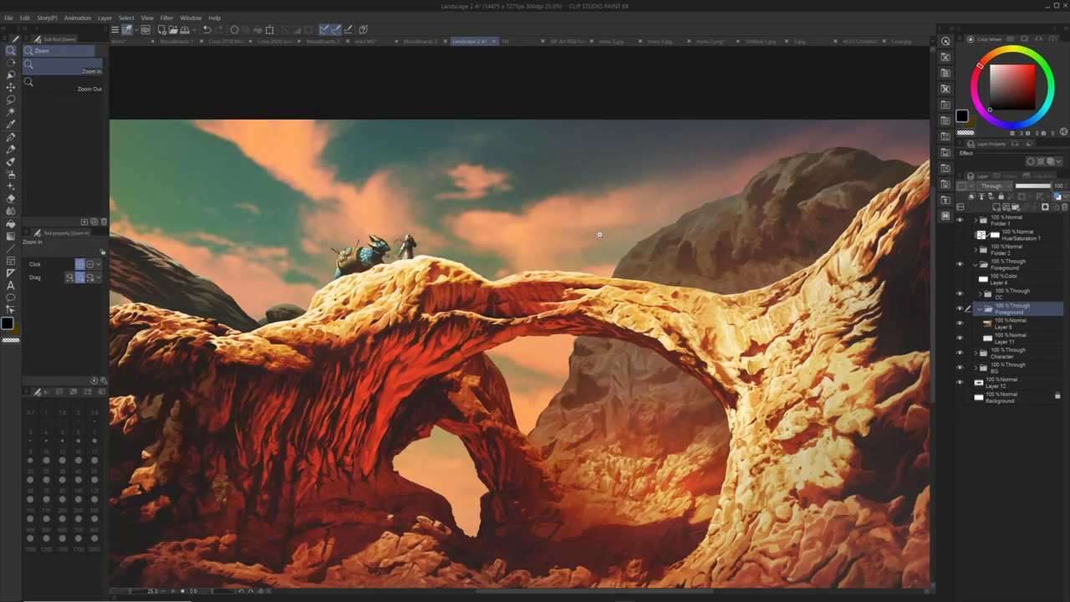
- Return to the Orko artwork, select the Orko folder and collapse the Group 11 folder
click(385, 41)
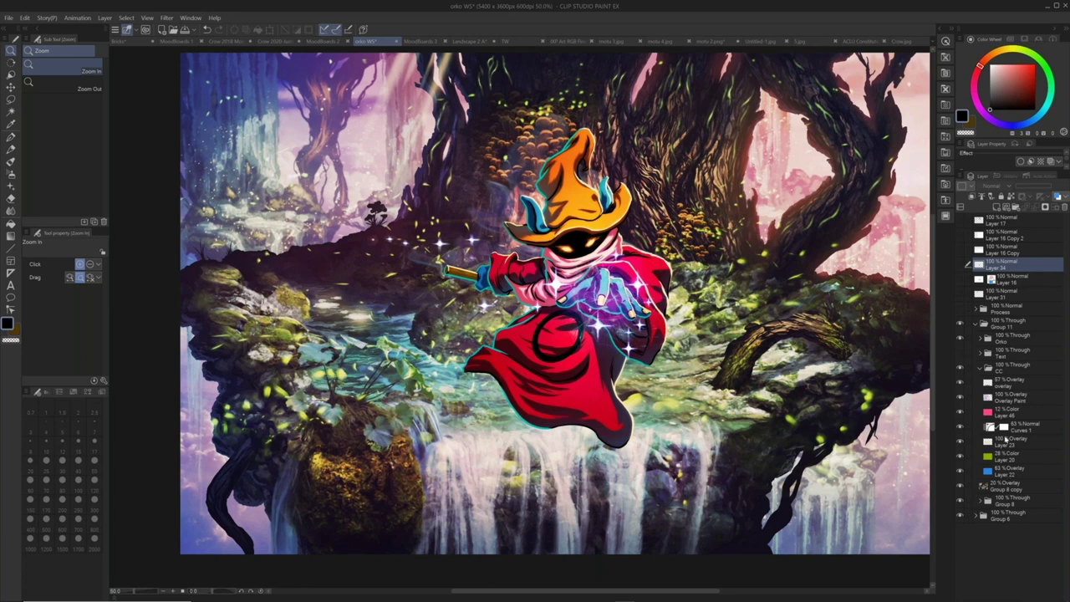
click(1015, 338)
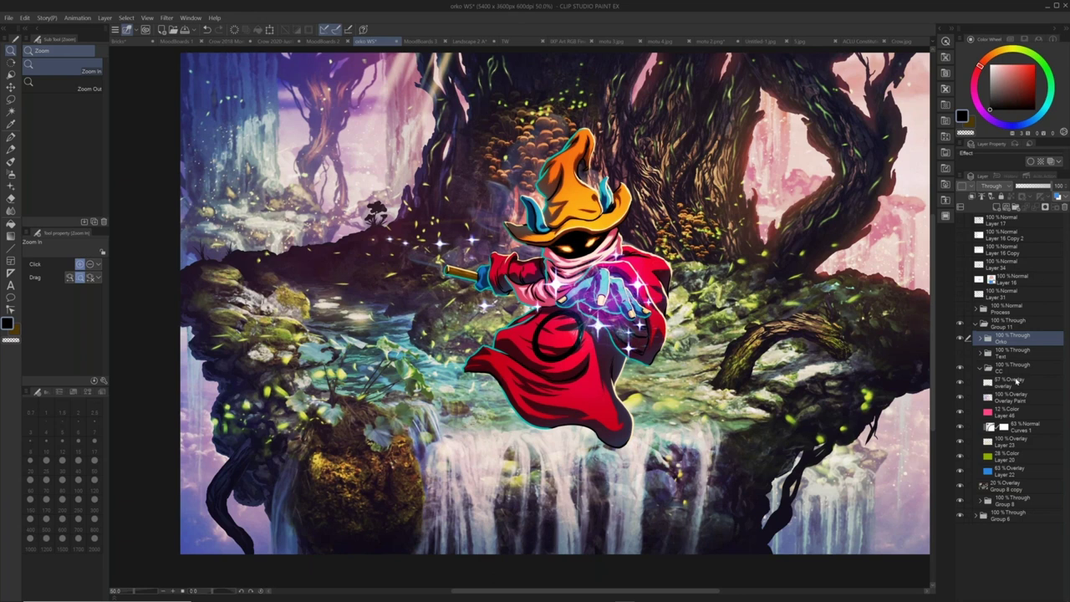
click(976, 324)
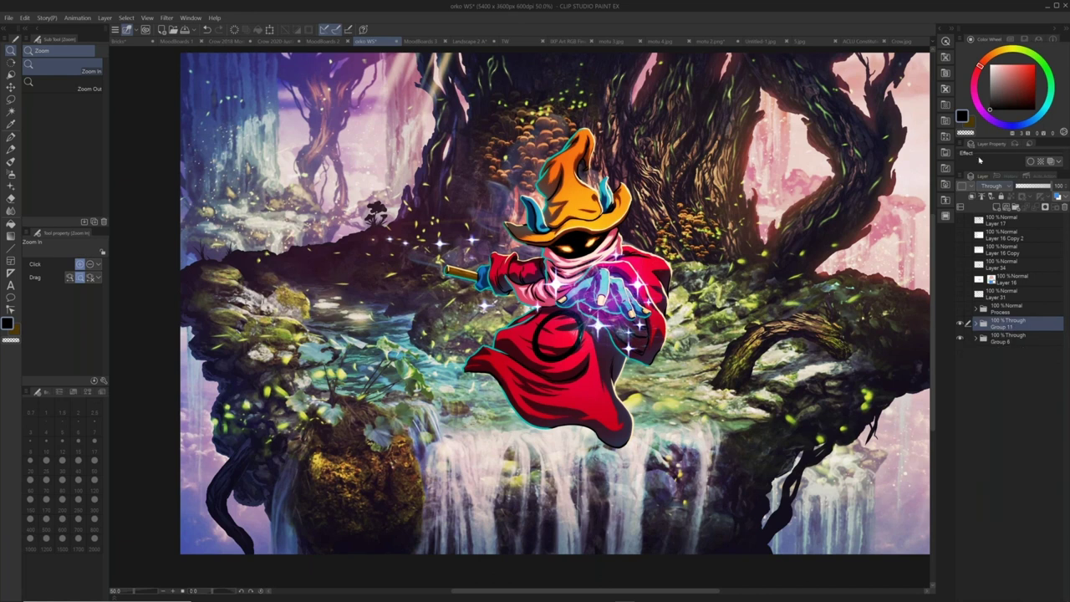
- Open the Bricks document and switch Layer 2 off and on to compare the grayscale brick pattern
click(128, 42)
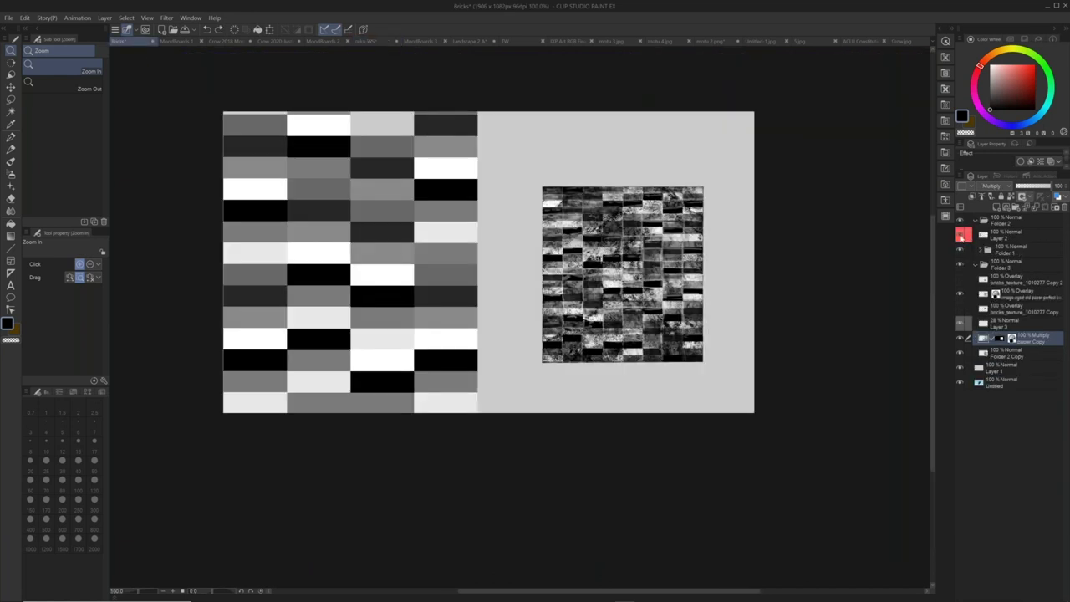
click(1003, 238)
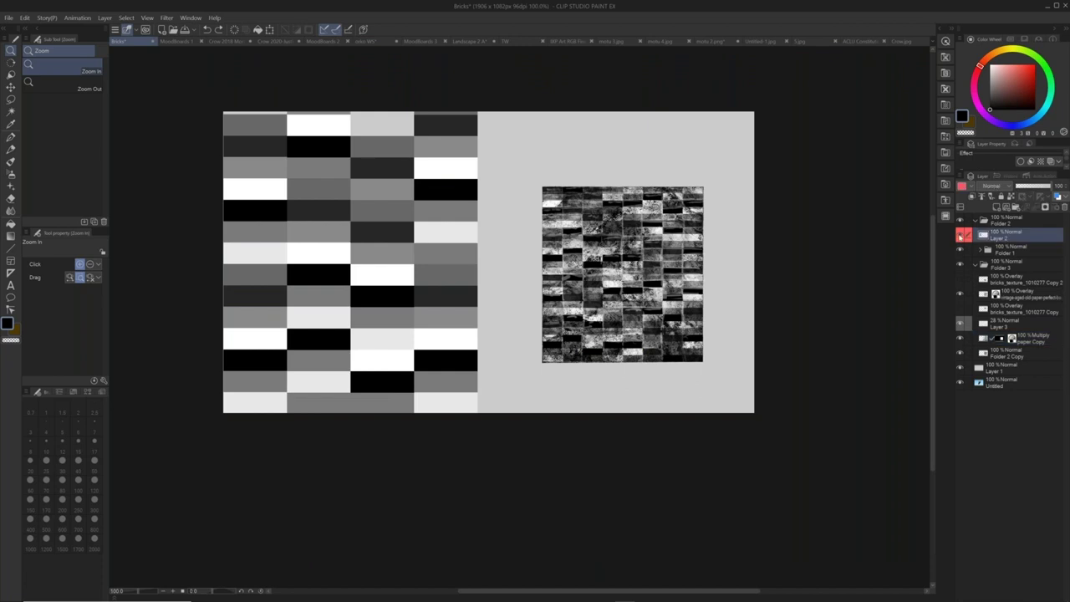
click(961, 238)
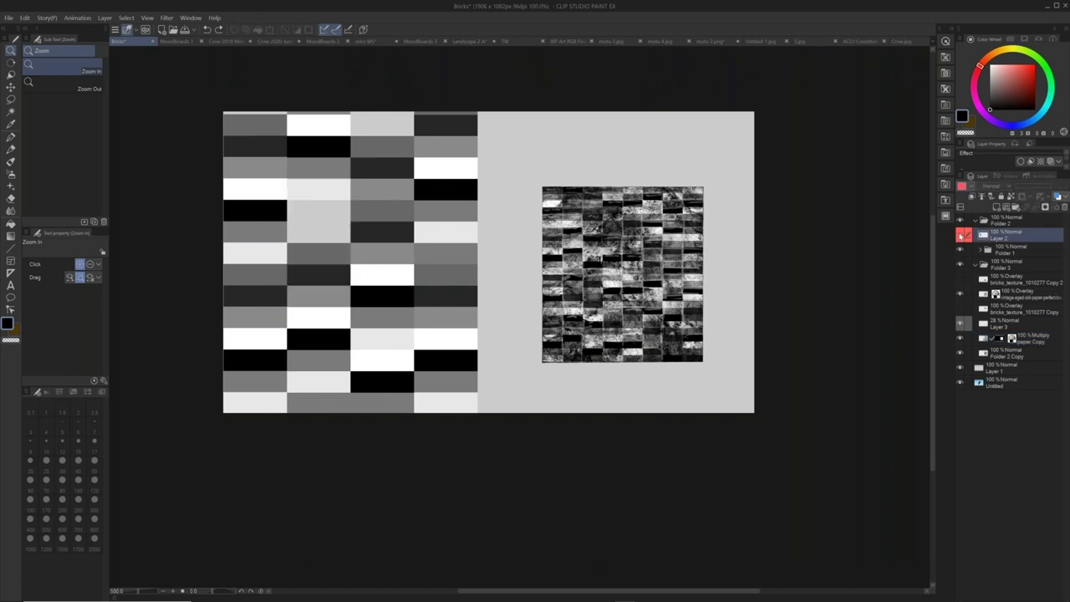
click(961, 237)
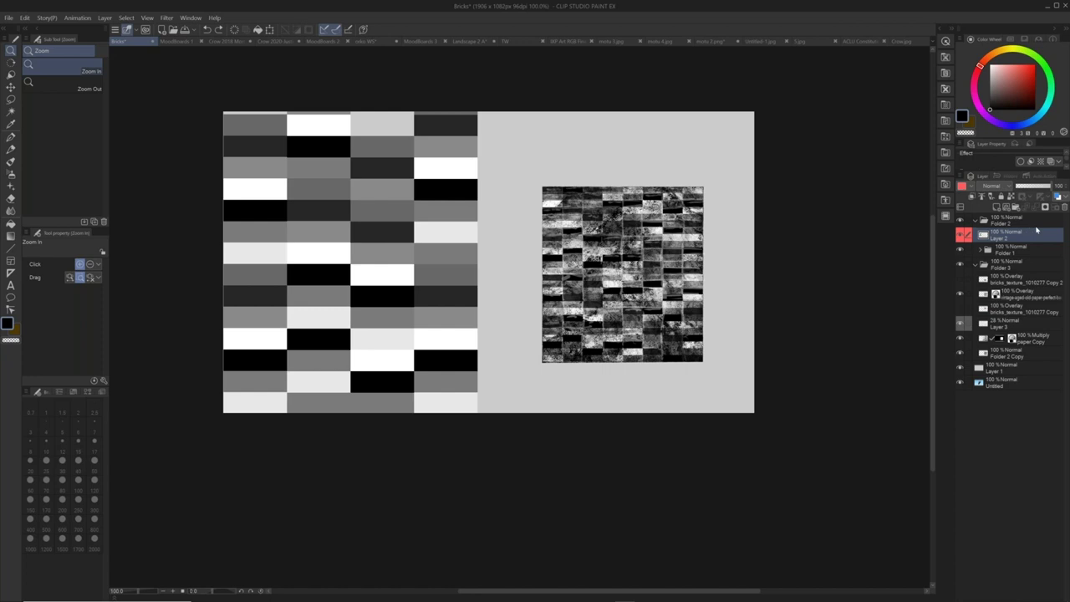
- View the finished Orko artwork once more and bring up the TW document with the logo and contact details
click(371, 41)
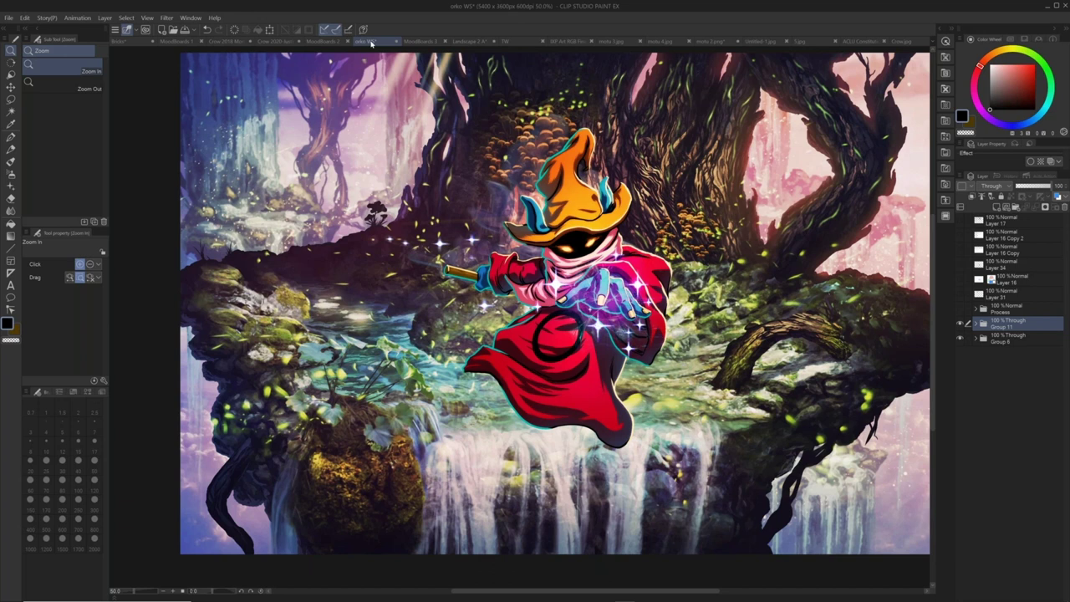
click(520, 42)
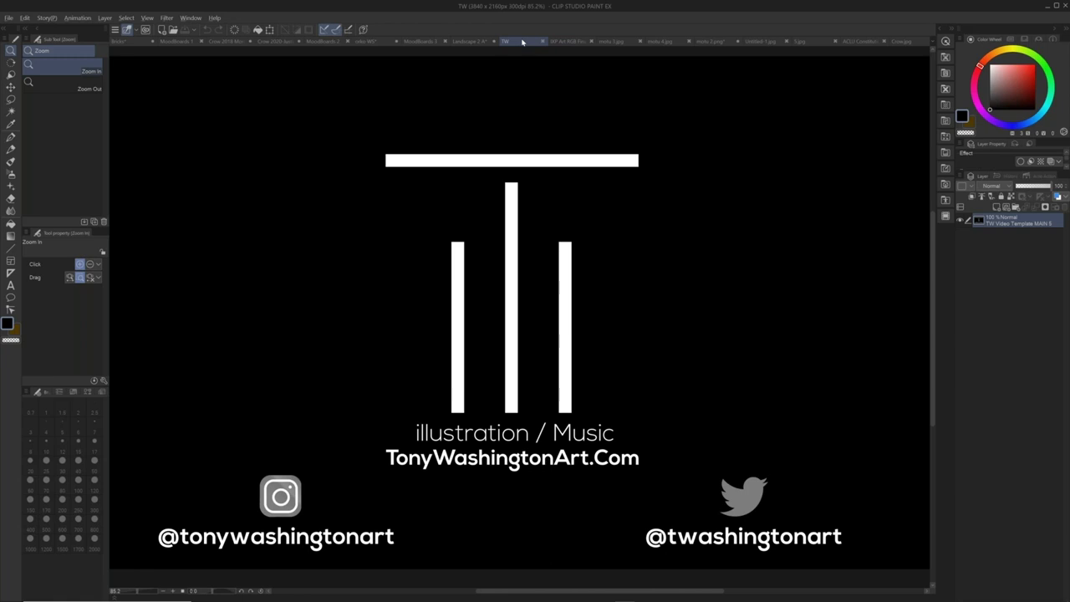
key(alt+Tab)
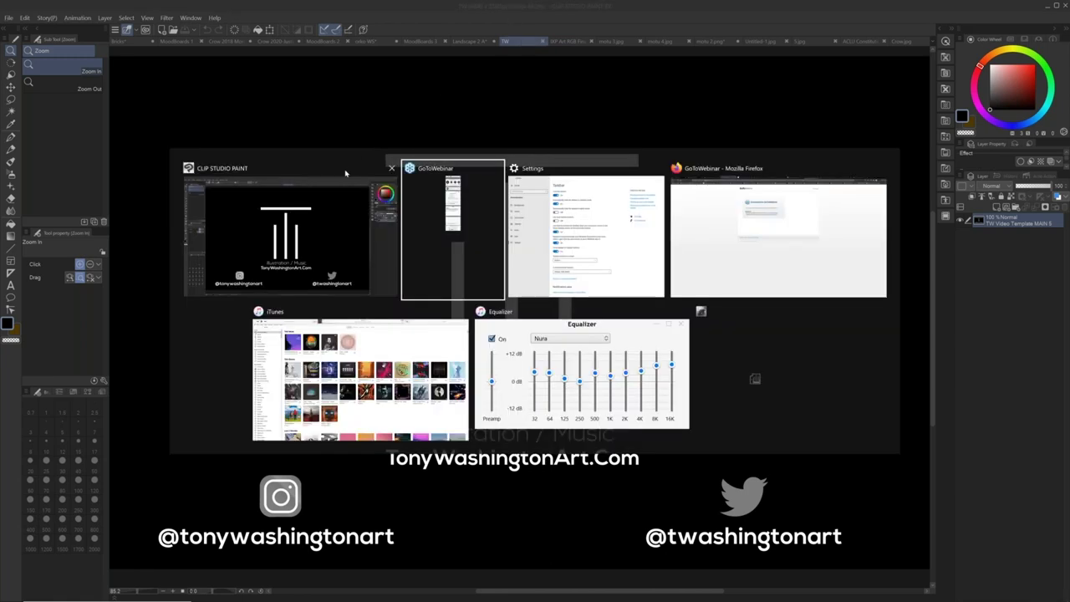
click(309, 213)
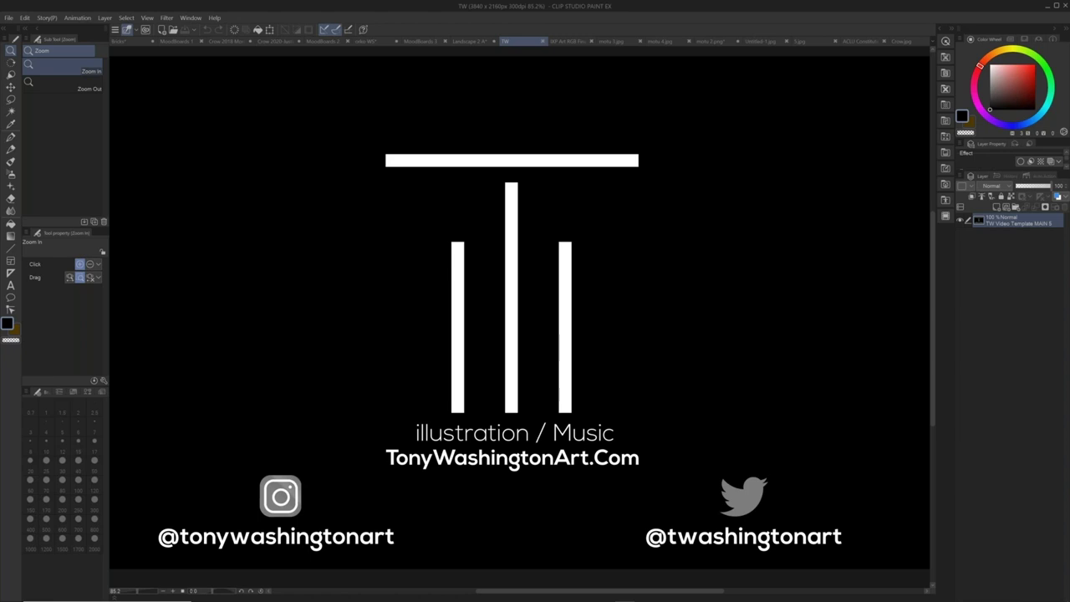